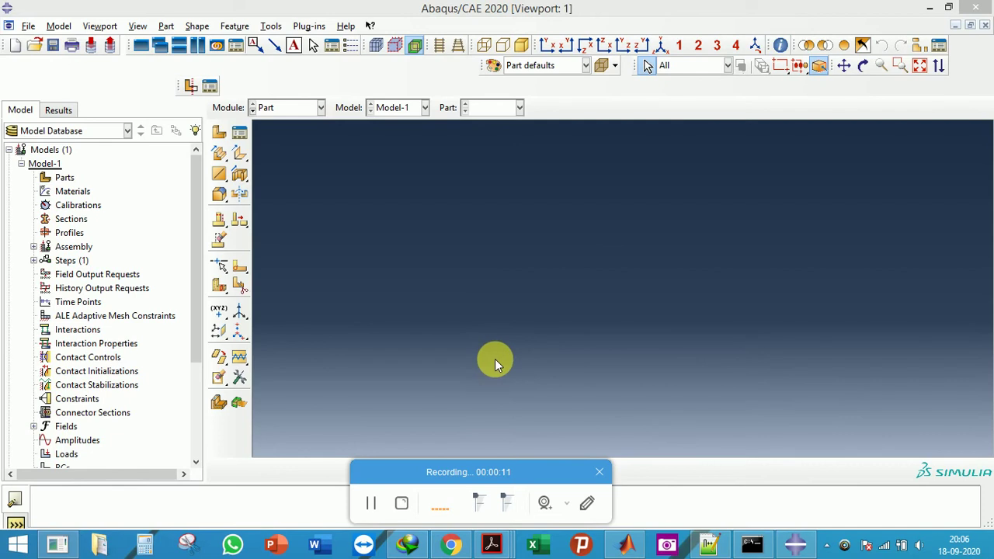
Look over the model and results trees, examining the items listed under Model-1 from Parts to Jobs
click(54, 111)
click(20, 110)
click(58, 111)
click(20, 111)
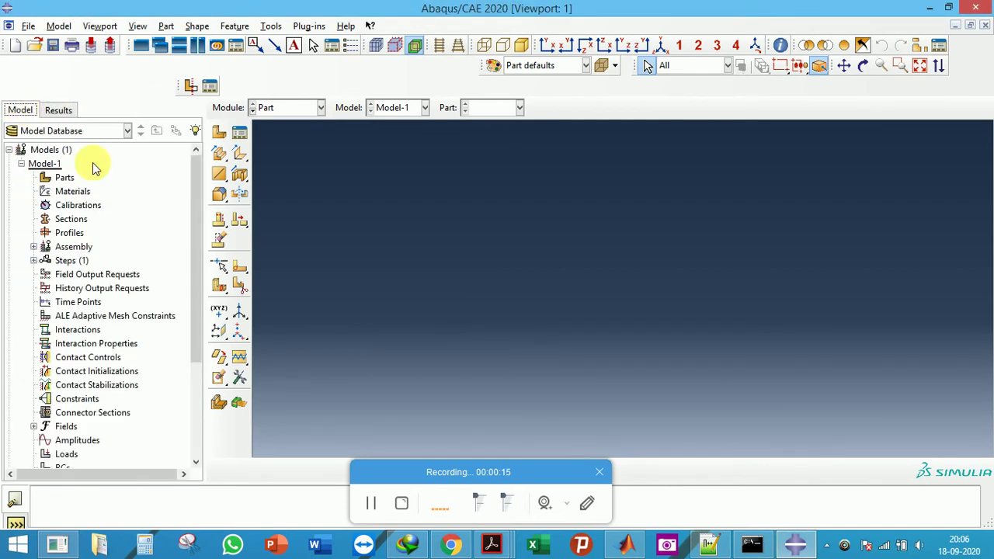
click(21, 164)
click(21, 165)
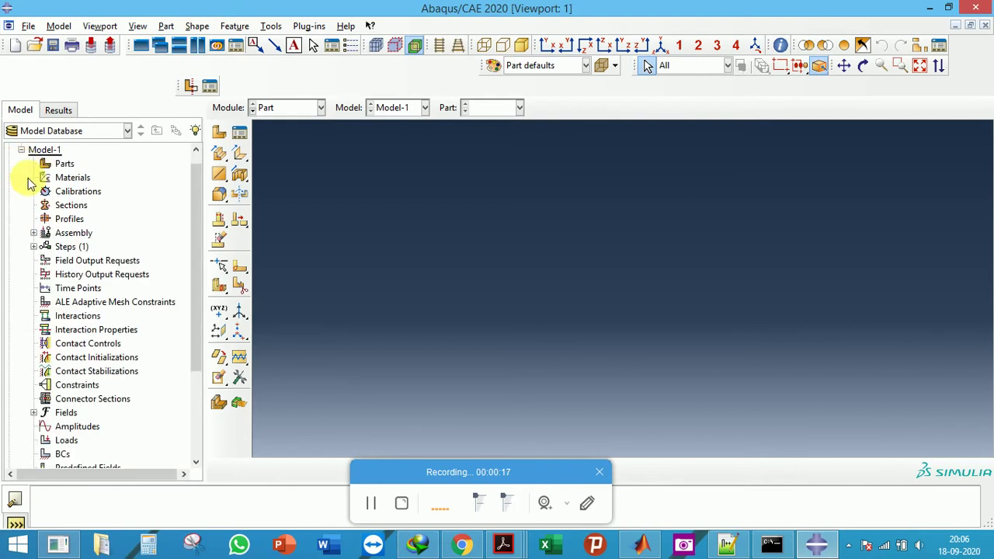
drag(198, 197, 197, 256)
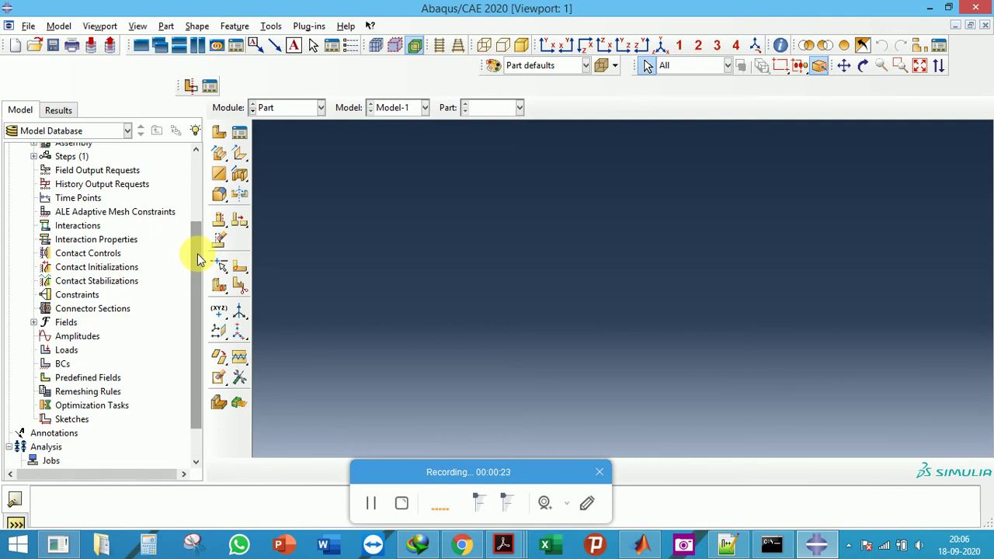
drag(198, 251, 197, 237)
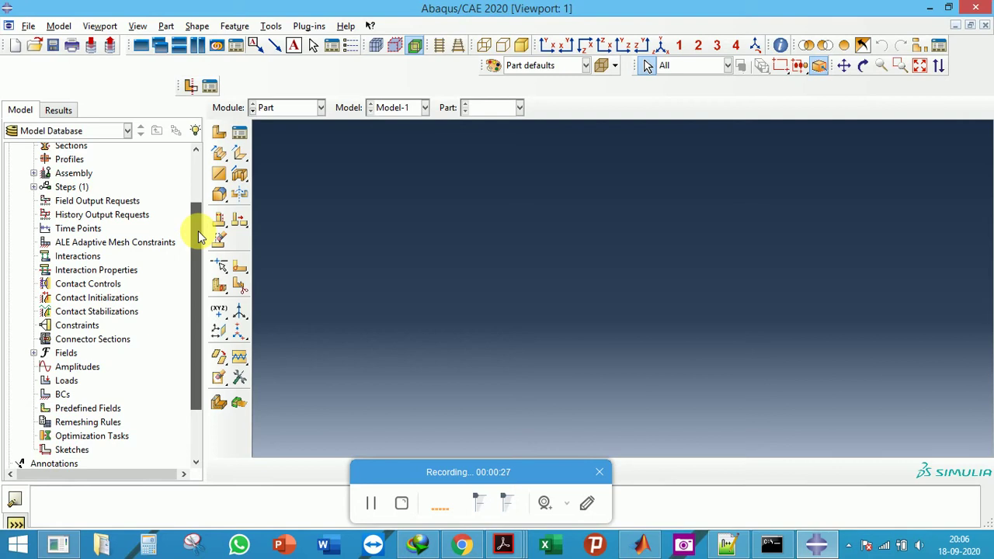
drag(198, 231, 122, 184)
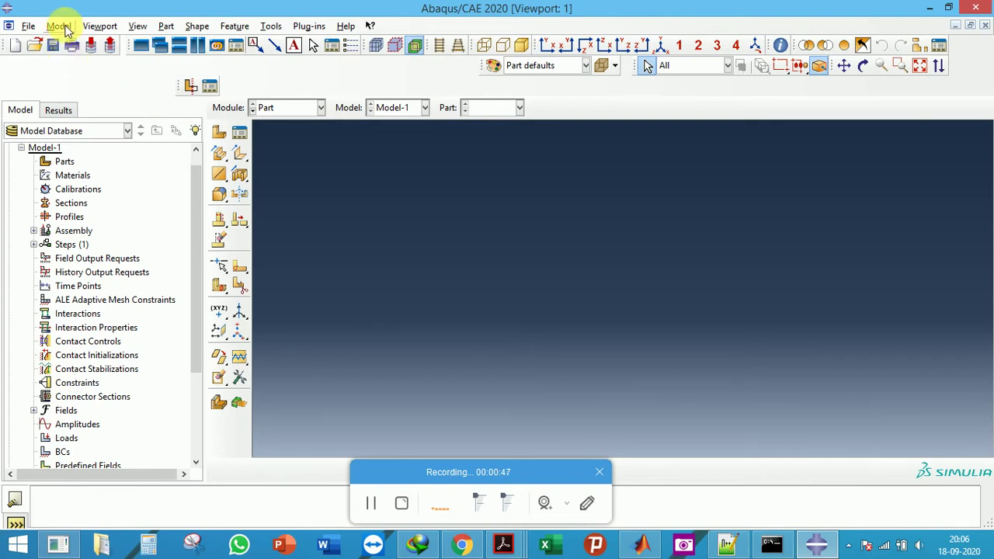
drag(195, 195, 195, 166)
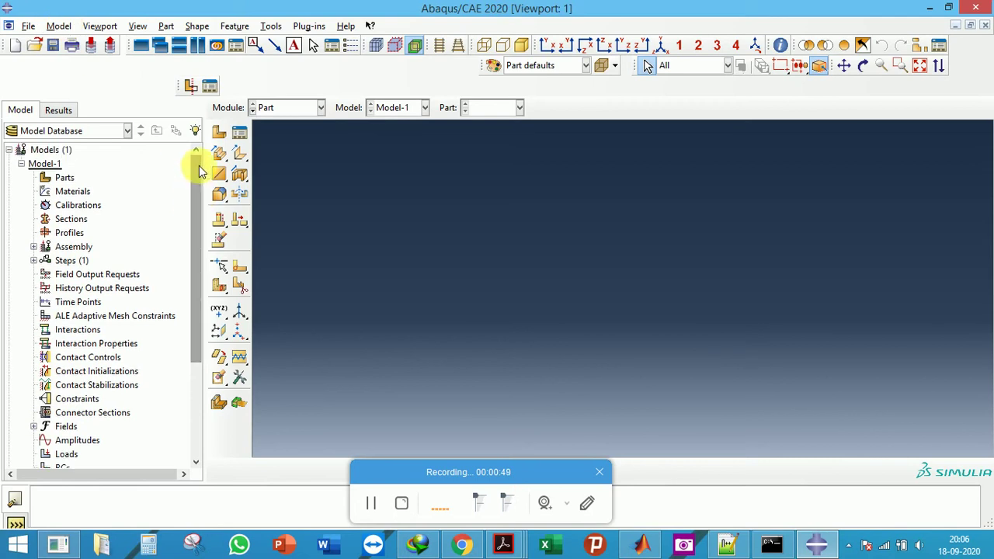
click(67, 179)
double_click(68, 179)
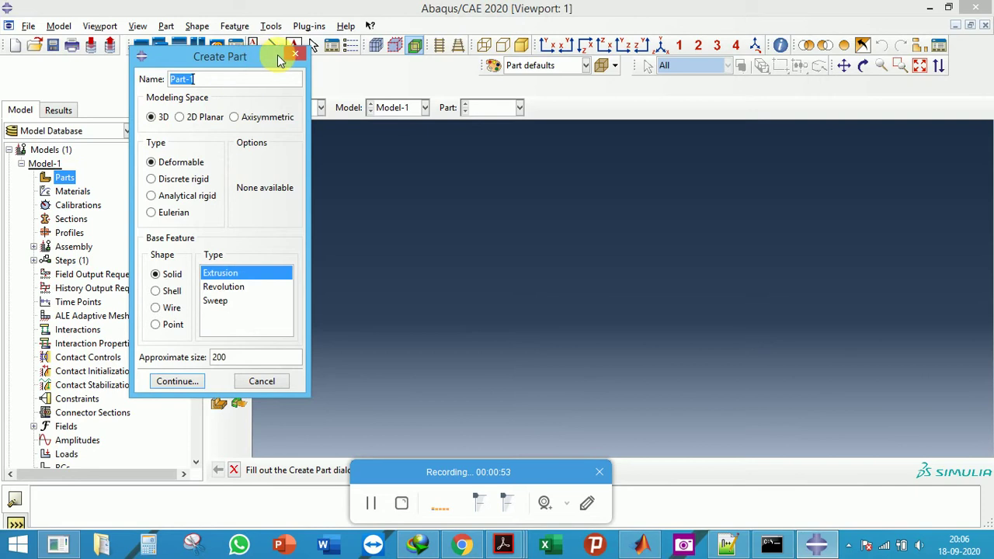
click(300, 47)
double_click(65, 179)
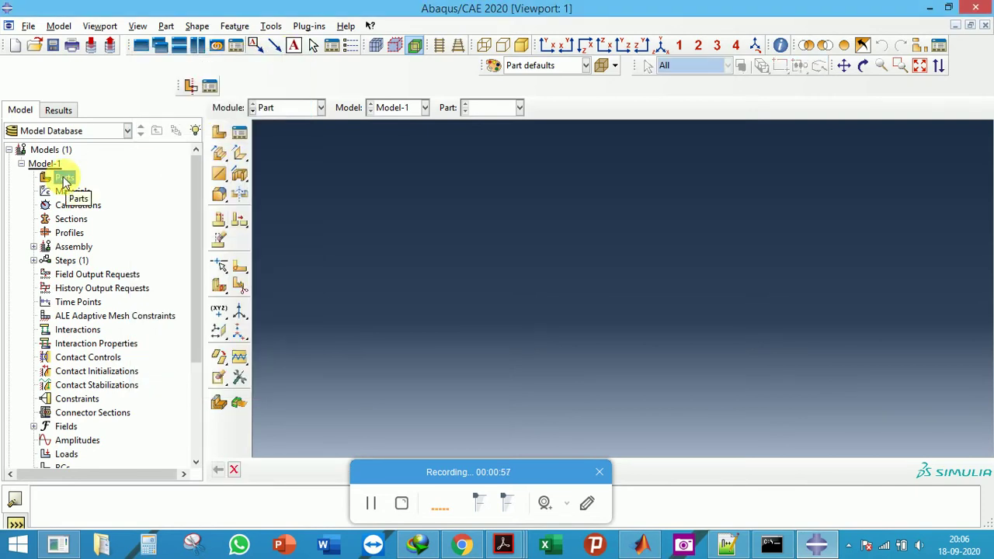
double_click(65, 180)
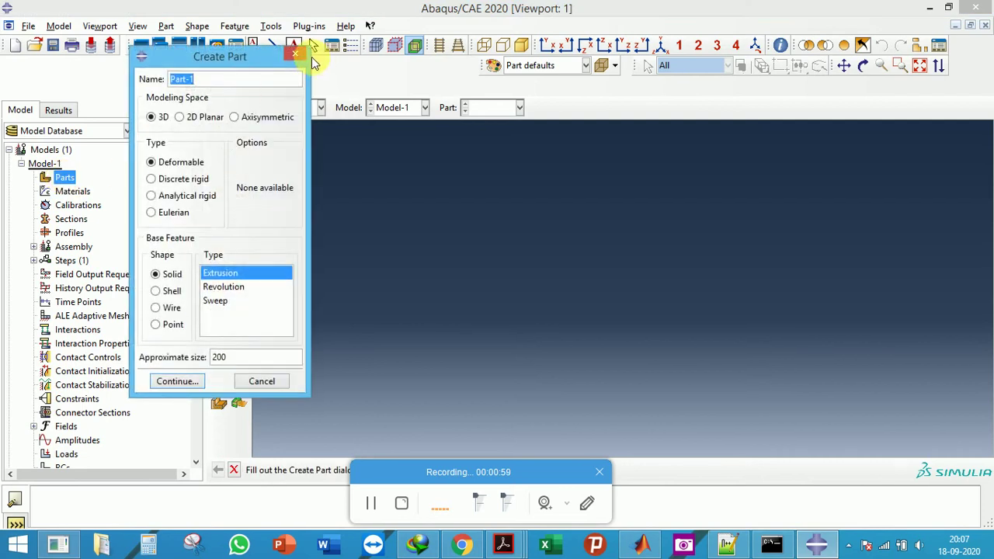
click(296, 52)
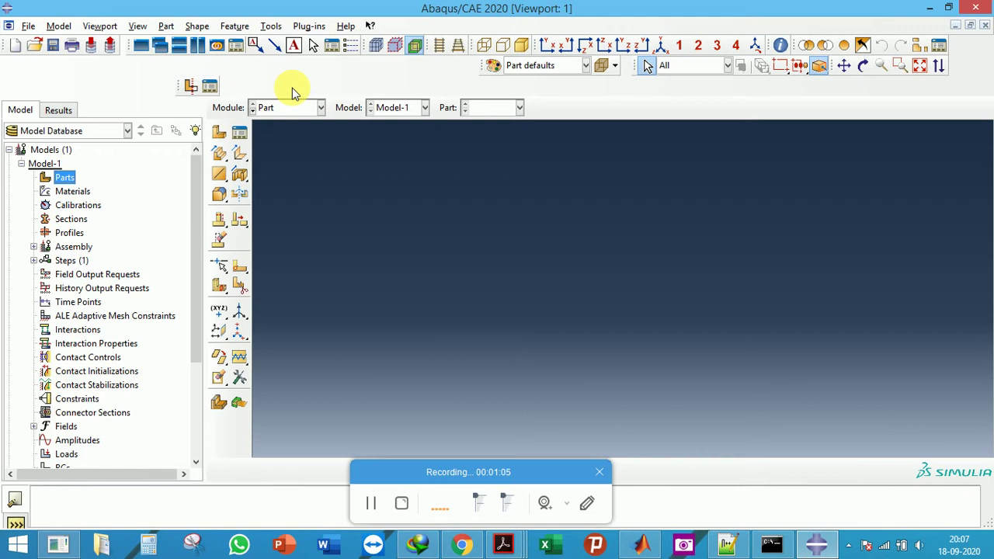
Start a new part named beam and set its modeling space to 3D
mouse_move(194, 198)
mouse_down()
mouse_move(192, 224)
mouse_move(197, 204)
mouse_up()
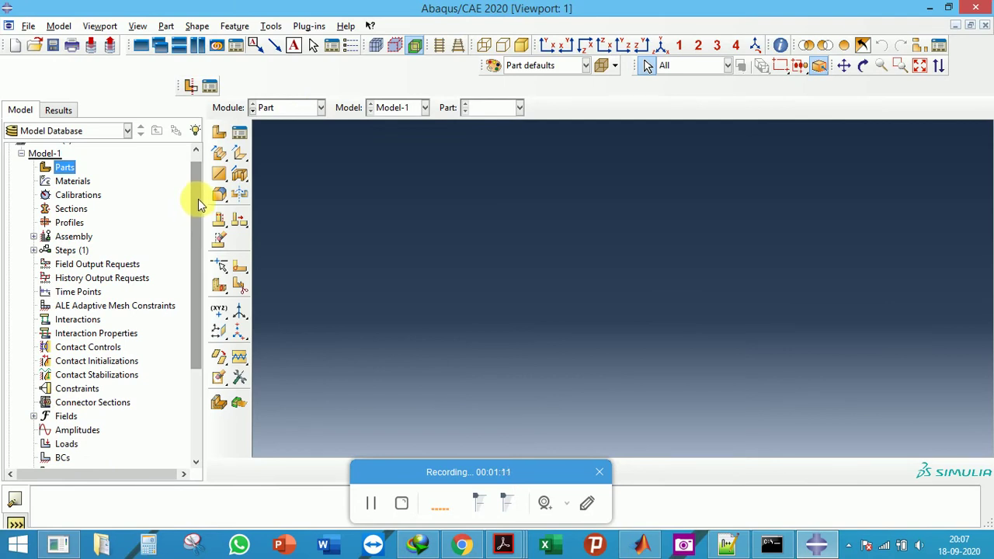
double_click(70, 169)
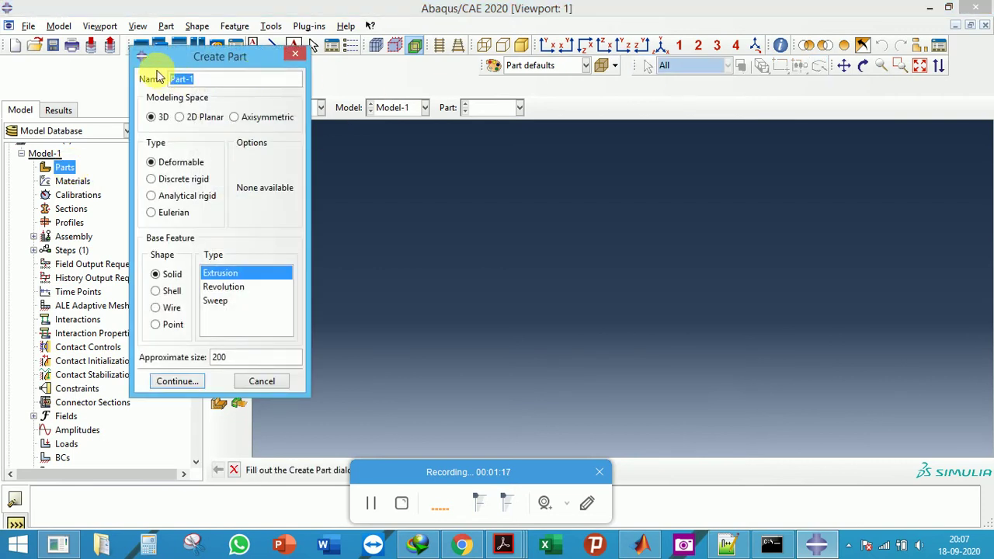
text(Beam)
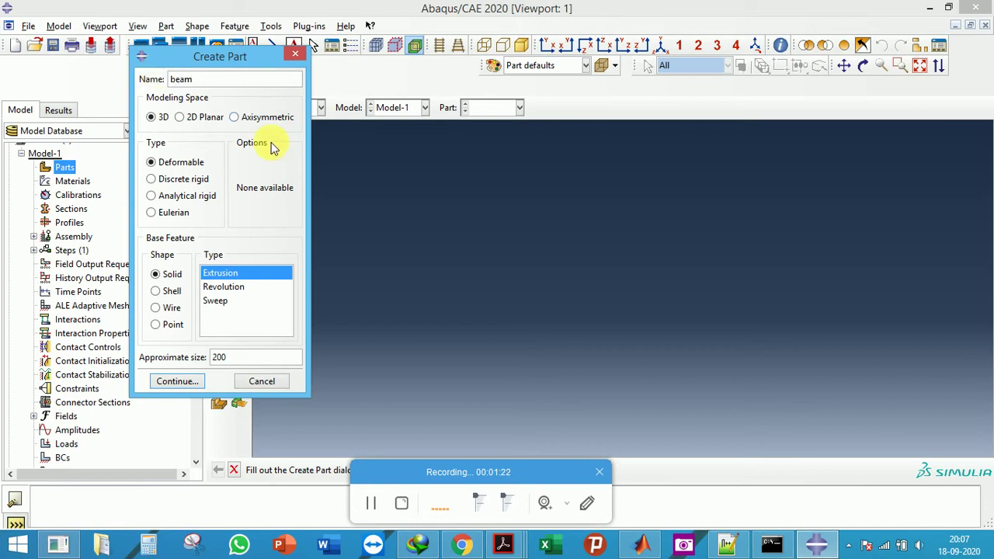
click(180, 117)
click(151, 117)
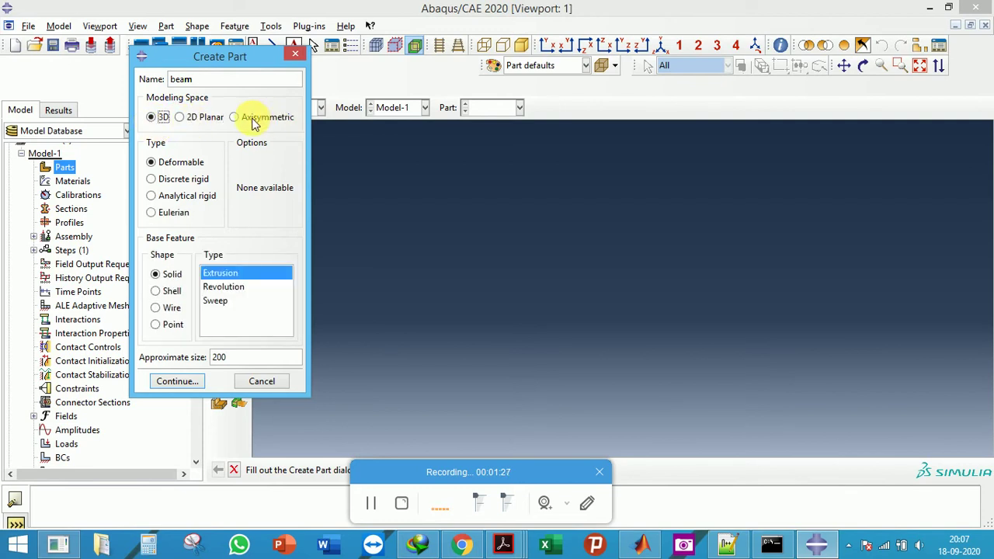
click(236, 117)
click(152, 118)
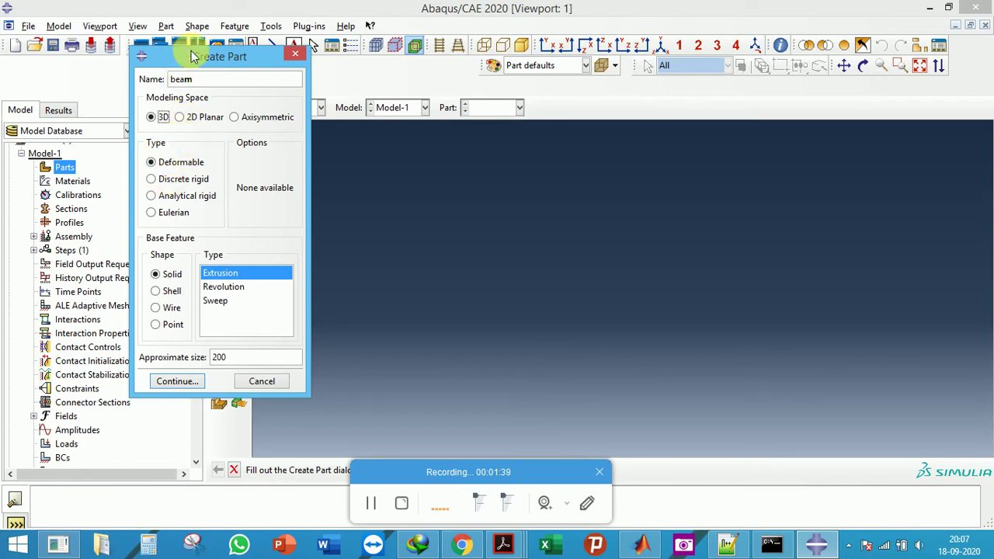
Try the Eulerian and Discrete rigid types for the beam part and return to Deformable
drag(176, 60, 195, 47)
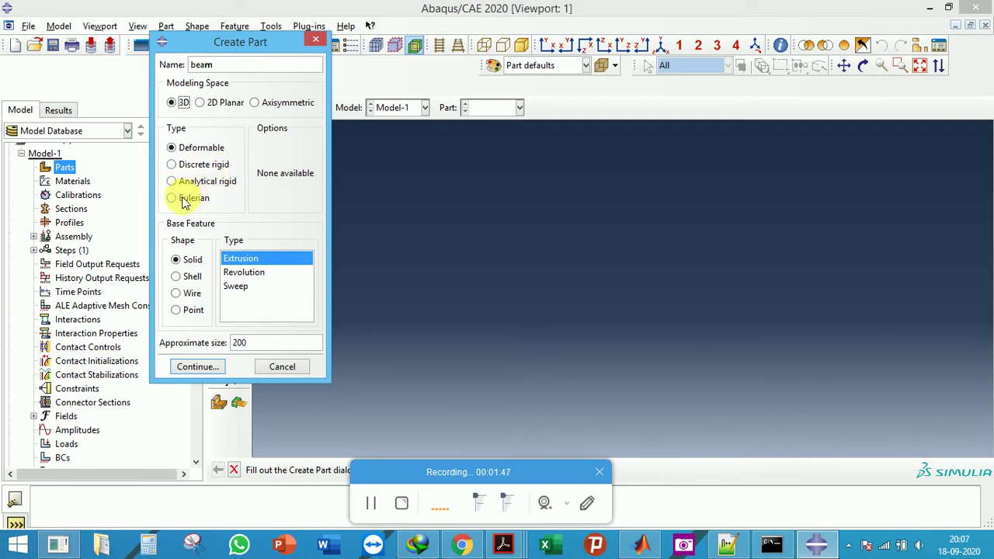
click(172, 197)
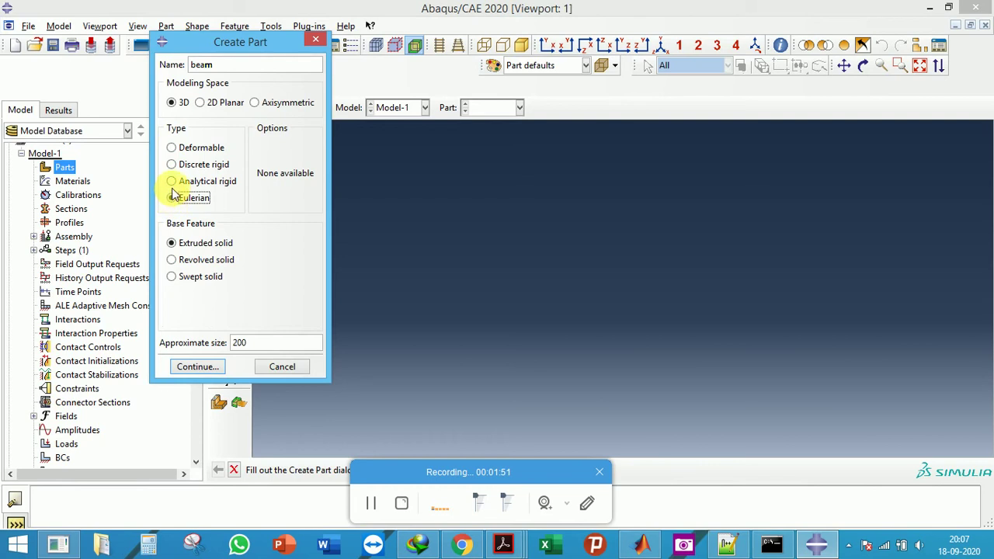
click(171, 148)
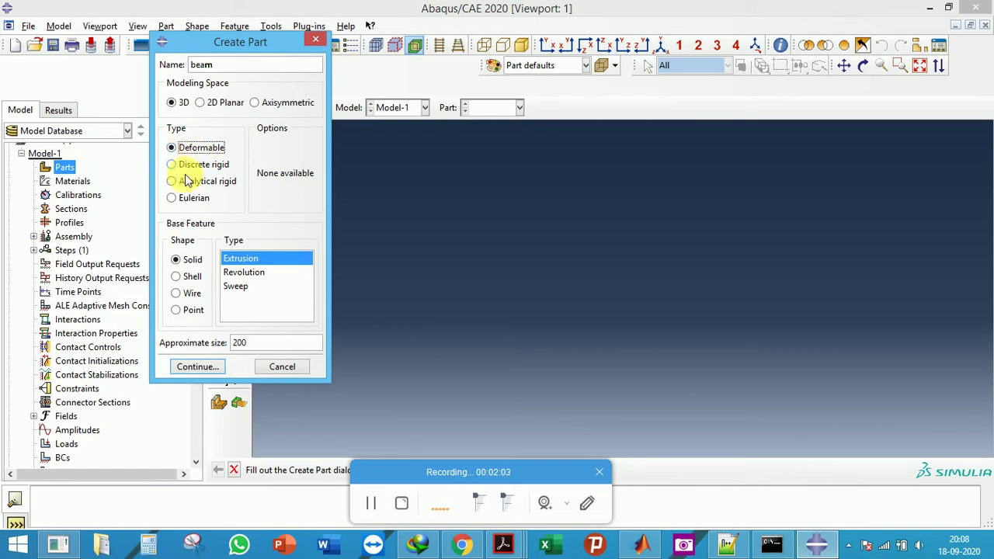
click(174, 165)
click(175, 149)
click(173, 165)
click(181, 149)
click(184, 163)
click(182, 147)
click(195, 168)
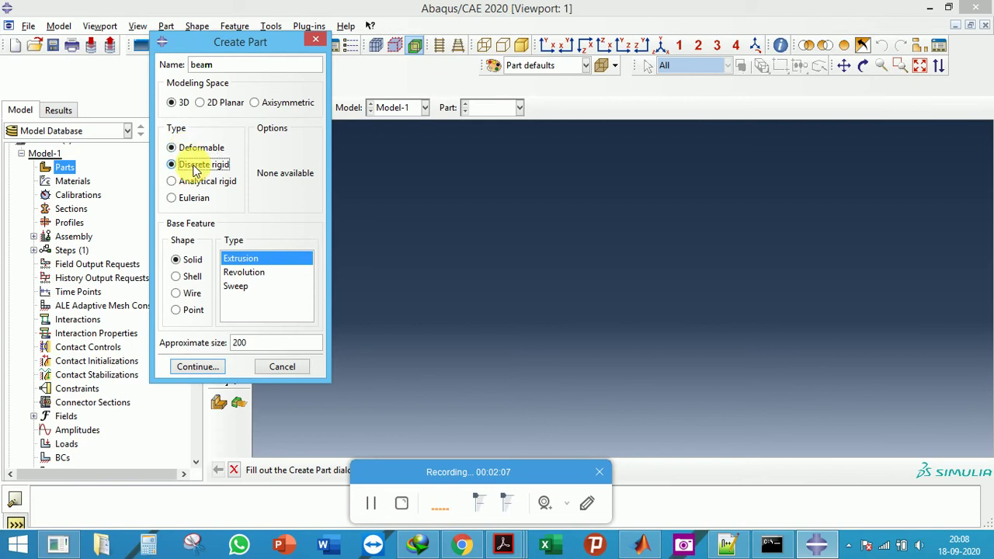
click(183, 148)
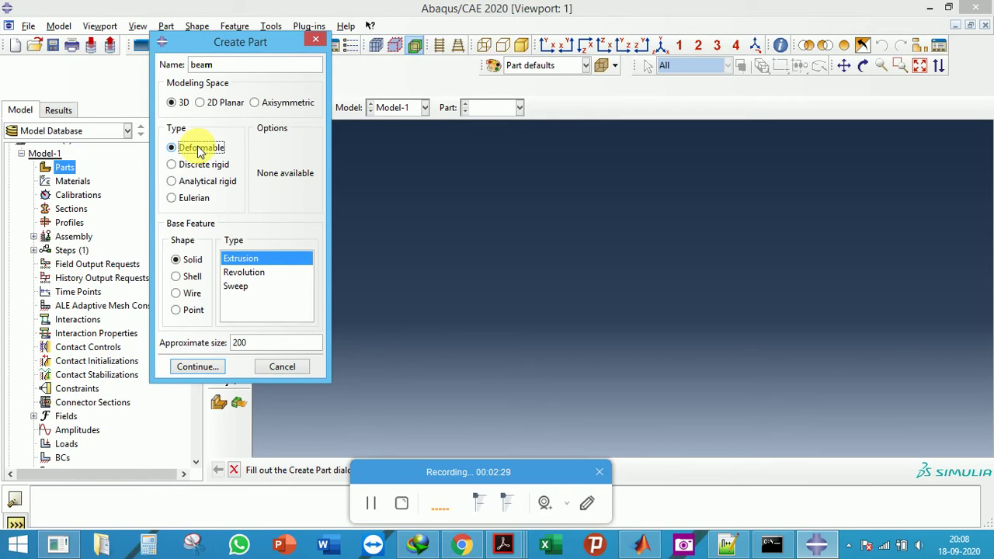
click(204, 166)
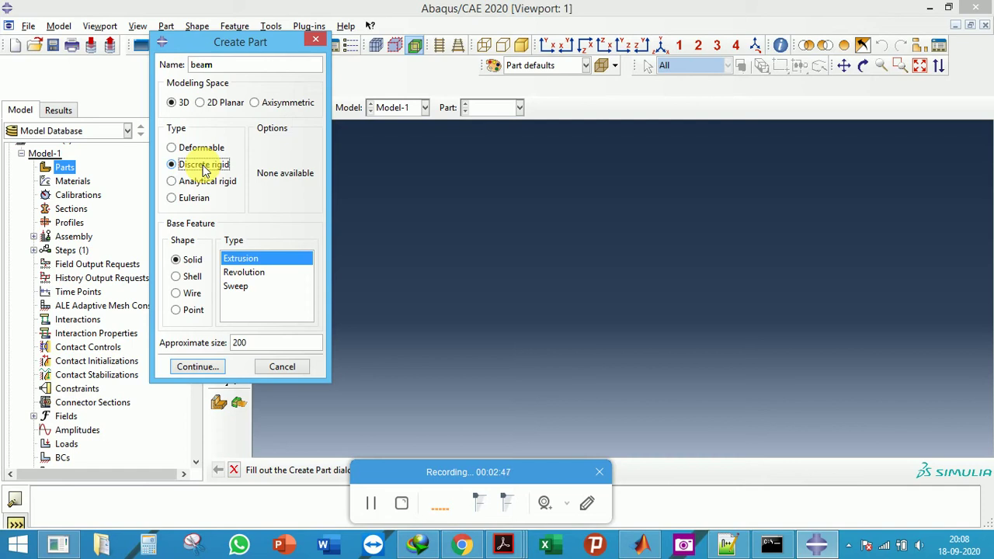
click(199, 148)
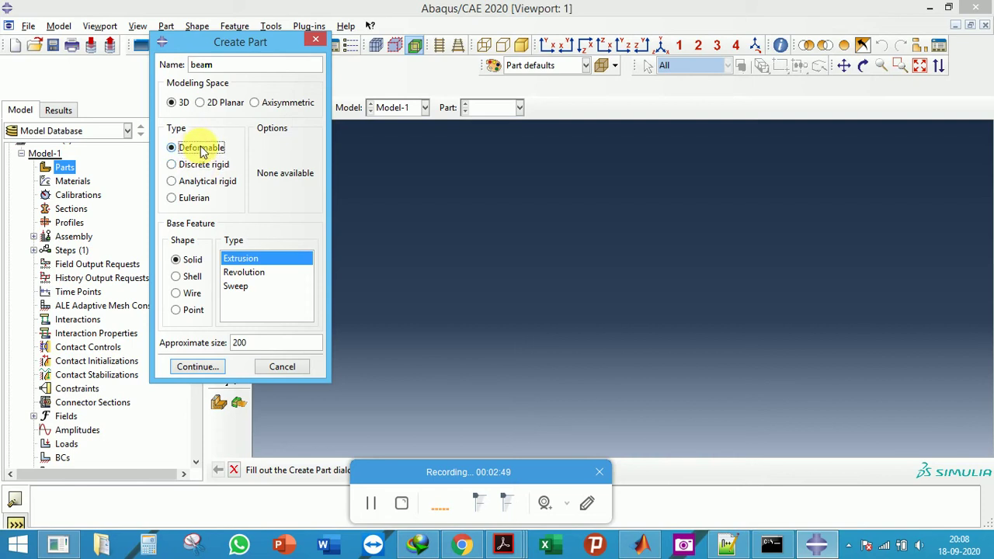
Try the Shell, Wire and Point shapes for the beam's base feature and return to Solid
drag(217, 49, 323, 22)
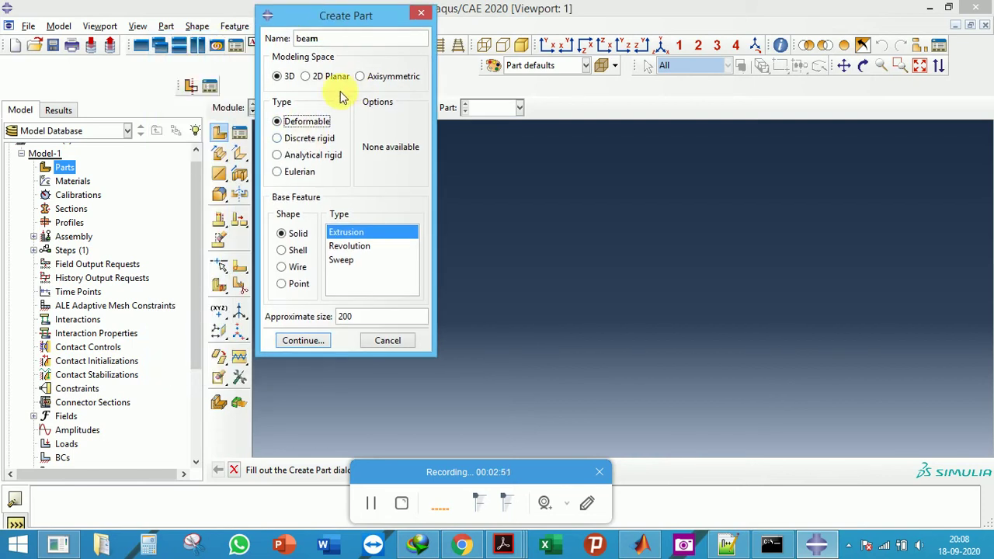
click(299, 251)
click(299, 268)
click(301, 285)
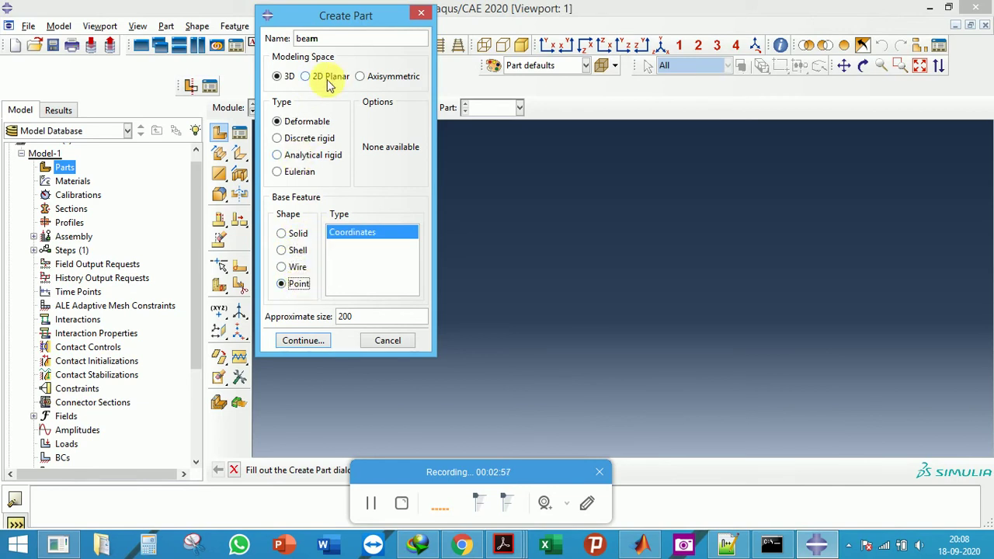
click(317, 38)
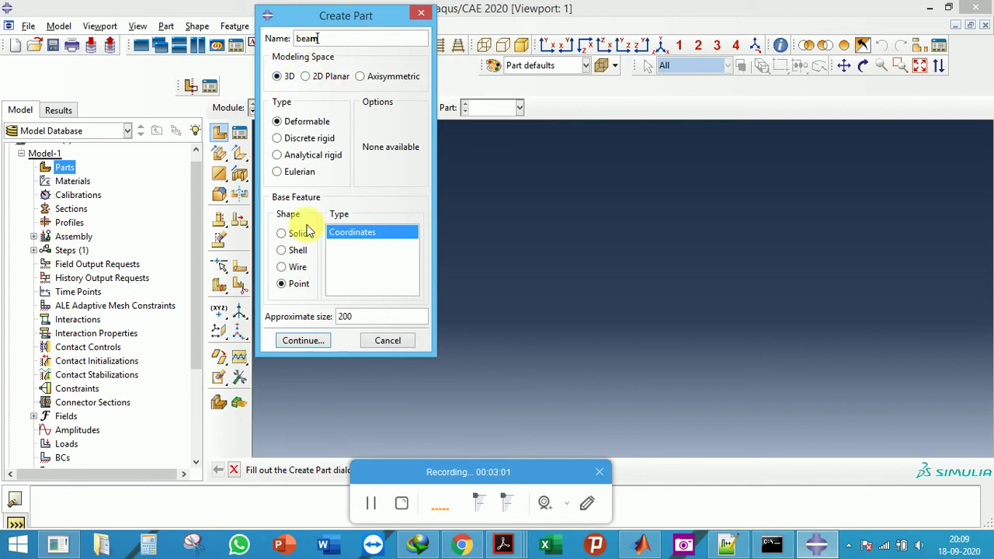
click(292, 269)
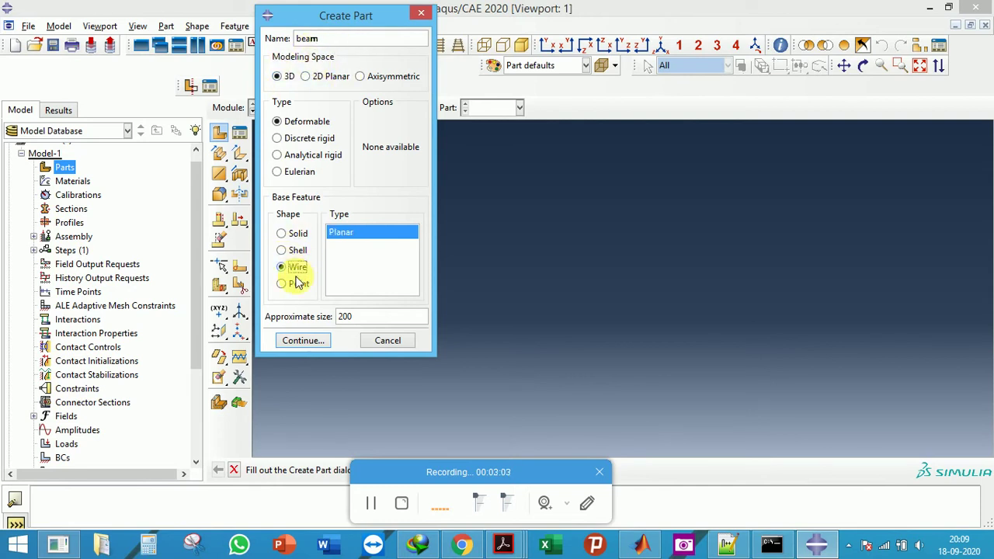
click(295, 250)
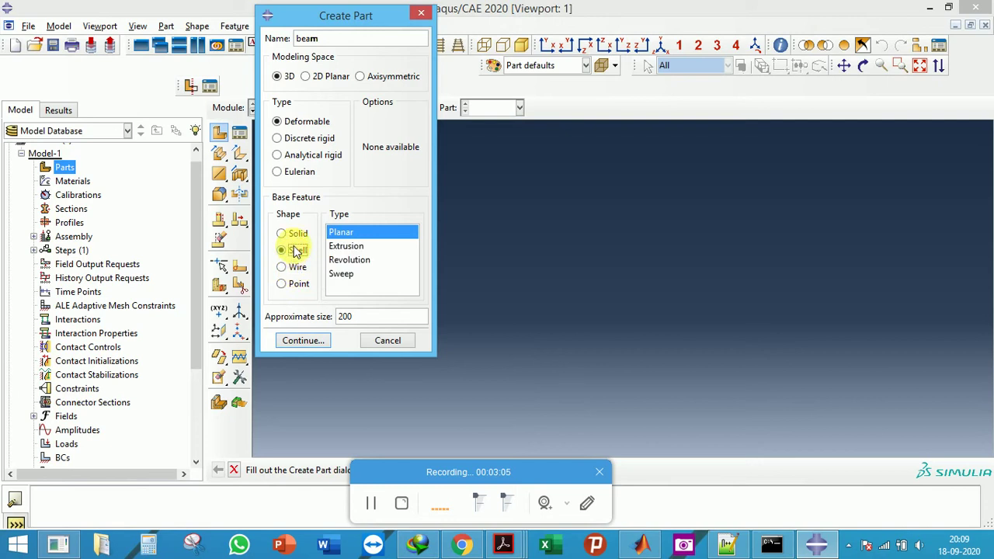
click(295, 233)
click(295, 249)
click(296, 233)
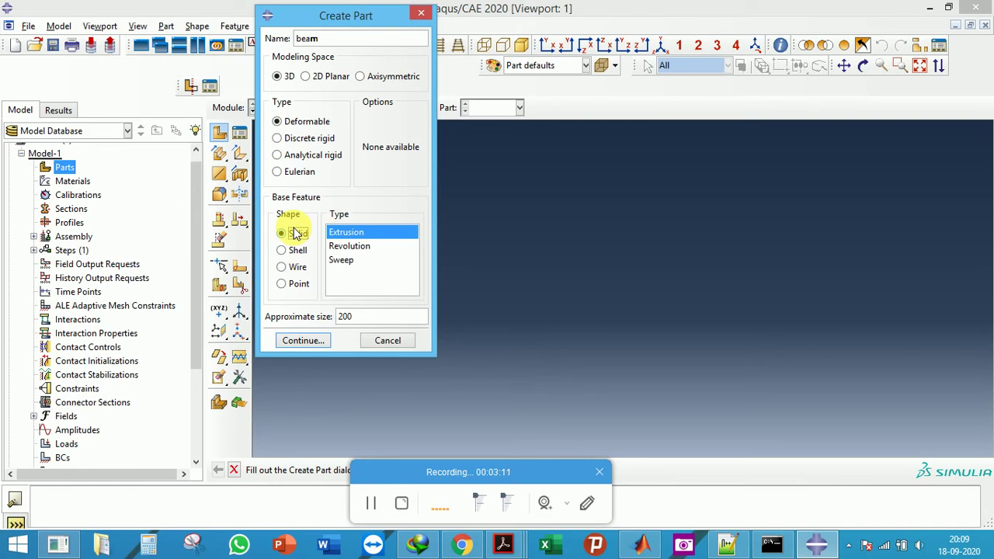
Compare the Shell and Solid base feature shapes and leave the beam part on Solid
click(300, 253)
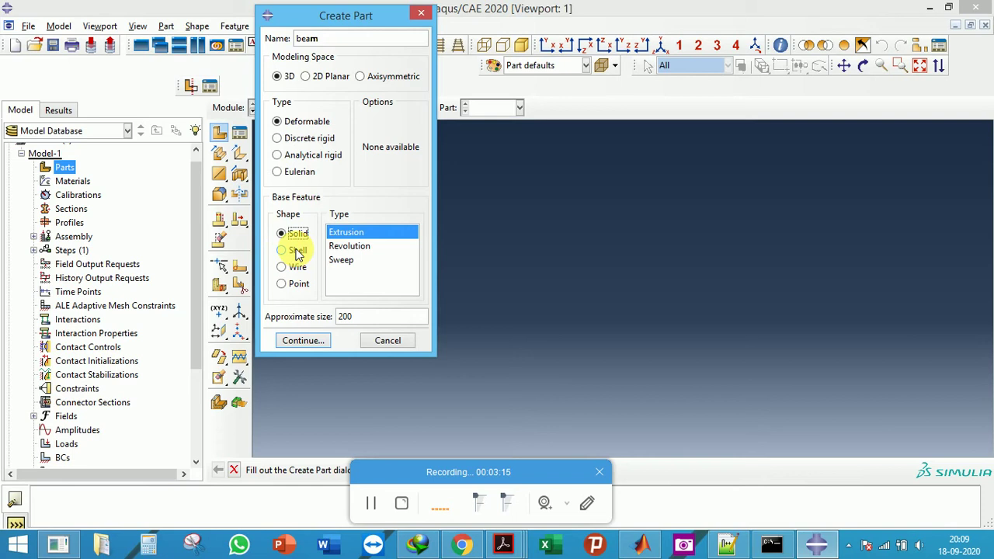
click(300, 255)
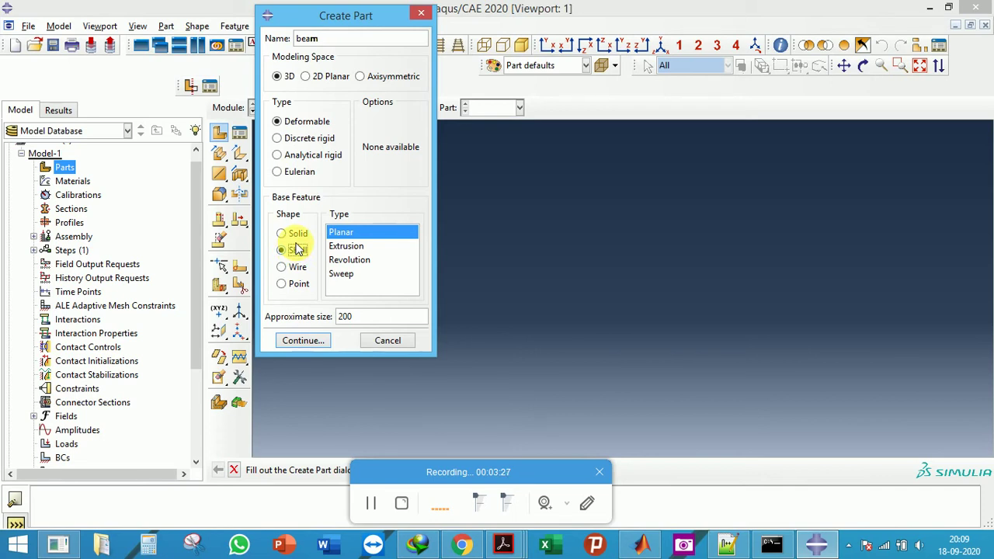
click(296, 233)
click(296, 251)
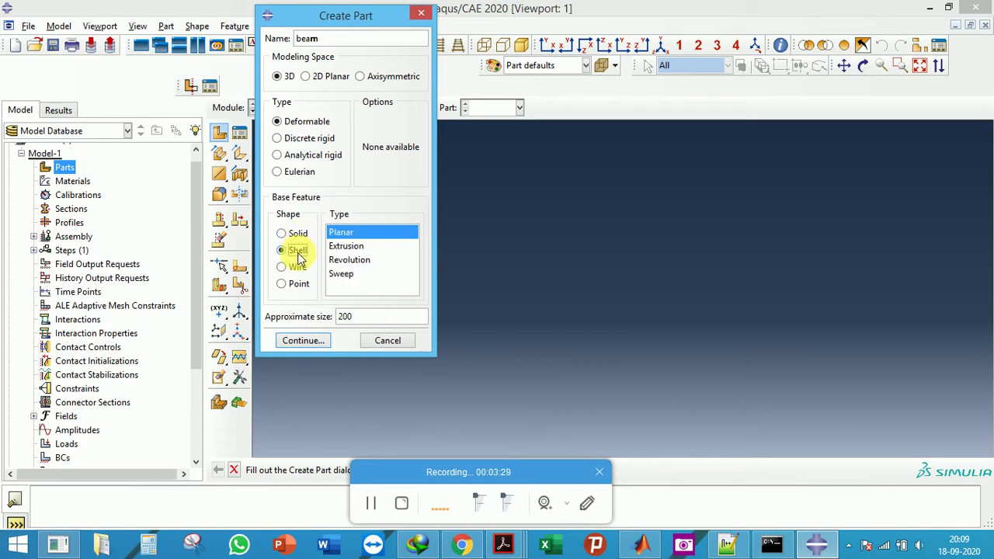
click(291, 235)
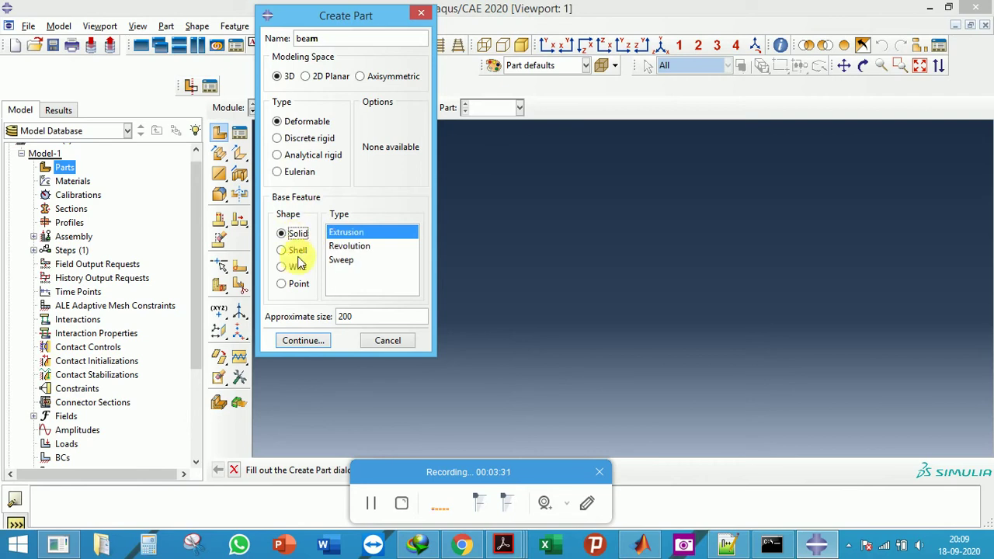
click(292, 250)
click(293, 234)
click(294, 250)
click(295, 234)
click(296, 250)
click(295, 234)
click(295, 251)
click(295, 234)
click(292, 234)
click(295, 250)
click(293, 234)
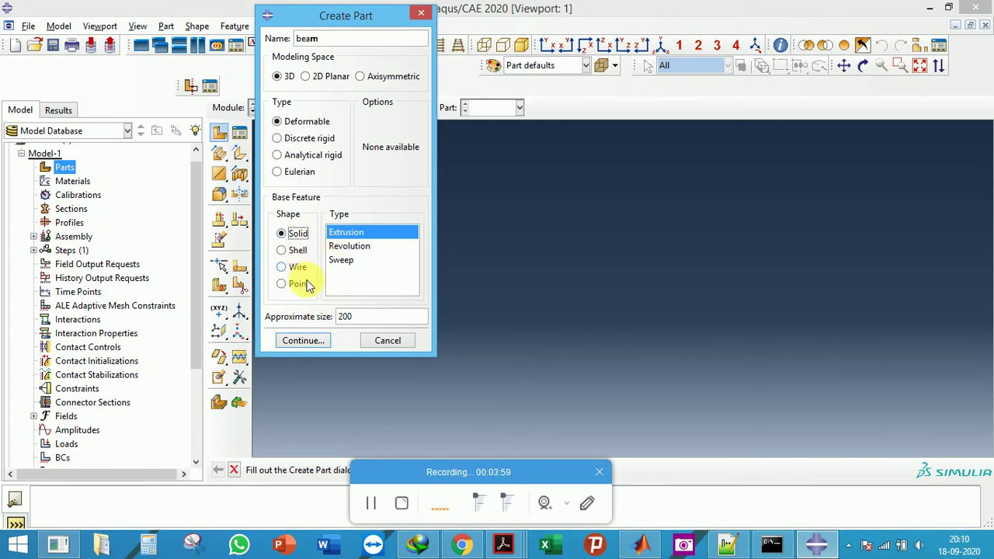
Try the Revolution and Sweep types for the solid base feature and return to Extrusion
click(350, 247)
click(347, 262)
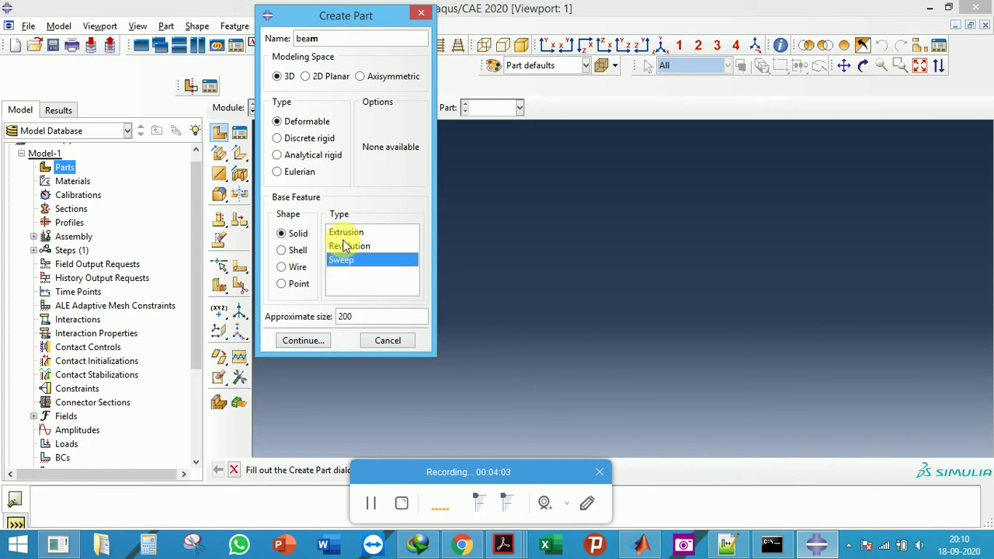
click(345, 235)
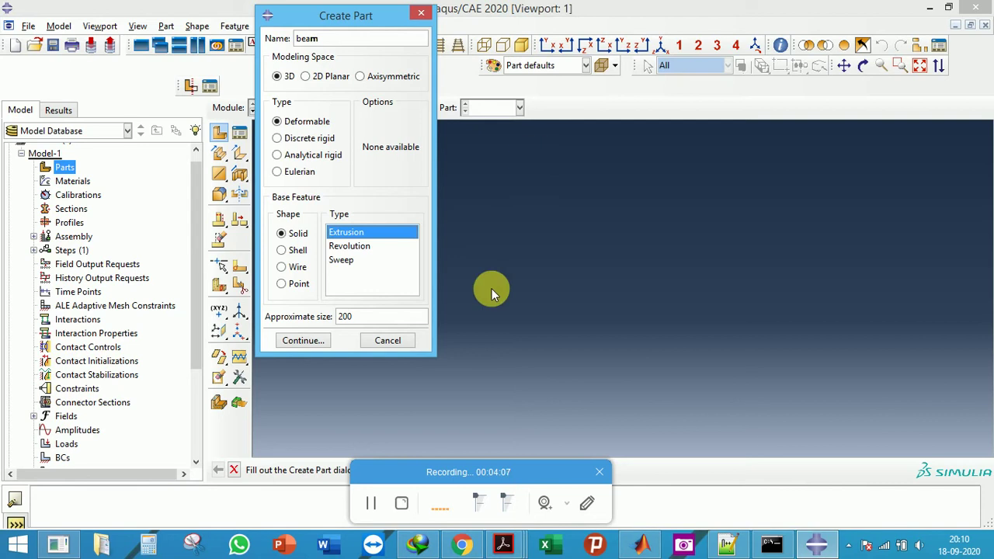
Set the beam part's approximate size to 20, continue to the section sketch and start the Rectangle tool
drag(350, 315, 333, 320)
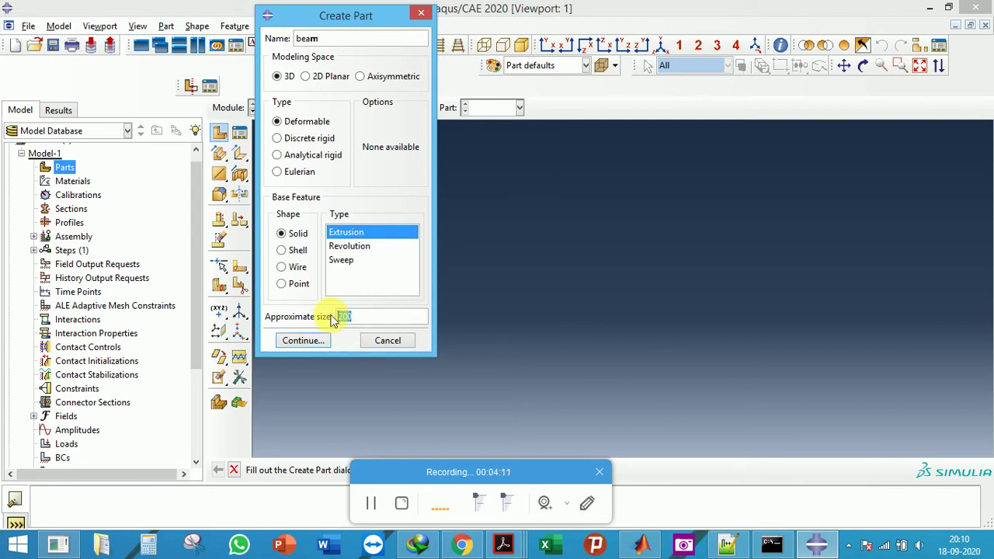
click(299, 340)
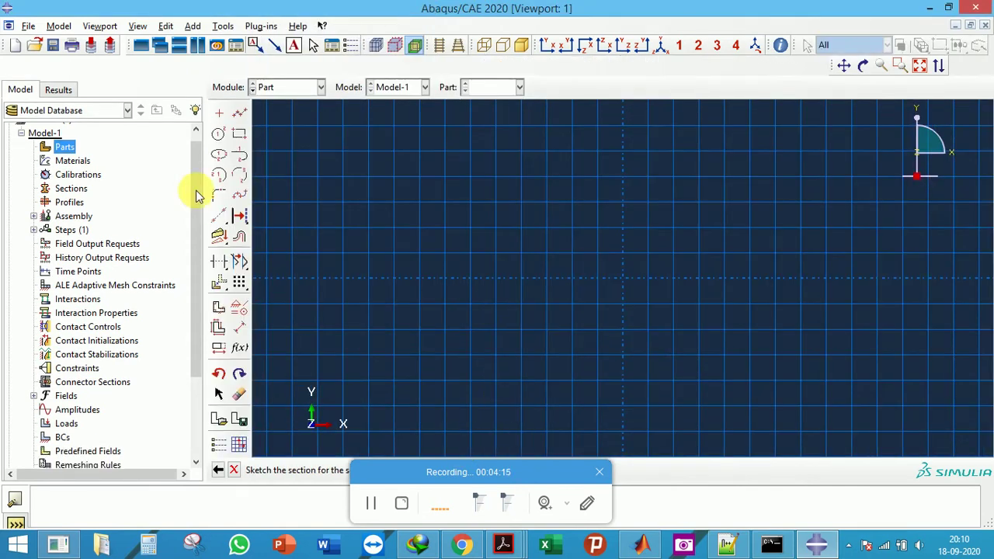
click(239, 134)
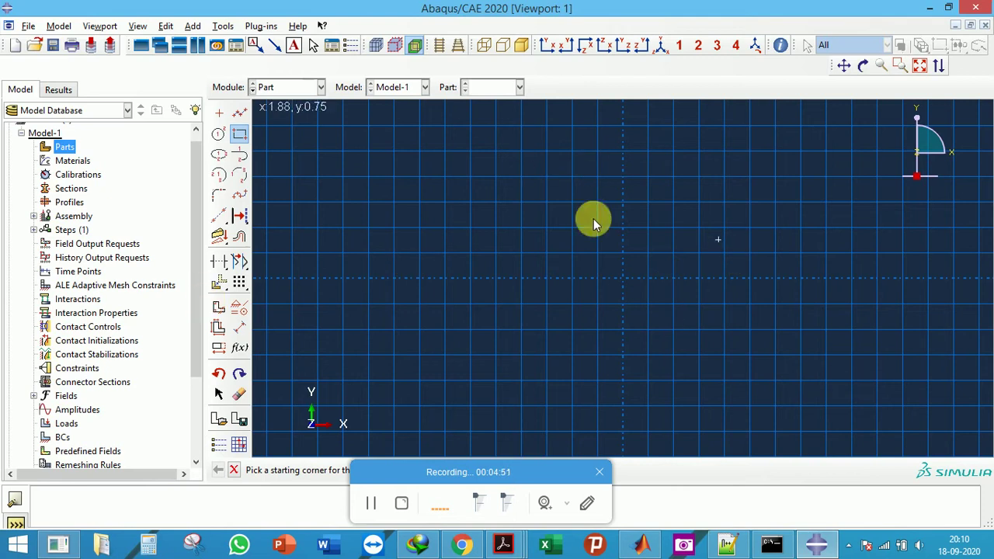
Open the Sketcher Options and turn off automatic sheet size and automatic grid spacing
click(219, 448)
drag(125, 88, 145, 45)
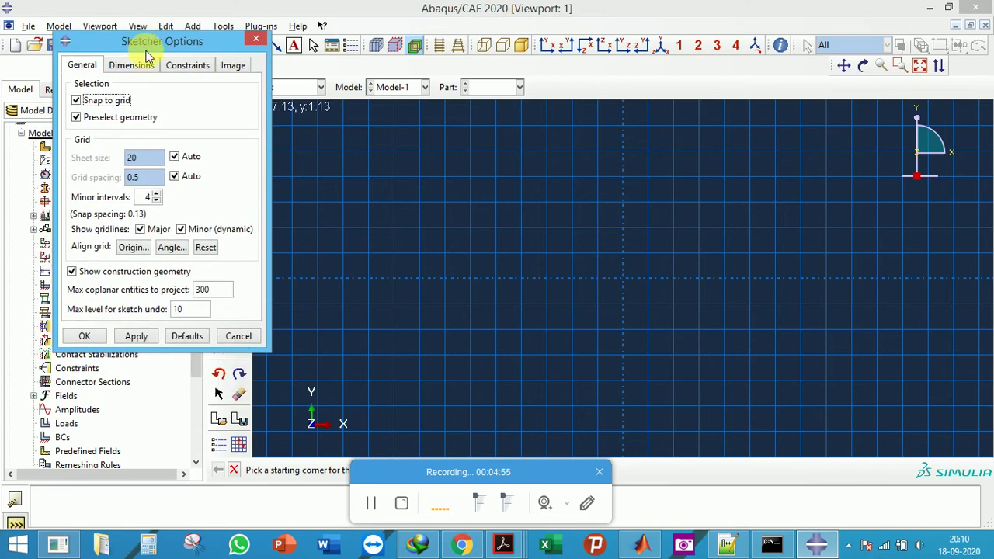
click(174, 157)
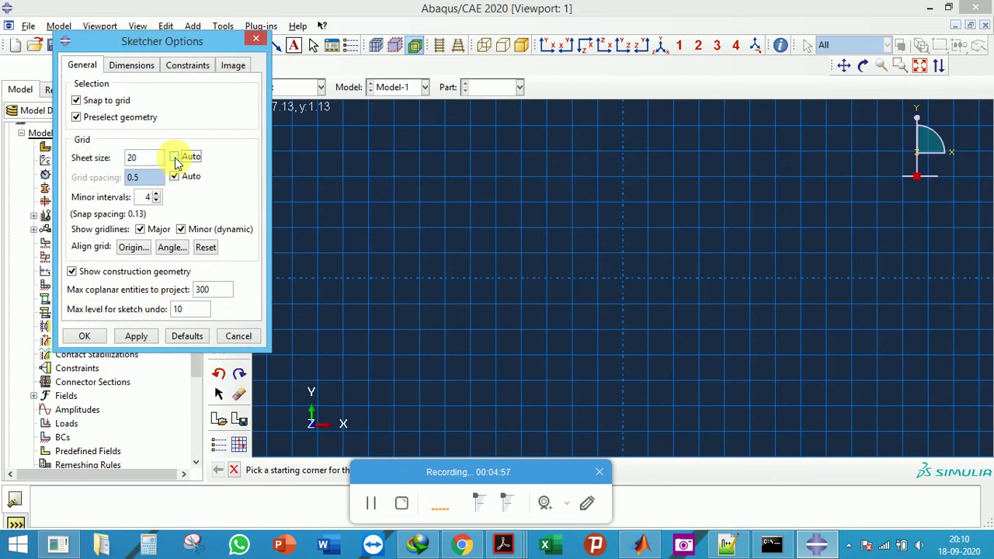
click(175, 176)
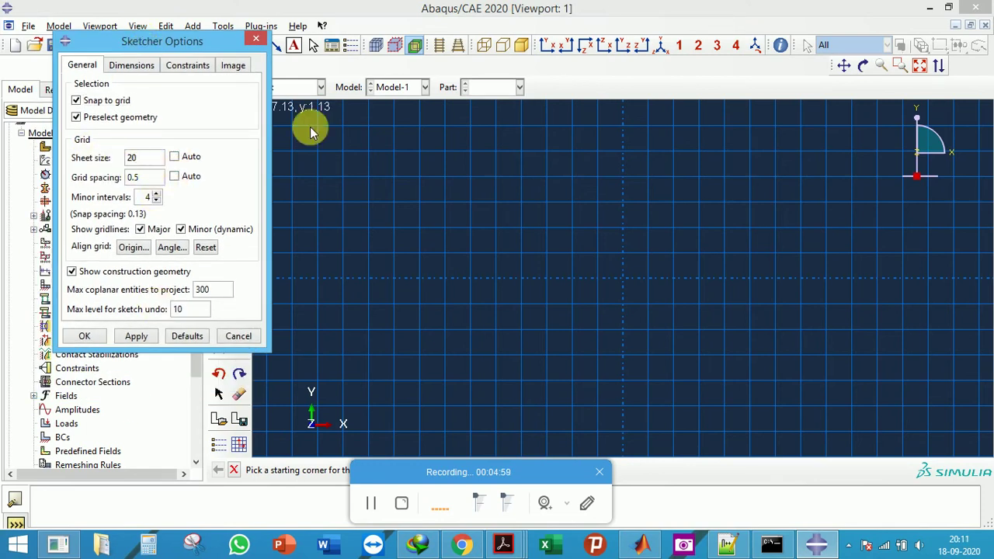
drag(139, 45, 136, 49)
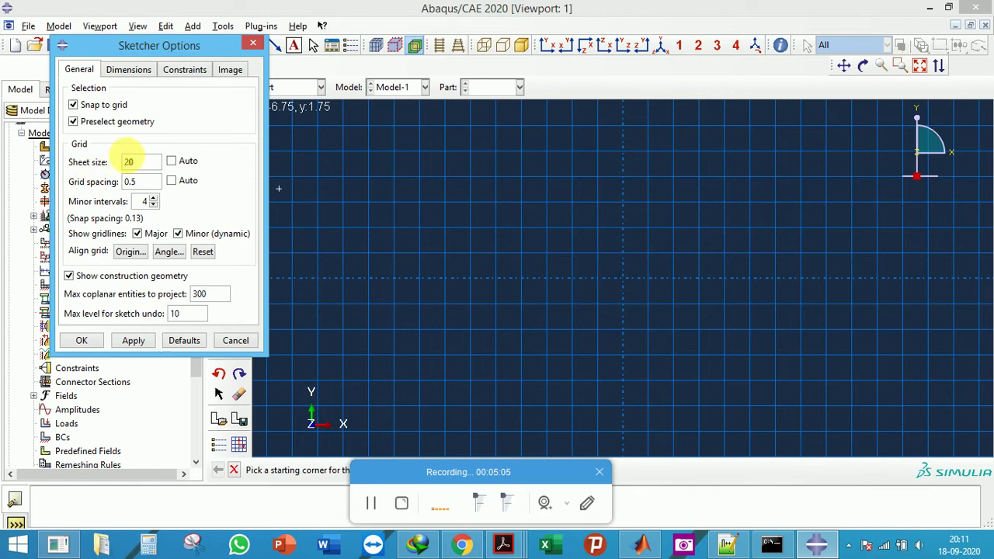
Try a sheet size of 200 for the sketch, compare the grid extents, and return to 20
text(0)
click(137, 340)
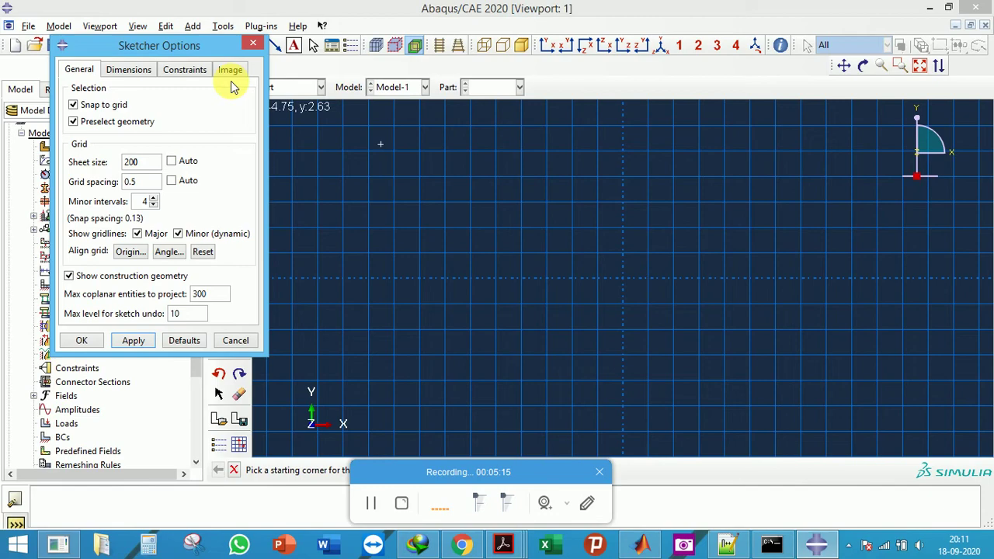
drag(215, 42, 95, 65)
scroll(533, 269, down, 5)
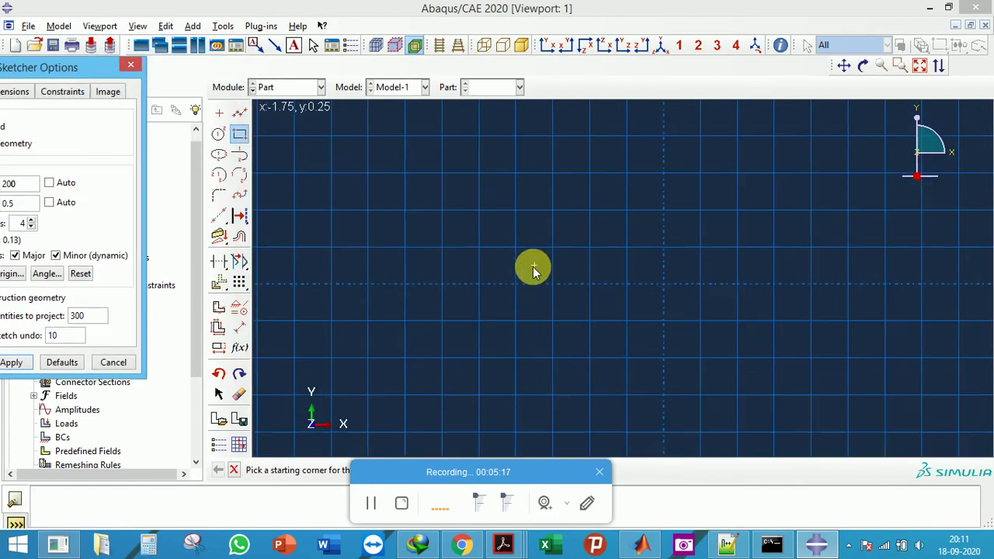
scroll(622, 319, down, 5)
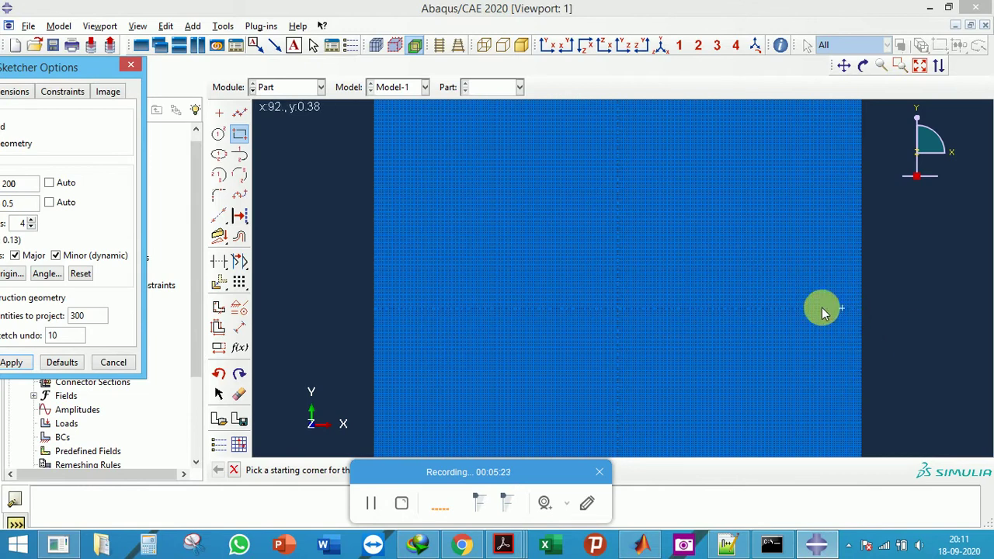
scroll(586, 297, up, 1)
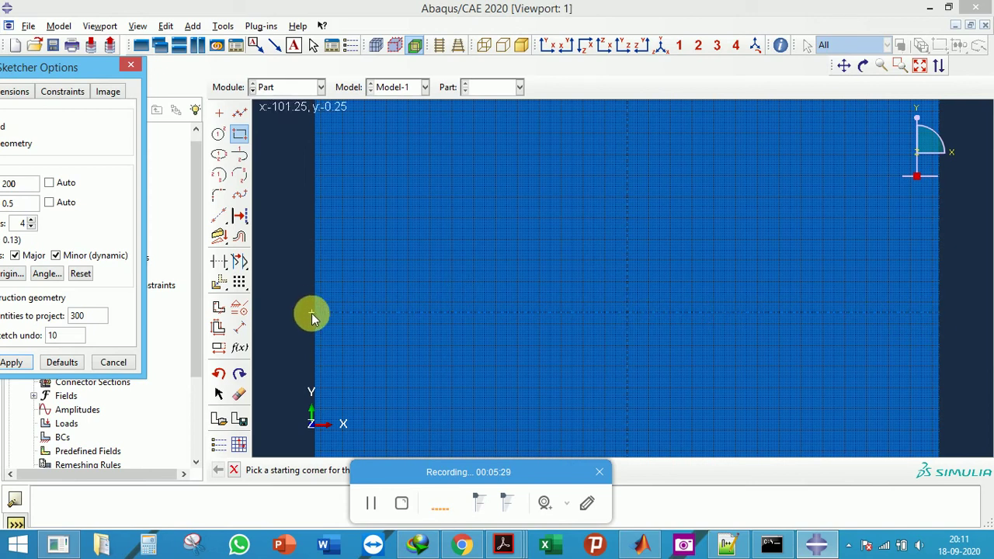
drag(43, 68, 124, 72)
click(98, 187)
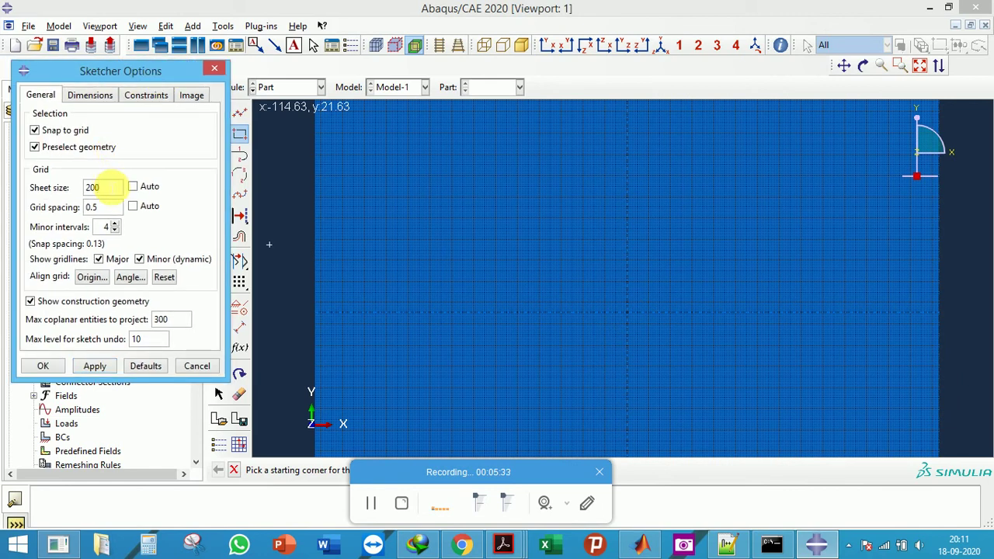
click(94, 366)
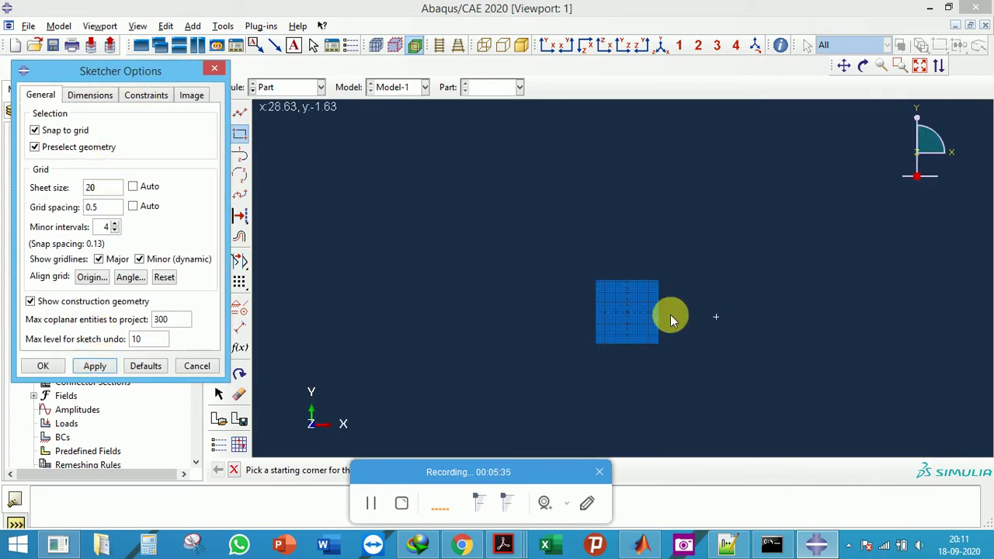
scroll(642, 318, up, 10)
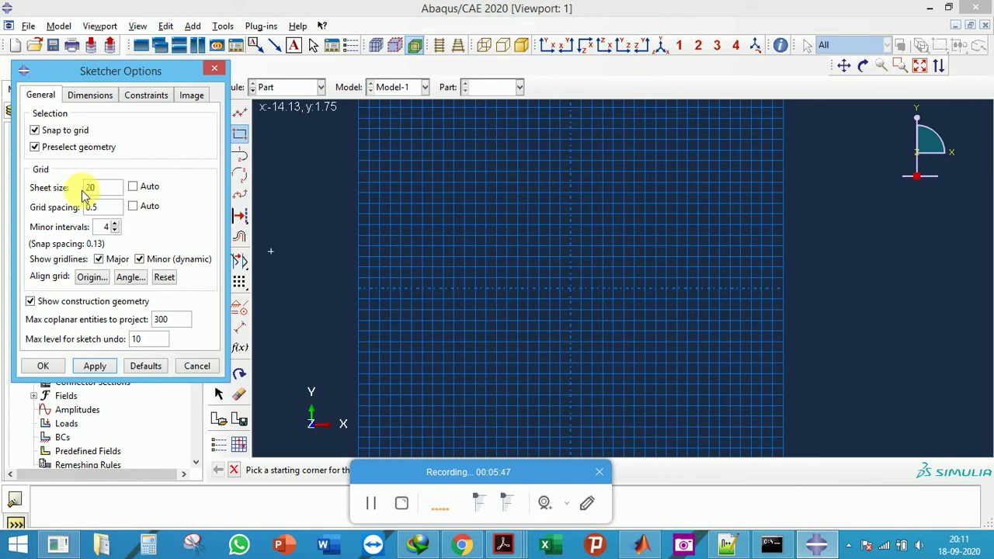
Try a sketch grid spacing of 0.1, compare the grid density, and return to 0.5
drag(115, 208, 68, 207)
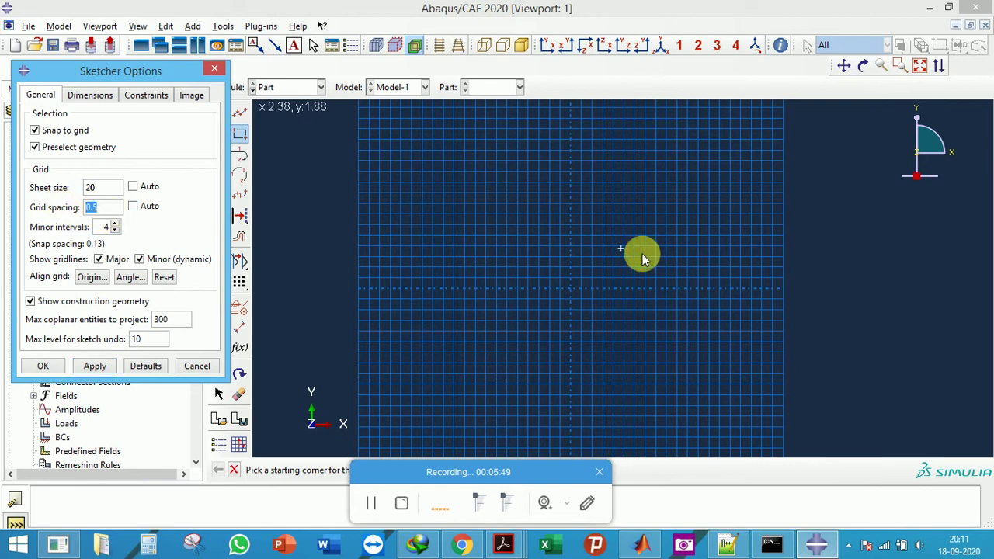
scroll(574, 286, up, 3)
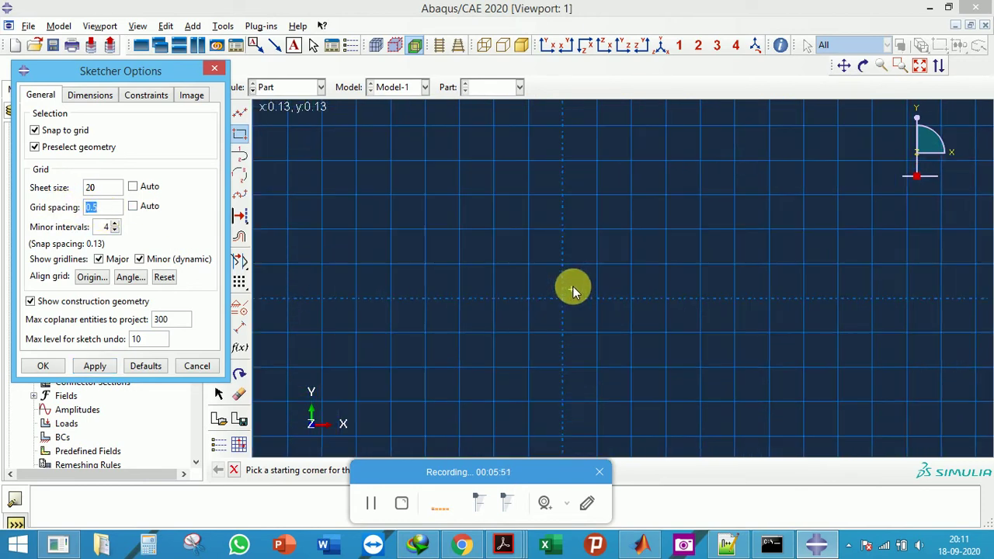
scroll(574, 287, up, 1)
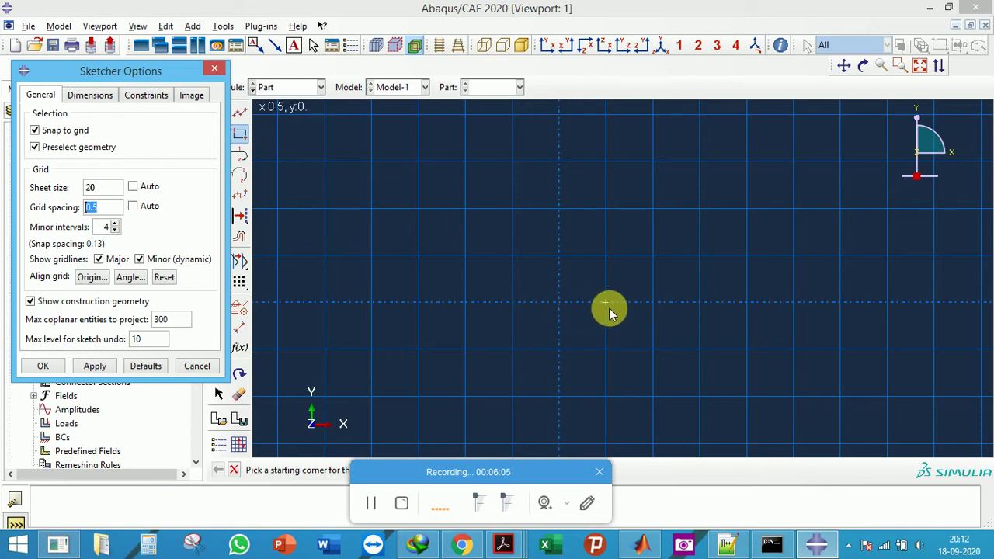
text(0.1)
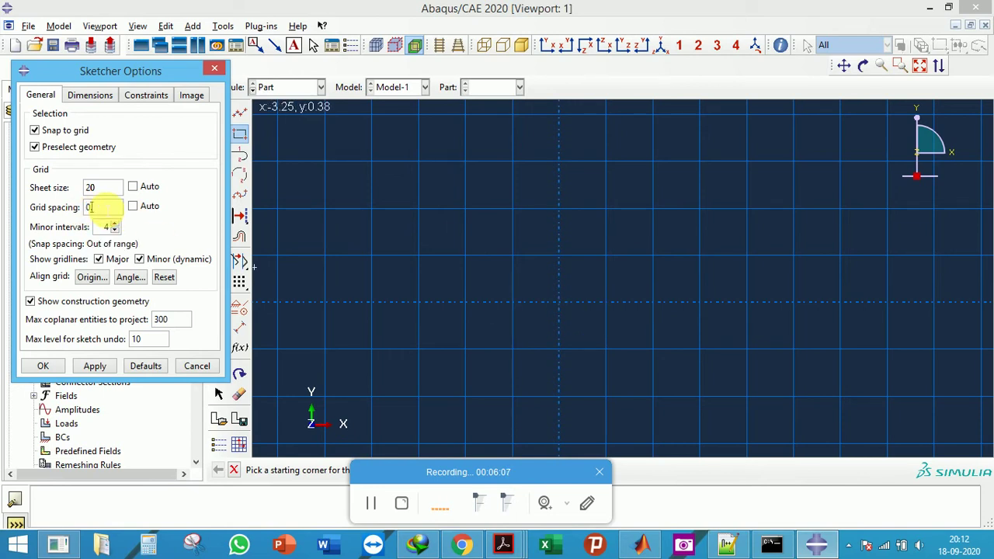
click(95, 368)
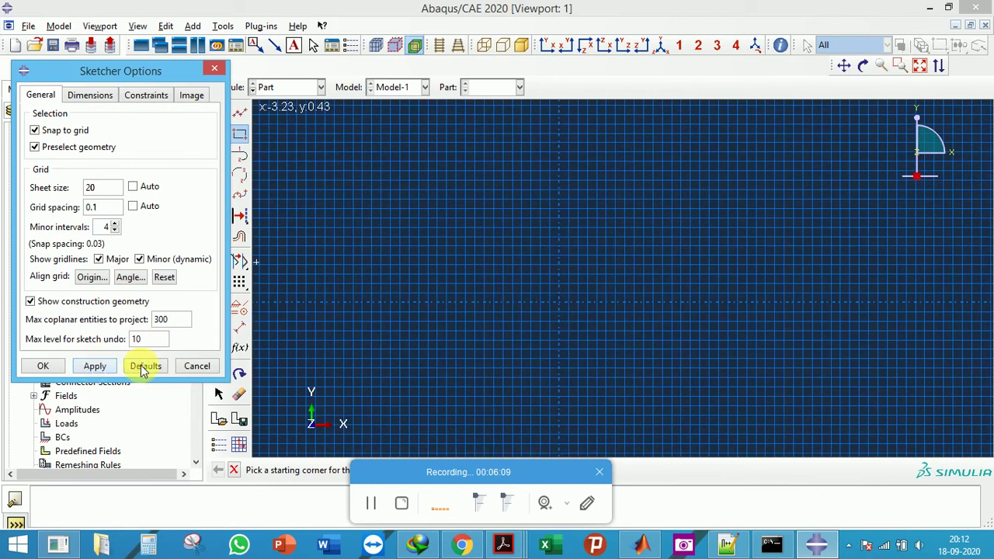
scroll(553, 306, up, 2)
scroll(554, 306, up, 2)
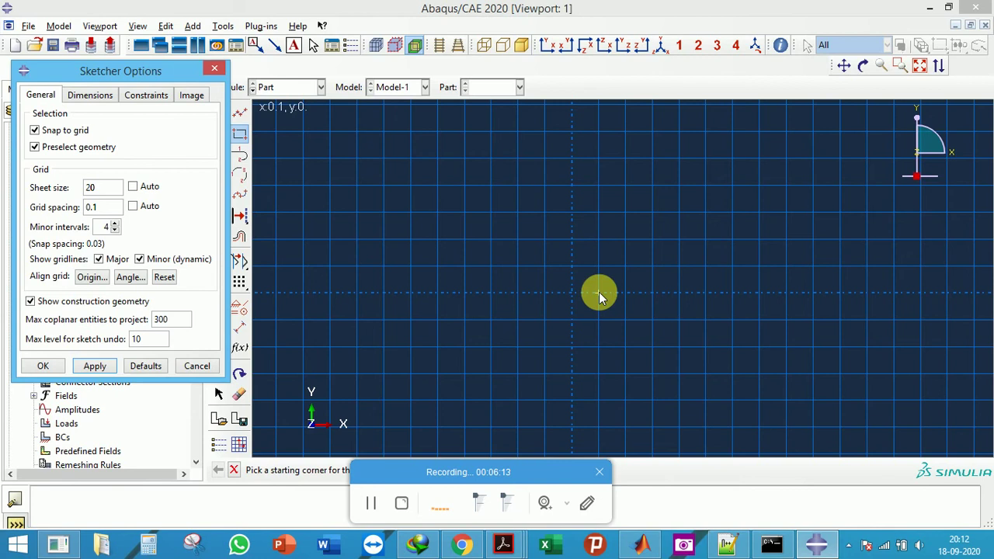
scroll(567, 303, down, 3)
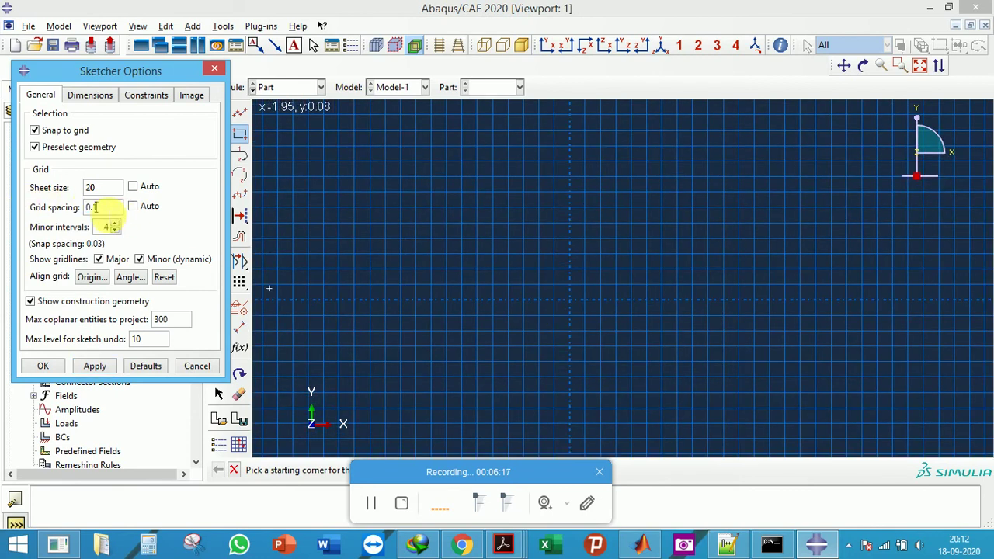
double_click(94, 207)
text(5)
click(100, 365)
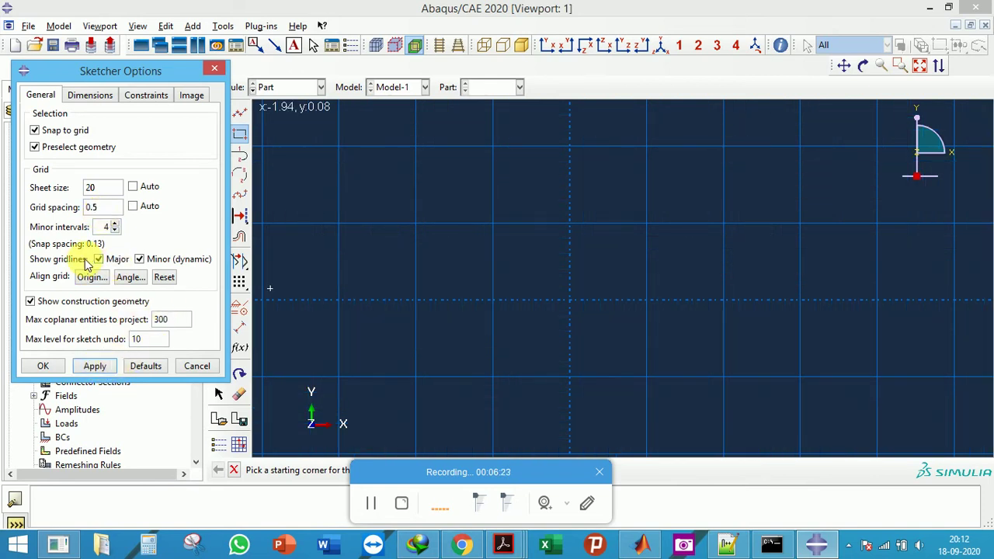
Examine the sketcher's dimension, constraint, image and general options, and accept the settings
click(87, 96)
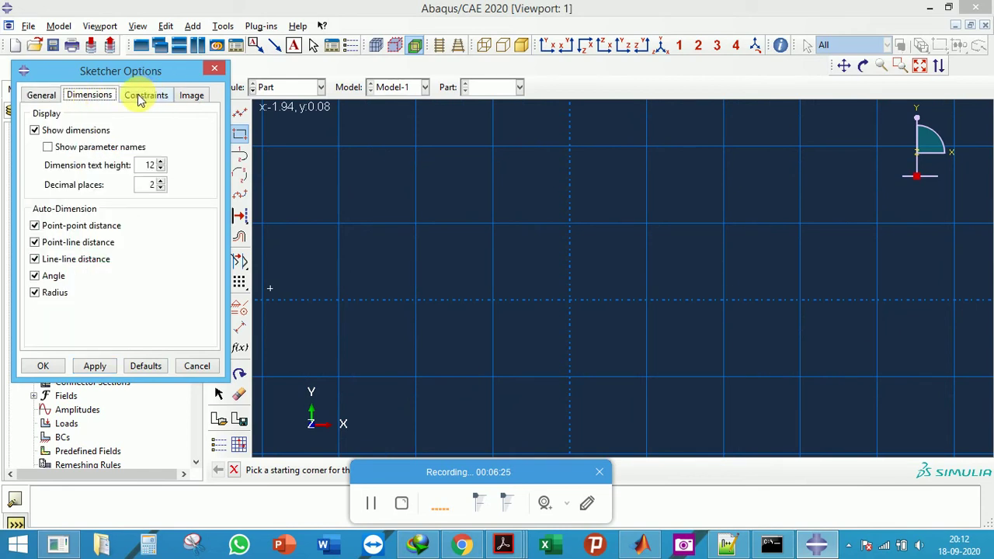
click(146, 95)
click(191, 94)
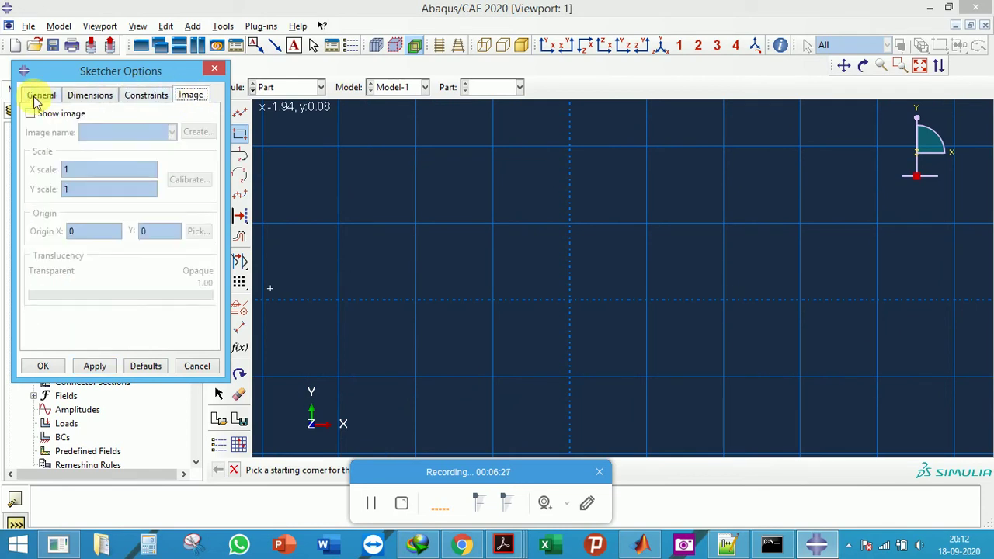
click(41, 95)
scroll(535, 329, down, 1)
scroll(540, 329, up, 2)
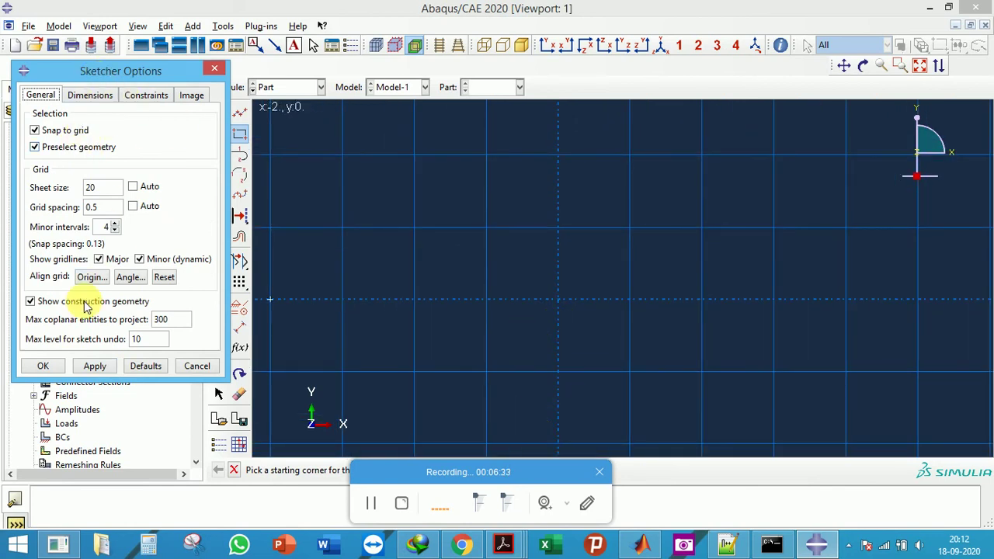
click(45, 365)
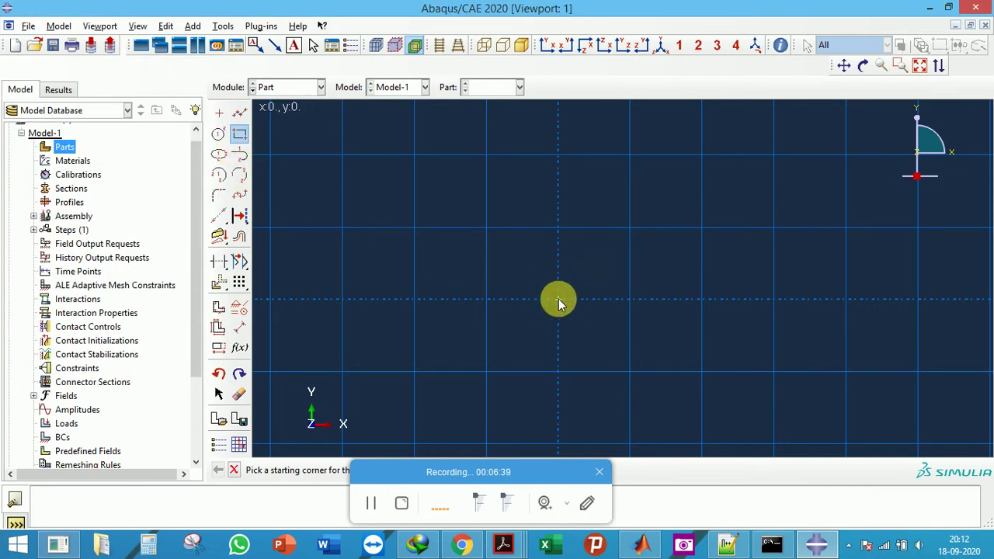
Draw a rectangle from corner (-0.5, 0.5) to corner (0.5, 0) and end the Rectangle tool
click(487, 229)
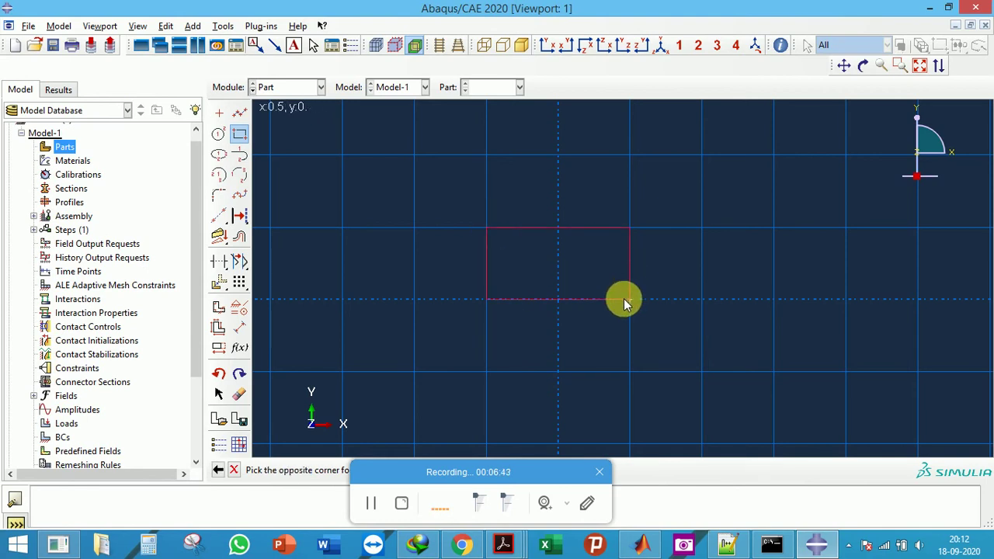
click(642, 315)
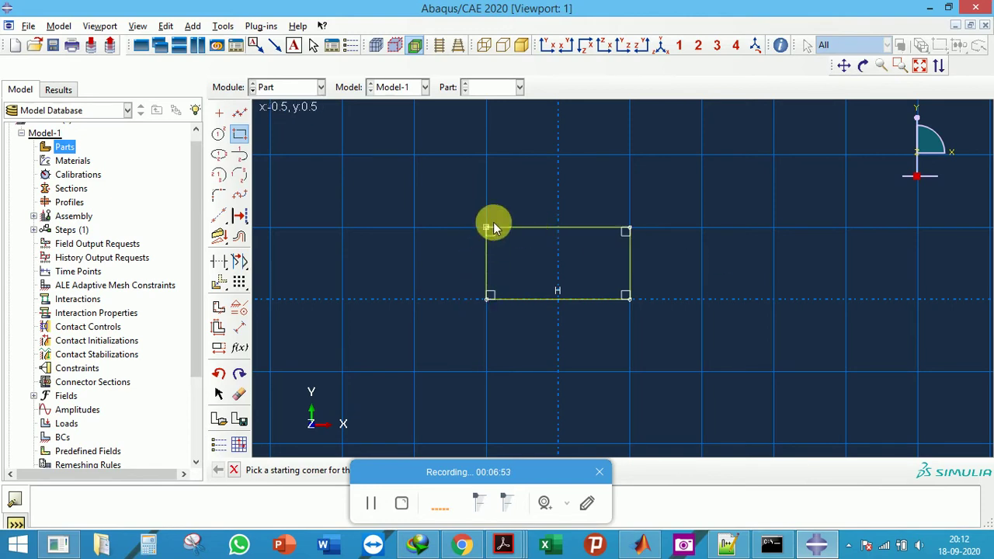
drag(443, 471, 618, 486)
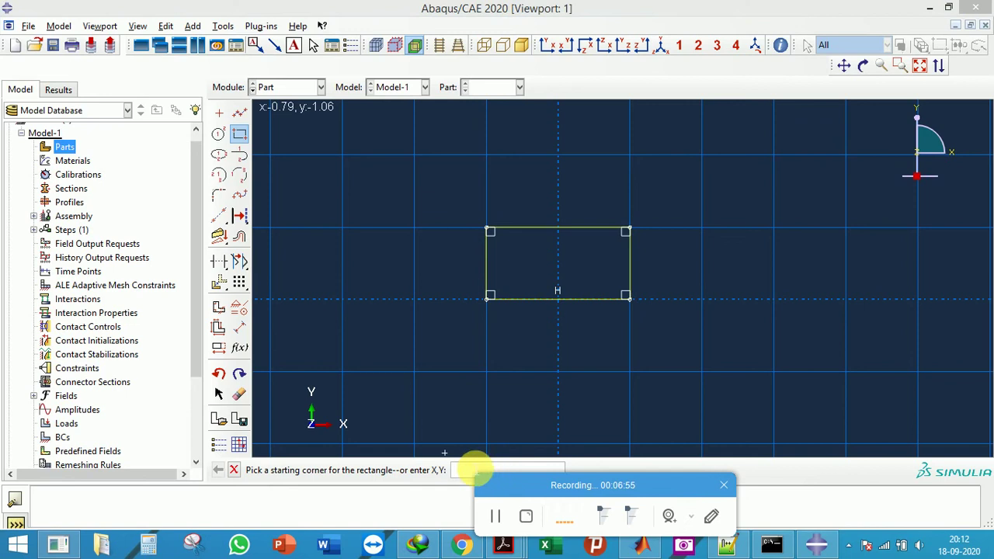
drag(509, 487, 568, 495)
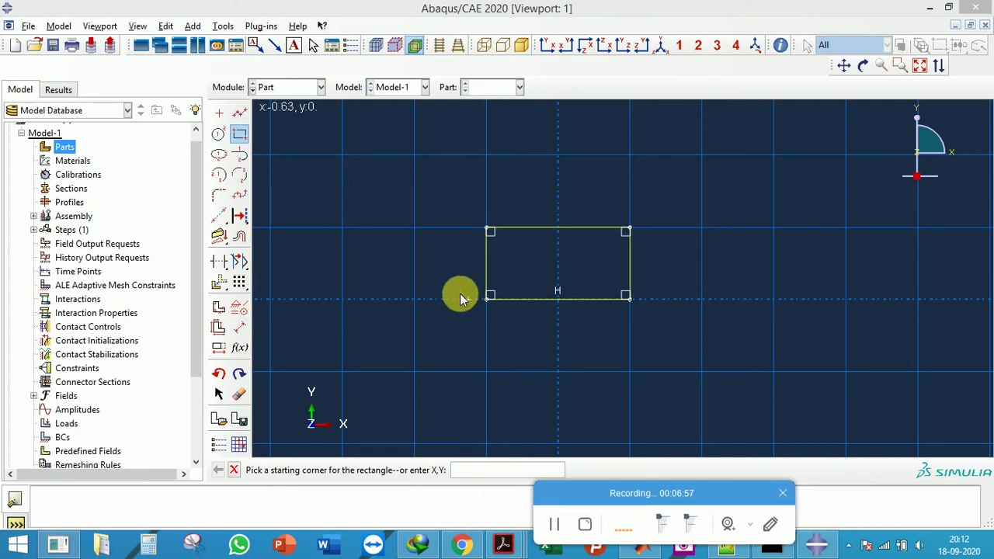
click(233, 469)
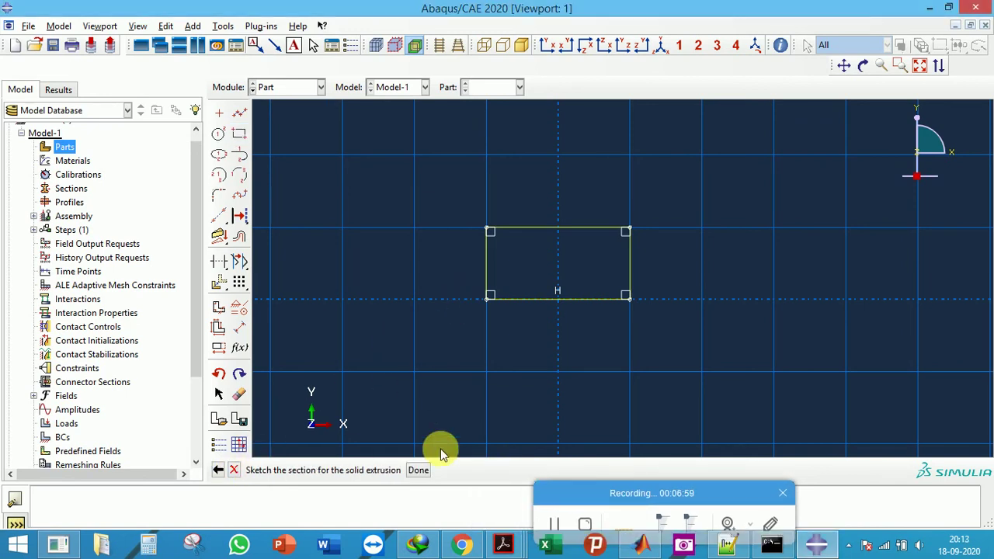
Finish the section sketch and extrude it as a blind base extrusion without twist or draft
click(417, 471)
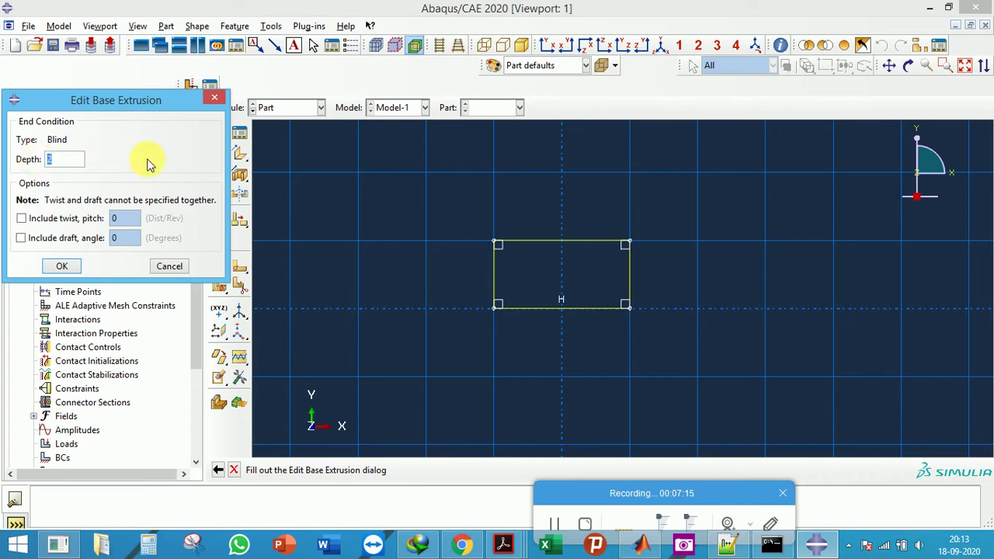
click(62, 268)
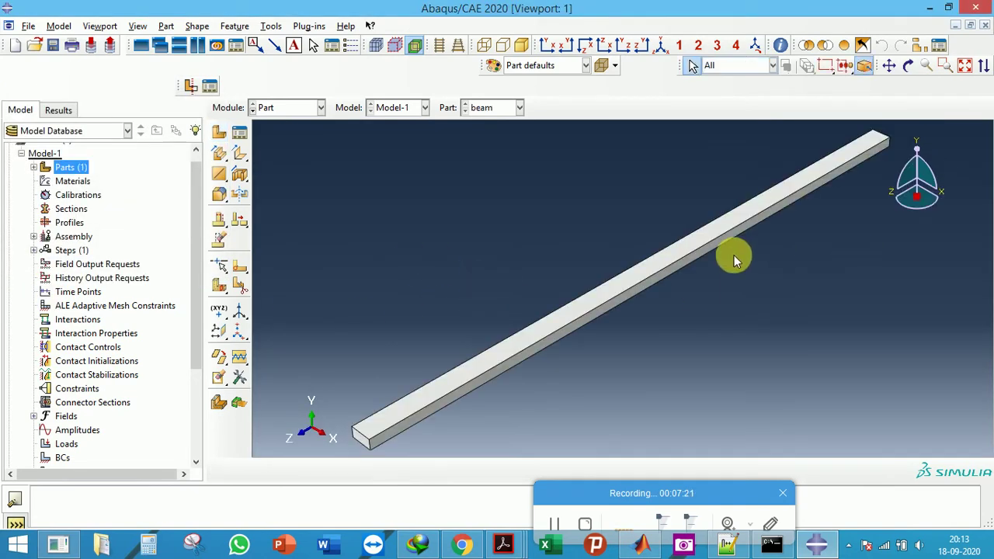
Expand Parts and the beam part in the model tree to show the part's contents
scroll(734, 254, down, 1)
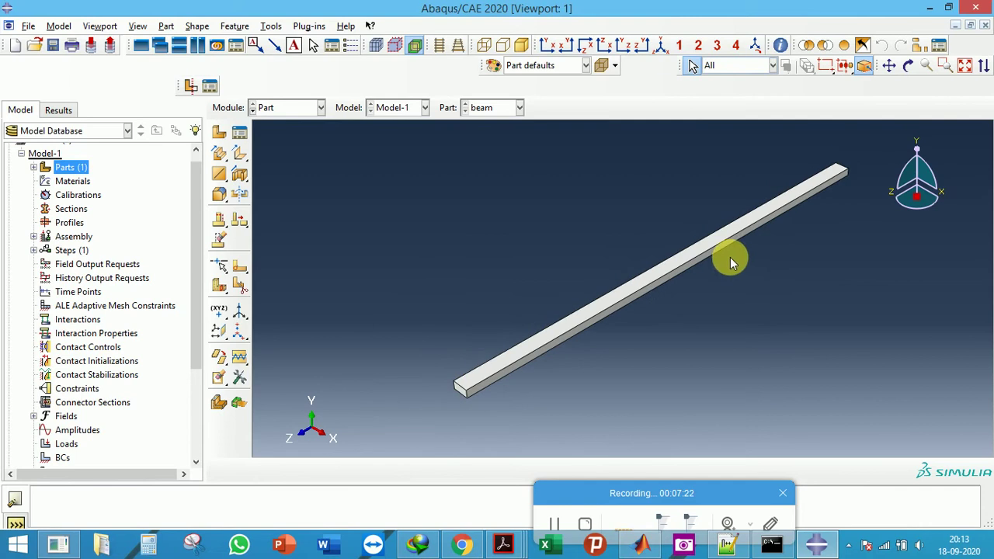
click(34, 168)
click(45, 181)
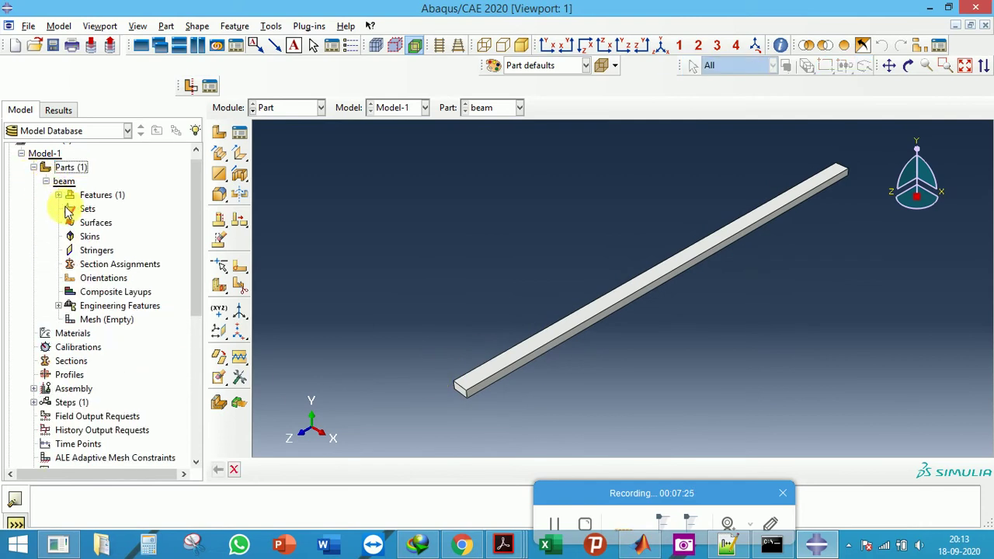
Expand the beam's Features, open the solid extrude's section sketch for review, and finish it without changes
click(58, 195)
click(70, 209)
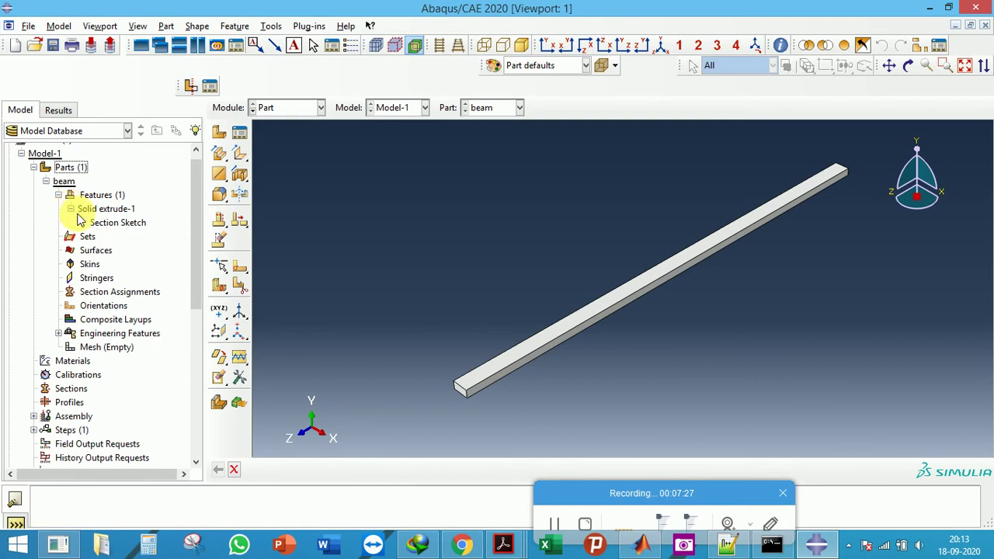
double_click(108, 223)
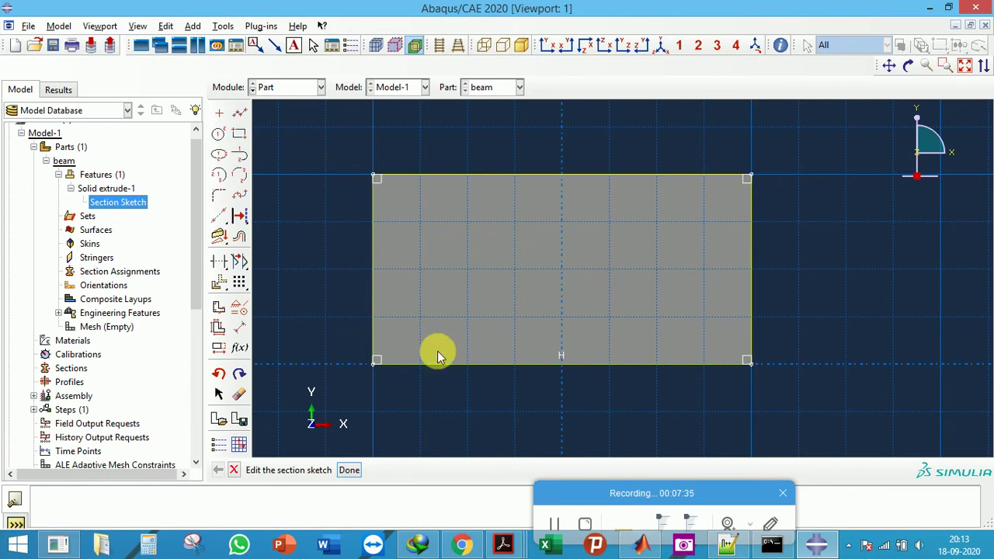
click(348, 470)
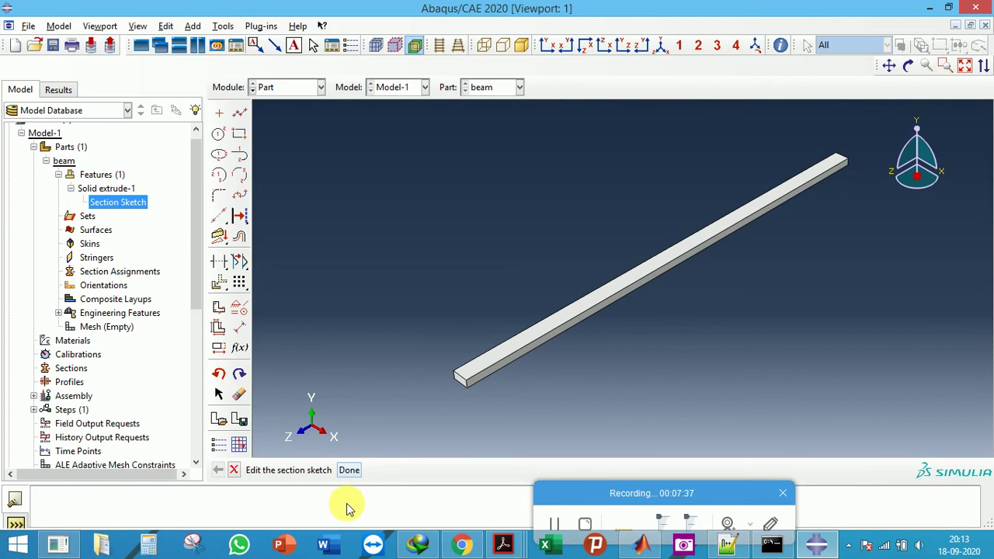
click(67, 324)
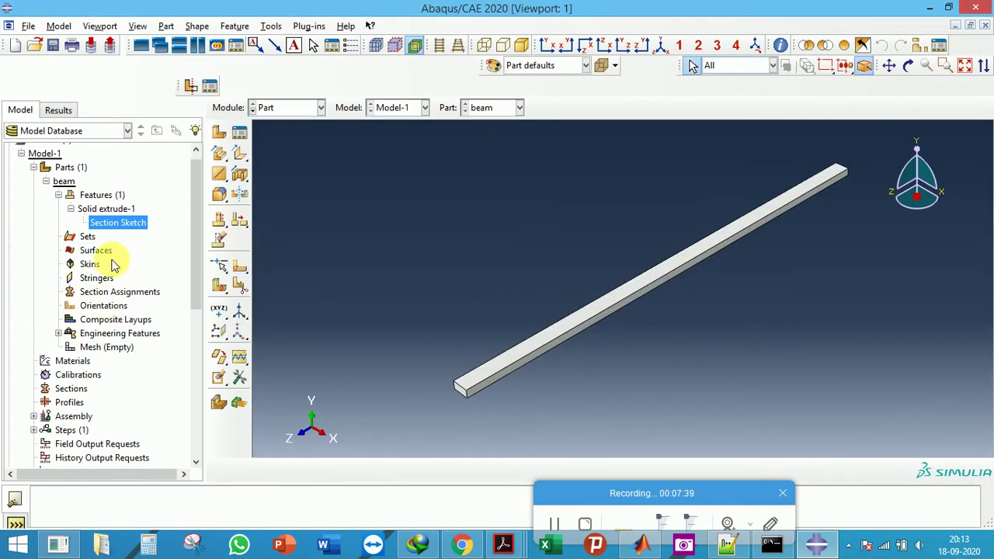
Open the beam's solid extrude feature for editing and examine its depth and section parameters
right_click(92, 211)
click(121, 228)
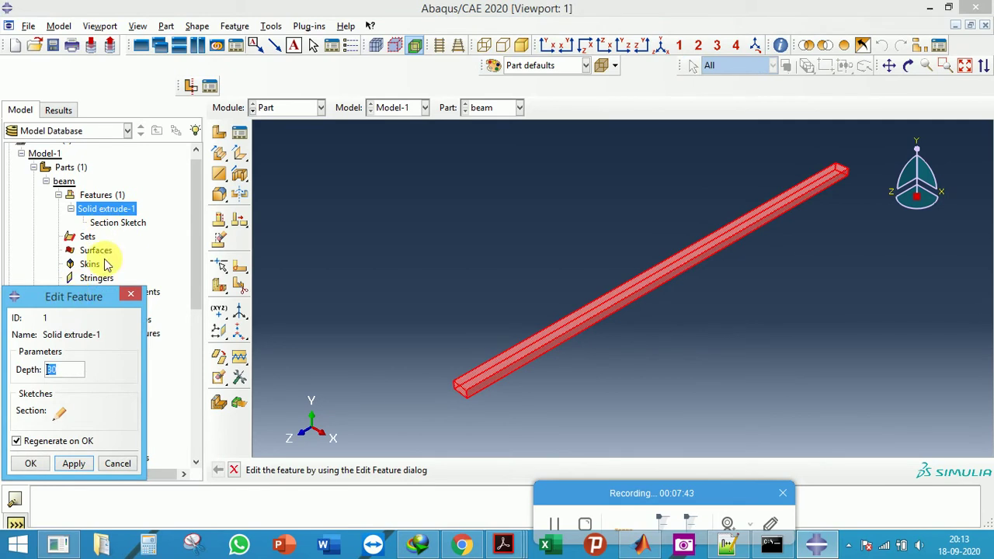
drag(73, 299, 171, 168)
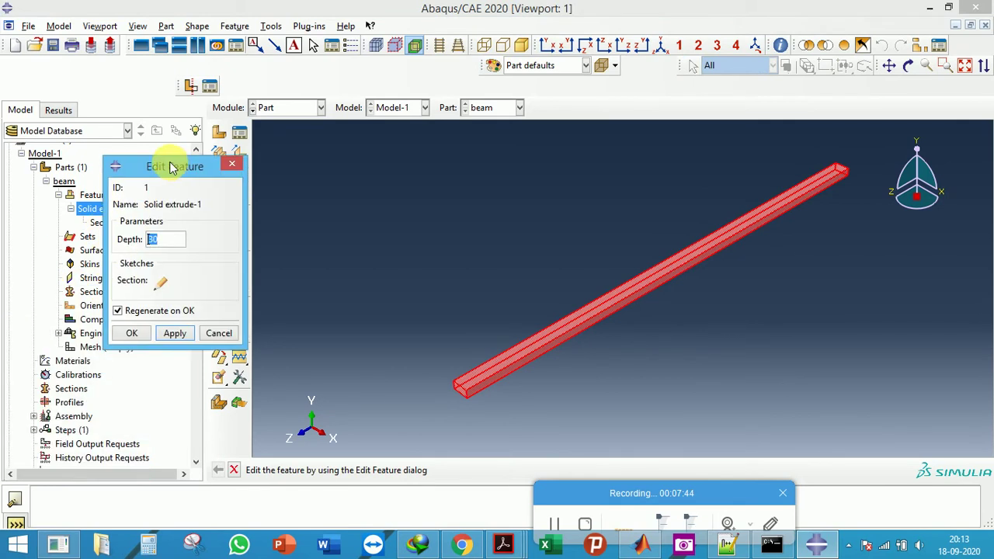
click(154, 239)
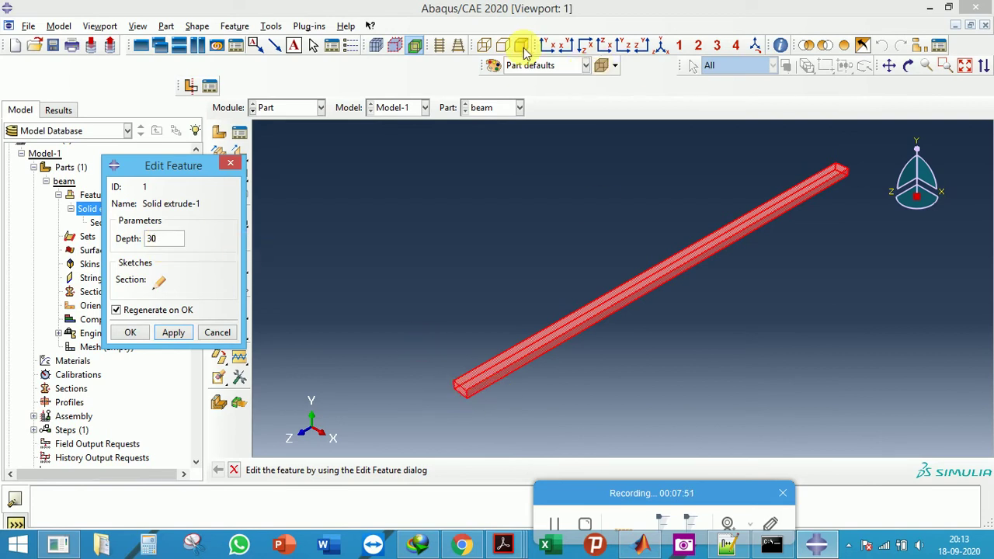
View the beam from the front, turn perspective off, and restore the isometric view, closing the feature edit without changes
click(546, 56)
click(545, 51)
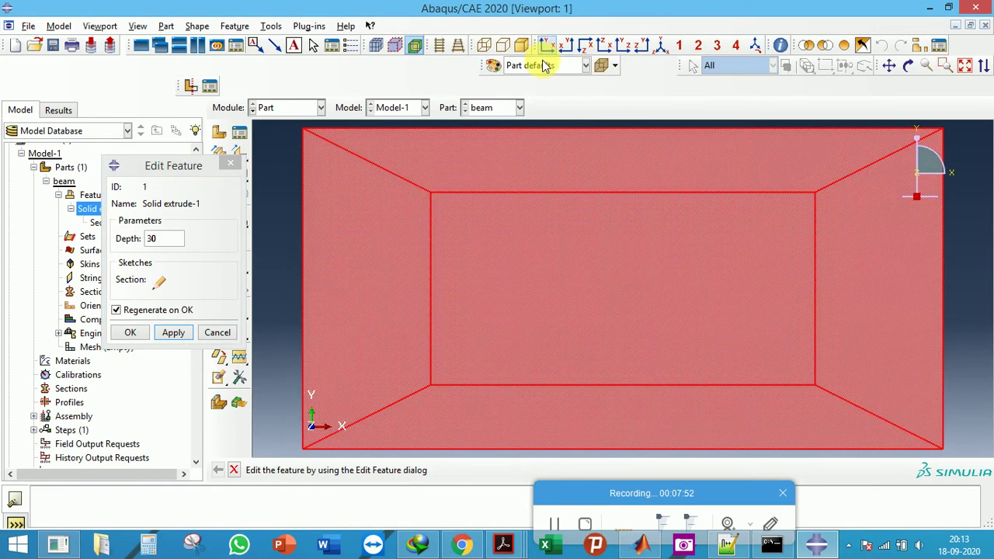
click(441, 48)
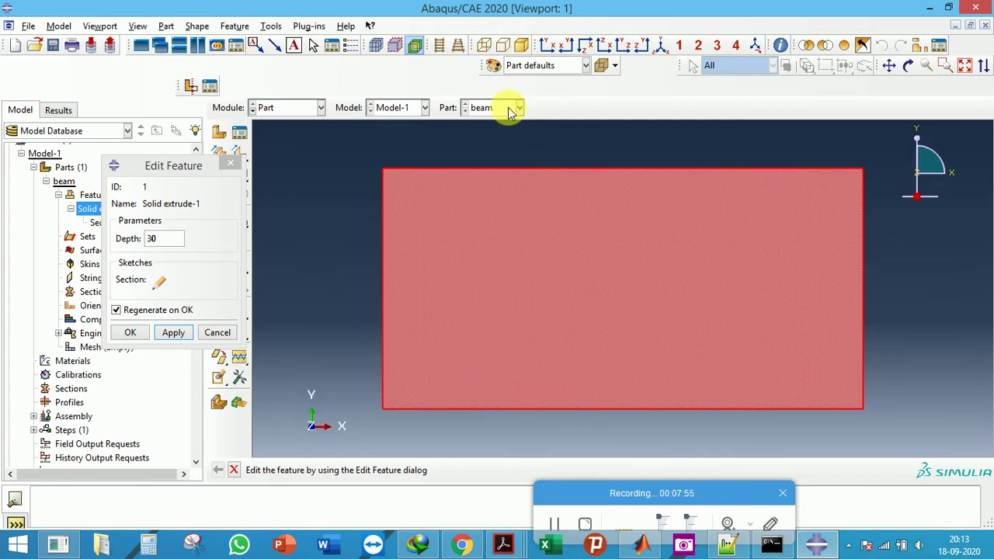
click(660, 47)
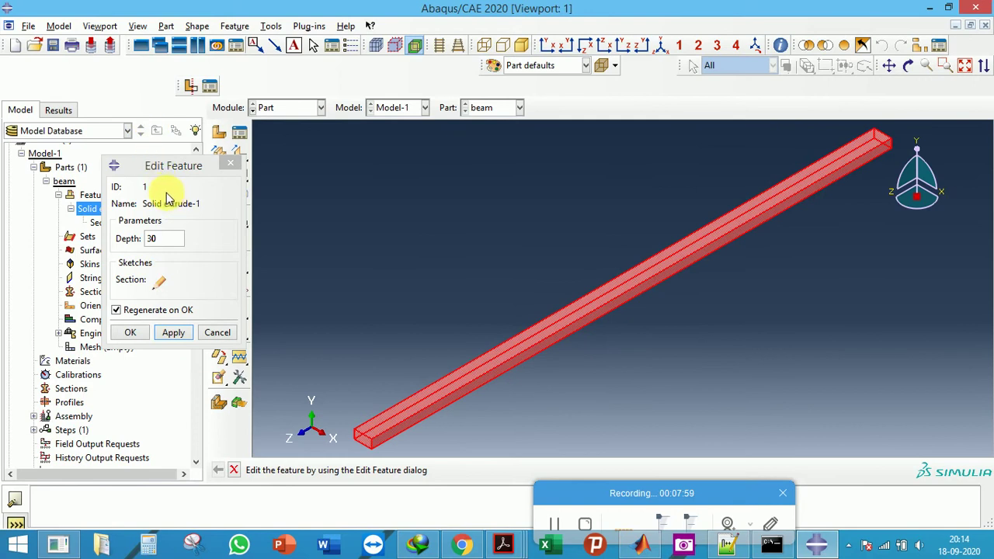
click(231, 163)
Examine the base feature options for a new solid part, and close the part creation without creating one
click(218, 132)
click(349, 235)
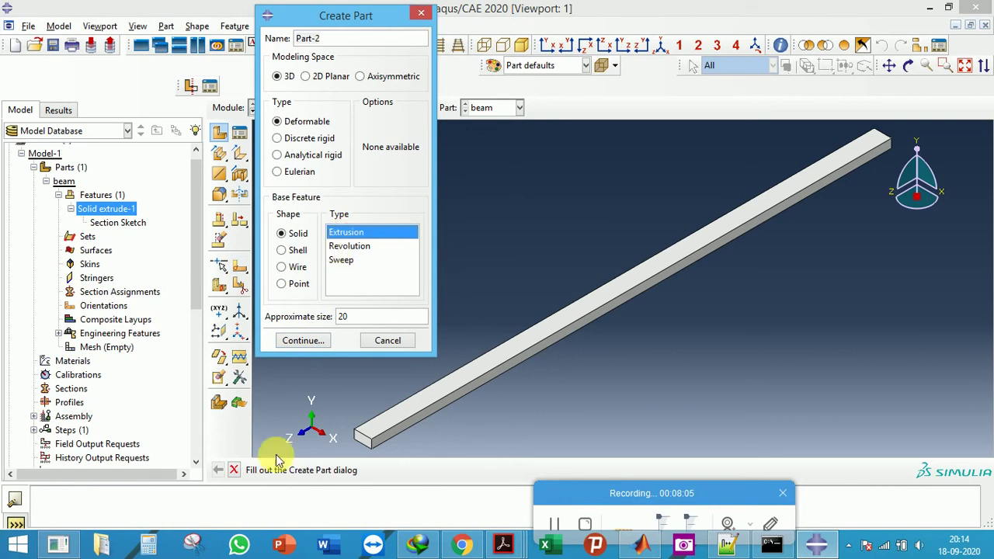
scroll(359, 441, down, 1)
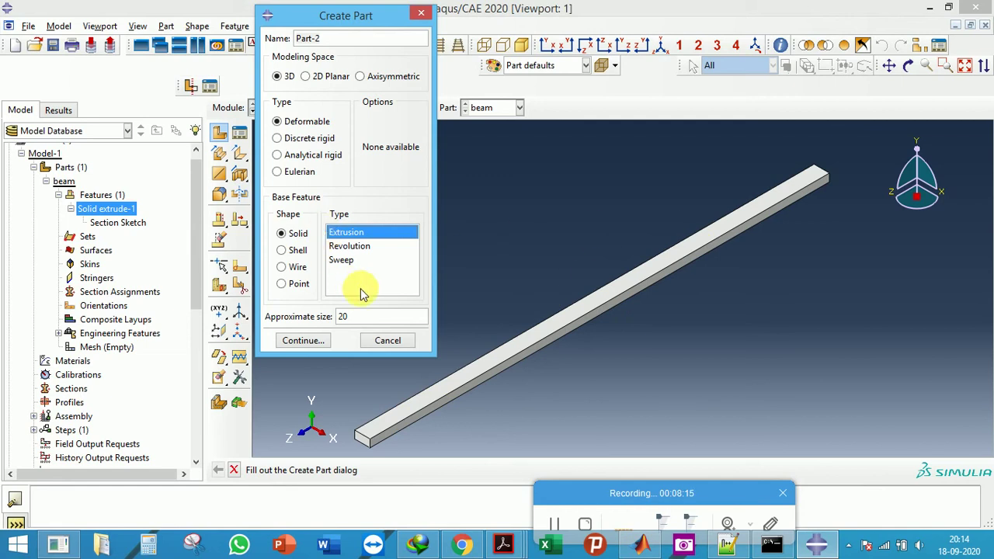
click(416, 17)
Review the solid extrude's editable depth parameter again, and close the feature edit without changes
right_click(113, 209)
click(138, 229)
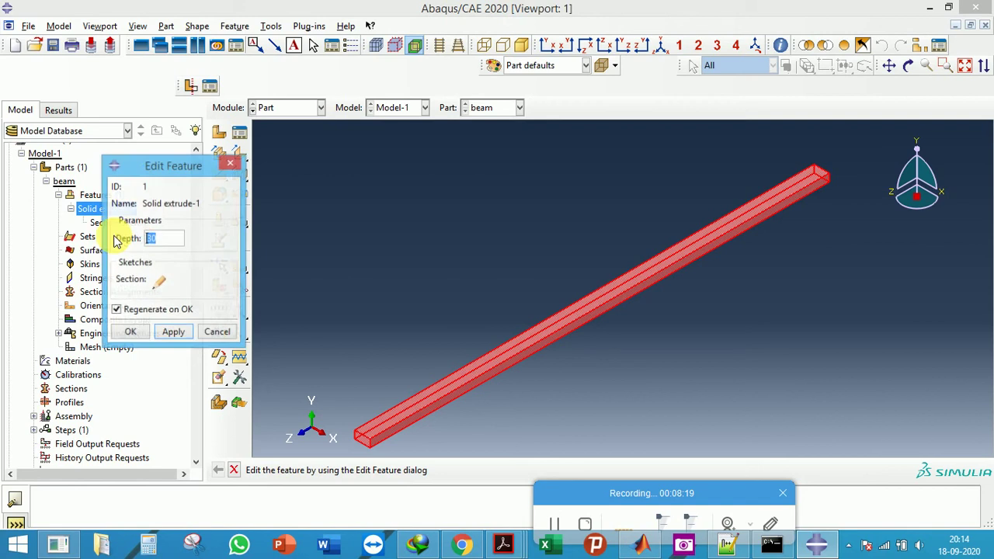
drag(166, 171, 108, 150)
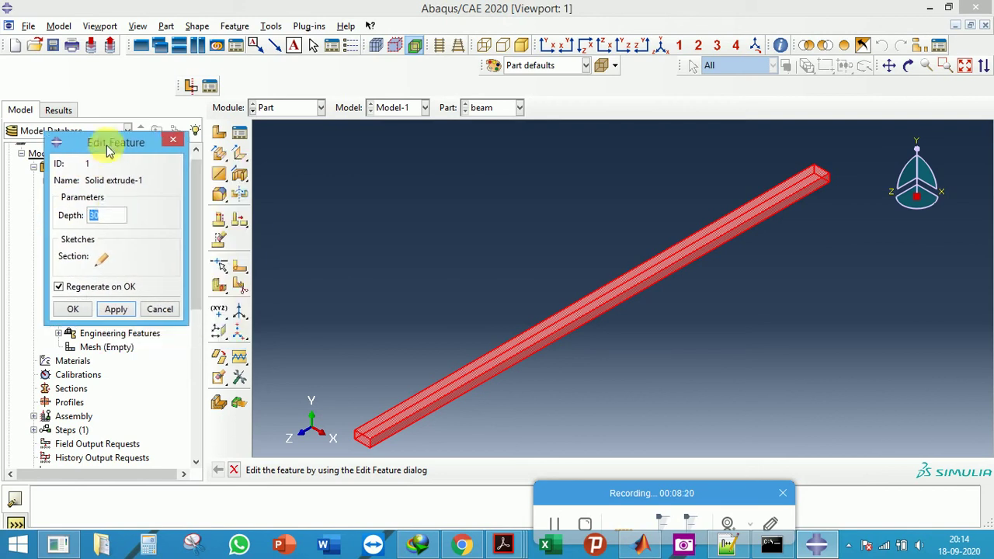
click(173, 140)
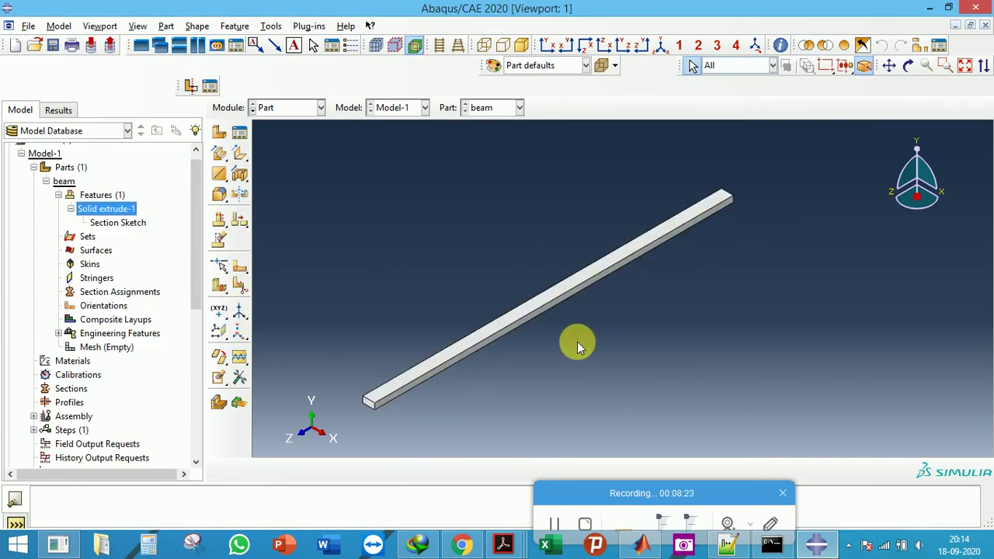
scroll(351, 385, up, 4)
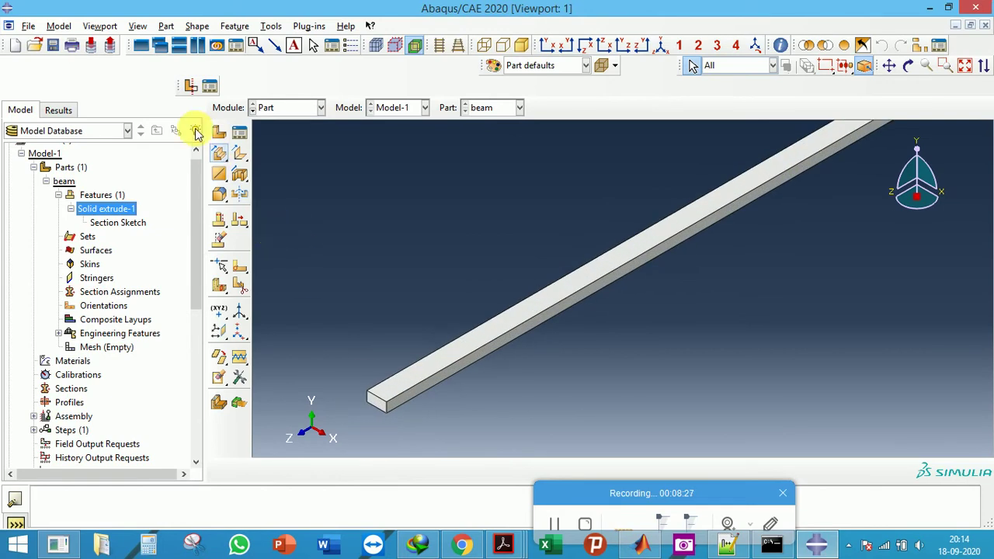
Compare the Extrusion and Revolution base feature types for a new solid part, and cancel the part creation
click(219, 132)
click(339, 246)
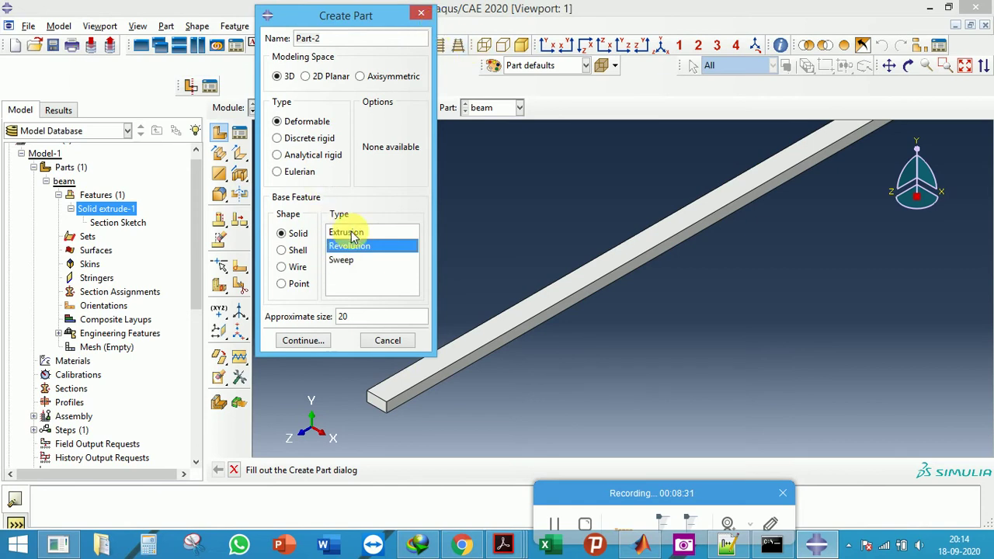
click(343, 233)
click(362, 246)
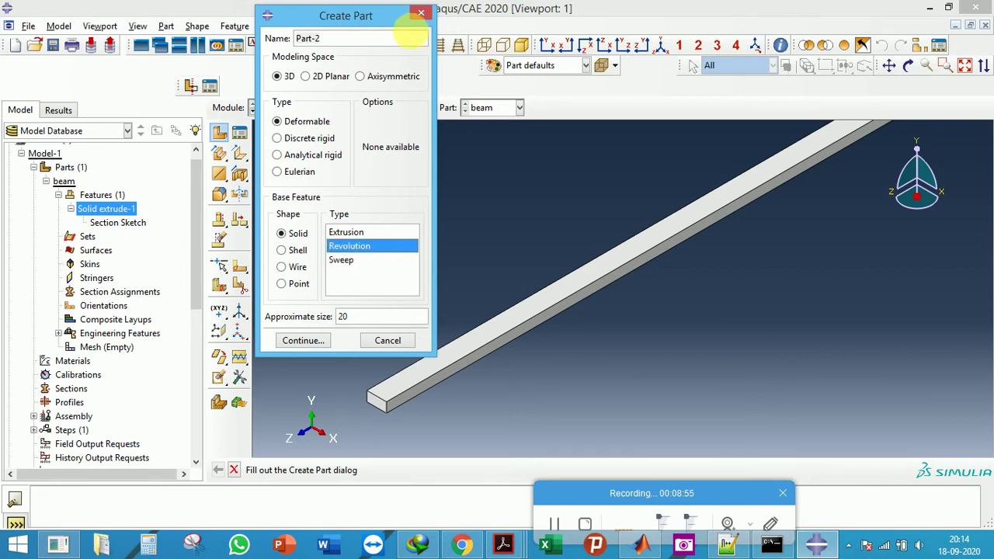
click(423, 14)
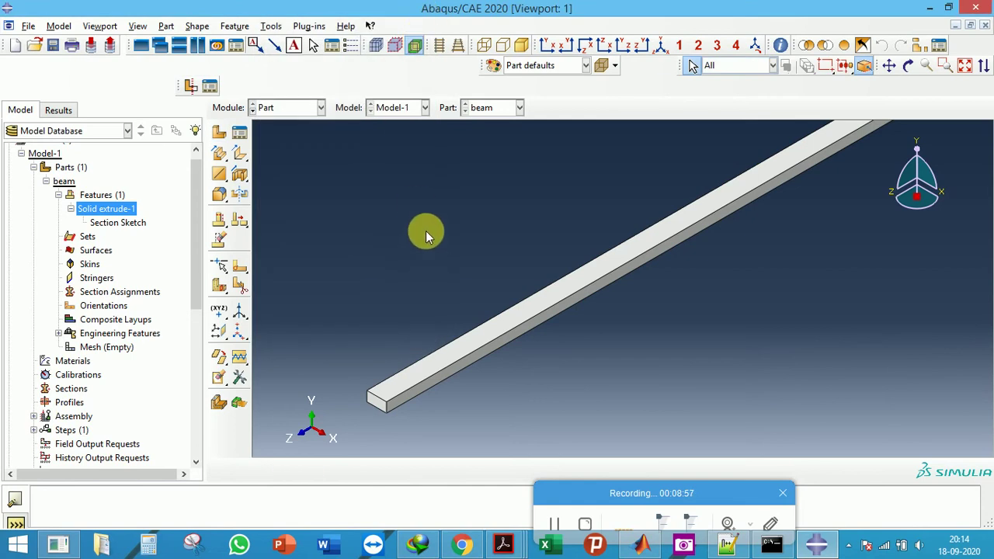
Compare the Sweep, Revolution and Extrusion types for a new solid part, and cancel without creating it
click(219, 132)
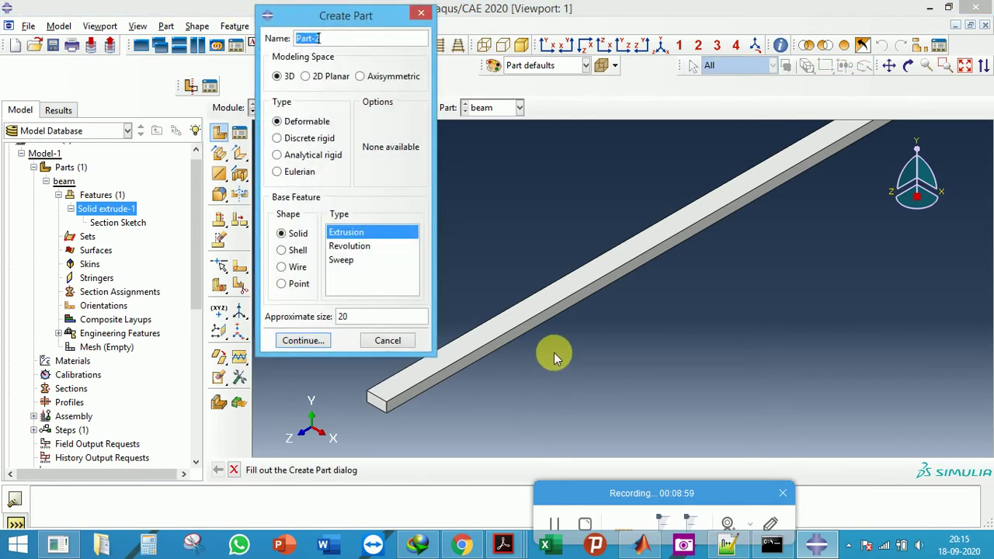
click(365, 260)
click(361, 246)
click(351, 233)
click(369, 250)
click(354, 233)
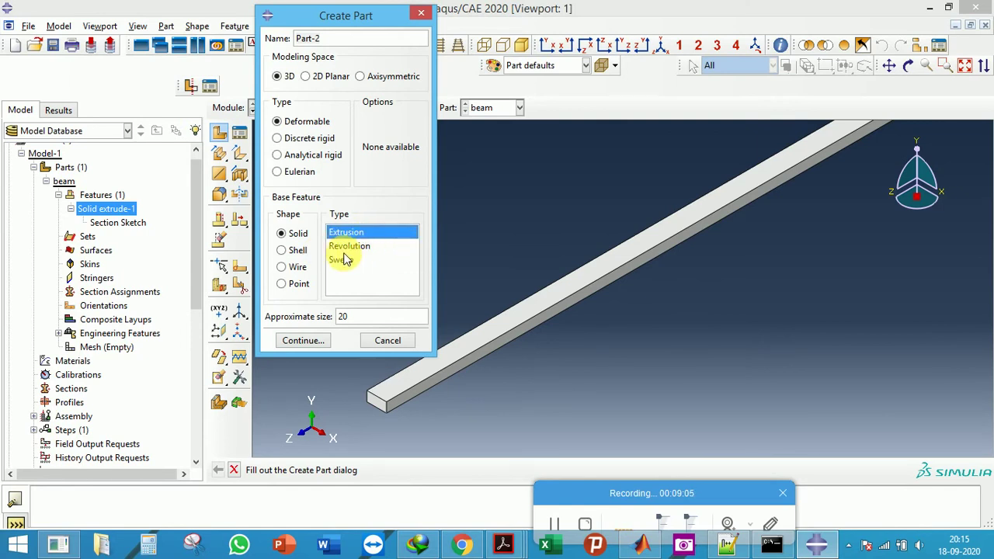
click(360, 248)
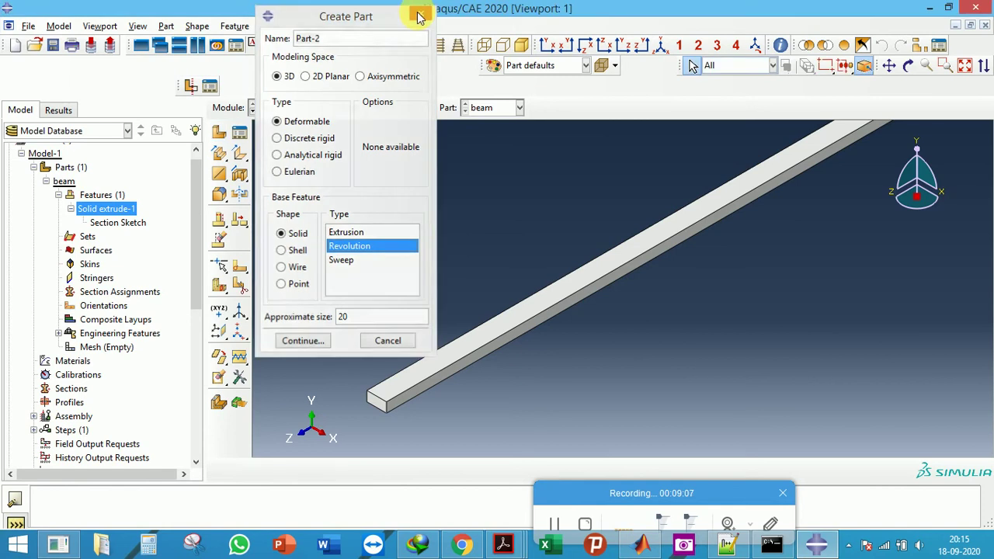
click(421, 13)
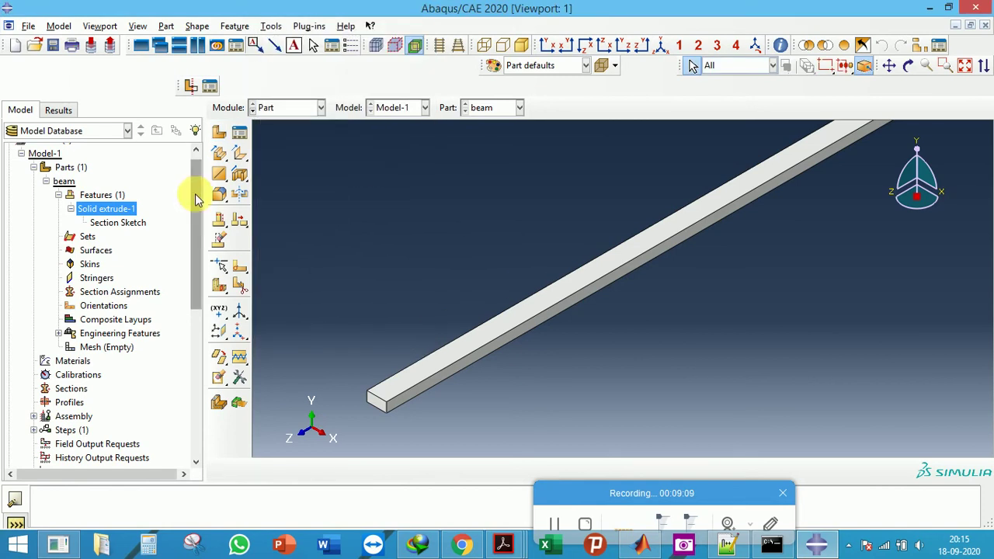
scroll(311, 191, down, 3)
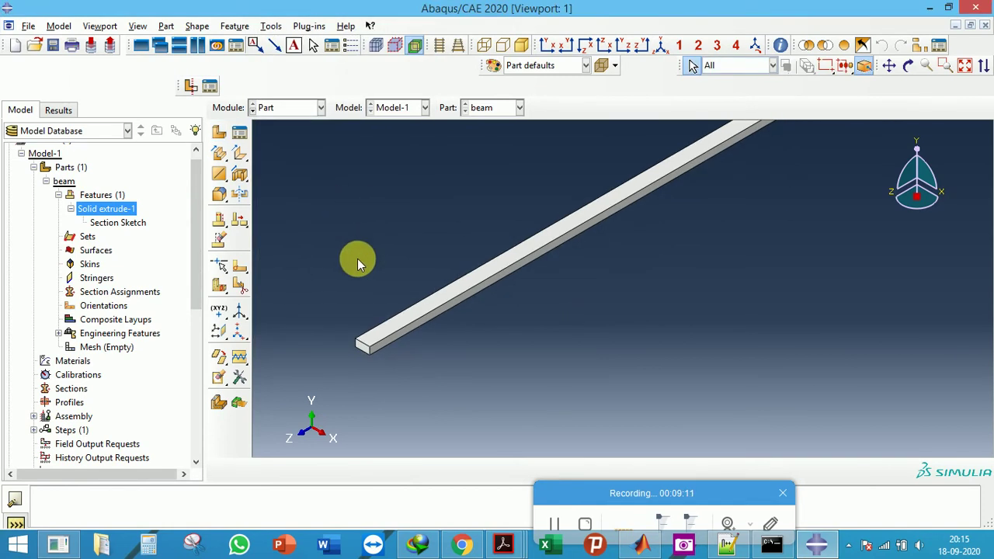
scroll(714, 272, down, 1)
scroll(440, 328, up, 3)
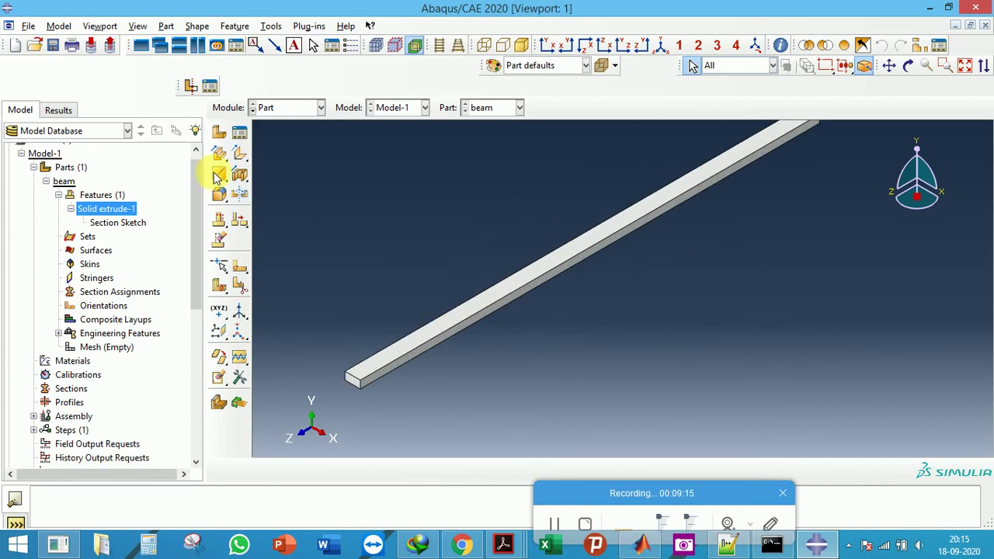
Collapse the Parts branch in the model tree, and view the material editor without creating a material
click(33, 167)
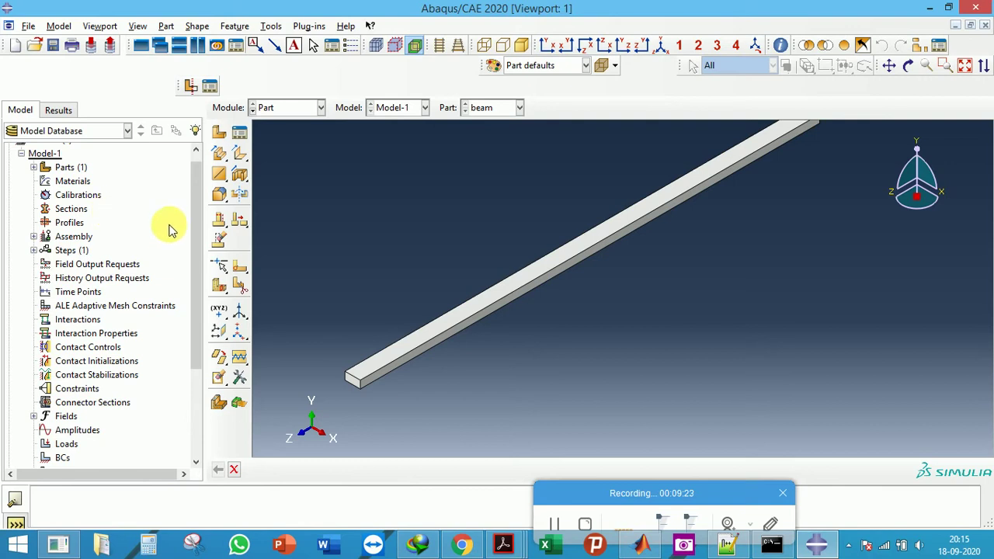
drag(196, 226, 196, 234)
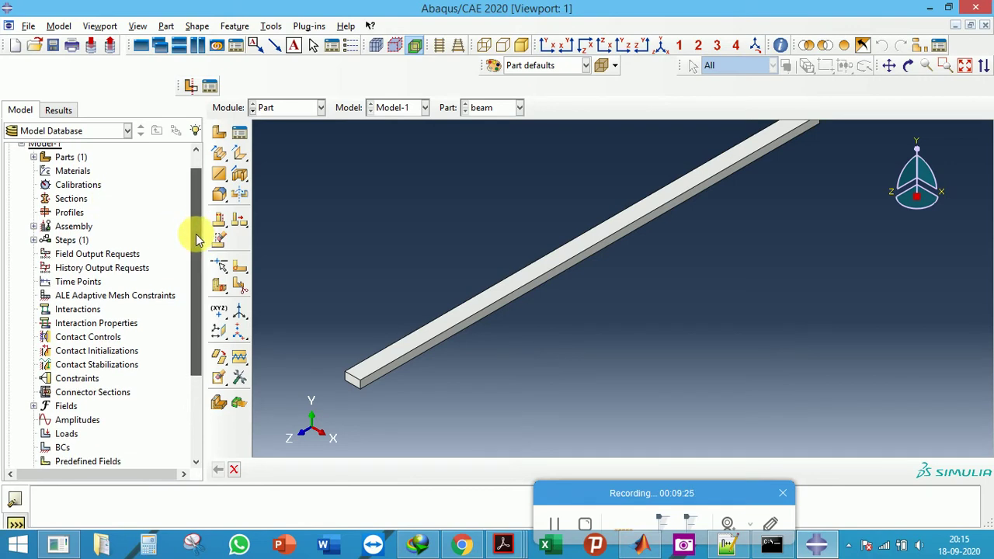
drag(195, 233, 76, 168)
click(73, 177)
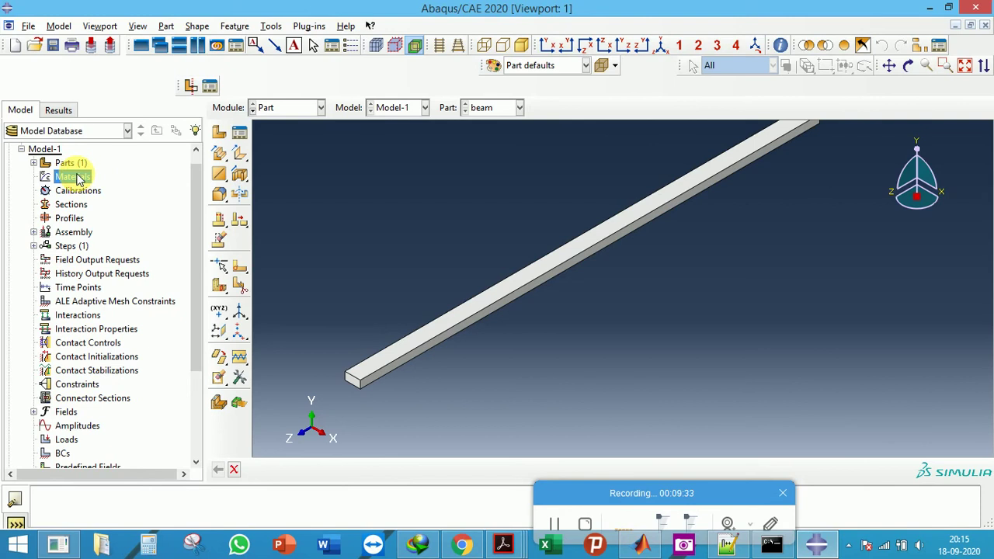
double_click(77, 178)
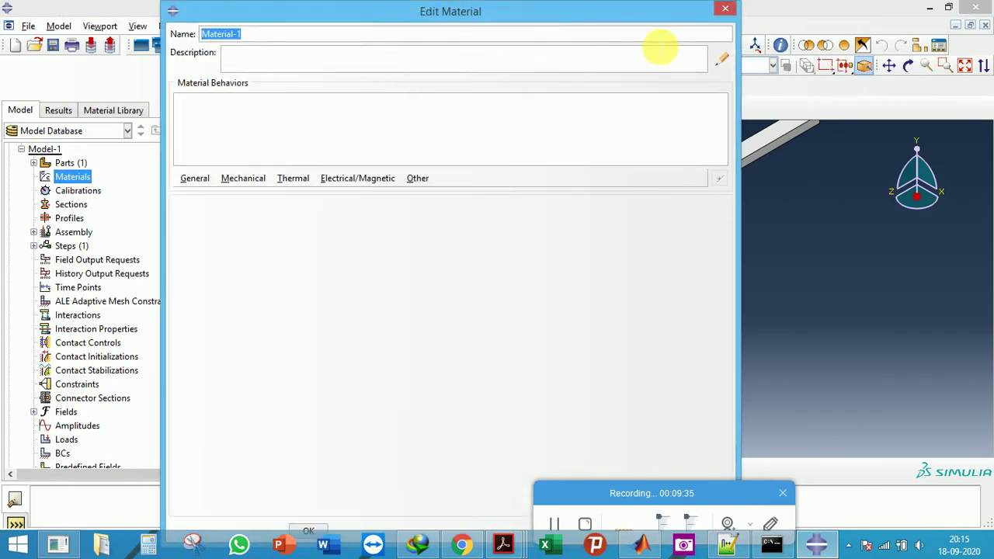
click(728, 8)
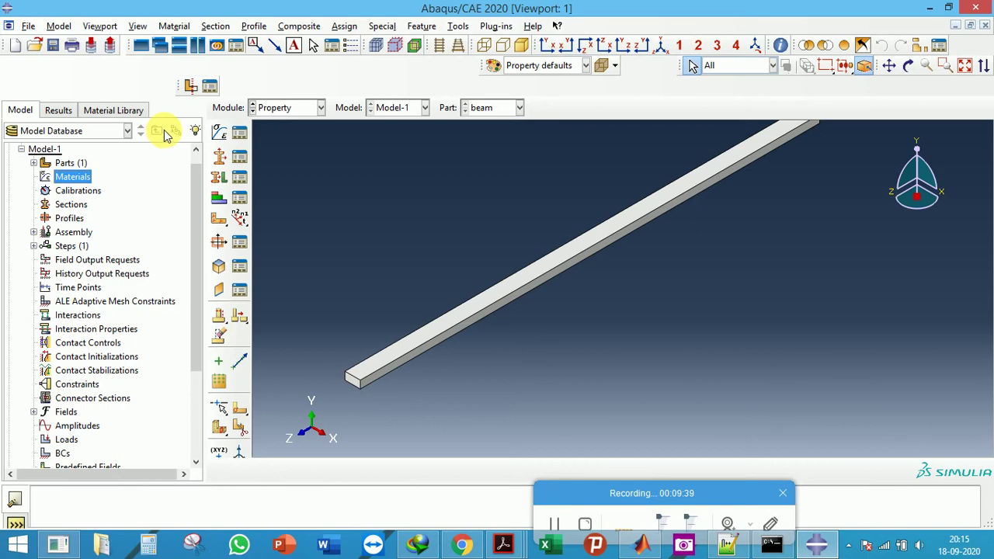
View the creation options for sections and profiles from the model tree, and close them without creating anything
double_click(70, 206)
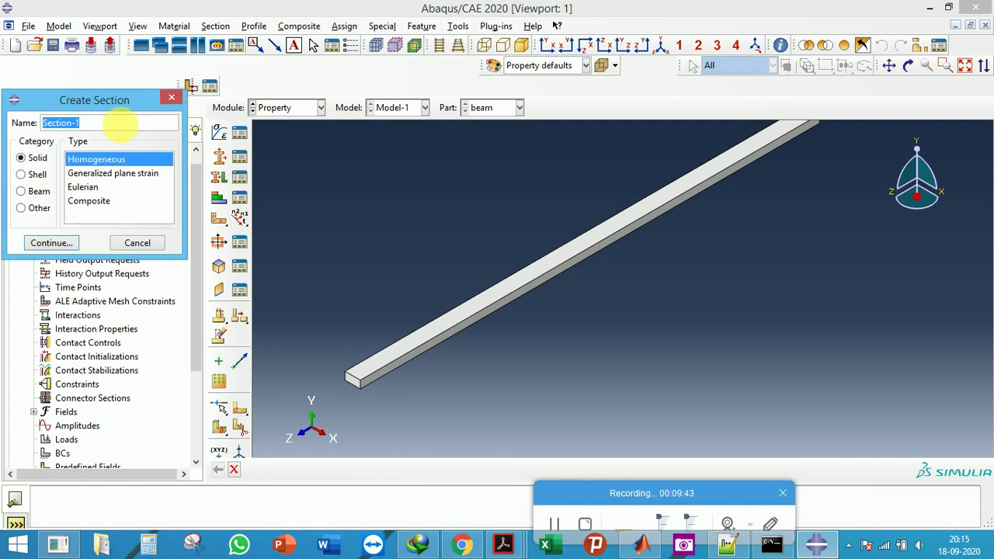
click(174, 98)
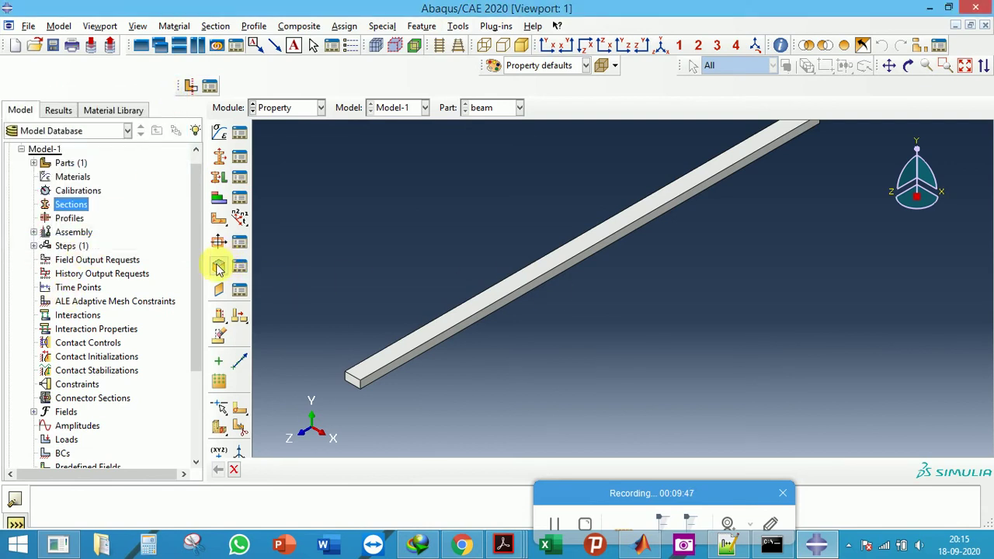
double_click(70, 219)
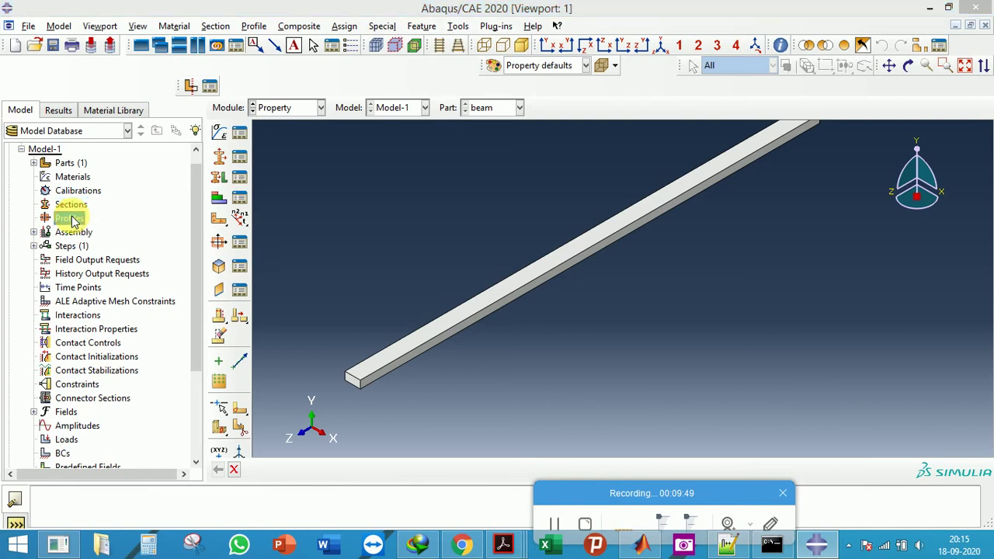
click(122, 99)
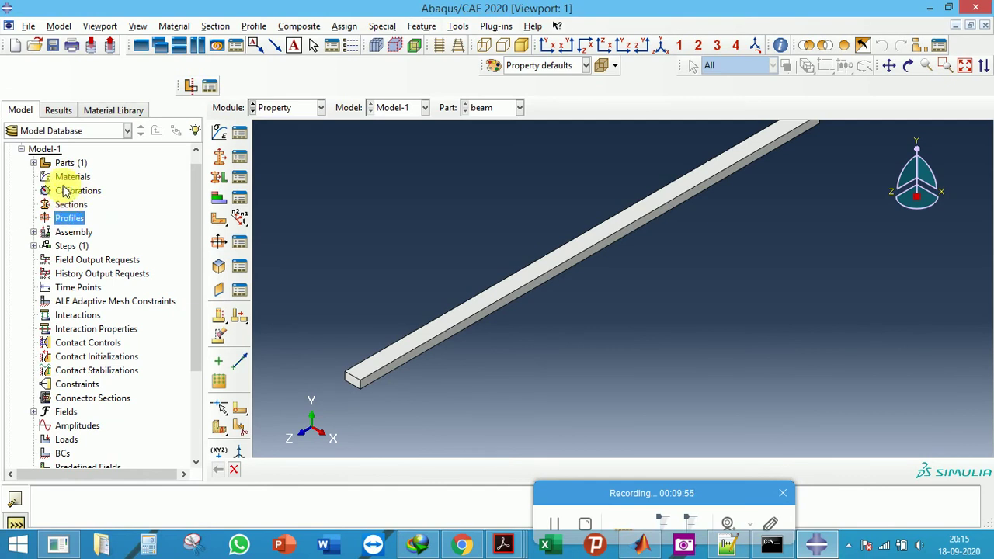
click(70, 177)
click(70, 218)
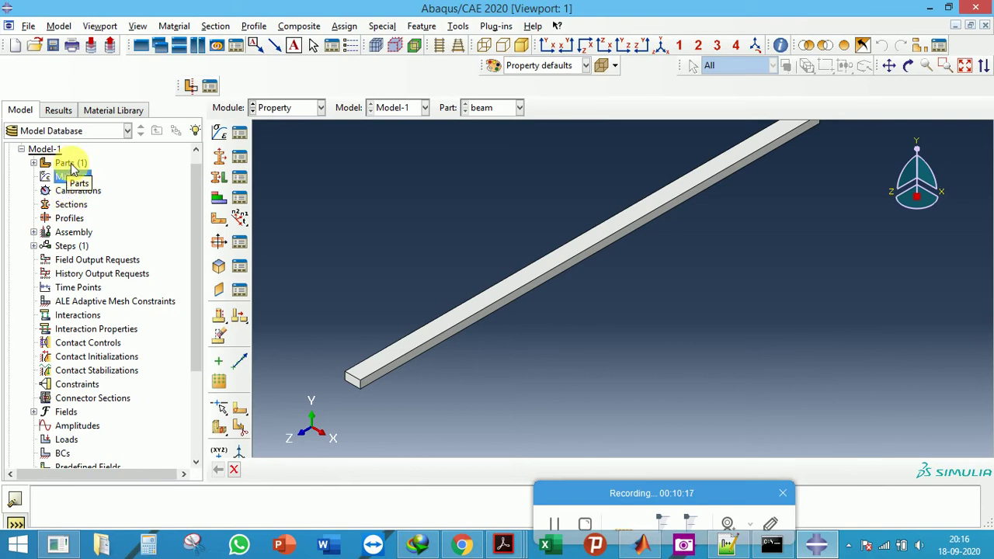
Review the Materials, Calibrations, Sections and Profiles entries in the model tree, and expand the Assembly branch
shift+click(72, 219)
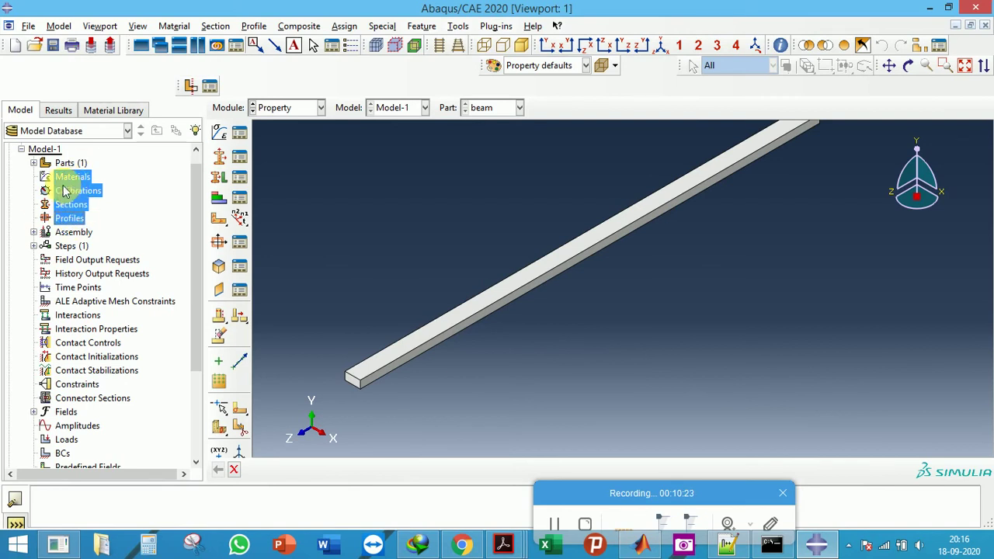
click(67, 178)
click(69, 218)
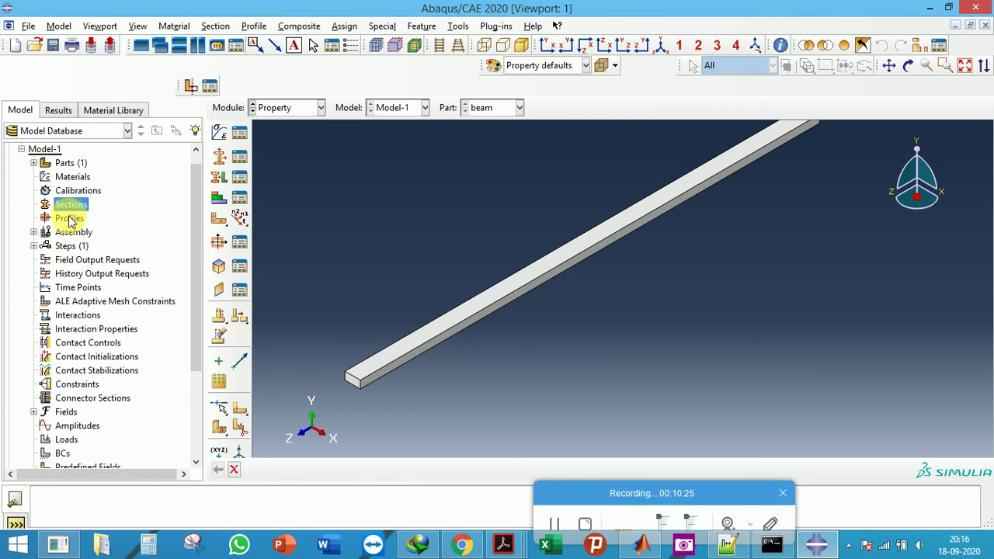
click(67, 206)
click(72, 177)
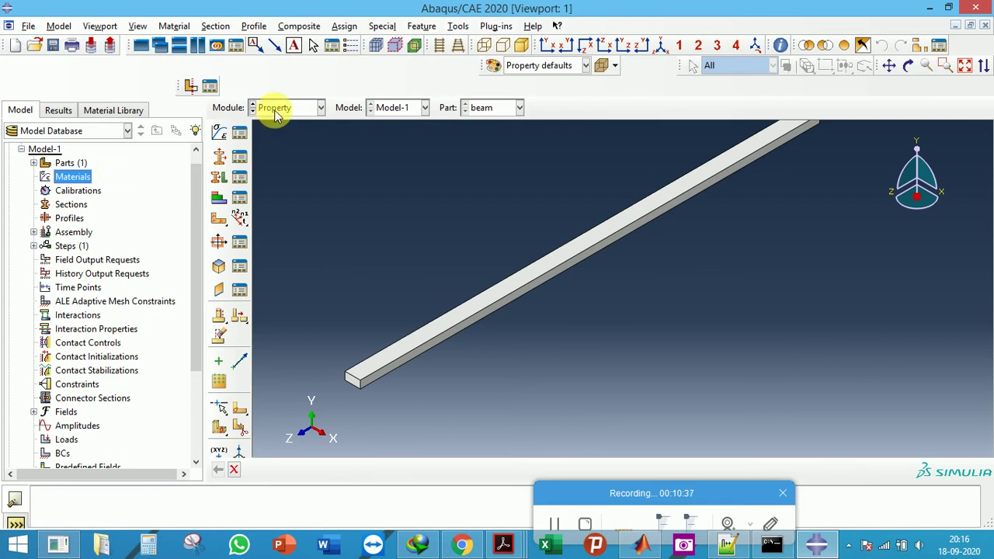
click(34, 233)
click(76, 233)
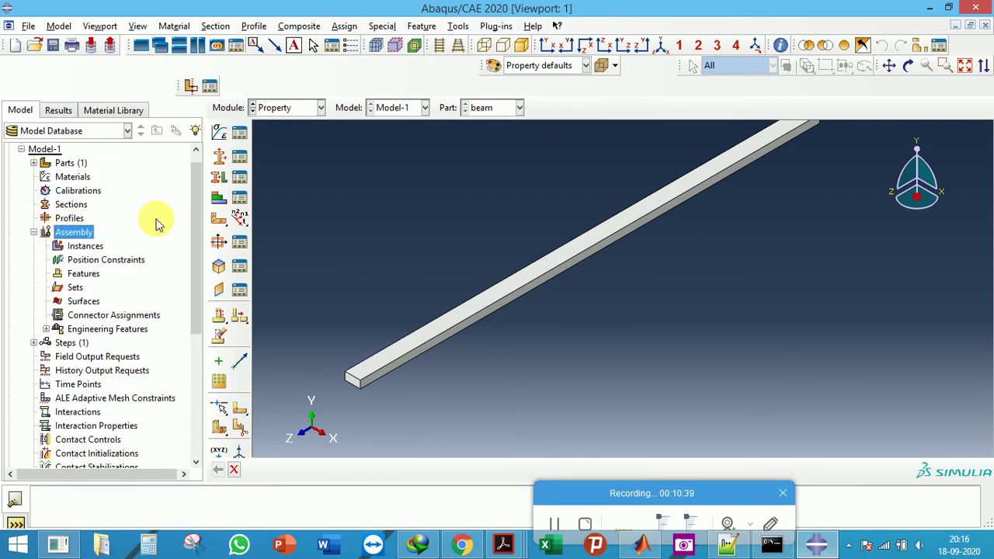
View the part creation options from the model tree's Parts entry, and close them without creating a part
click(73, 165)
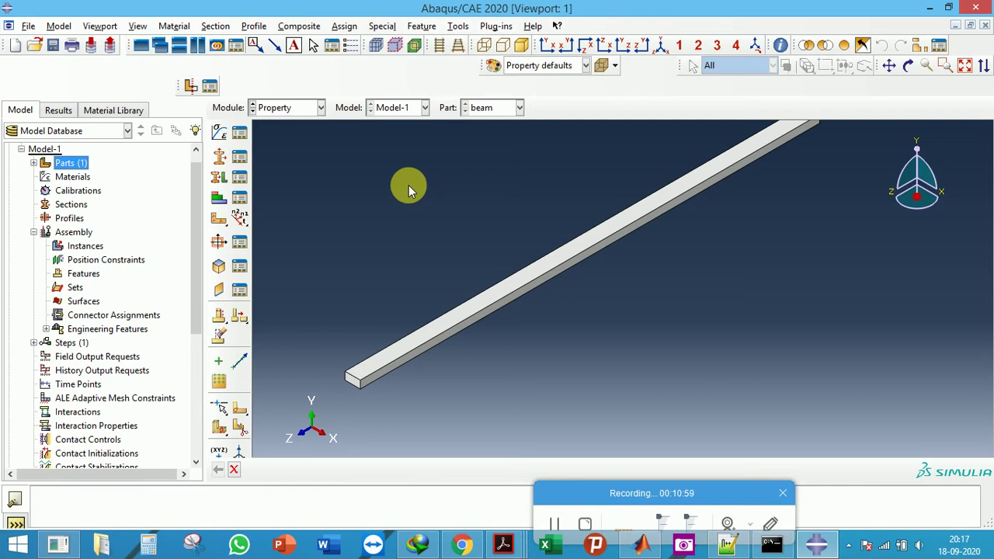
click(71, 164)
double_click(71, 164)
click(422, 16)
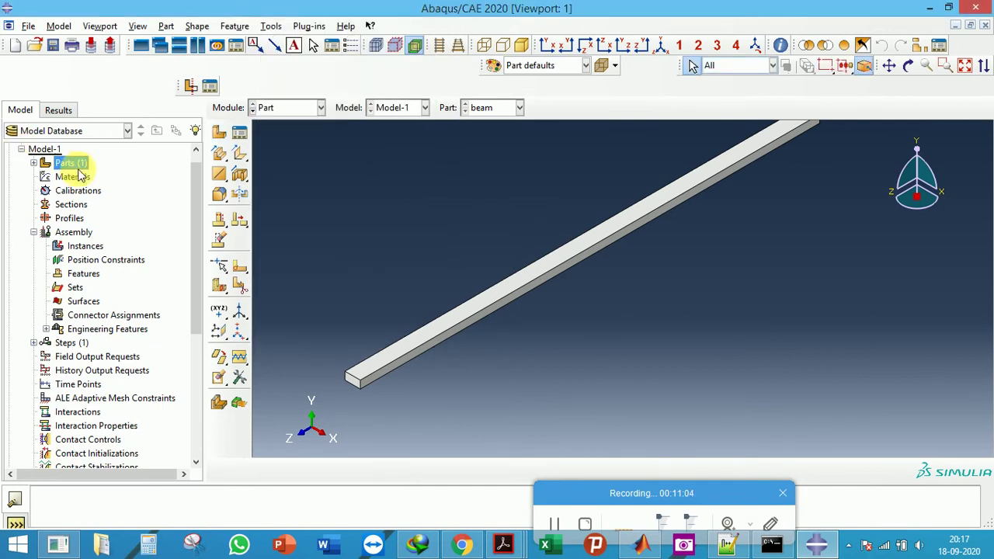
View the instance creation options in the Assembly module, comparing the Parts and Models sources, and close them without creating an instance
click(285, 107)
click(281, 150)
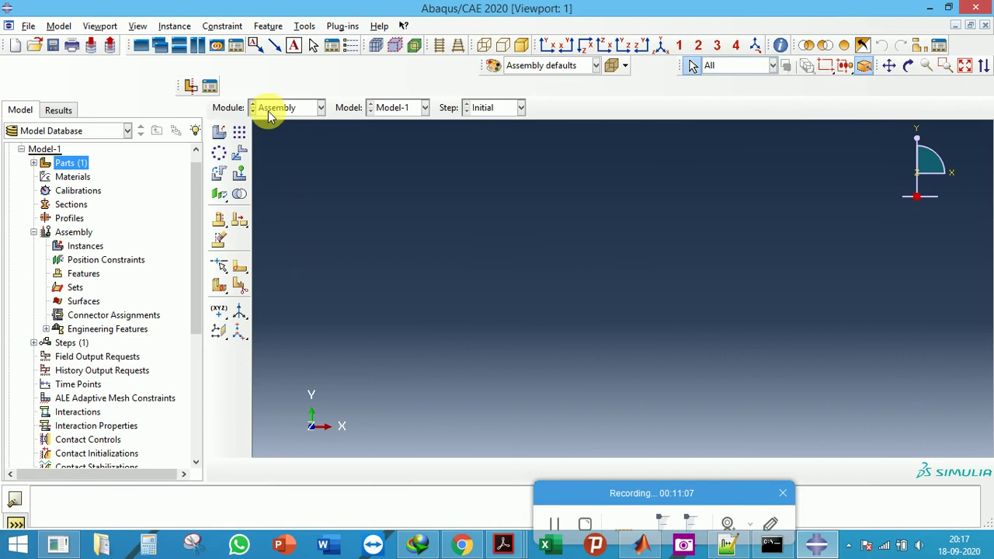
click(218, 139)
drag(133, 163, 292, 47)
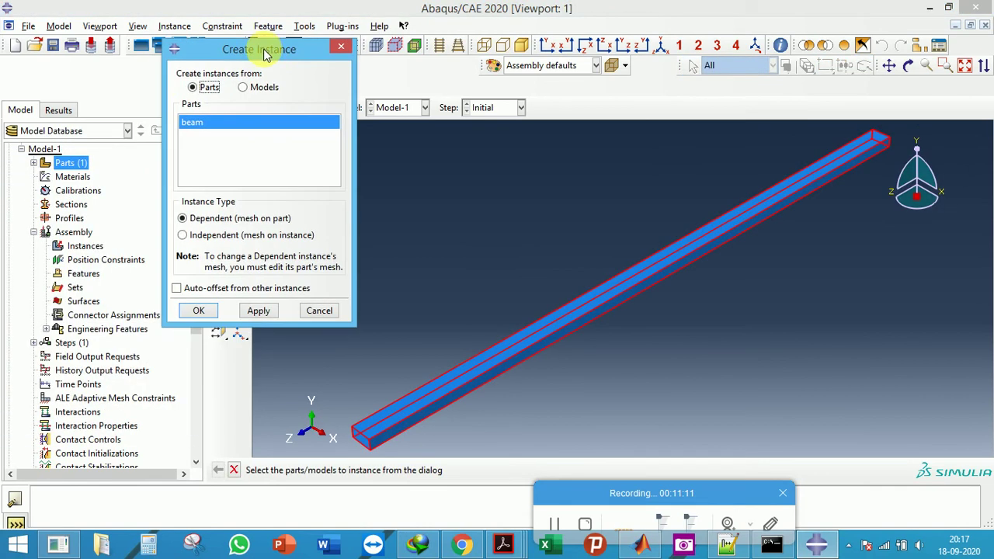
click(242, 87)
click(192, 87)
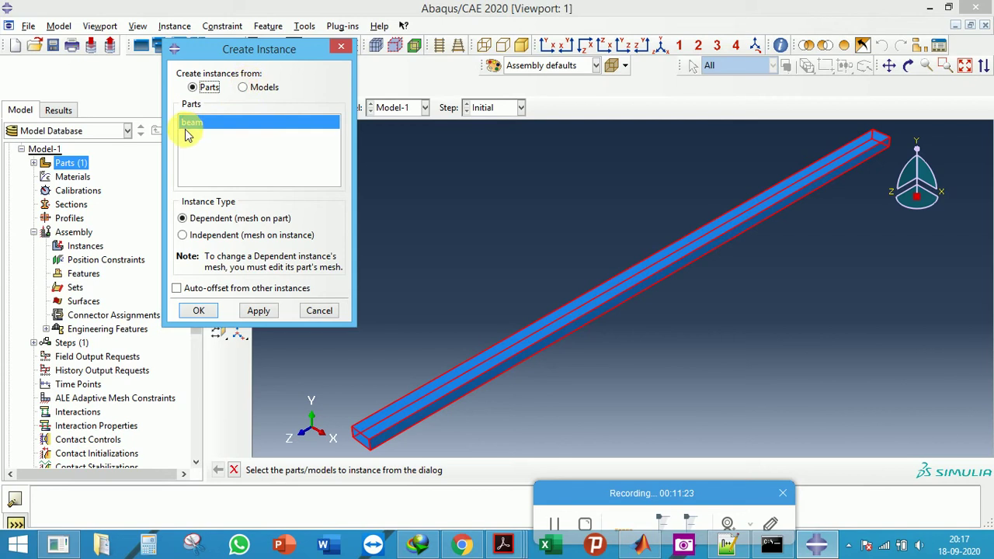
click(341, 47)
Open and cancel part creation in the Part module, and expand the Parts branch to select the beam
click(268, 108)
click(269, 126)
click(219, 132)
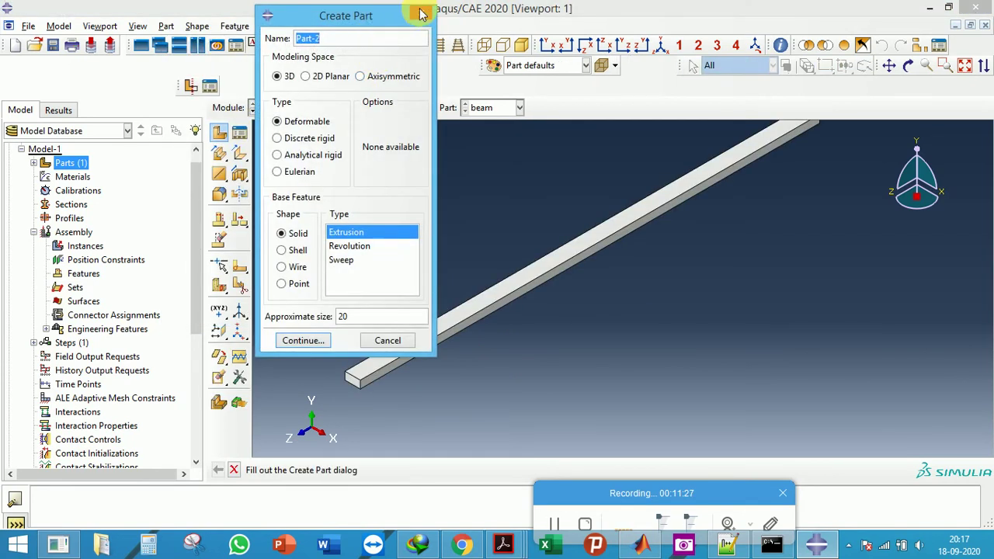
key(Escape)
click(33, 163)
click(62, 177)
Compare the independent and dependent instance types in the Assembly module, and create a dependent instance of the beam part
click(284, 107)
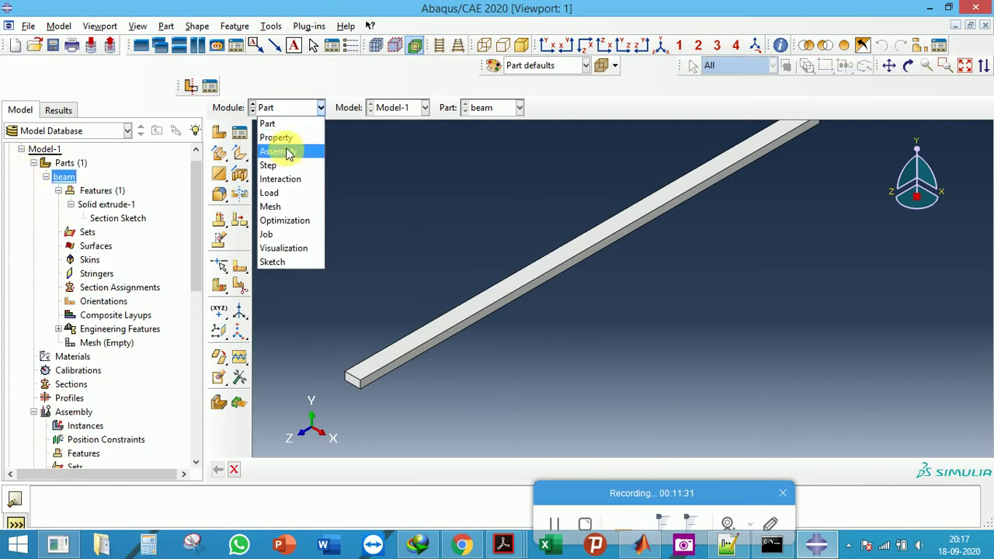
click(299, 149)
click(238, 138)
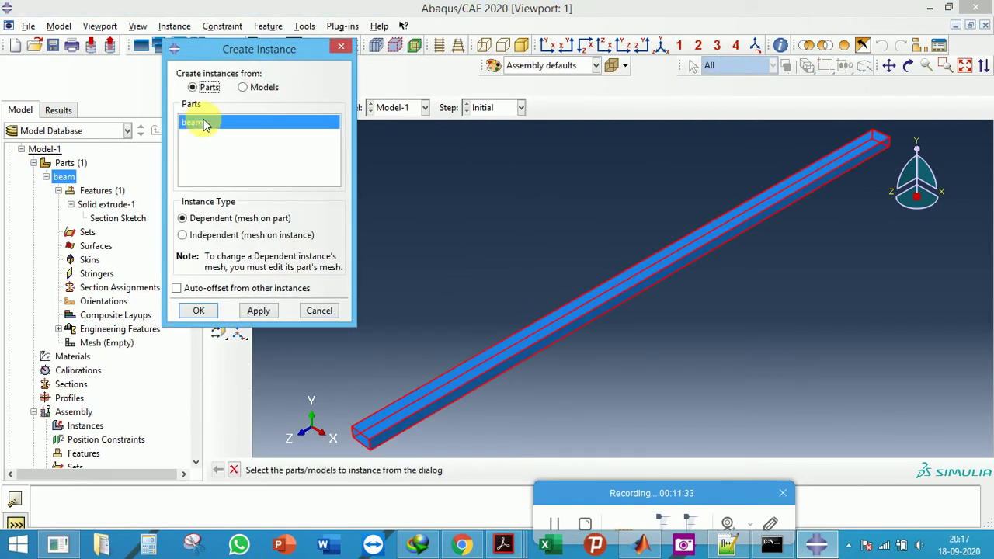
click(193, 235)
click(193, 224)
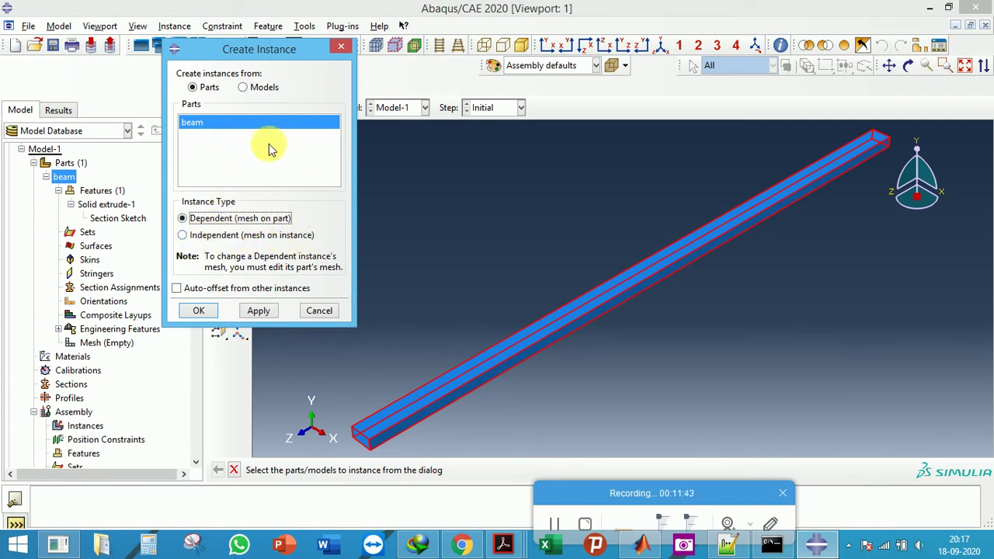
click(204, 234)
click(206, 218)
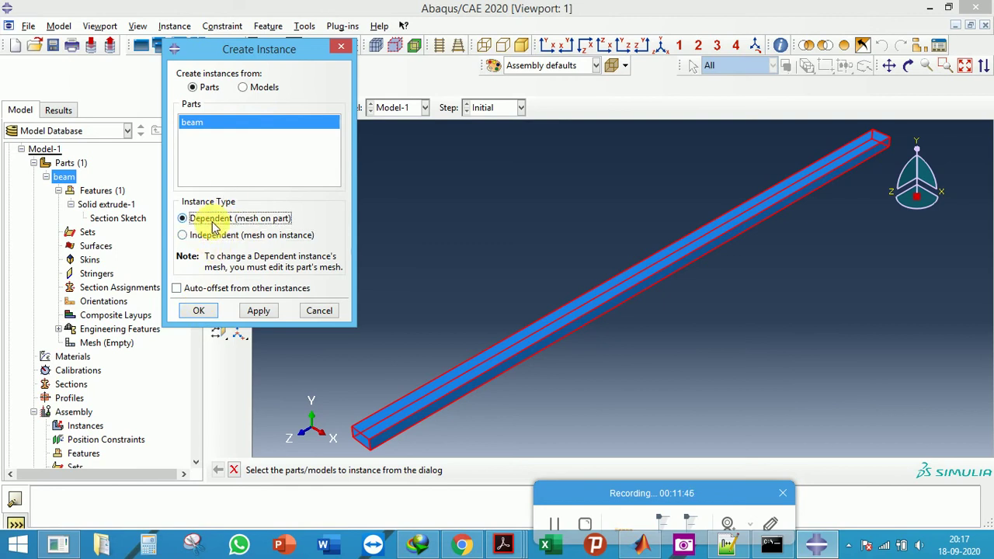
click(199, 311)
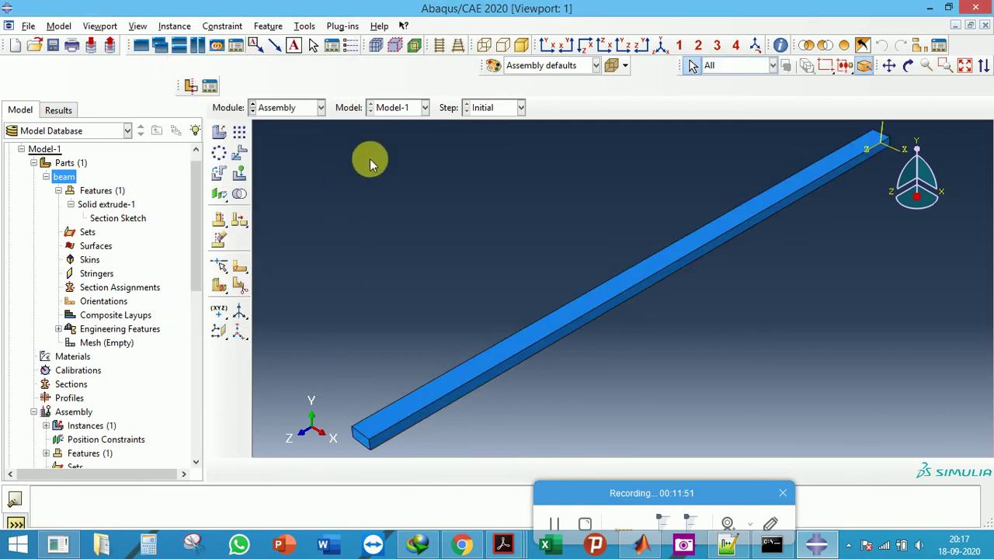
Compare how the beam is displayed in the Part module and in the Assembly module
click(291, 115)
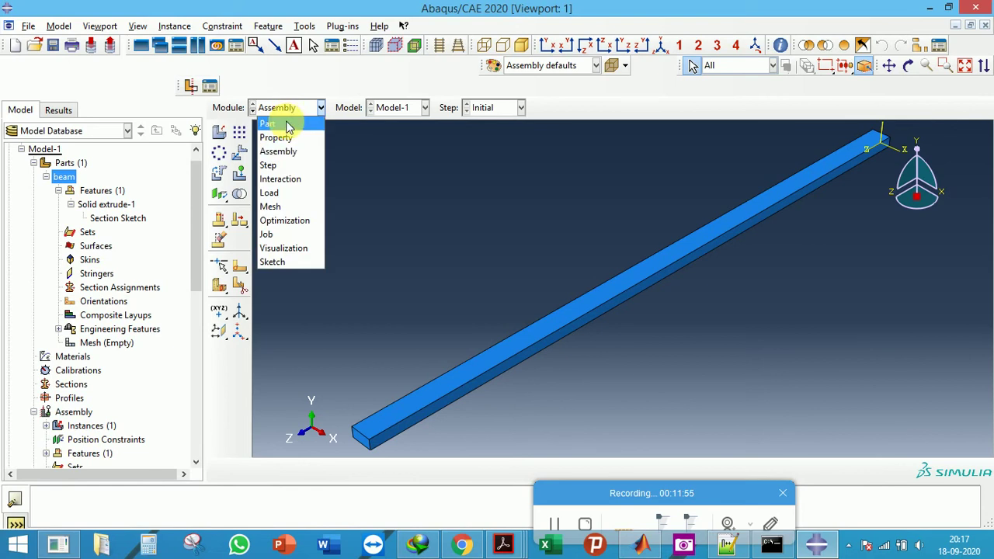
click(281, 124)
scroll(334, 308, up, 2)
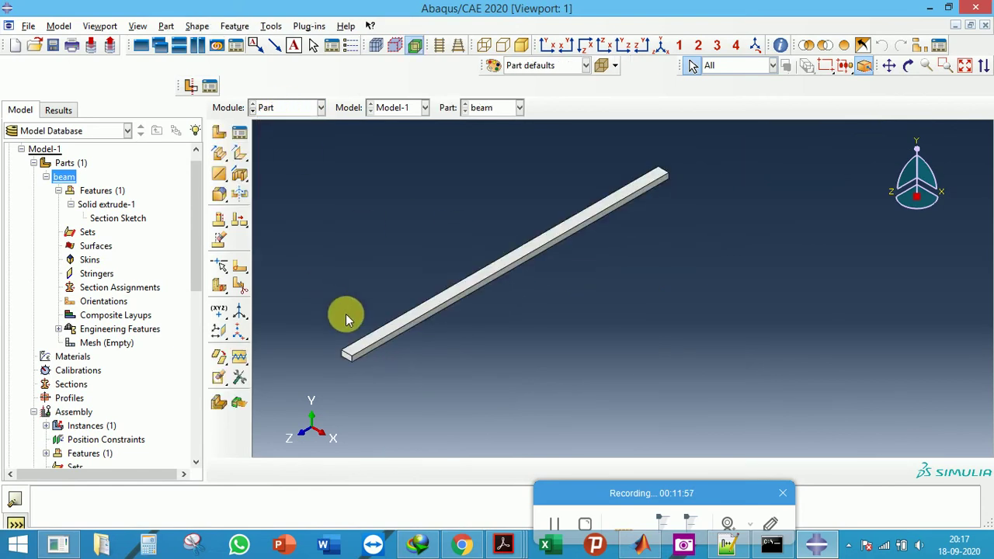
click(289, 115)
click(280, 150)
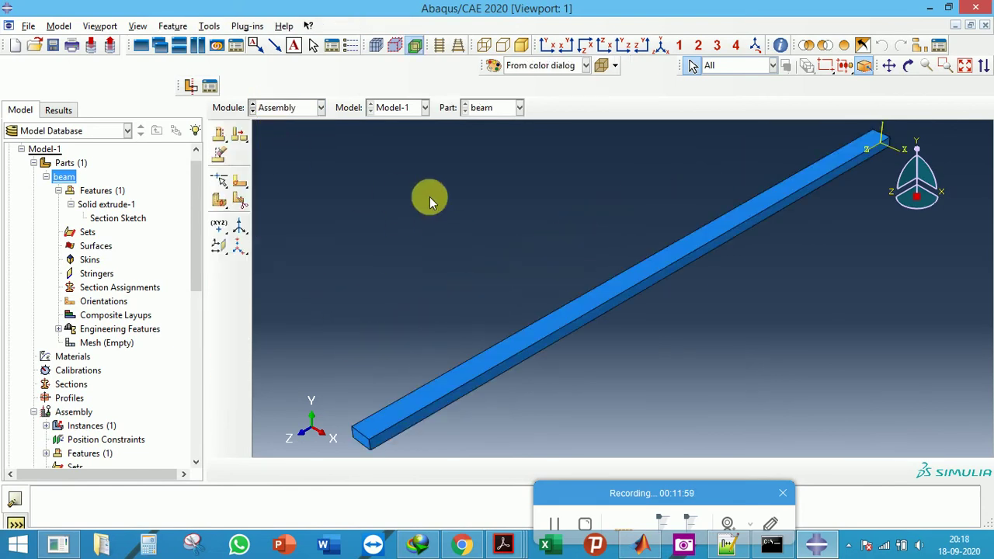
scroll(362, 319, up, 1)
scroll(364, 312, up, 1)
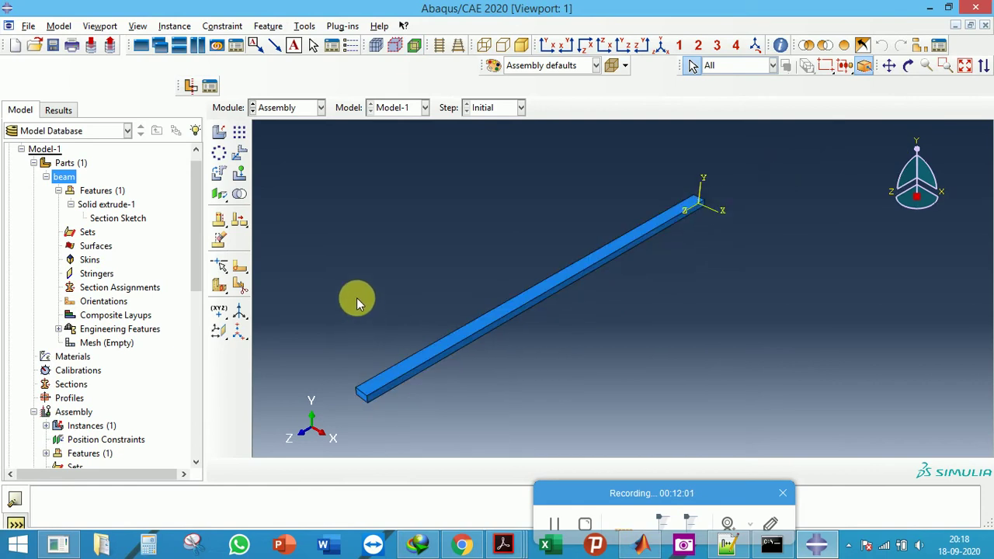
Collapse the Parts branch in the model tree, and review the entries from Parts down to Assembly
click(34, 163)
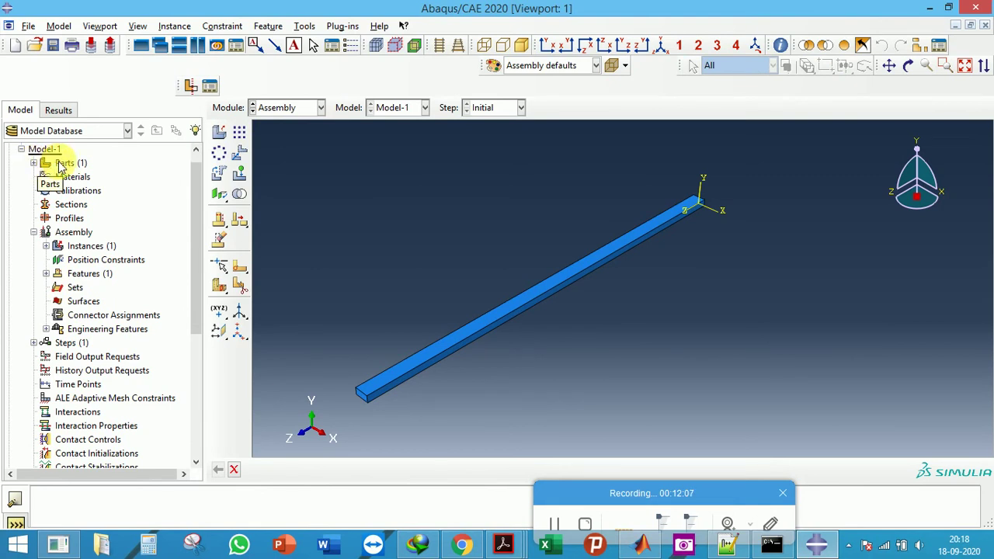
click(67, 165)
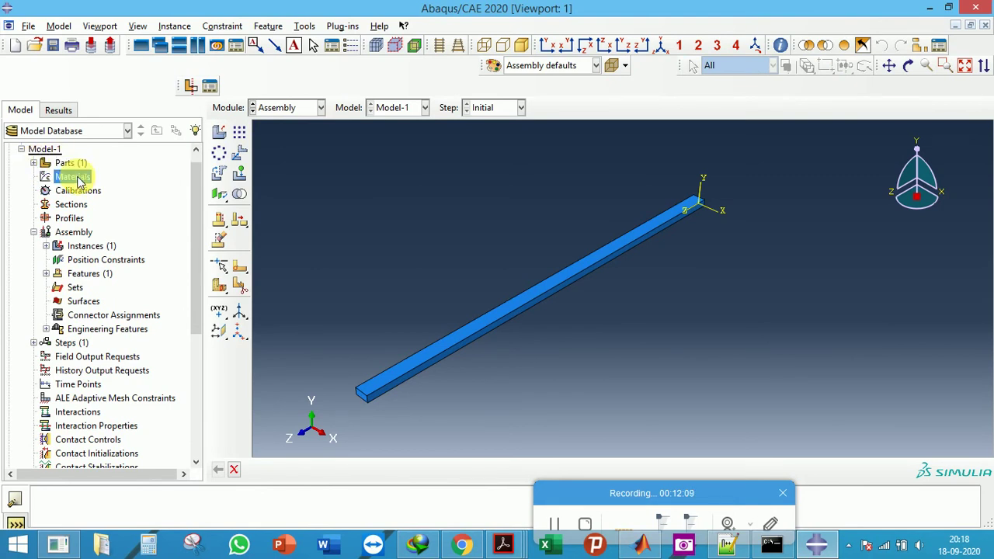
click(69, 218)
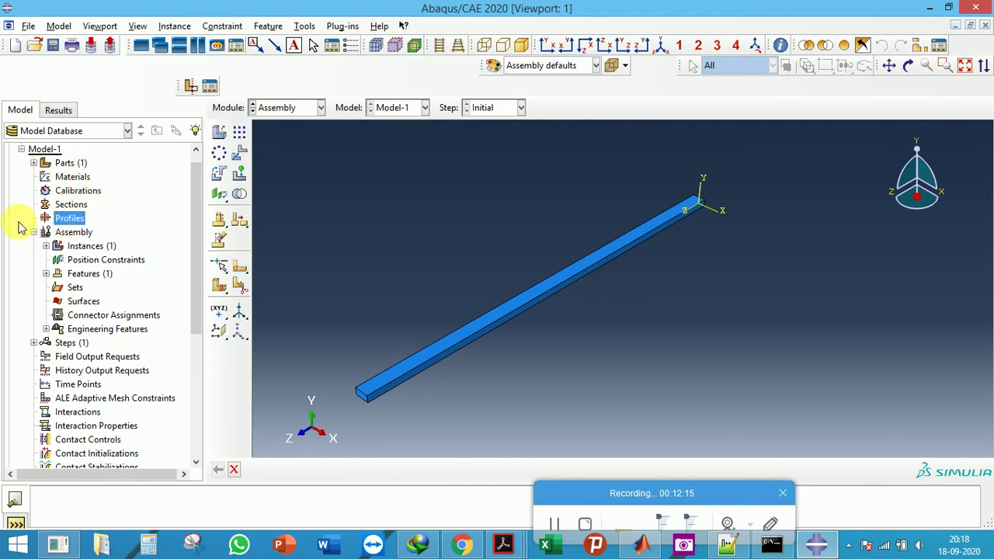
click(75, 232)
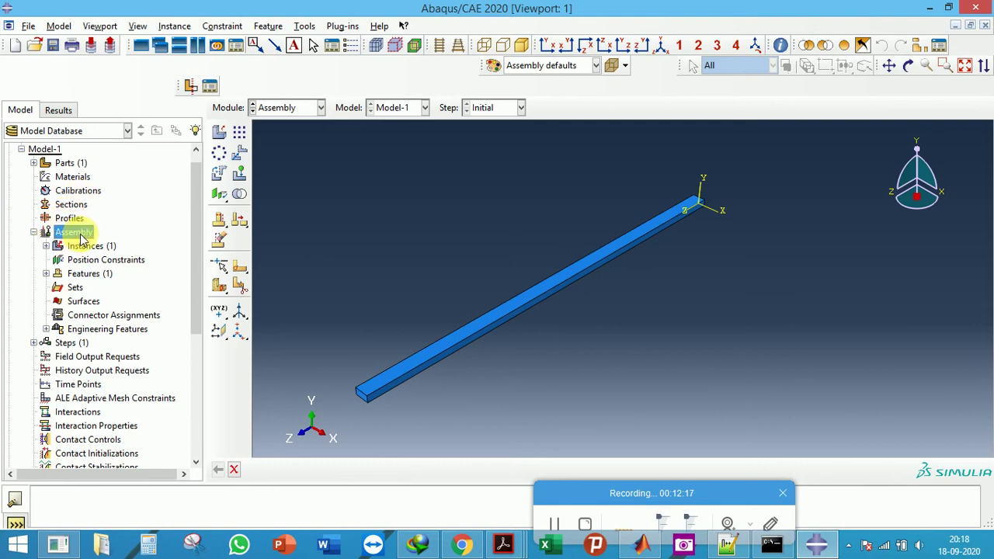
scroll(78, 233, down, 2)
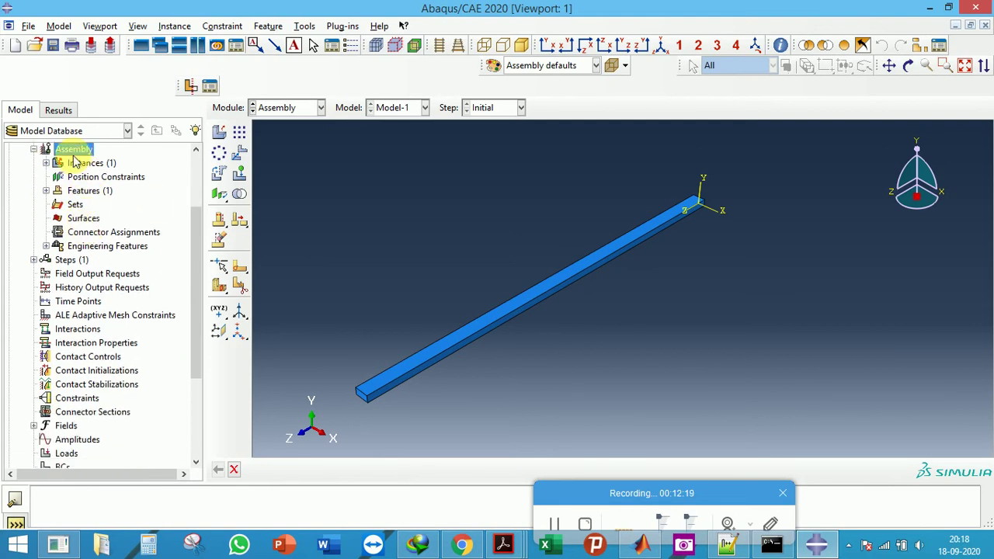
scroll(72, 194, up, 2)
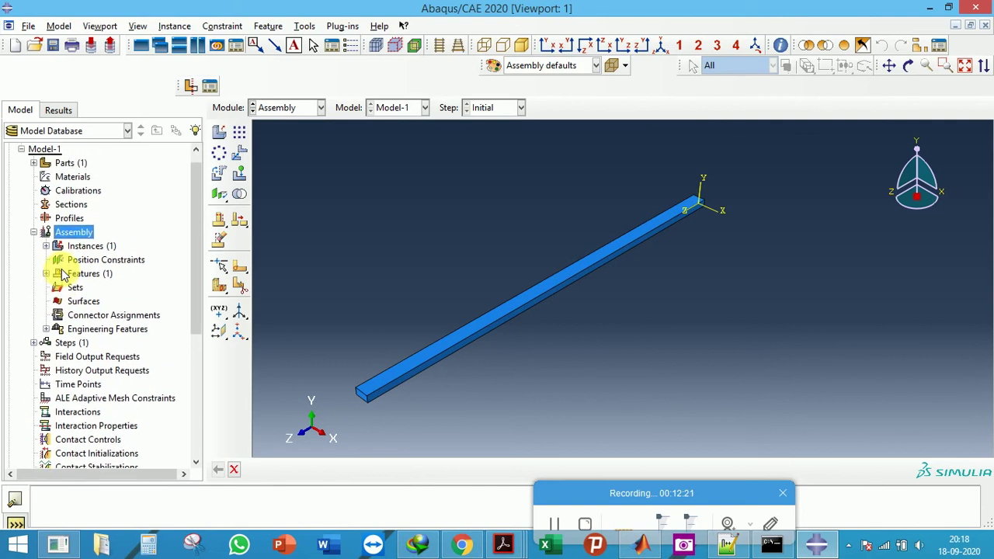
Start a new analysis step after Initial, and compare the Linear perturbation procedures, including Frequency, with the General ones
scroll(62, 276, down, 2)
double_click(65, 260)
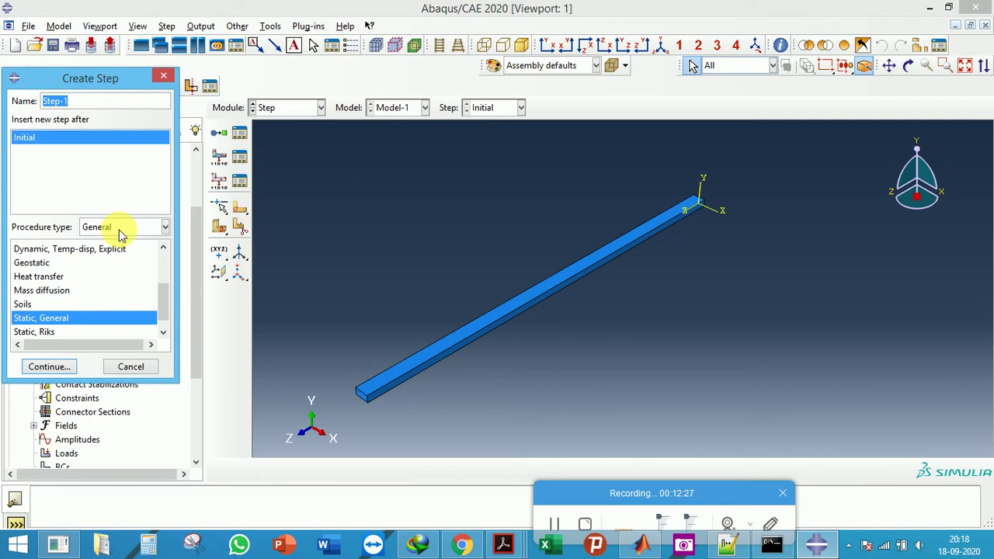
click(121, 227)
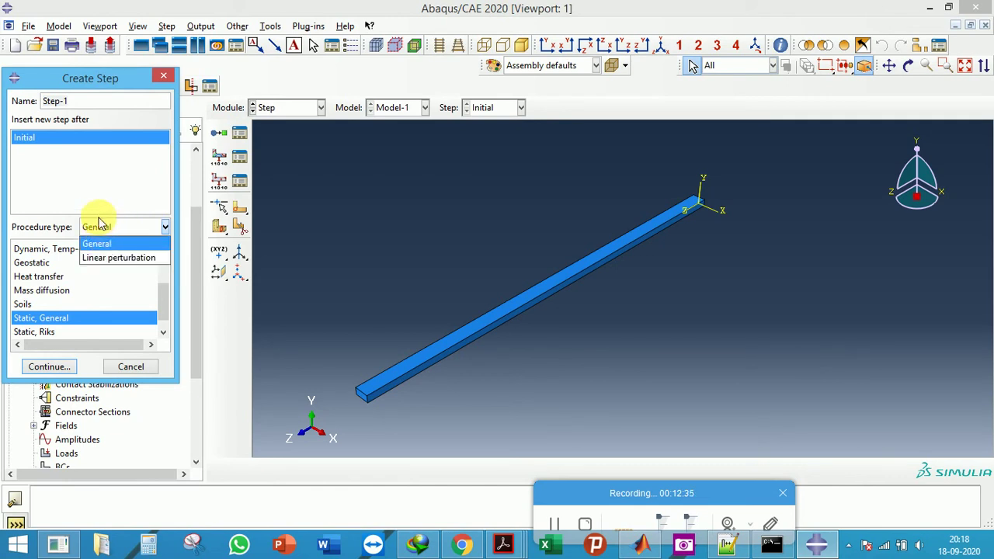
click(109, 258)
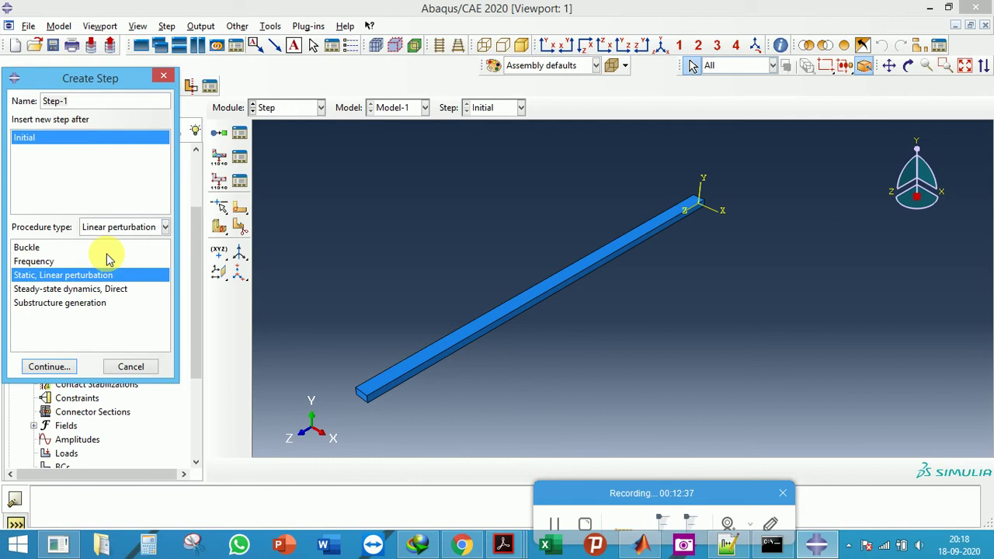
click(47, 264)
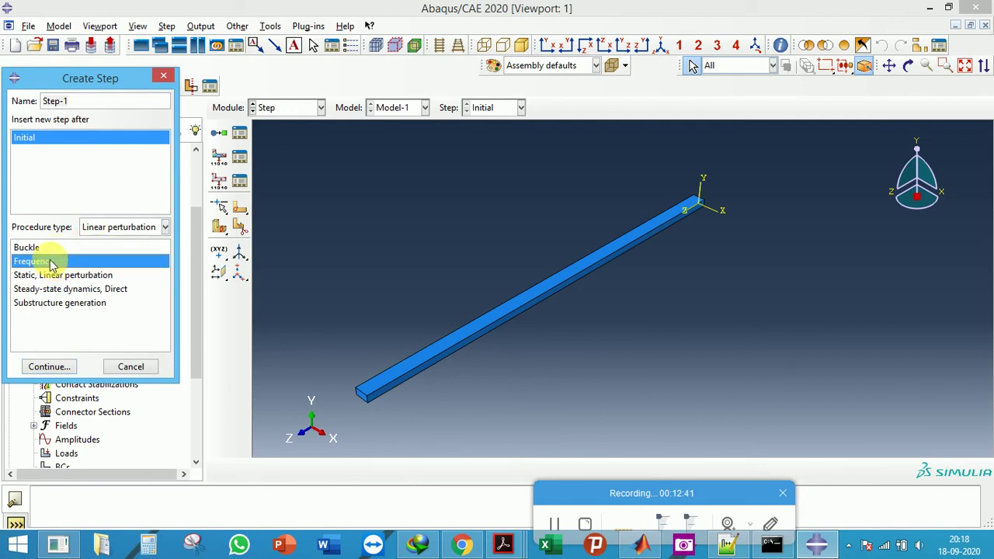
click(114, 227)
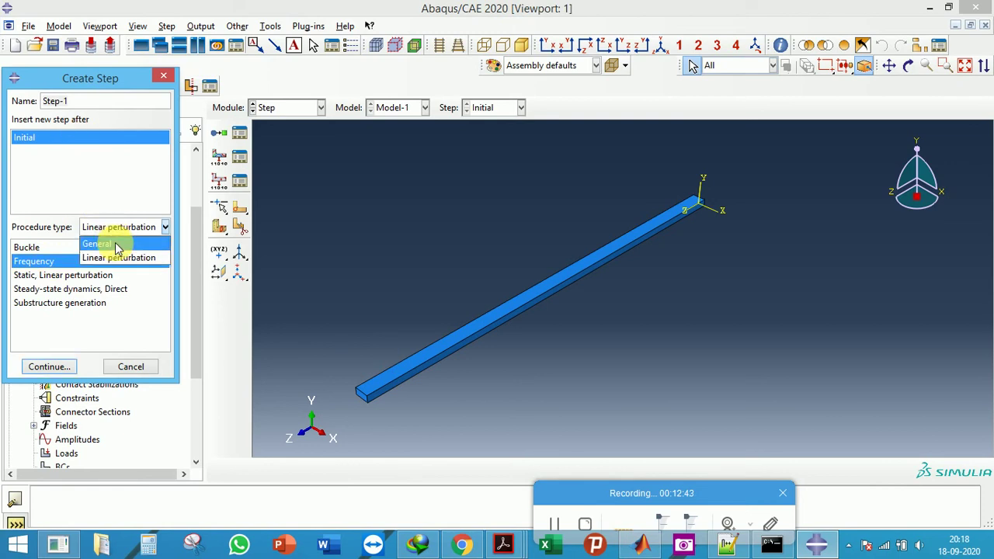
click(108, 240)
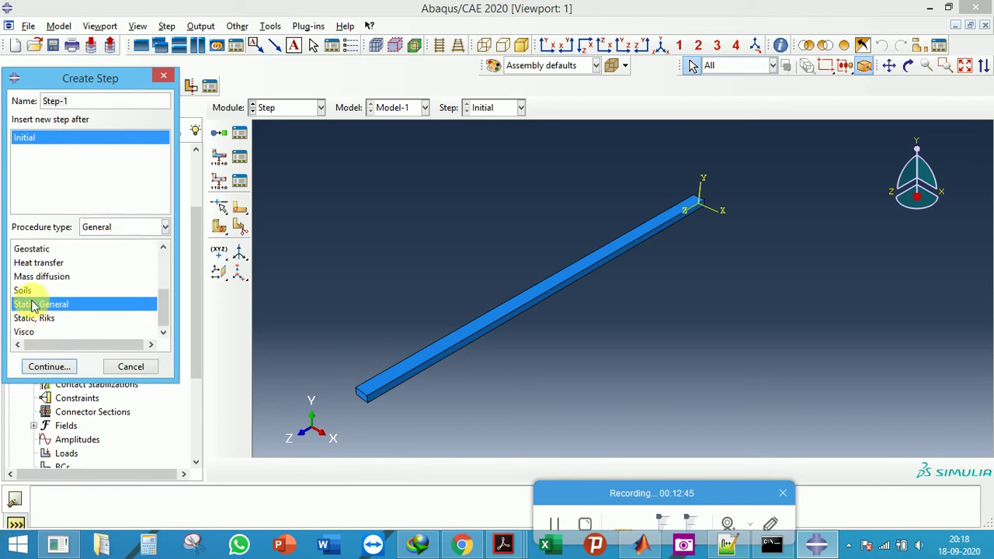
Look through the General step procedures, comparing Dynamic, Implicit with Dynamic, Explicit
scroll(43, 291, up, 2)
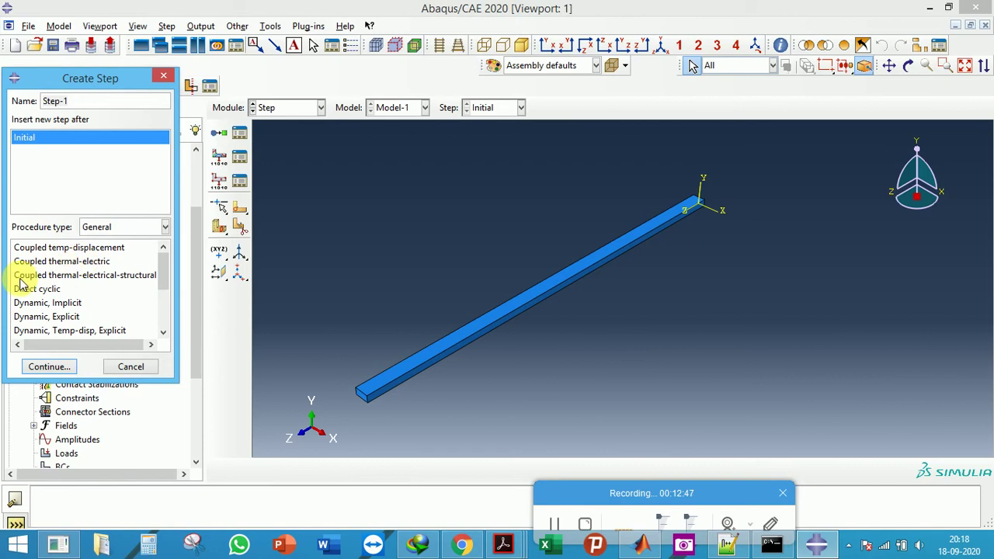
scroll(70, 287, down, 7)
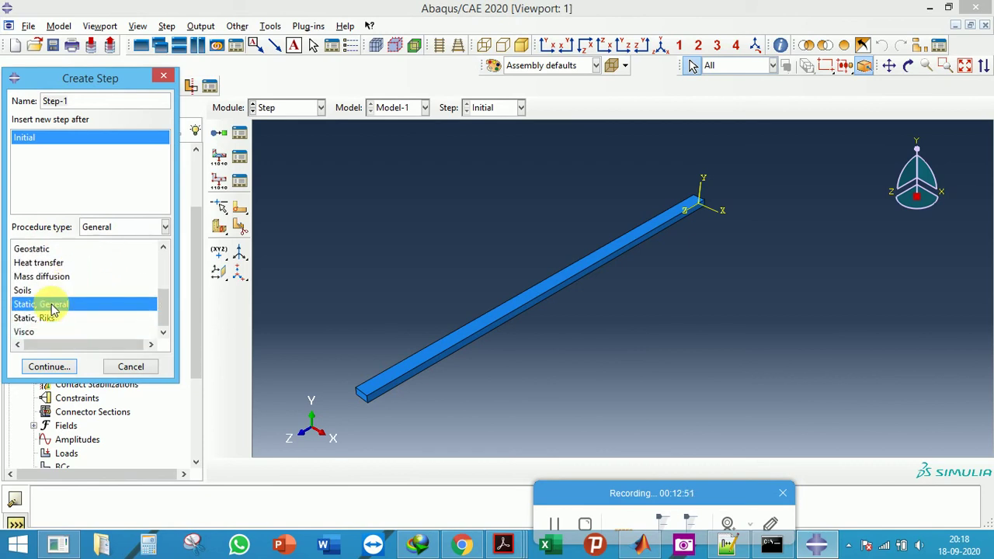
scroll(51, 307, up, 2)
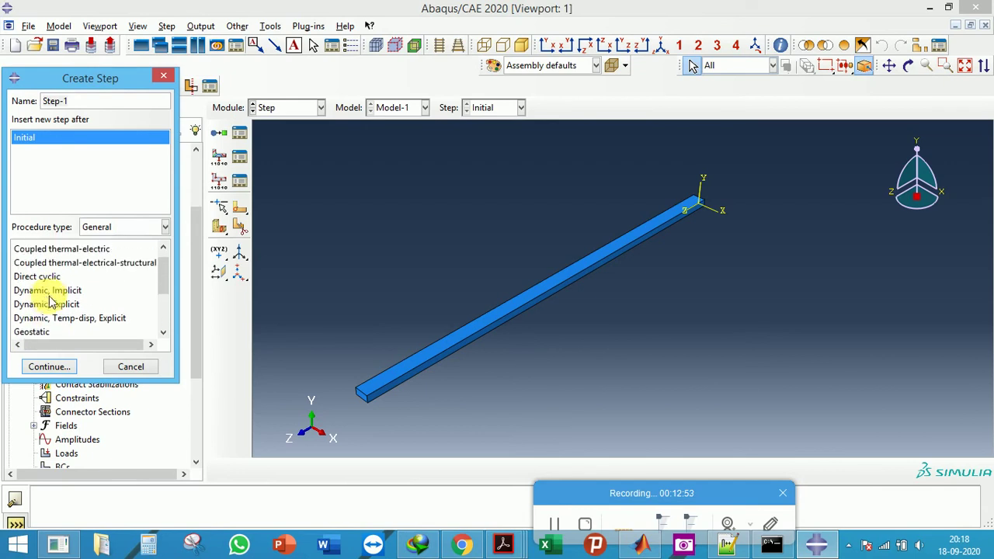
click(46, 308)
click(48, 291)
click(48, 305)
click(56, 292)
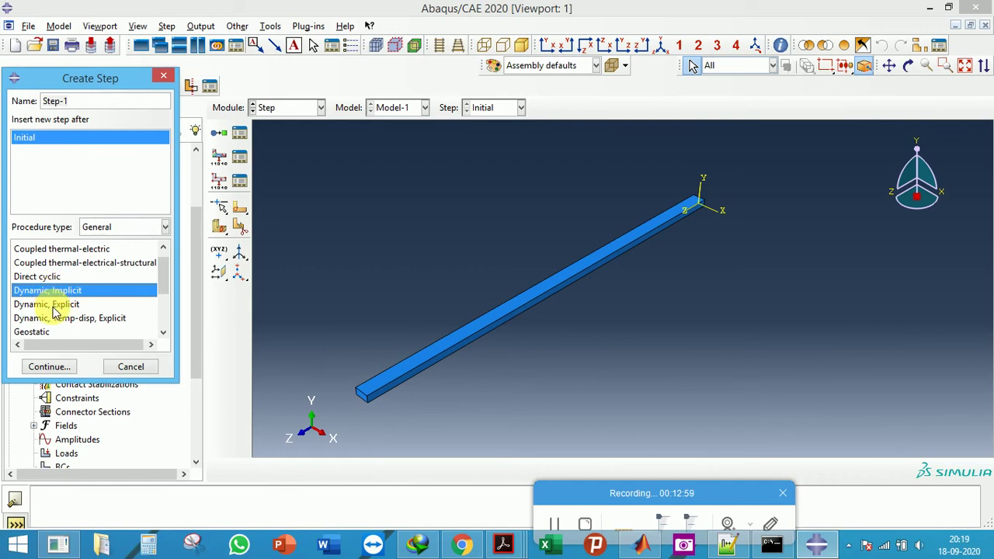
click(61, 304)
click(62, 291)
click(62, 304)
click(62, 293)
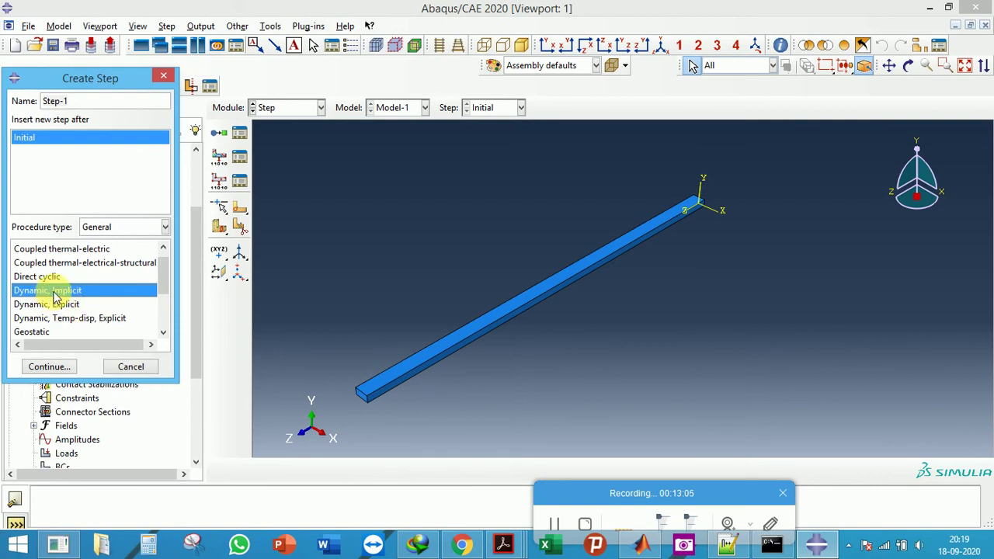
Review the General procedures from Geostatic to Visco, including Static, General, and leave step creation without creating a step
scroll(49, 303, down, 6)
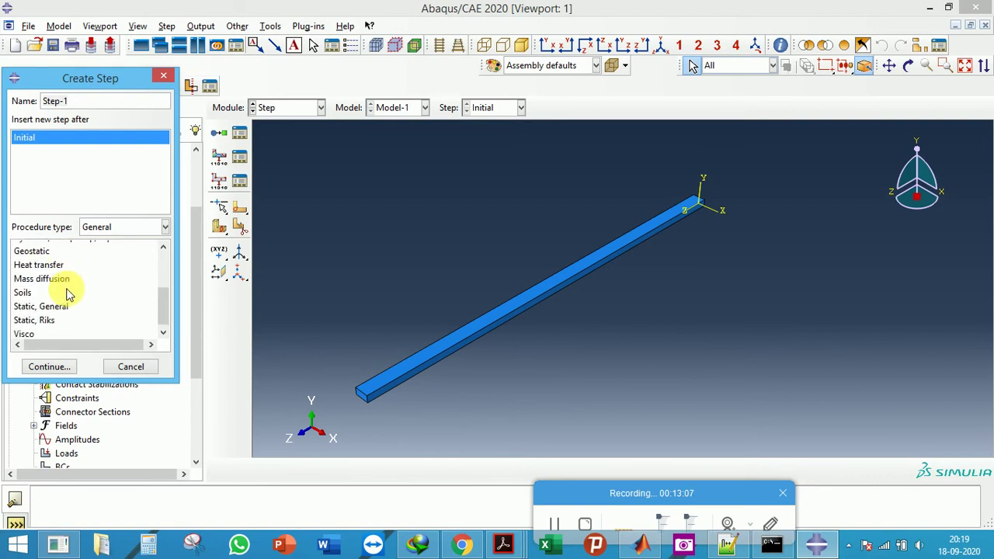
drag(35, 80, 110, 75)
scroll(116, 297, up, 3)
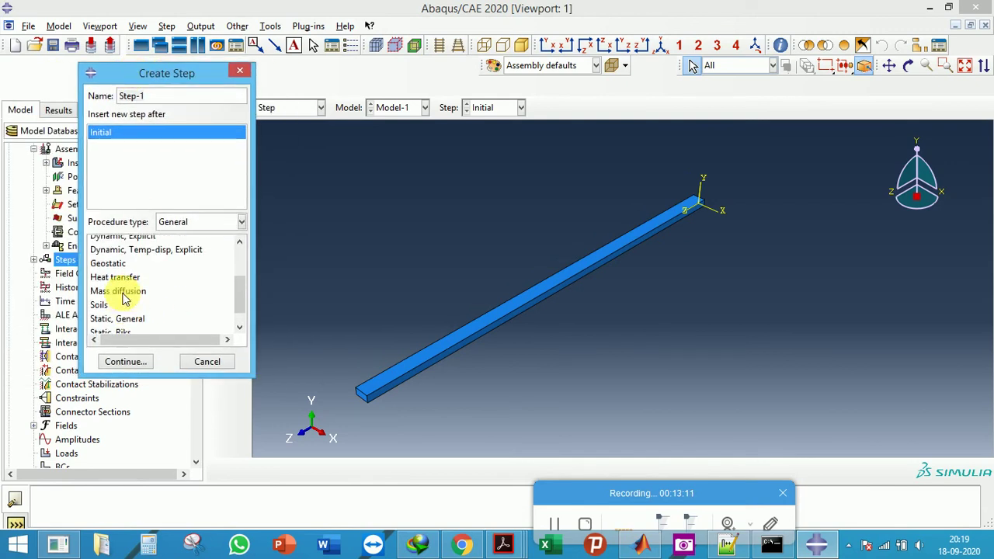
scroll(111, 297, down, 3)
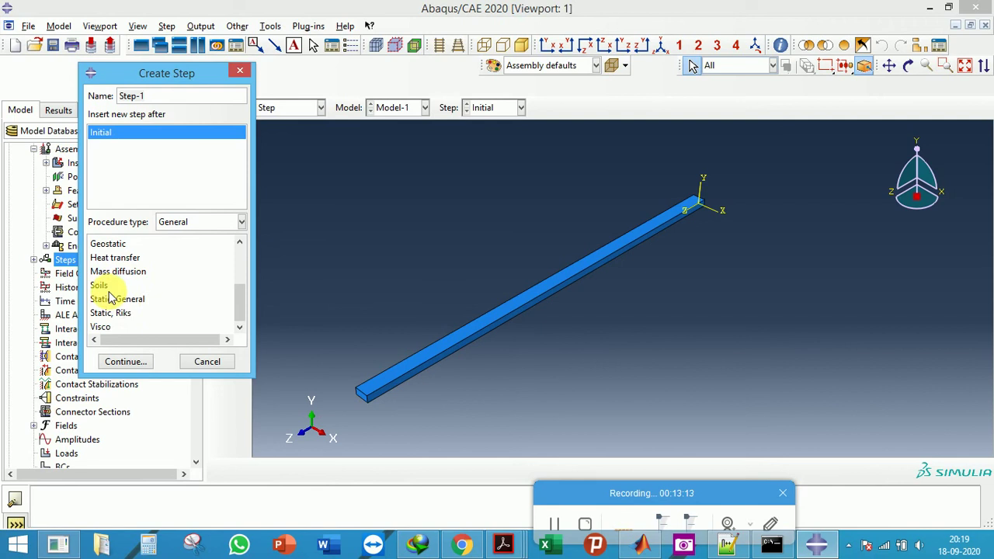
click(123, 300)
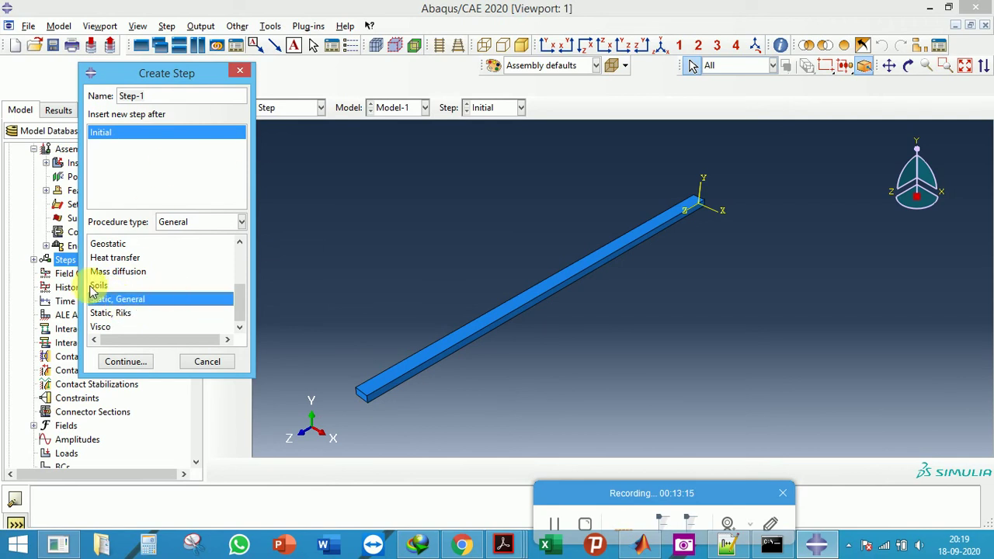
click(240, 70)
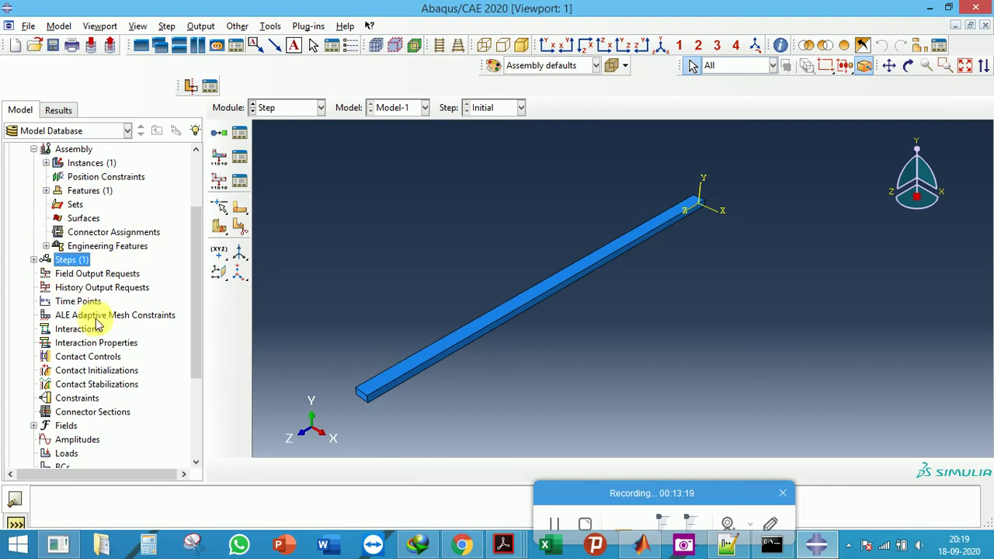
Review the model tree entries from Parts down to Loads, BCs and Jobs, and dismiss job creation without creating a job
scroll(95, 326, up, 3)
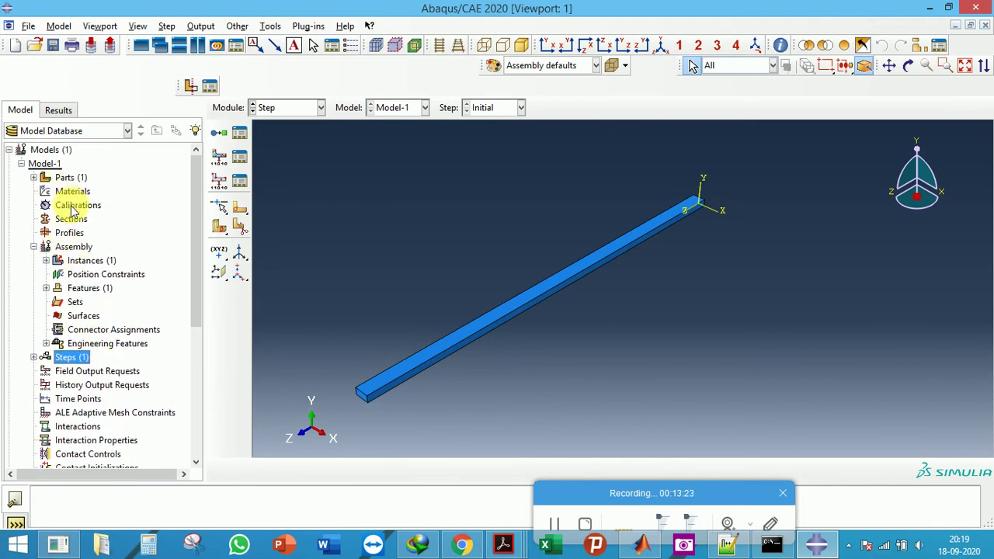
scroll(75, 235, down, 1)
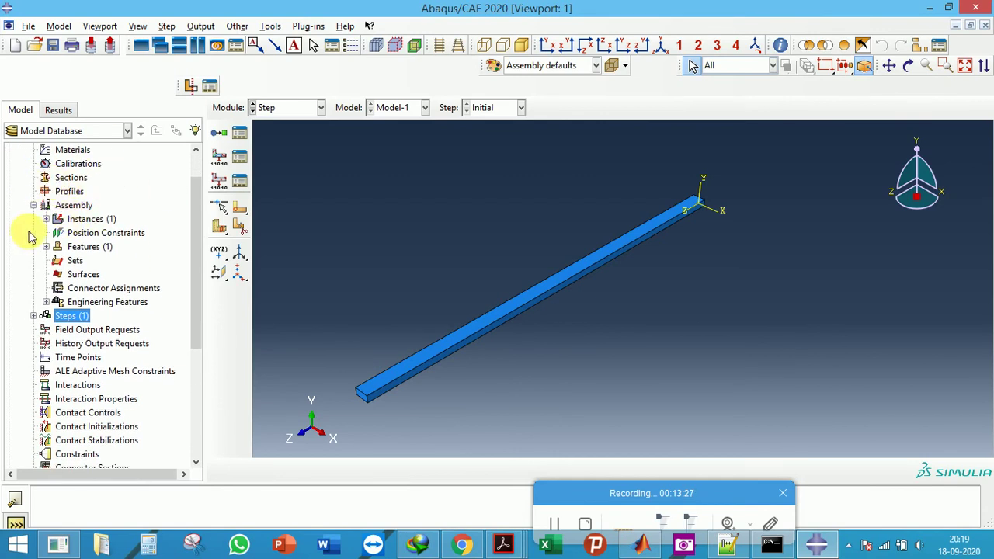
scroll(70, 295, down, 5)
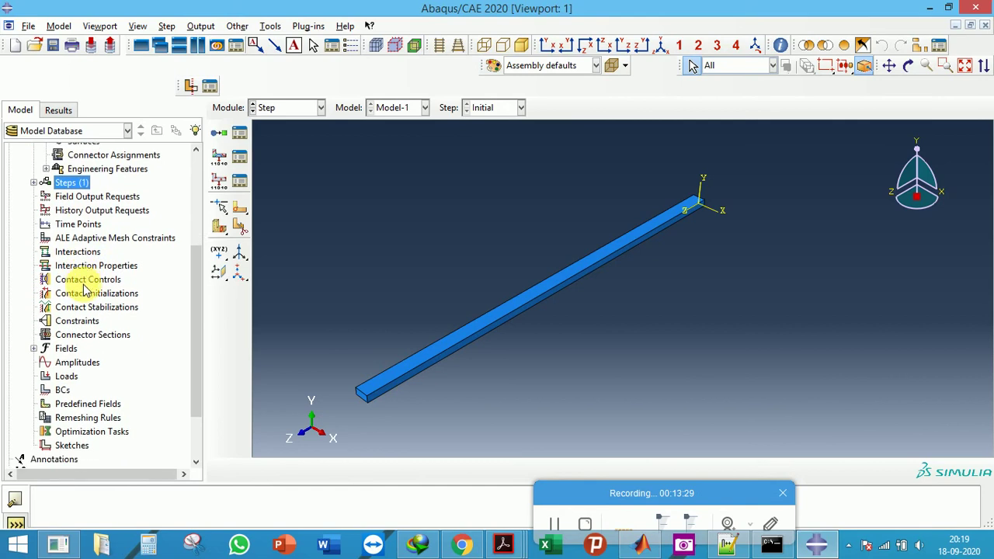
double_click(65, 323)
click(69, 310)
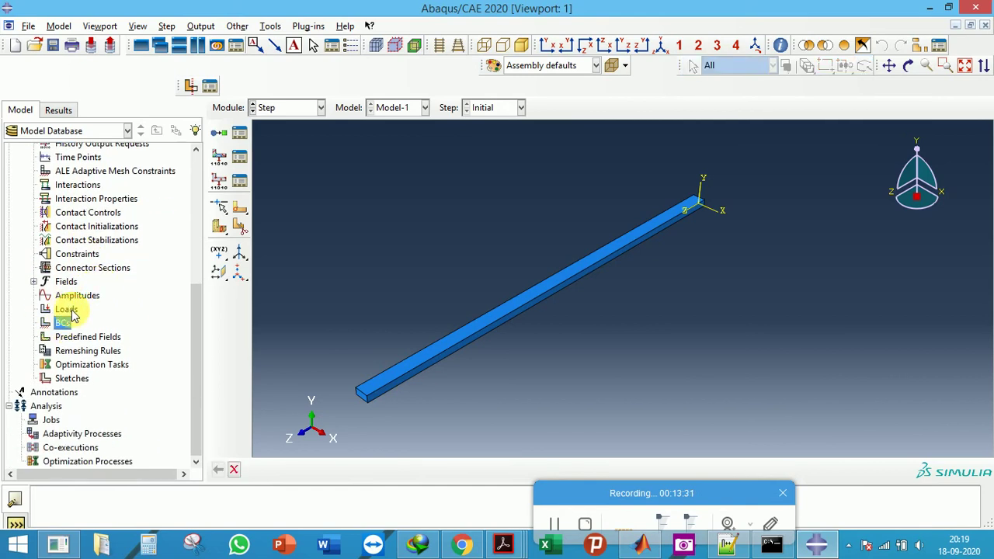
double_click(50, 419)
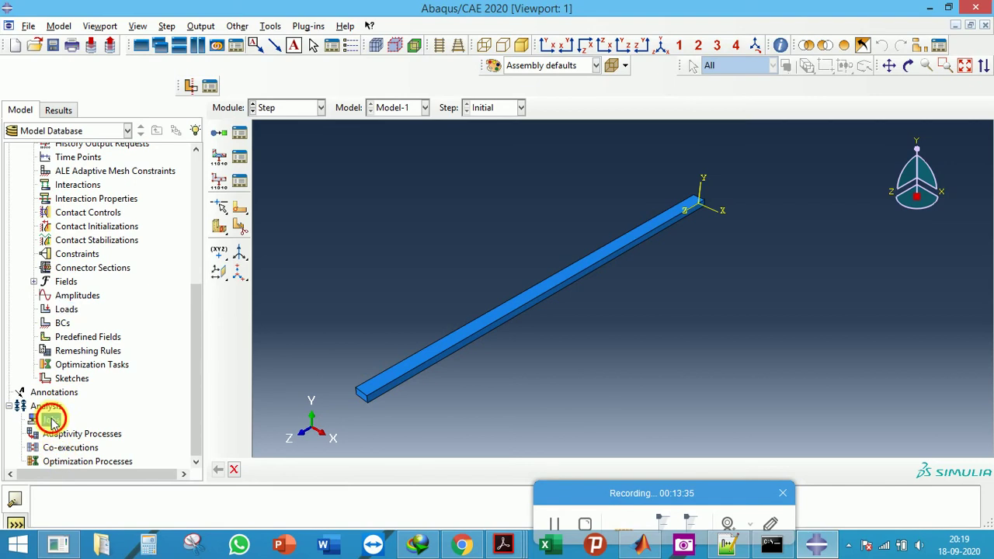
click(119, 119)
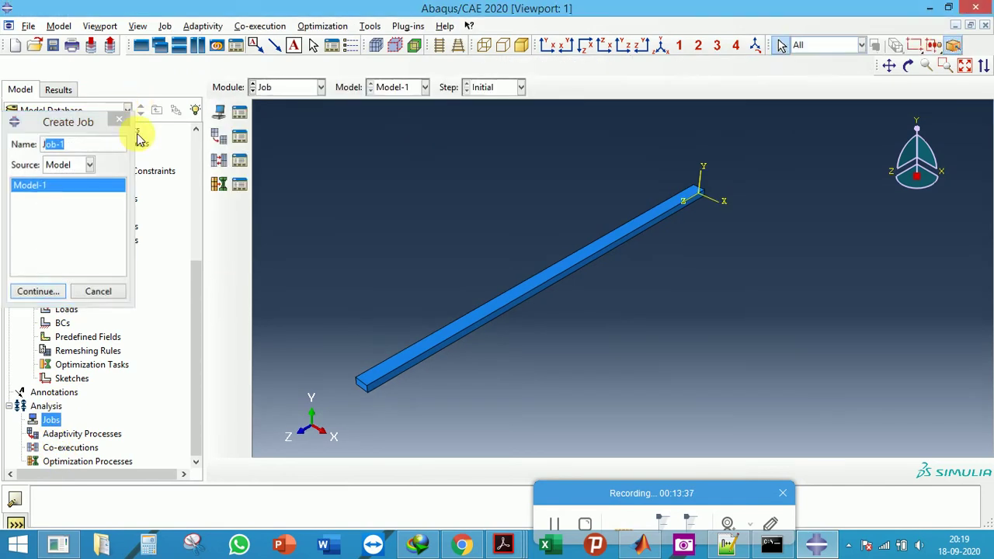
scroll(182, 253, up, 5)
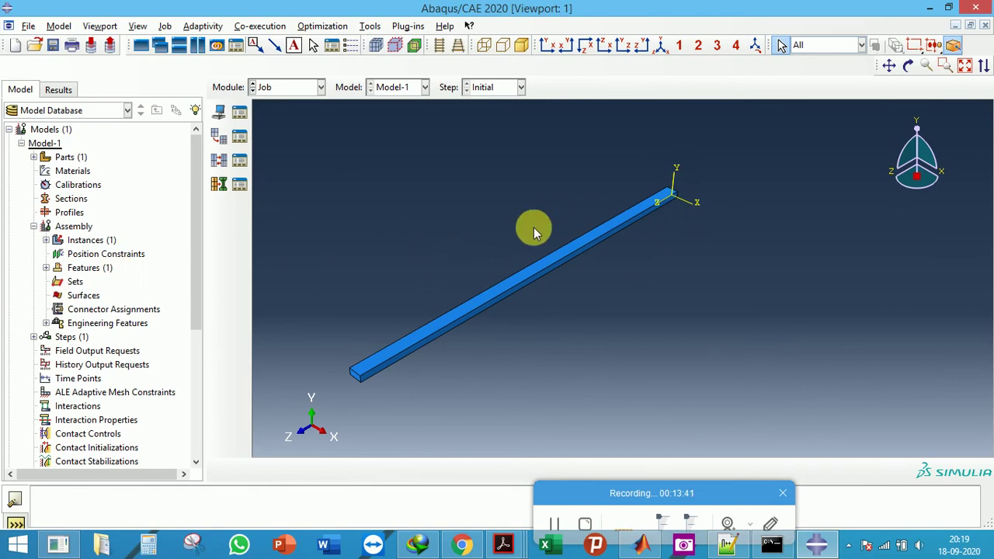
Return from the Job module through Part to the Property module, and start a new material named con
click(292, 90)
click(293, 92)
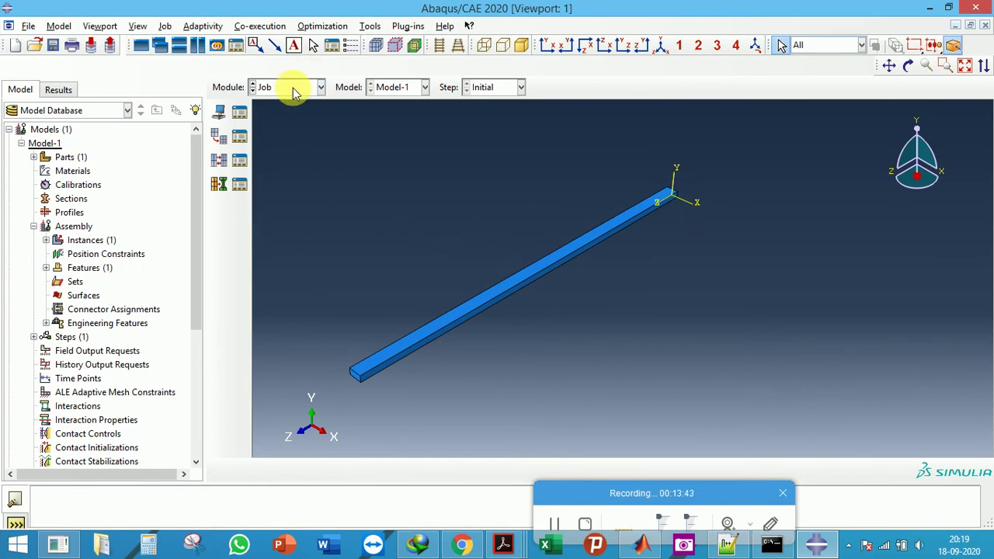
click(294, 92)
click(288, 105)
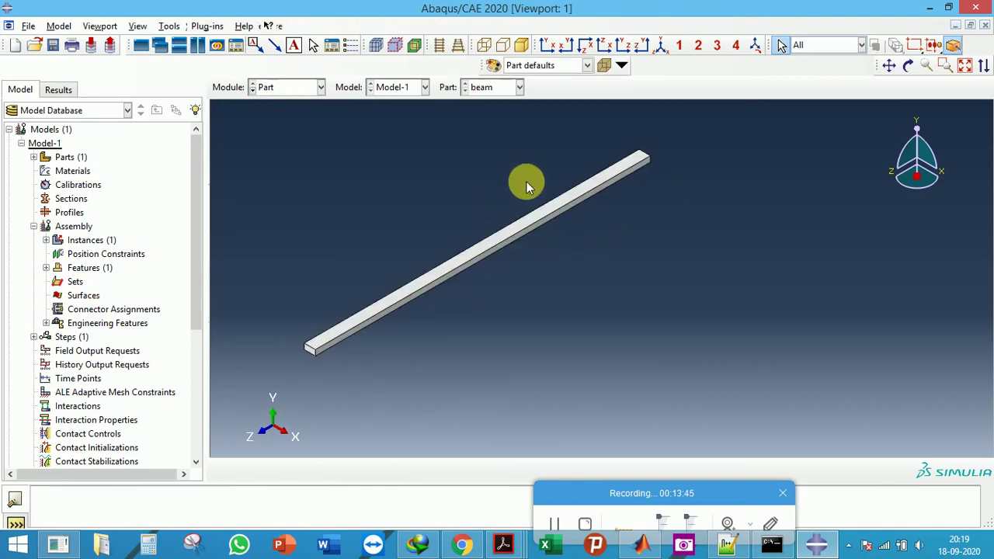
click(270, 113)
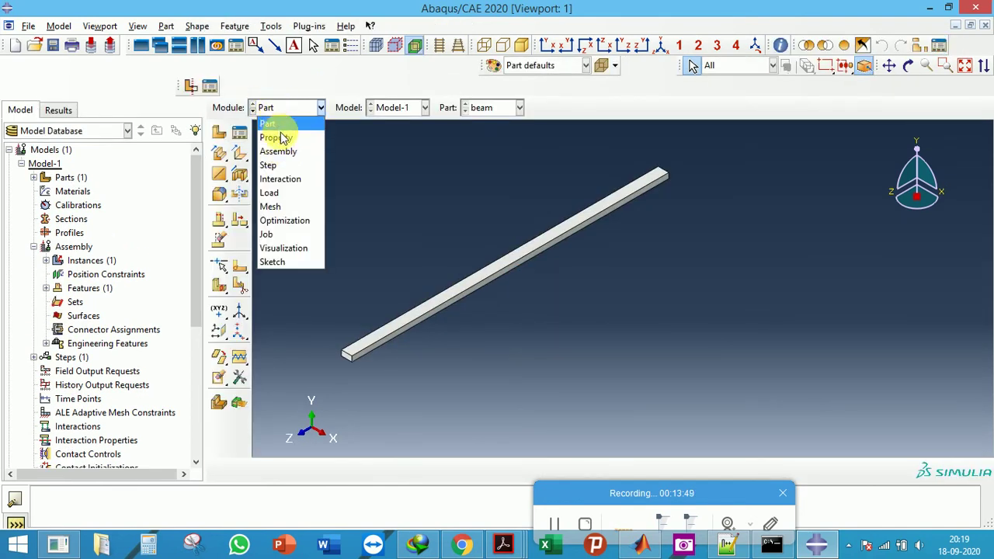
click(277, 138)
click(219, 139)
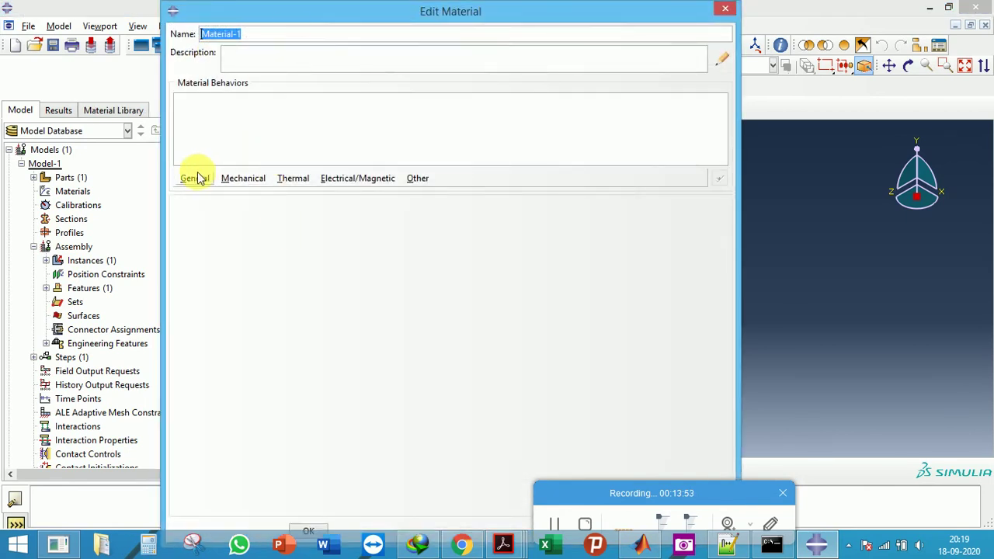
text(con)
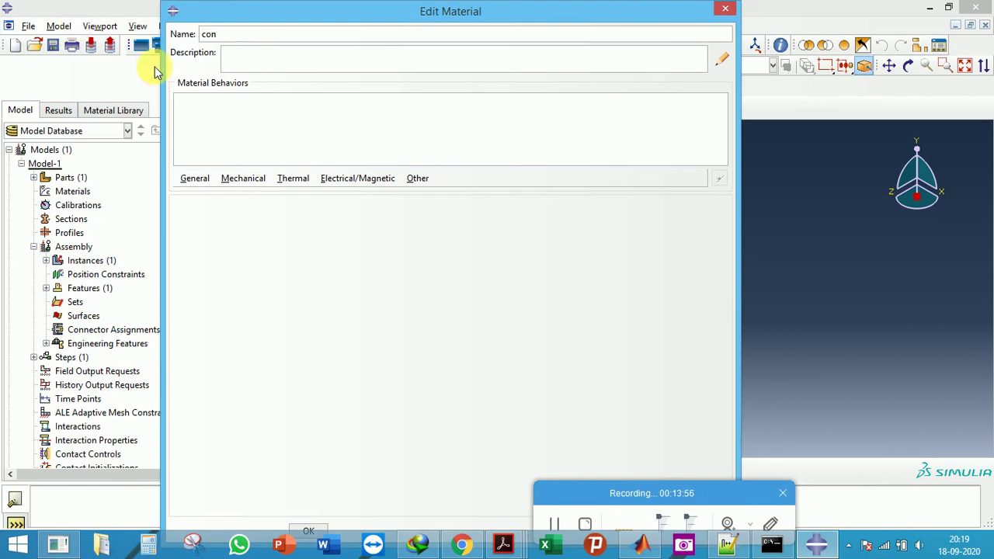
Look through the General and Mechanical material behaviors, and add an isotropic Elastic behavior to the material con
click(194, 177)
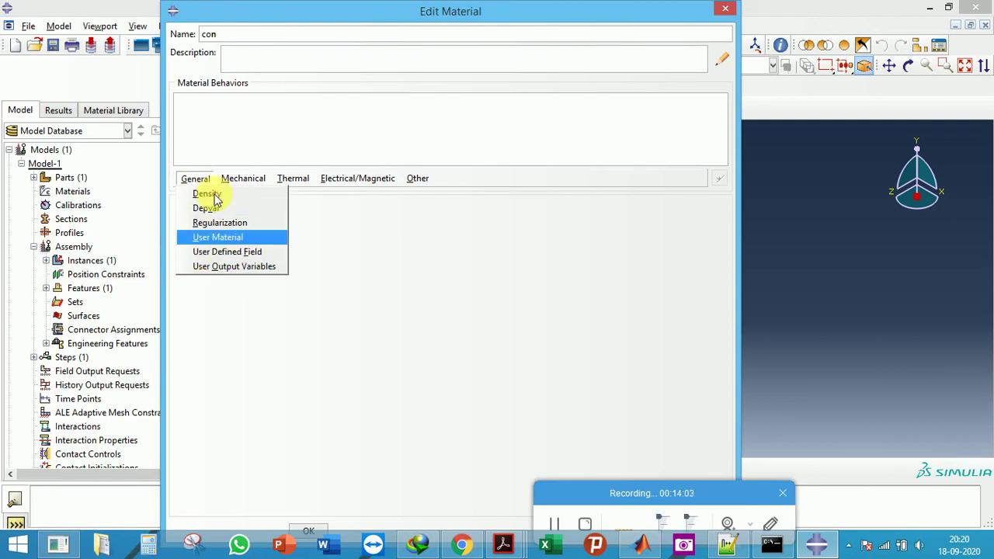
click(241, 183)
mouse_move(249, 199)
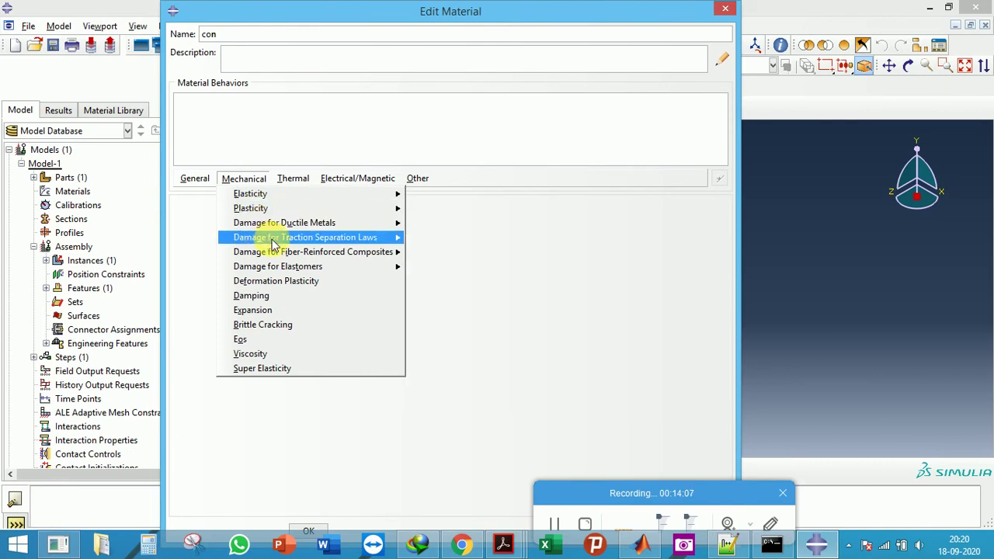
mouse_move(287, 228)
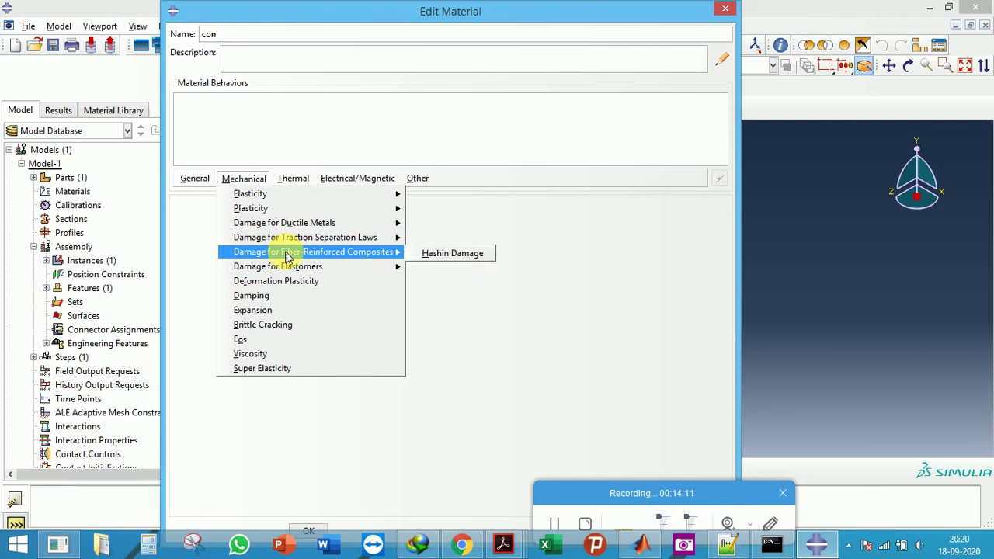
mouse_move(289, 253)
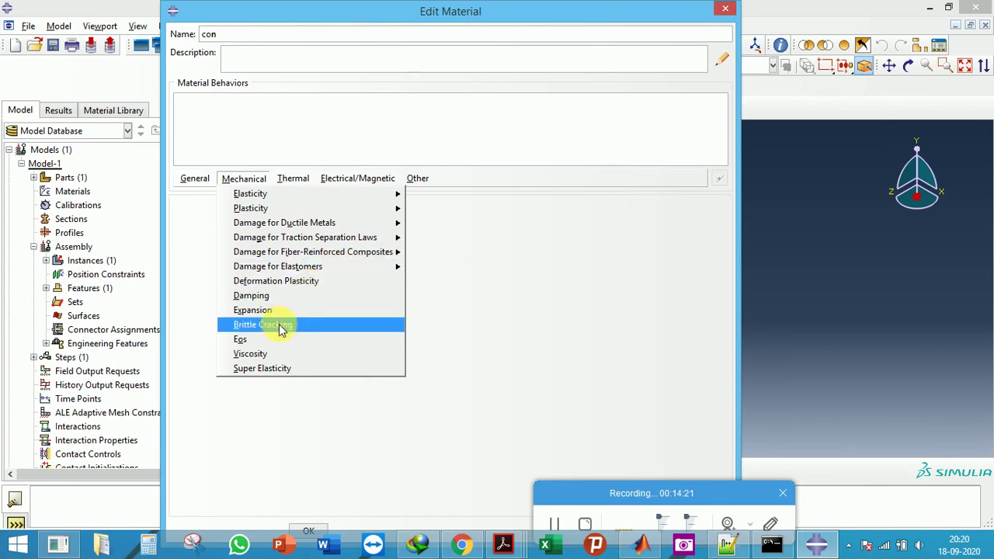
mouse_move(396, 193)
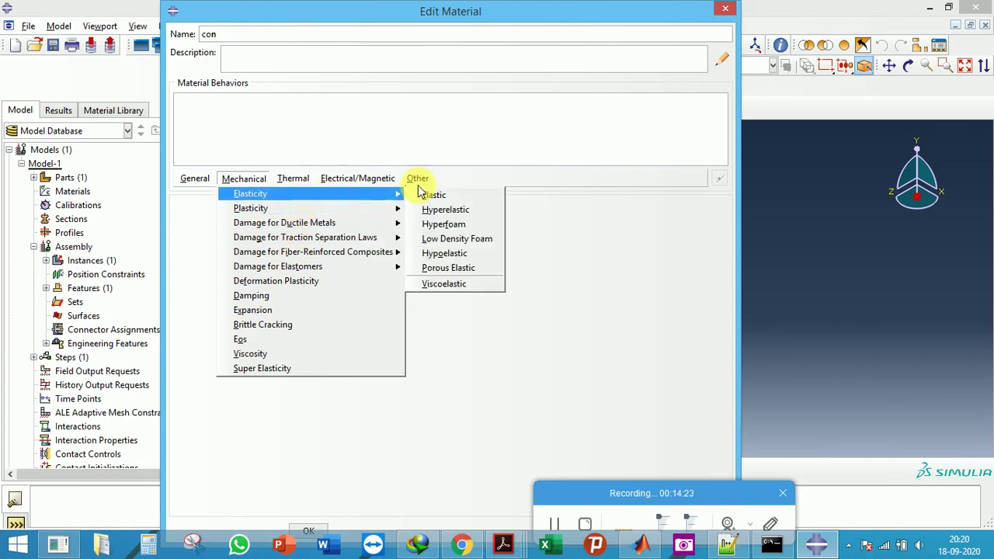
click(433, 193)
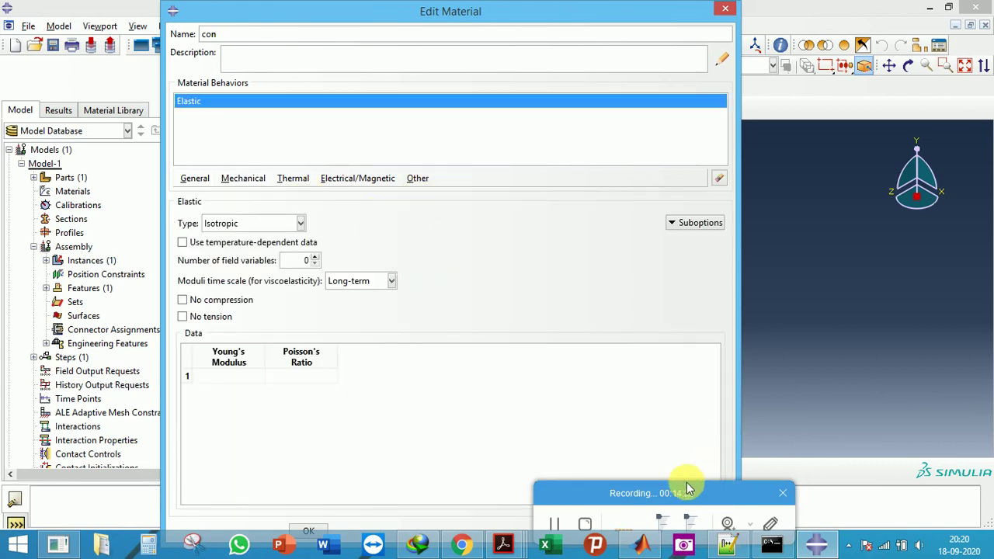
drag(618, 485, 828, 484)
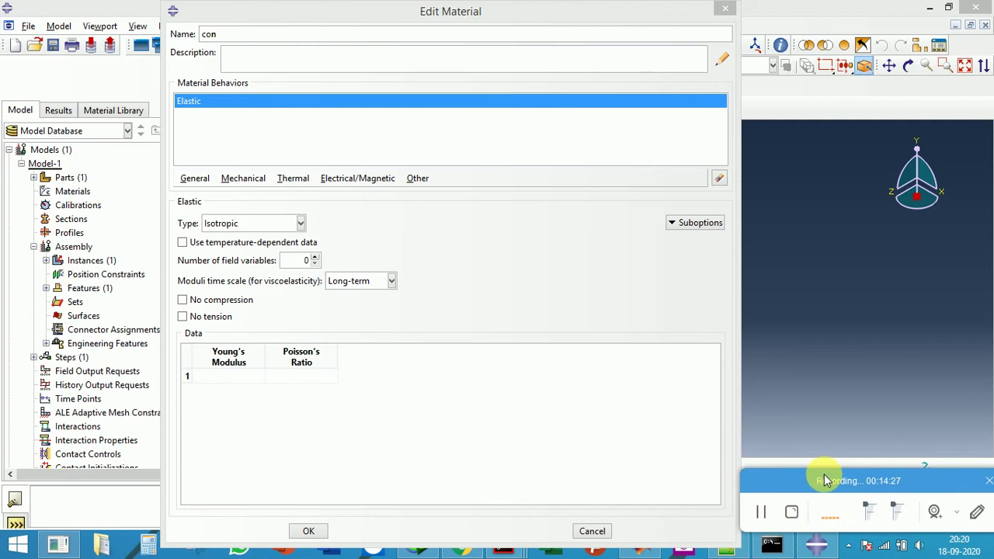
drag(404, 26, 381, 25)
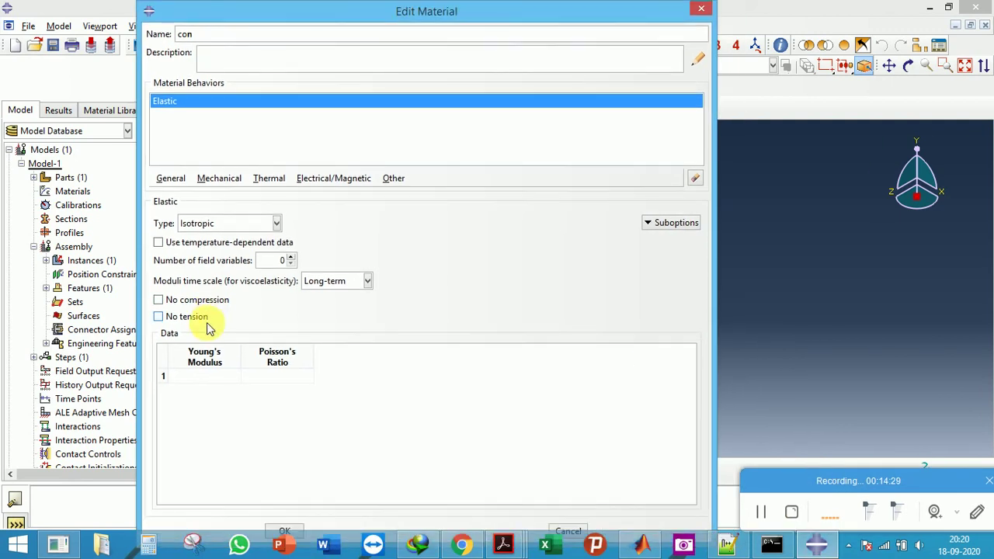
Try a Young's modulus of 2e5 in the elastic data, and clear the value again
click(199, 377)
click(201, 378)
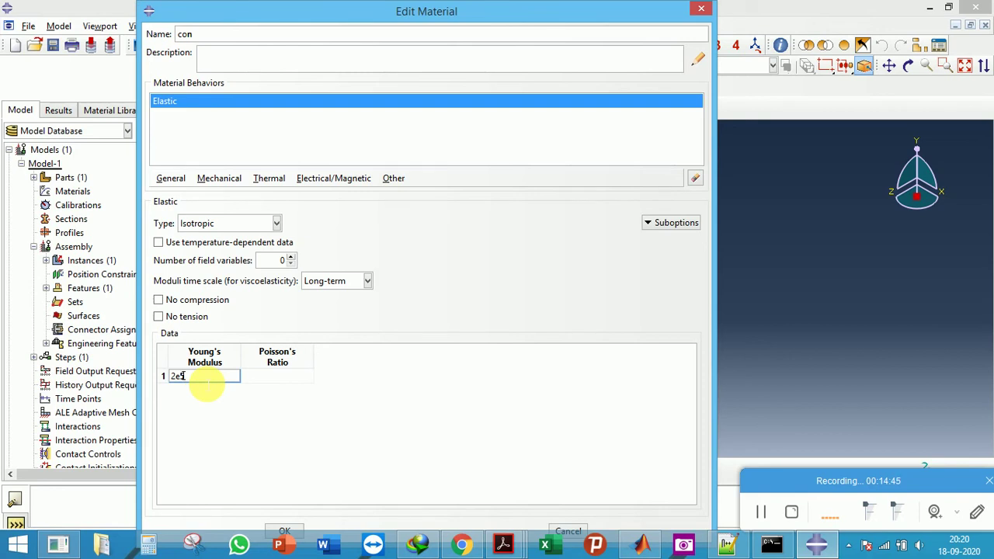
drag(182, 376, 101, 368)
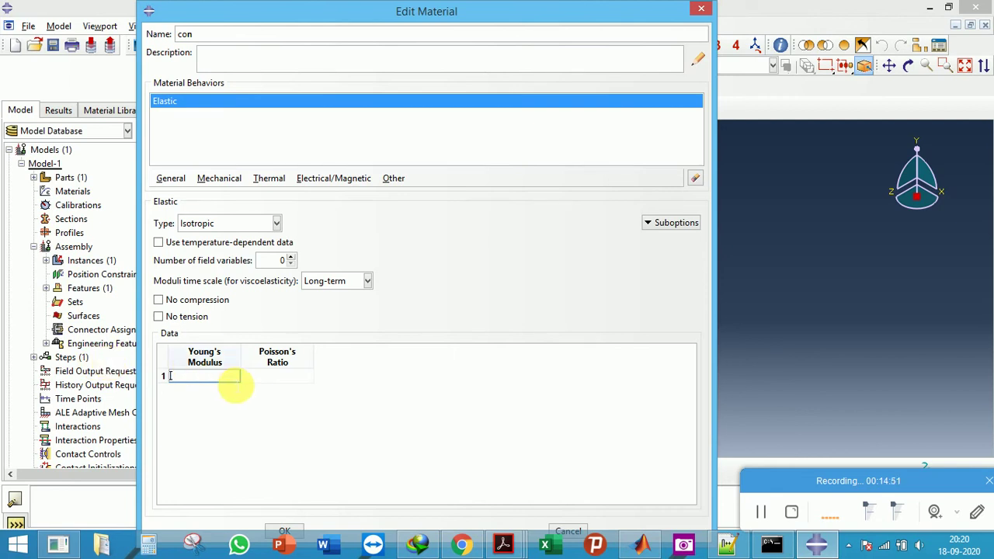
click(281, 376)
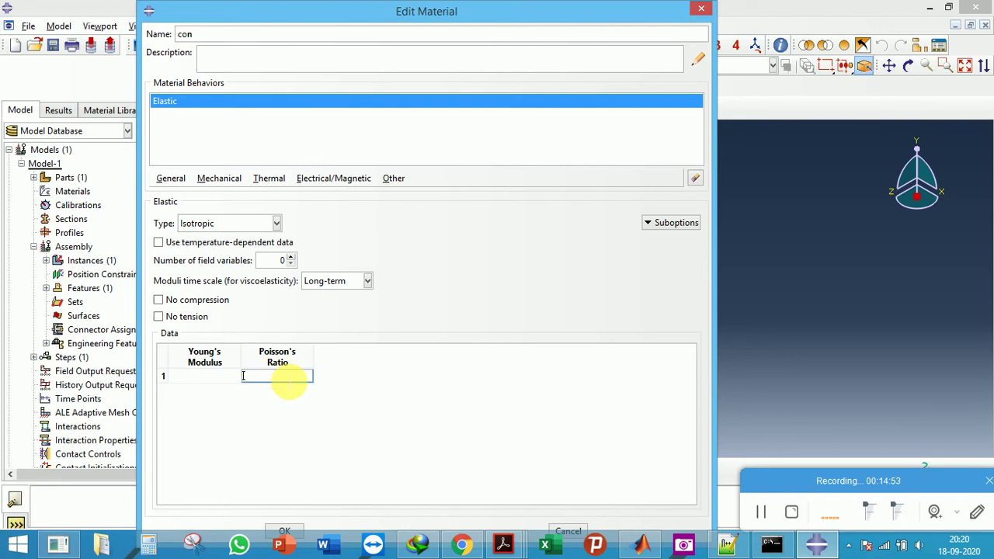
Bring Calculator in front of the material definition, and minimize the browser window covering Abaqus/CAE
click(219, 227)
click(222, 227)
drag(818, 477, 655, 280)
click(592, 318)
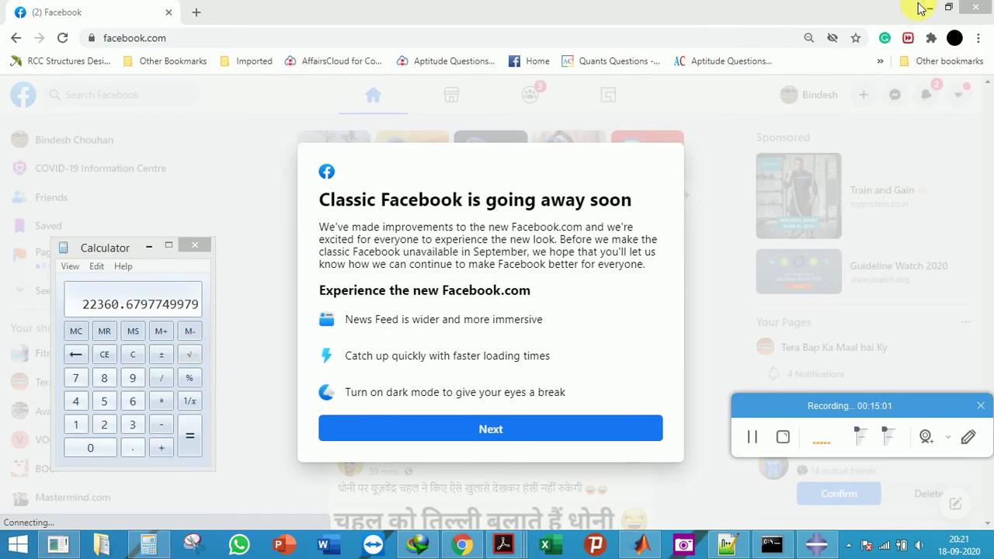
click(925, 9)
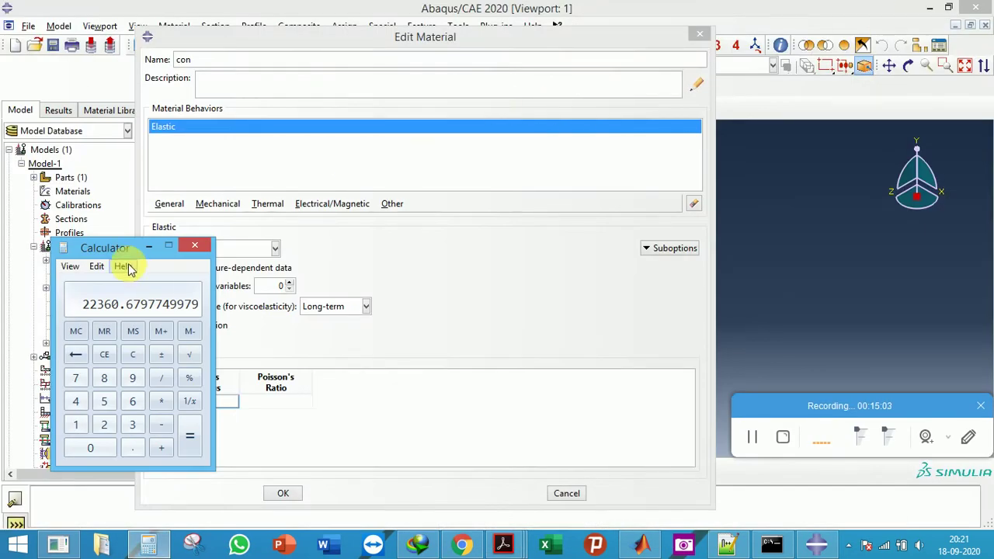
Move Calculator clear of the elastic data table, and compute the square root of 20 multiplied by 5000
drag(142, 251, 404, 169)
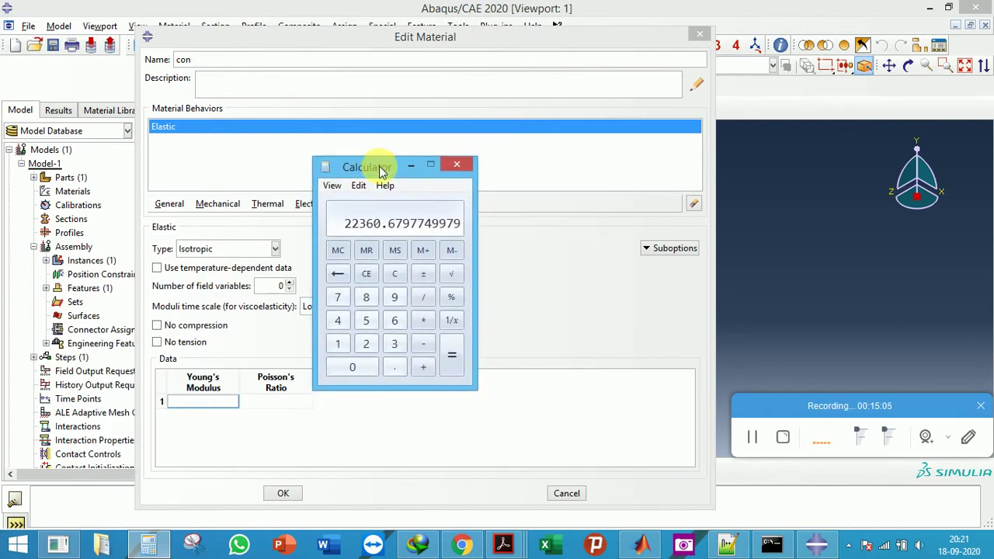
click(423, 320)
click(398, 273)
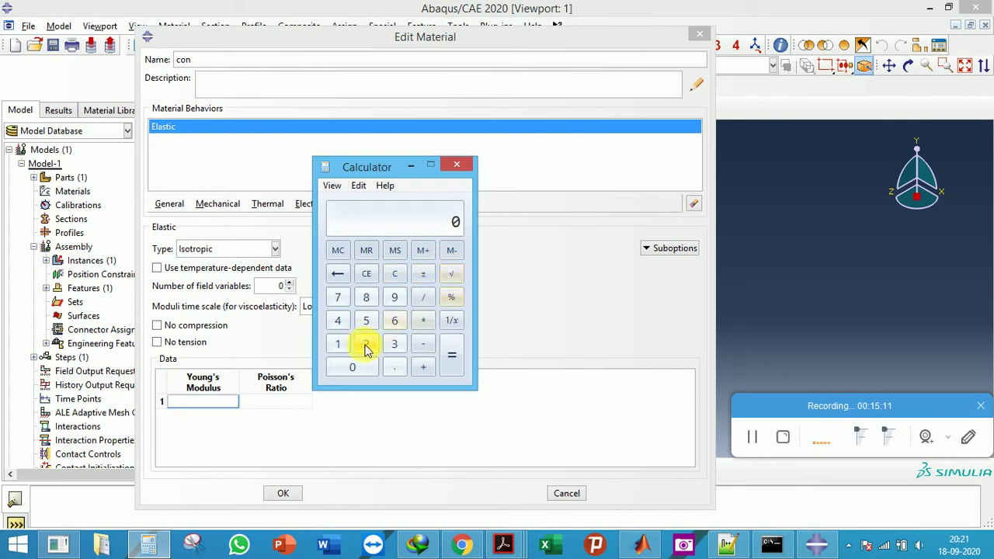
click(357, 370)
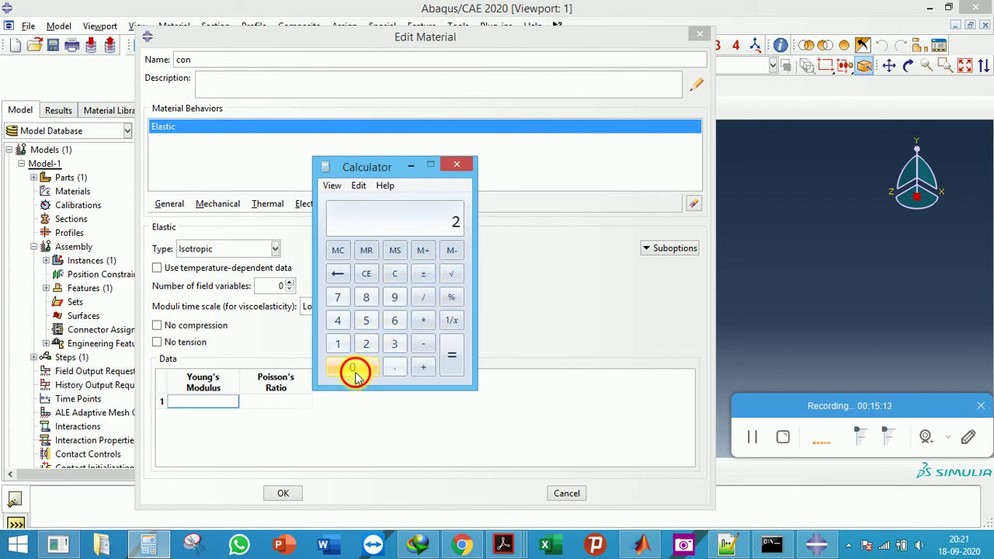
click(451, 275)
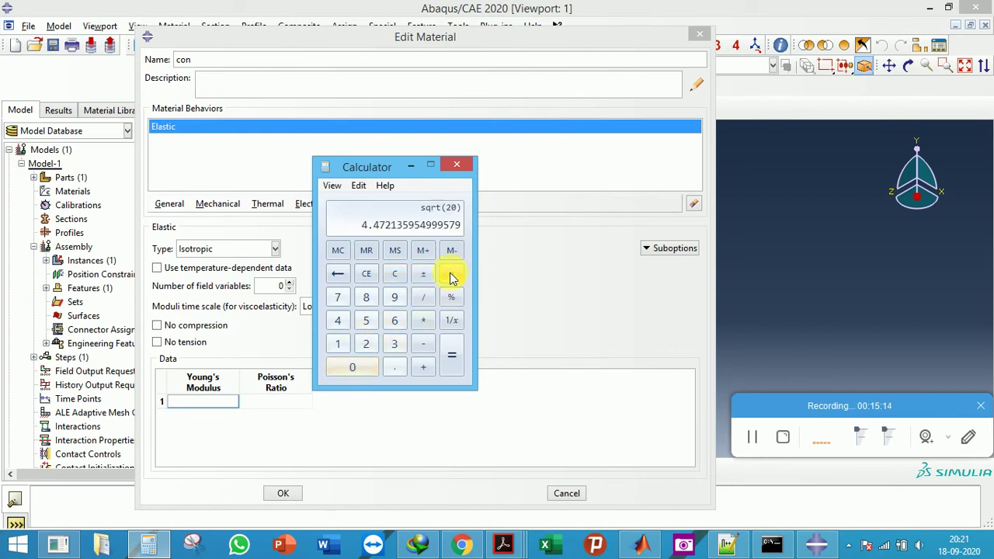
click(423, 320)
click(367, 325)
click(367, 369)
click(367, 369)
click(367, 369)
click(451, 356)
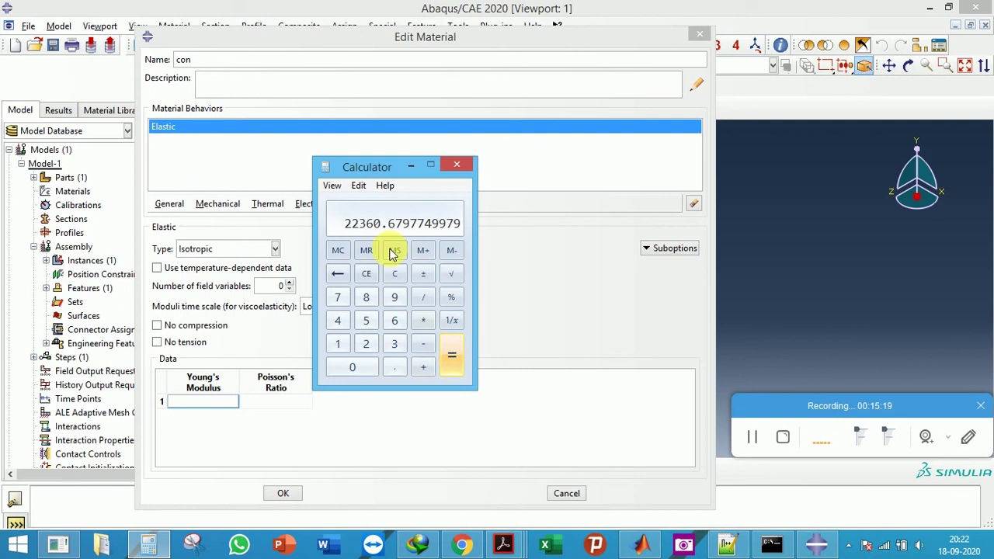
Enter a Young's modulus of 22360.67e6 and a Poisson's ratio of 0.2 in the elastic data of the material con
click(200, 402)
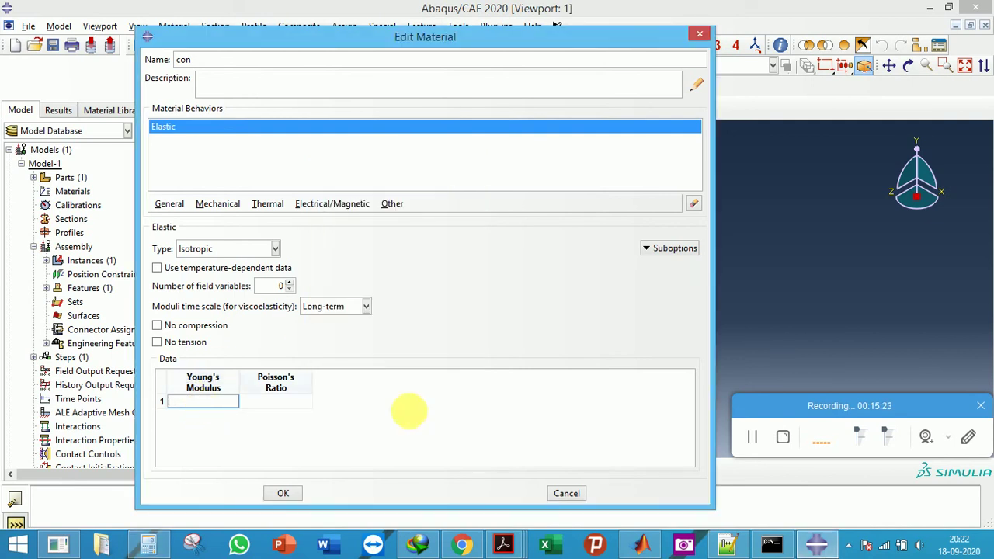
click(147, 545)
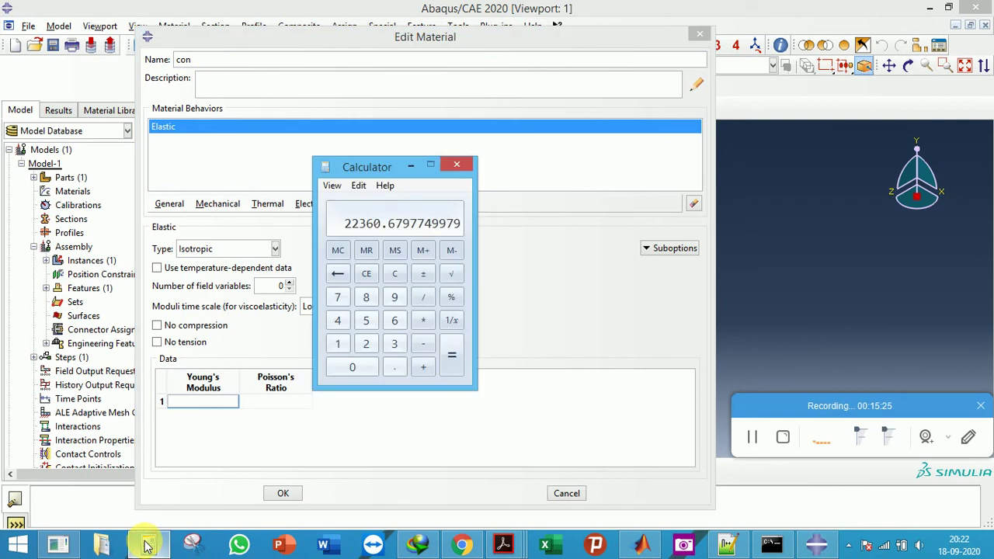
click(146, 543)
click(216, 409)
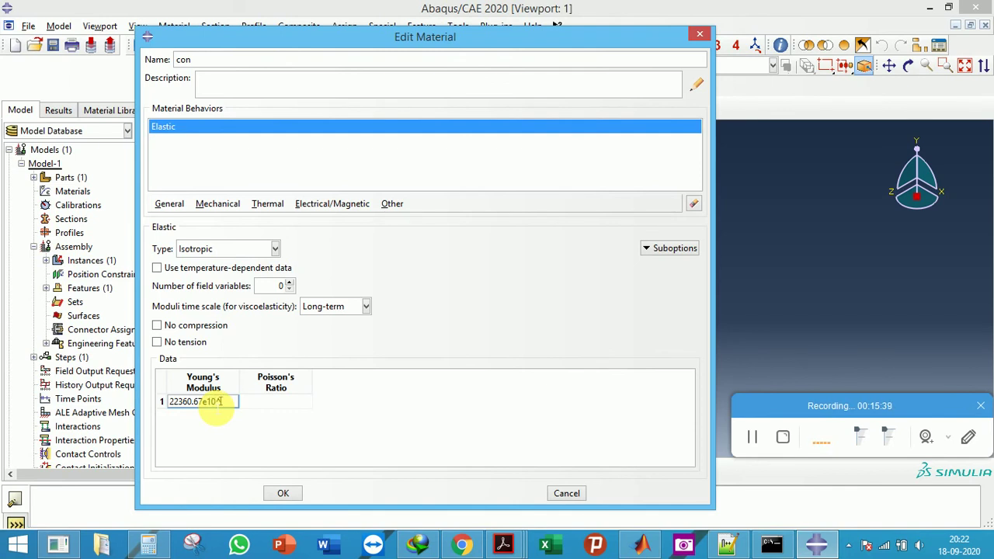
drag(223, 402, 207, 401)
click(272, 402)
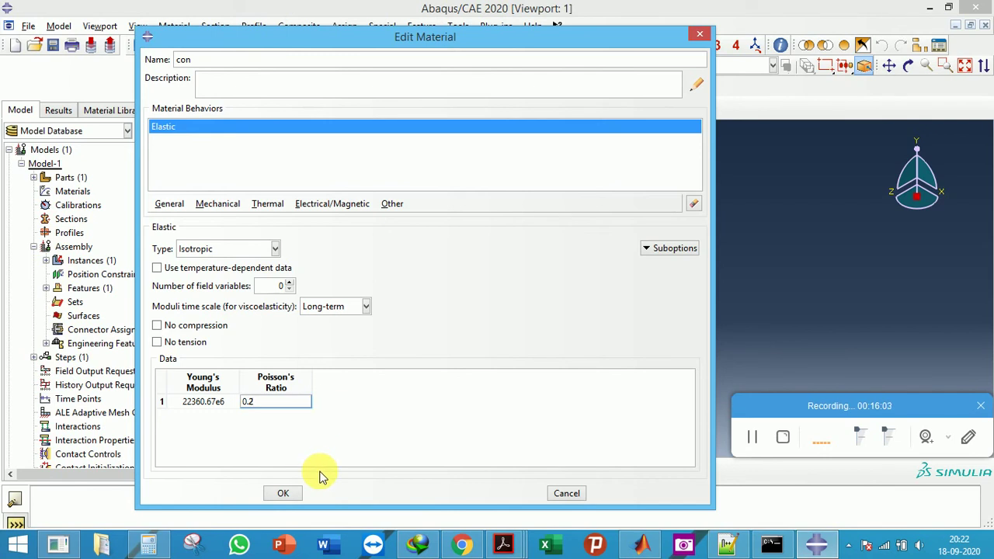
click(747, 429)
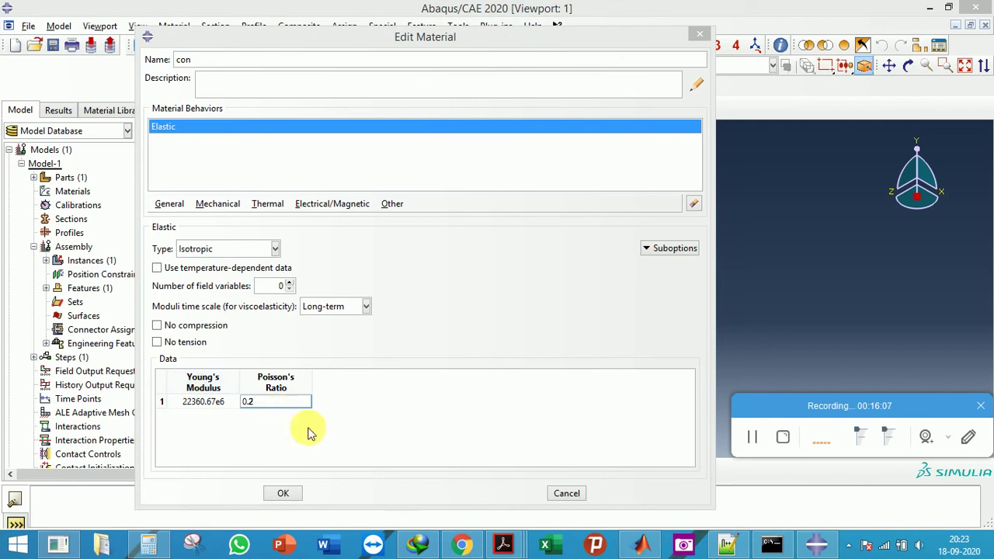
Add a Density behavior to the material con with a uniform mass density of 2500
click(170, 204)
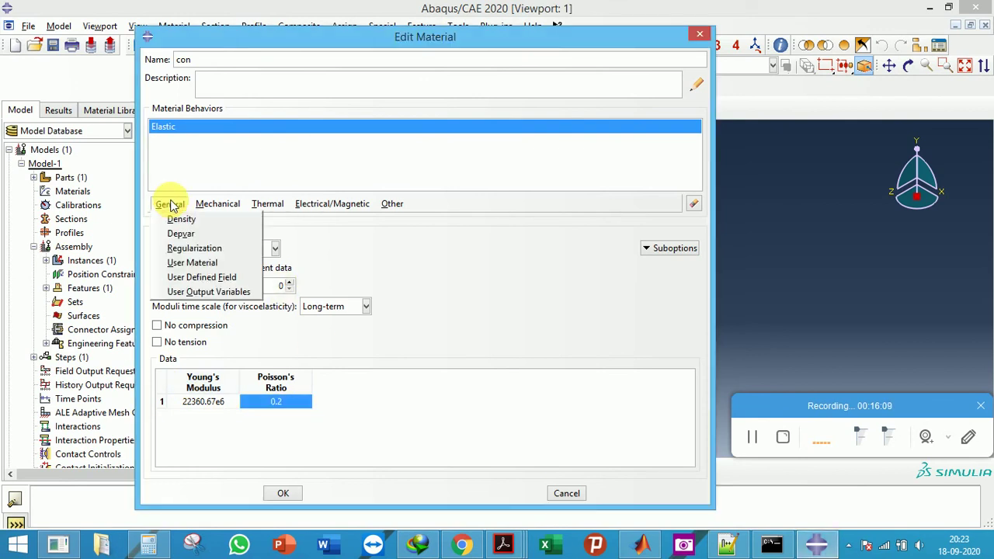
click(172, 220)
click(224, 348)
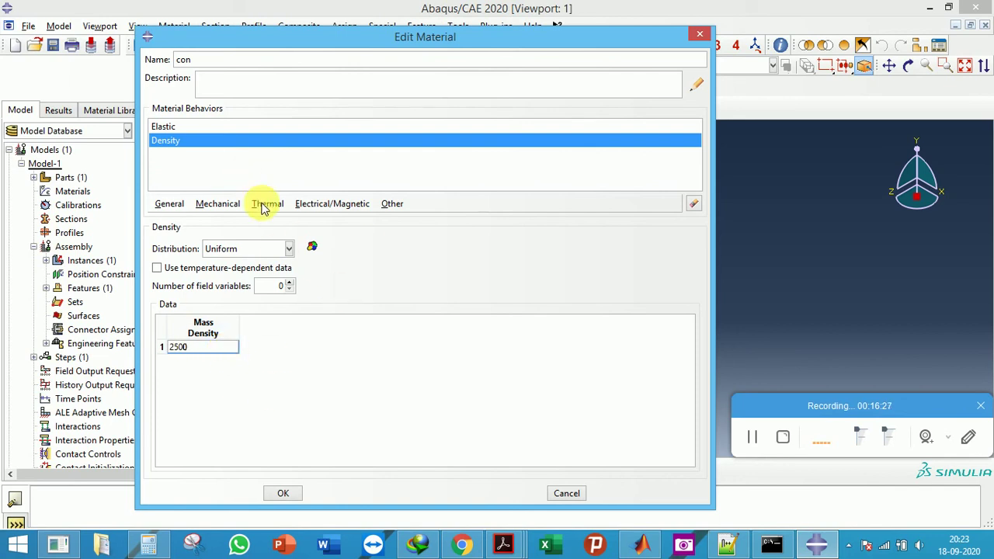
Review the Elastic and Density behaviors, keep the elastic type as Isotropic, and save the material con
click(178, 128)
click(177, 142)
click(163, 127)
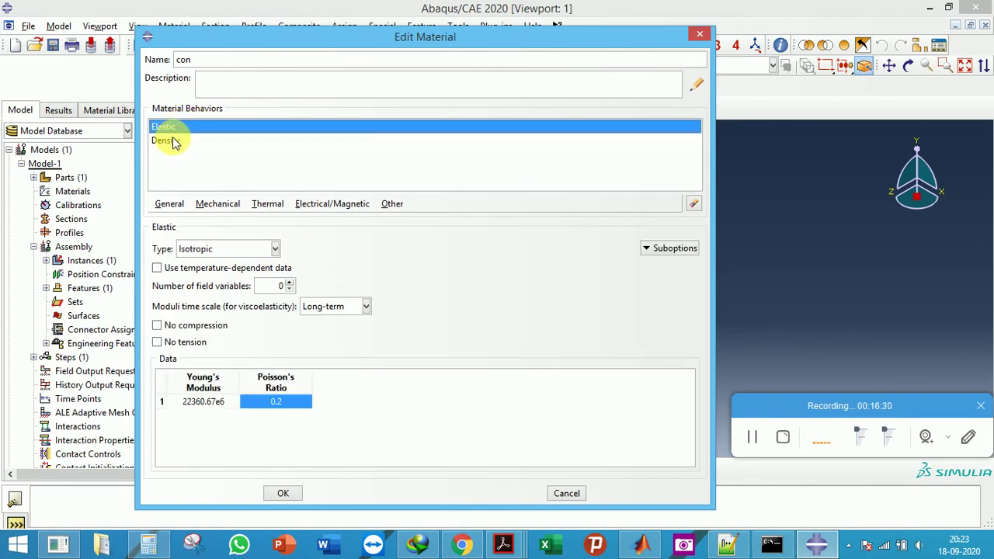
click(216, 250)
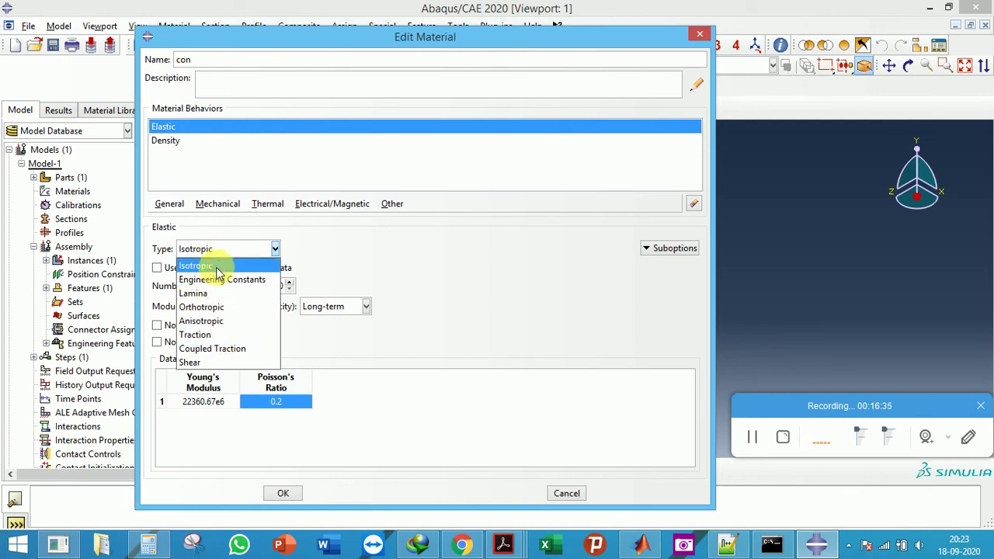
click(229, 264)
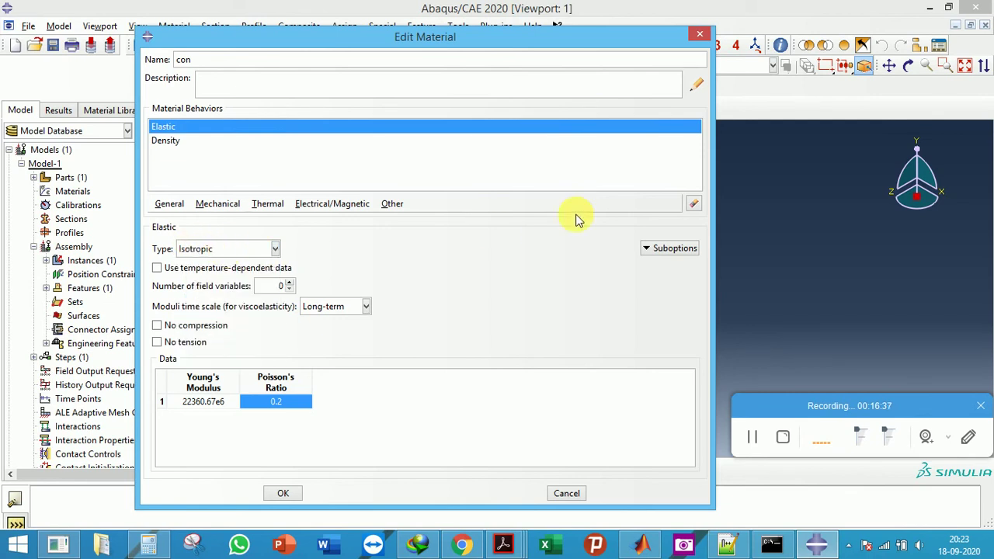
click(180, 140)
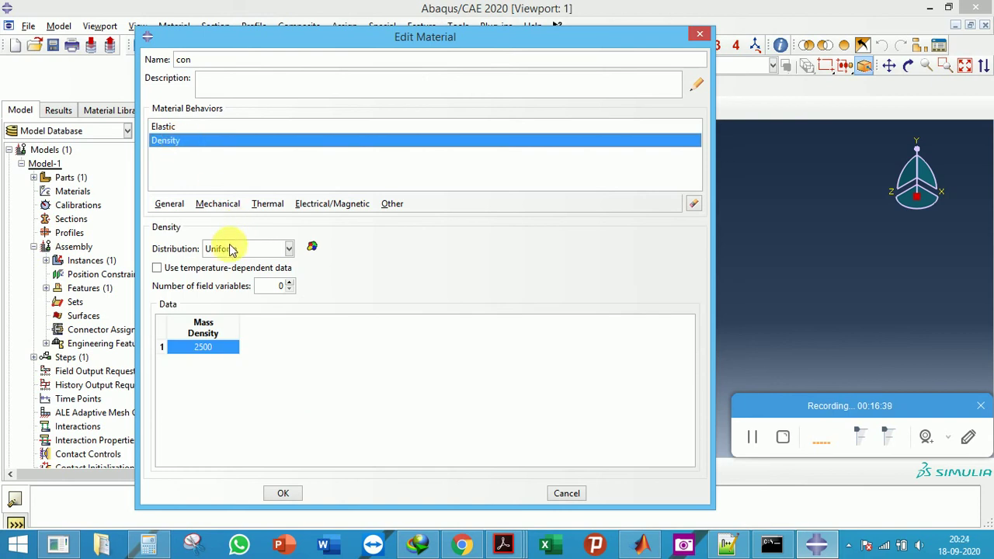
click(284, 495)
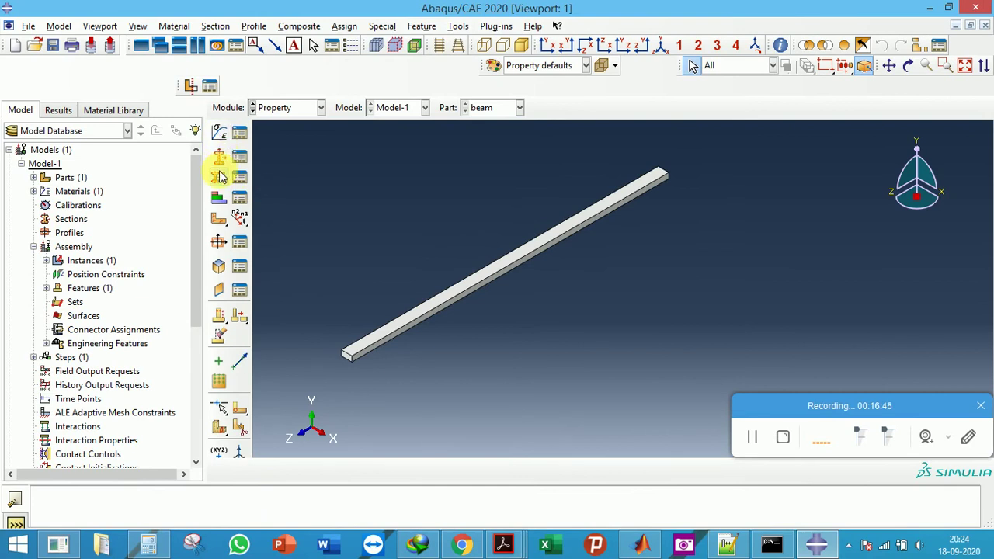
Create a solid, homogeneous section named beam that uses the material con
double_click(71, 220)
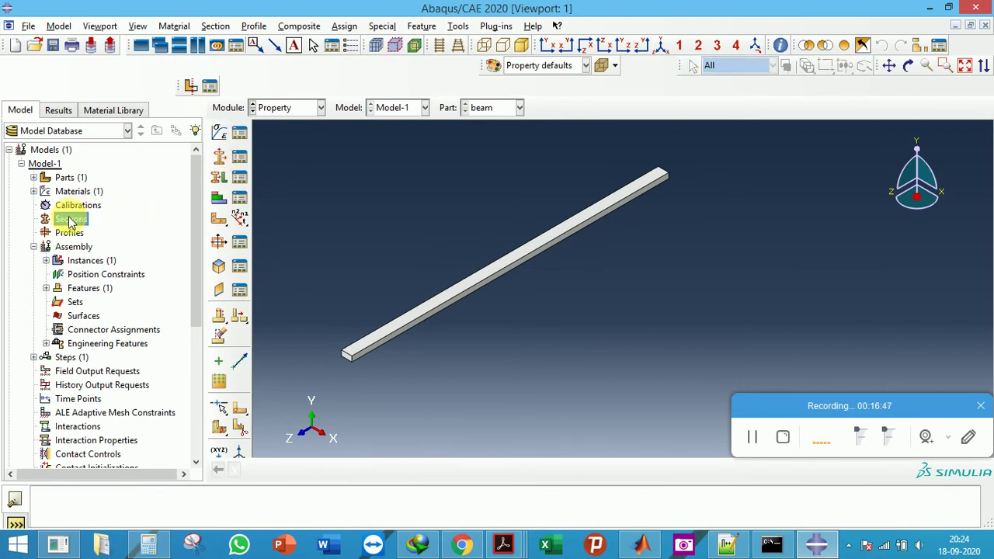
drag(98, 100, 115, 97)
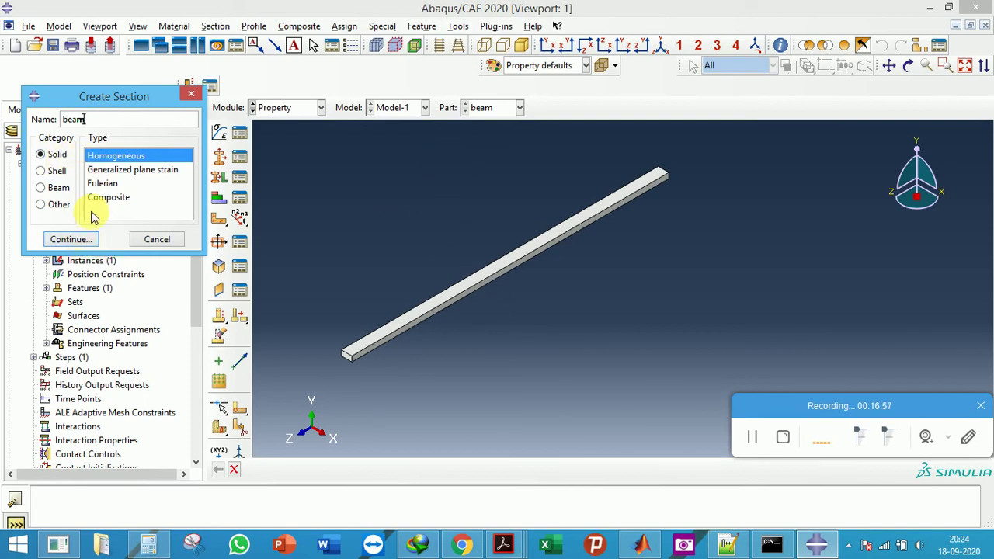
click(72, 239)
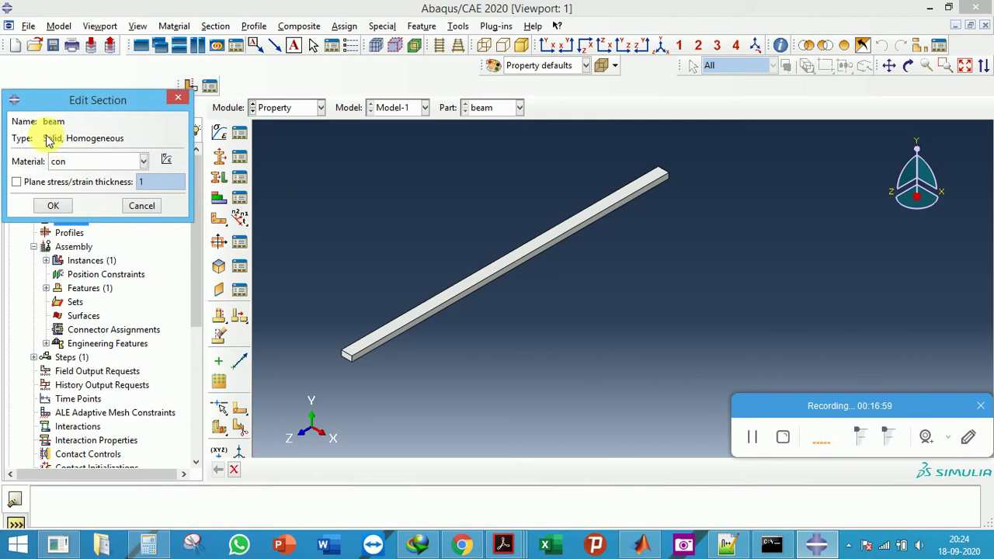
click(88, 163)
click(82, 178)
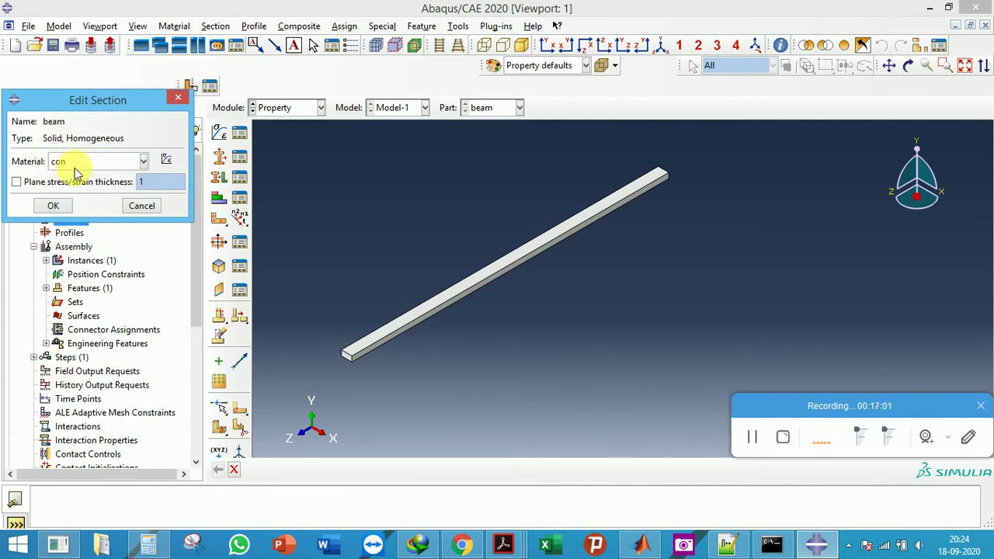
click(48, 206)
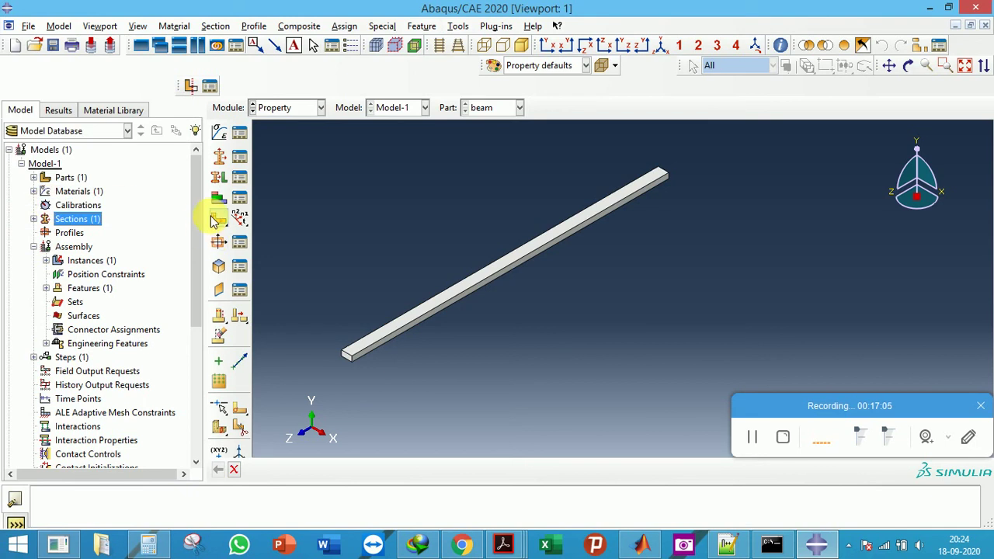
Assign the section beam to the whole beam part, creating a set for the selected region
click(34, 220)
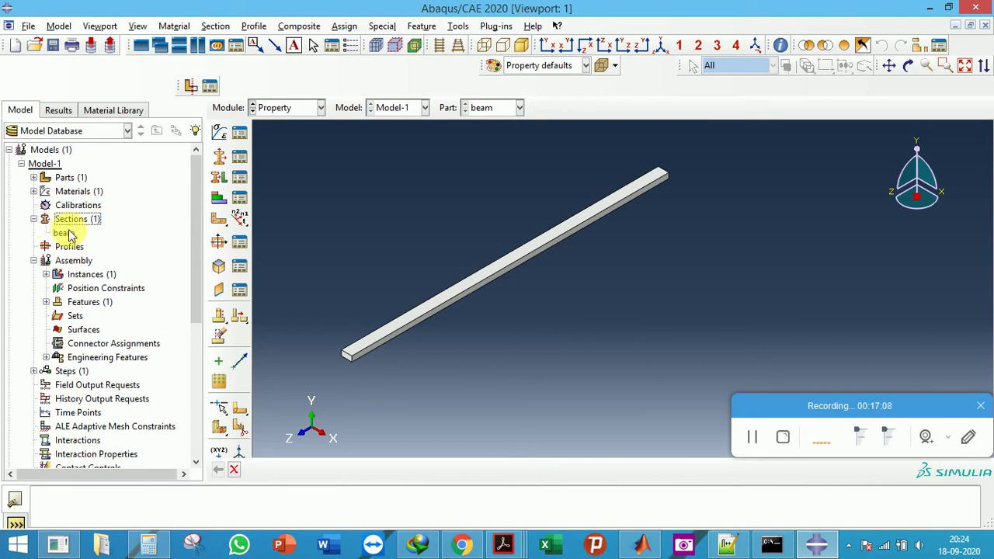
click(220, 181)
drag(311, 154, 686, 460)
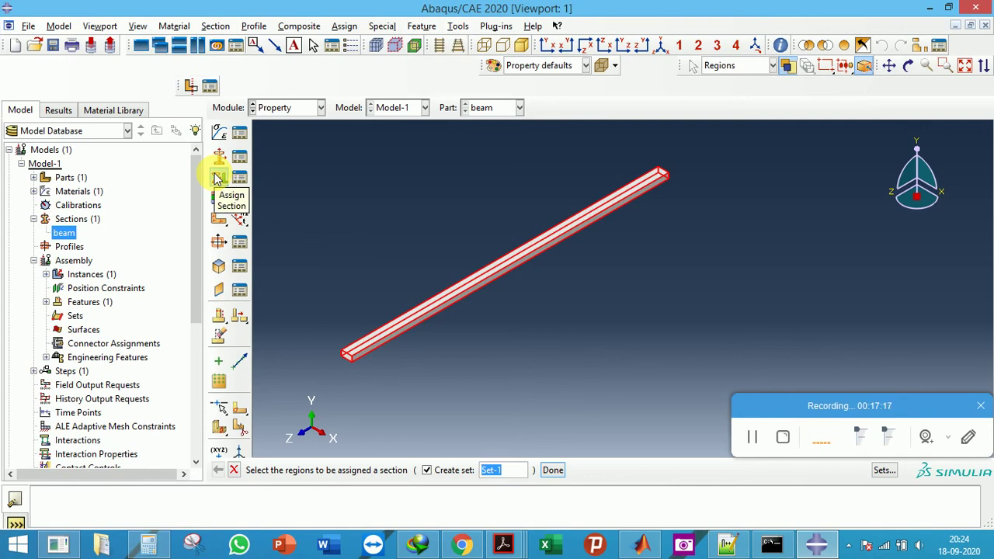
click(552, 471)
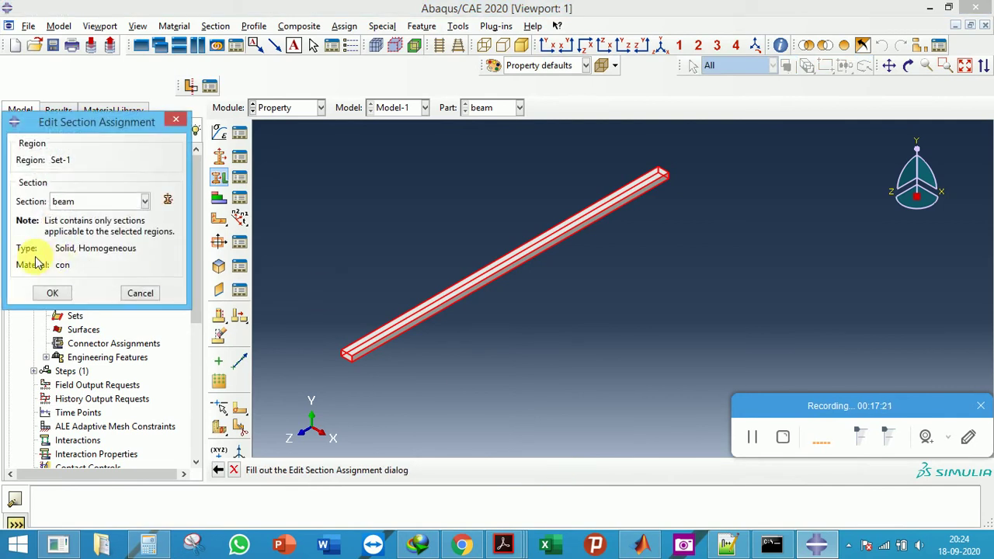
click(54, 294)
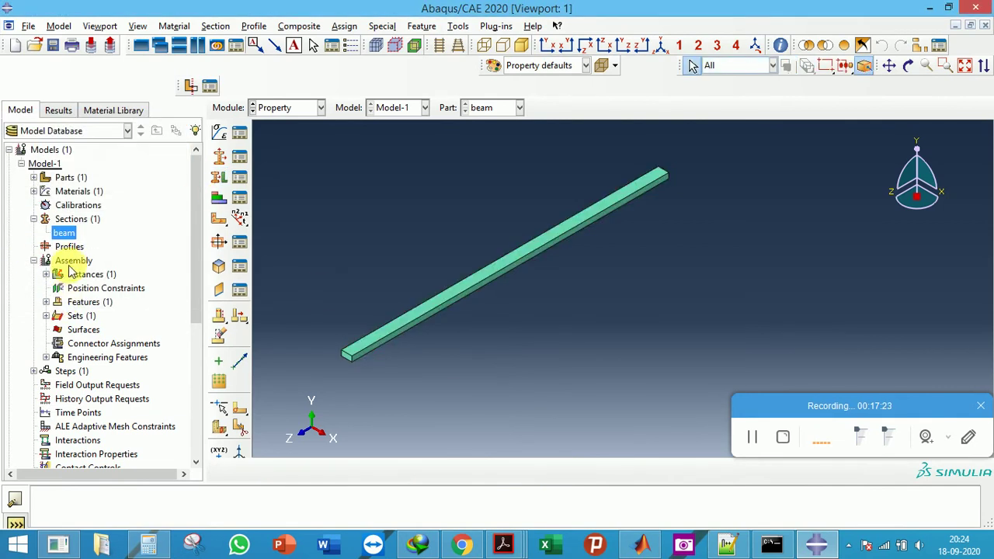
Start a new profile with the Generalized shape, and open its area and inertia properties
click(304, 110)
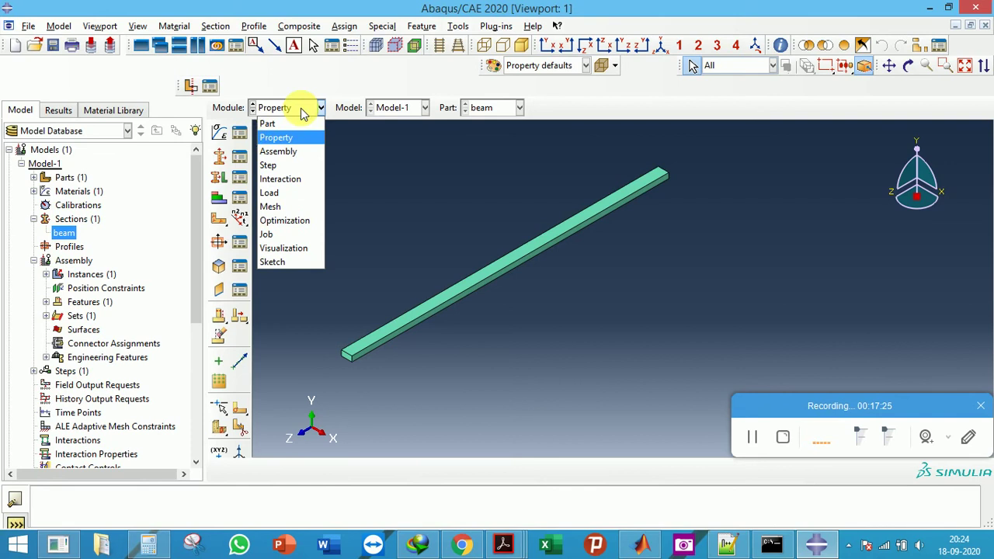
click(70, 247)
double_click(68, 246)
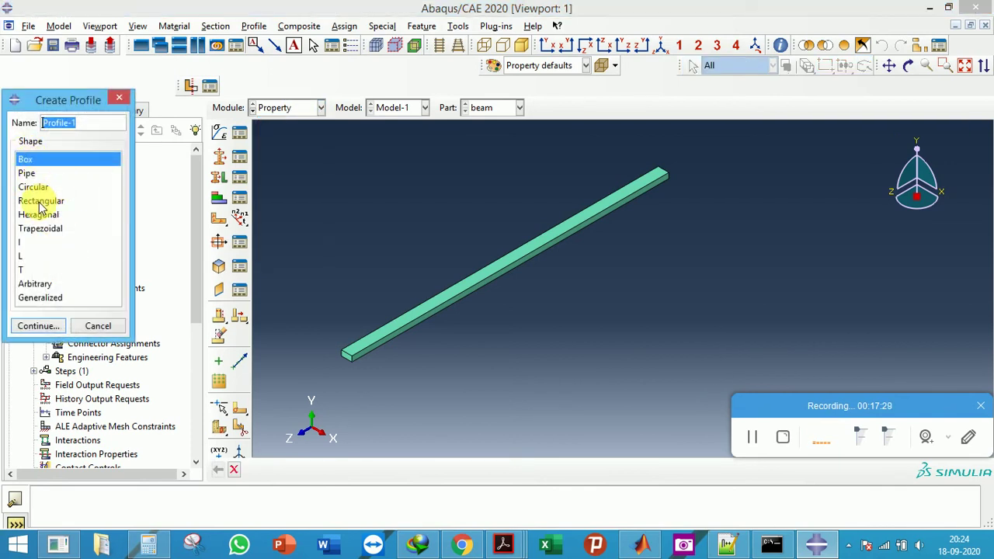
click(39, 298)
click(39, 327)
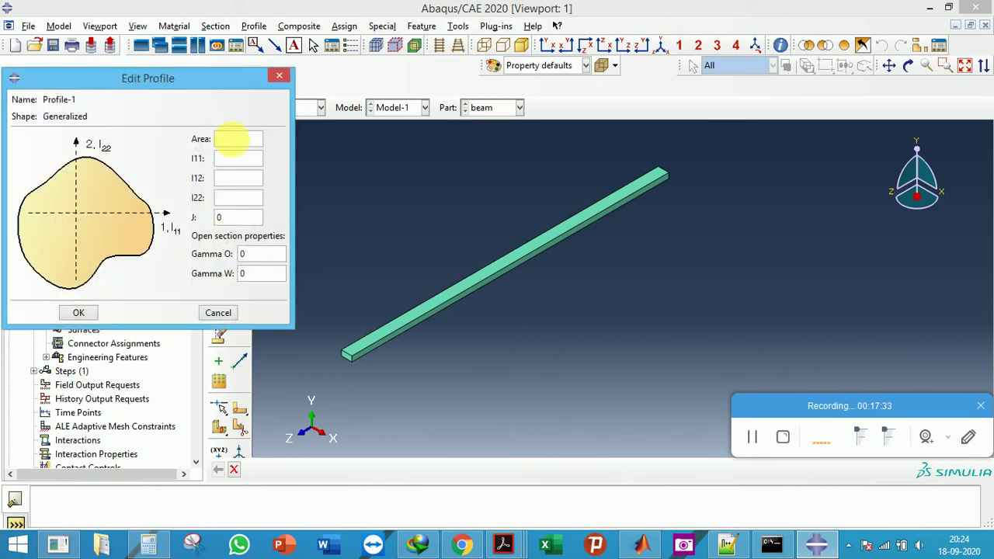
Cancel the generalized profile definition and switch to the Mesh module with the beam part as the object
key(Escape)
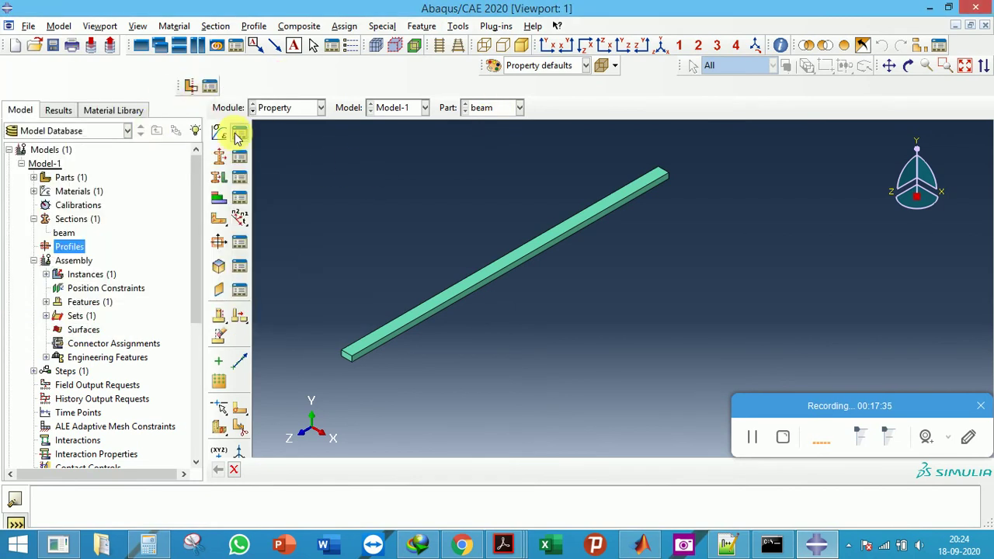
click(277, 113)
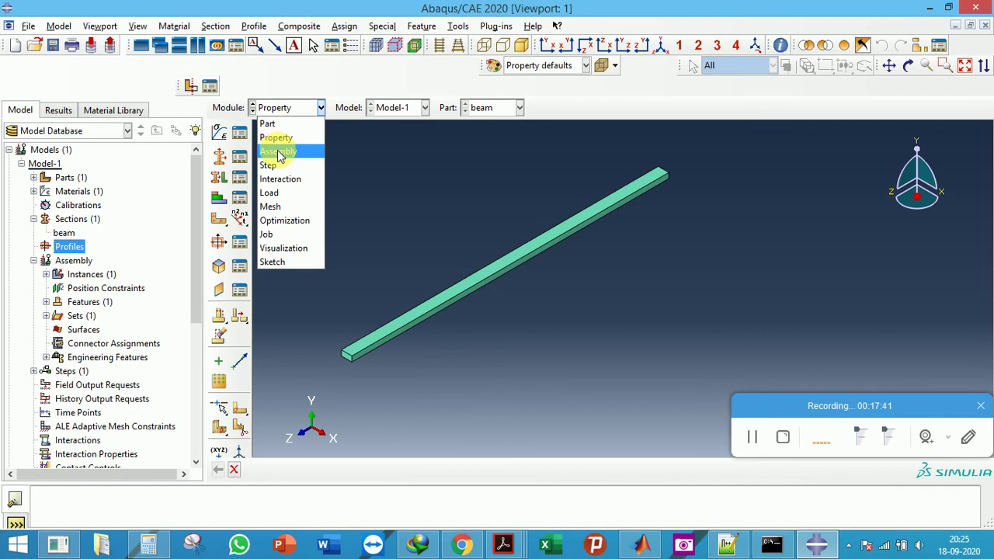
click(293, 151)
click(284, 108)
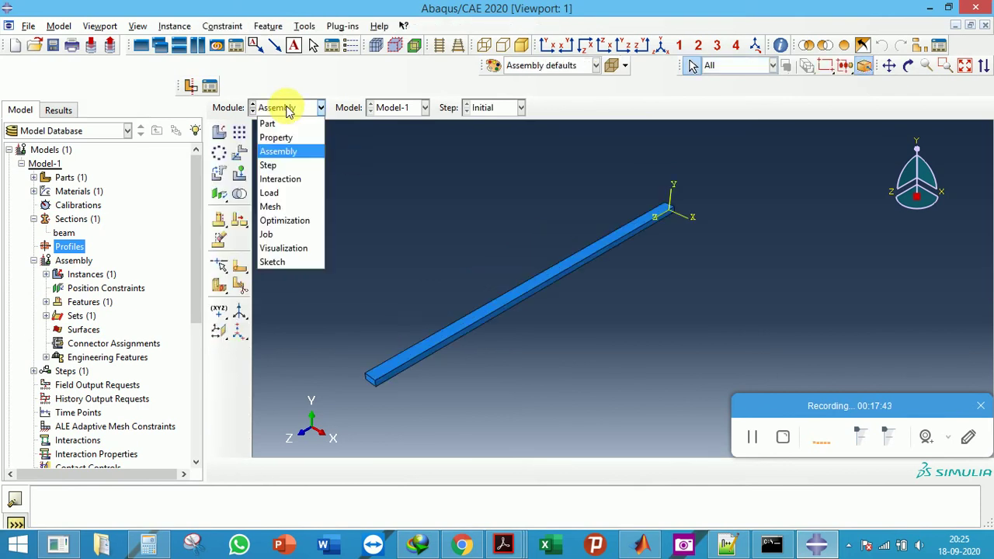
click(280, 207)
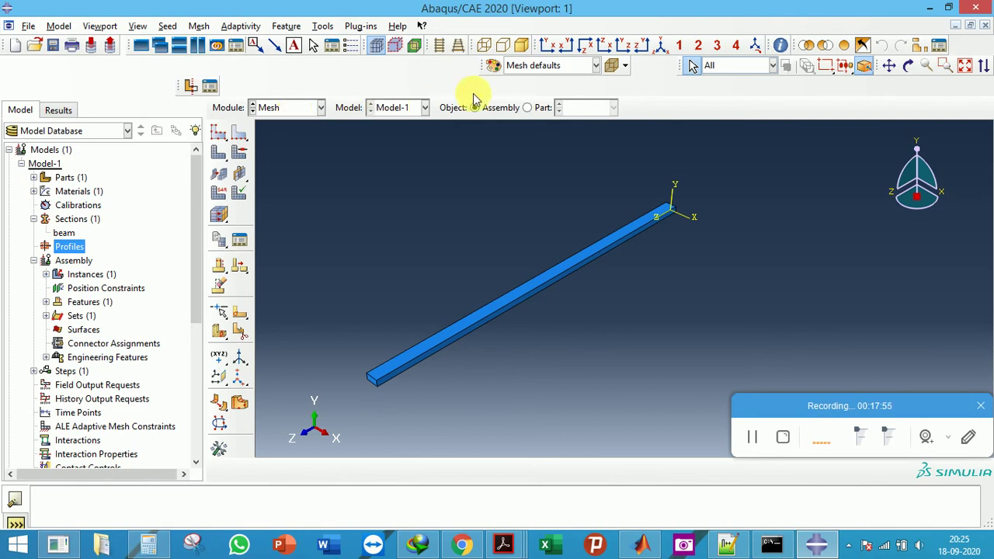
click(527, 108)
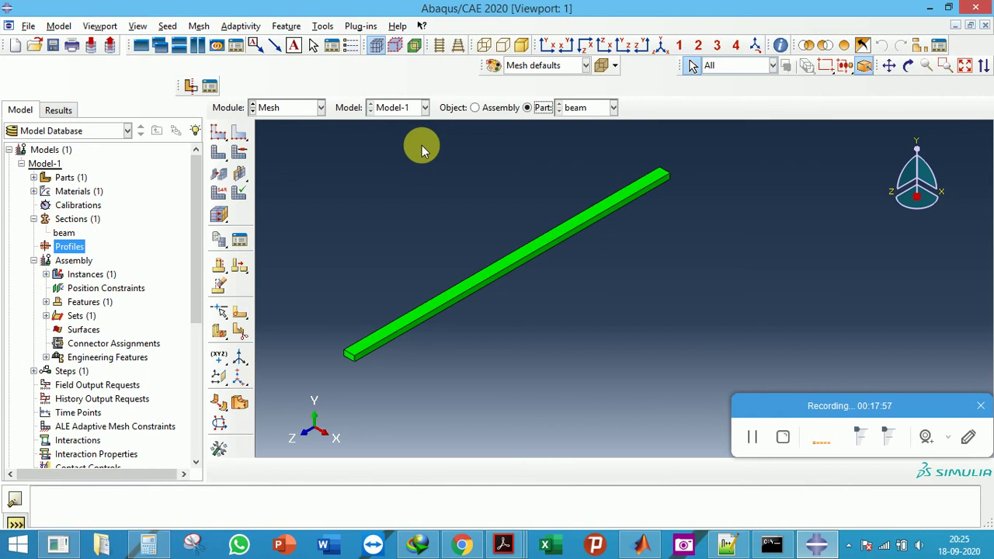
click(474, 108)
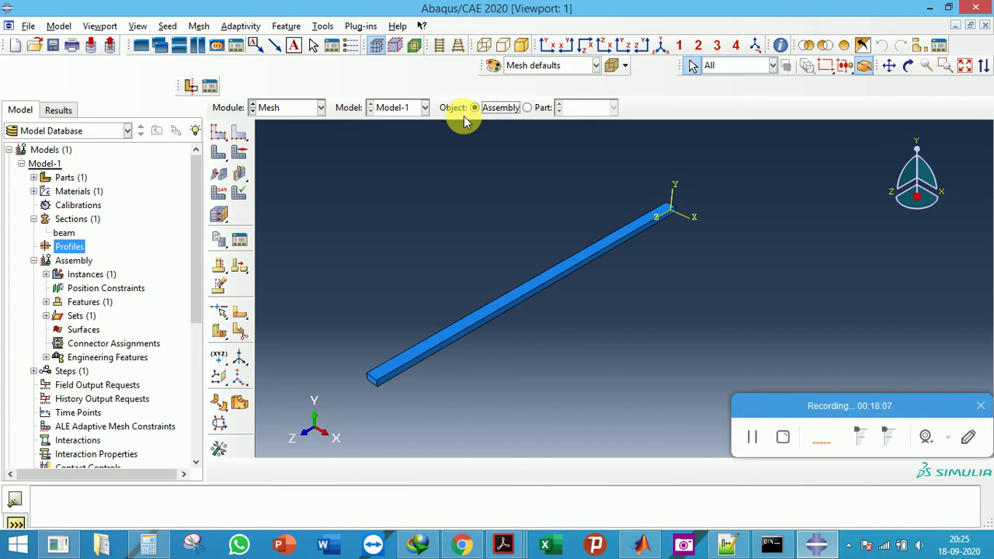
click(528, 108)
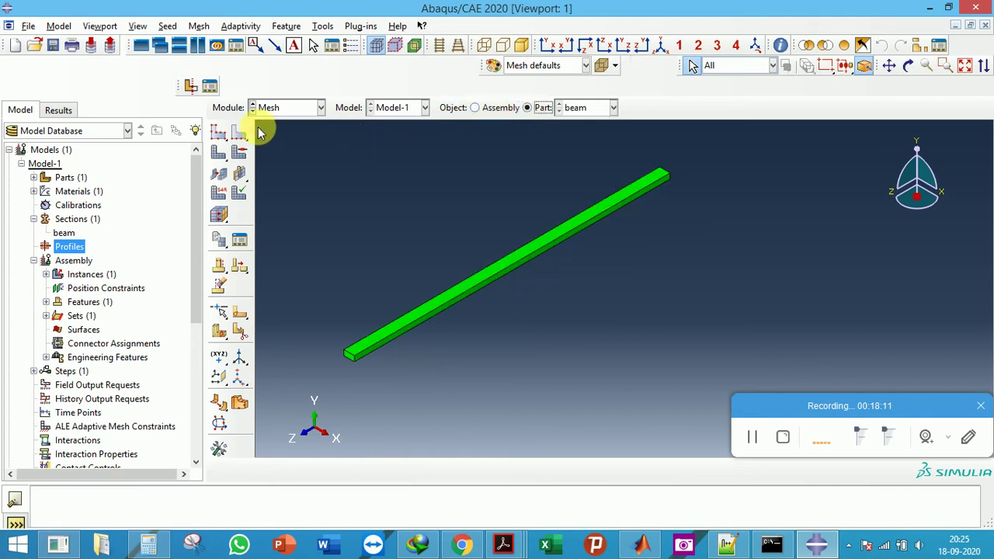
Seed the beam part with an approximate global size of 1.5 and mesh it
click(218, 132)
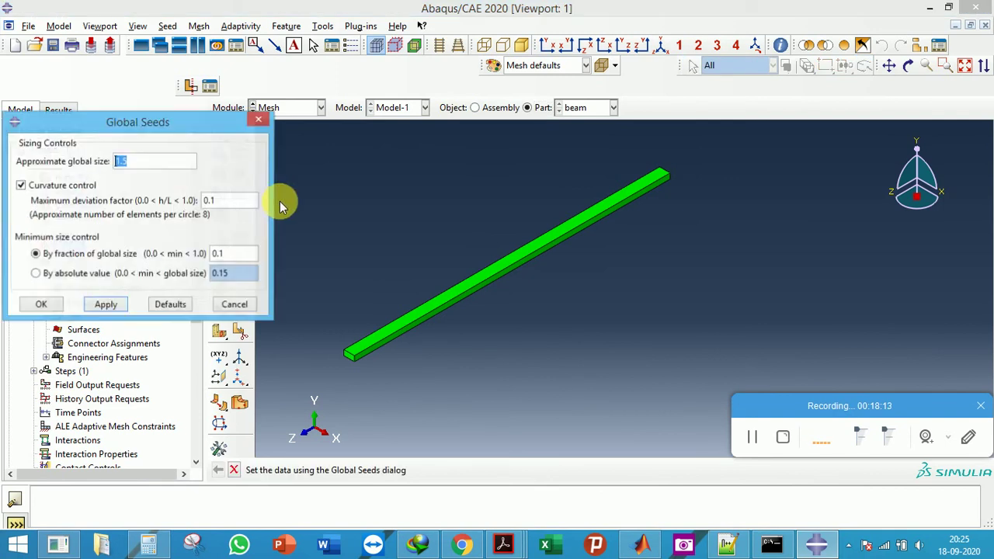
click(46, 305)
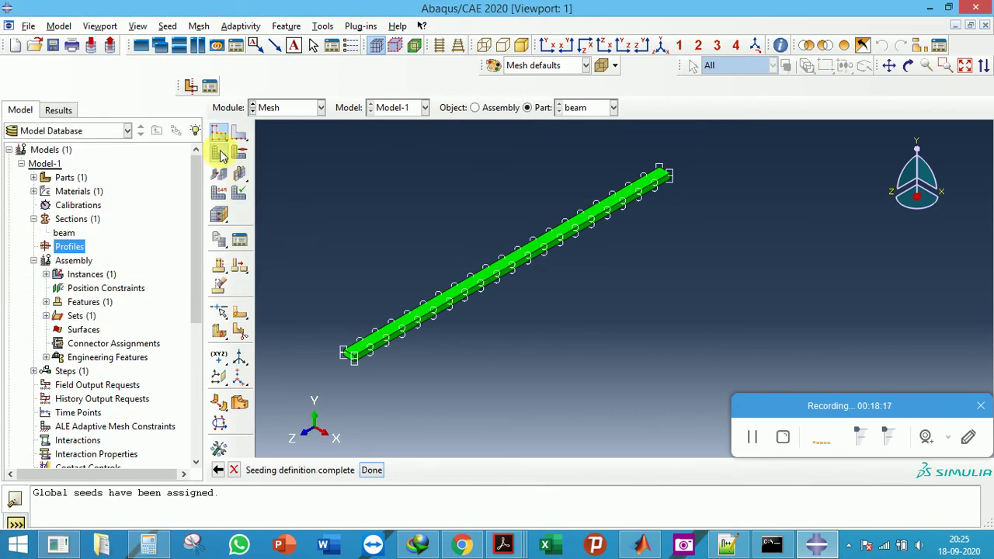
click(221, 154)
click(342, 470)
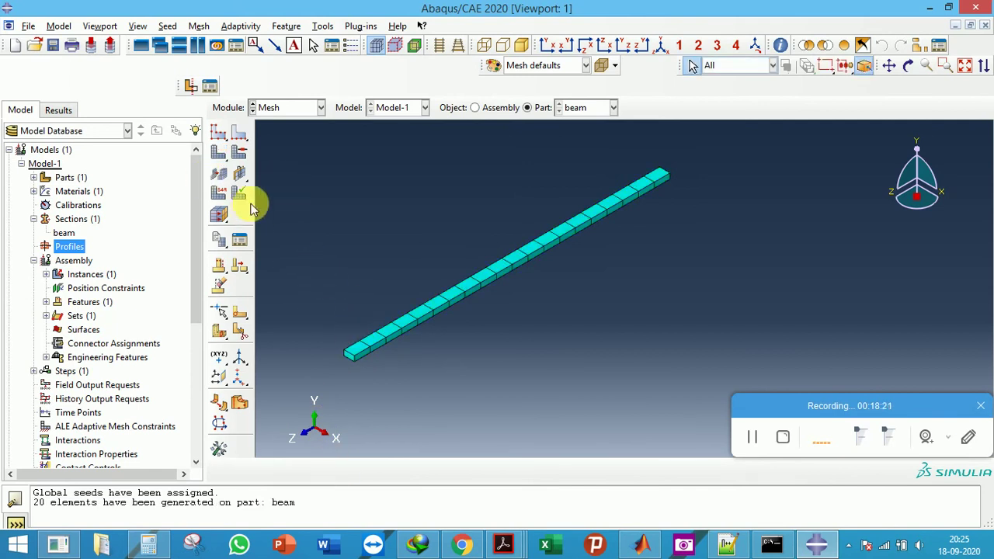
Reseed the beam part with a finer global size, delete the invalidated mesh, and mesh the part again
click(219, 134)
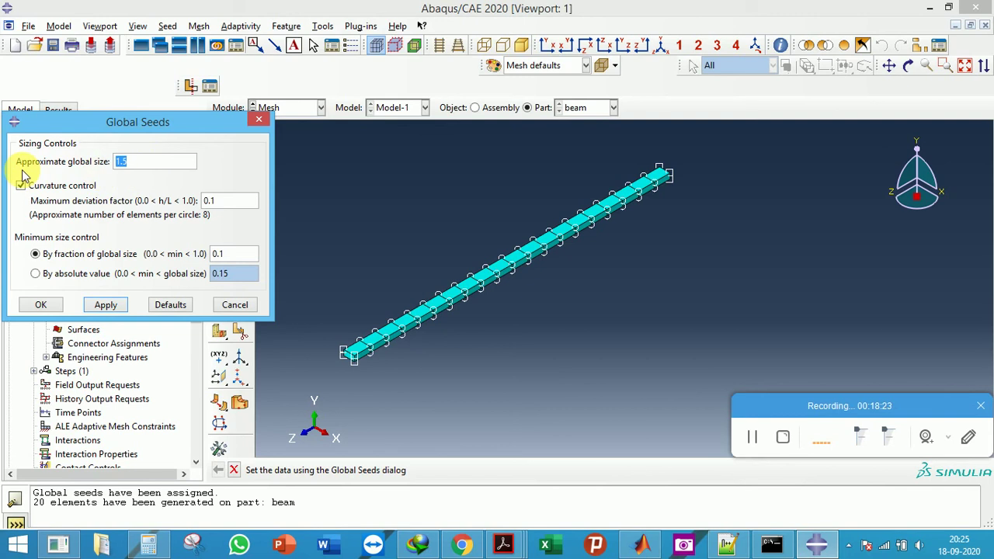
click(41, 305)
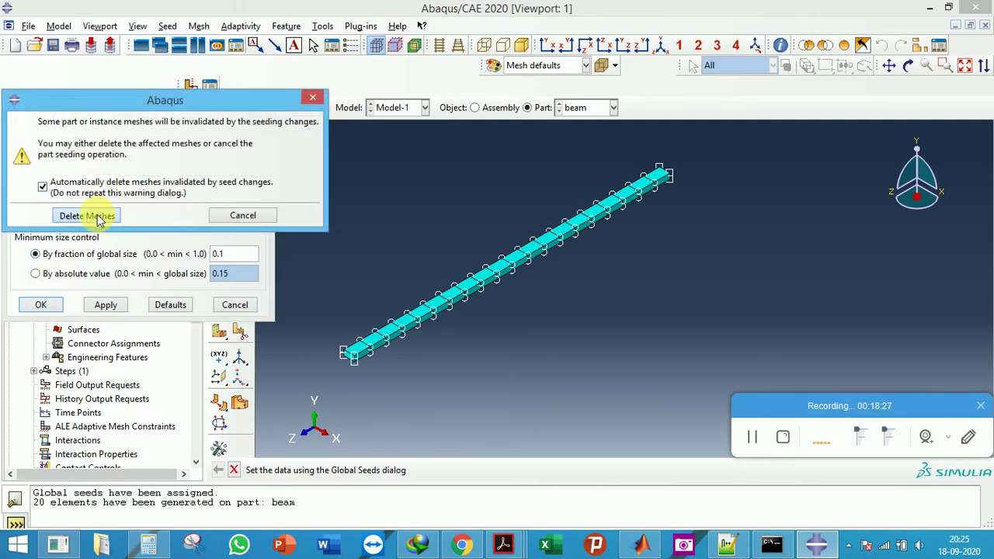
click(86, 215)
click(217, 159)
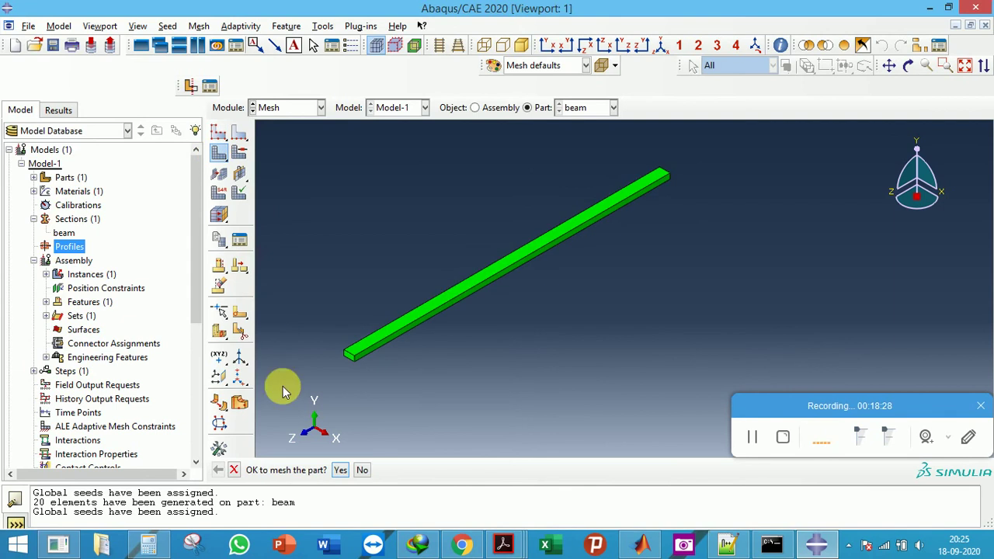
click(341, 470)
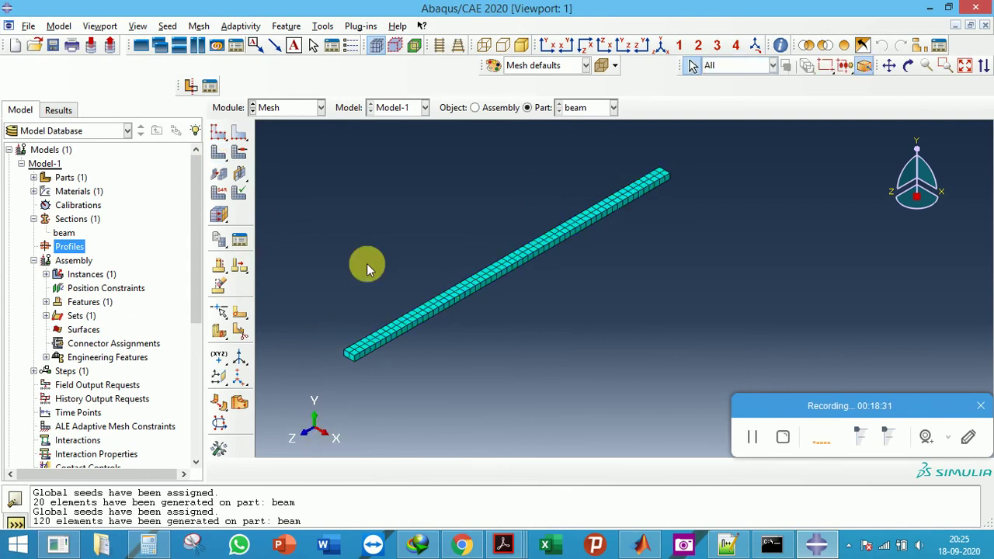
Examine the element families available in the Standard library for the whole beam, and leave the element type assignment without applying changes
click(218, 193)
drag(279, 139, 753, 395)
click(442, 470)
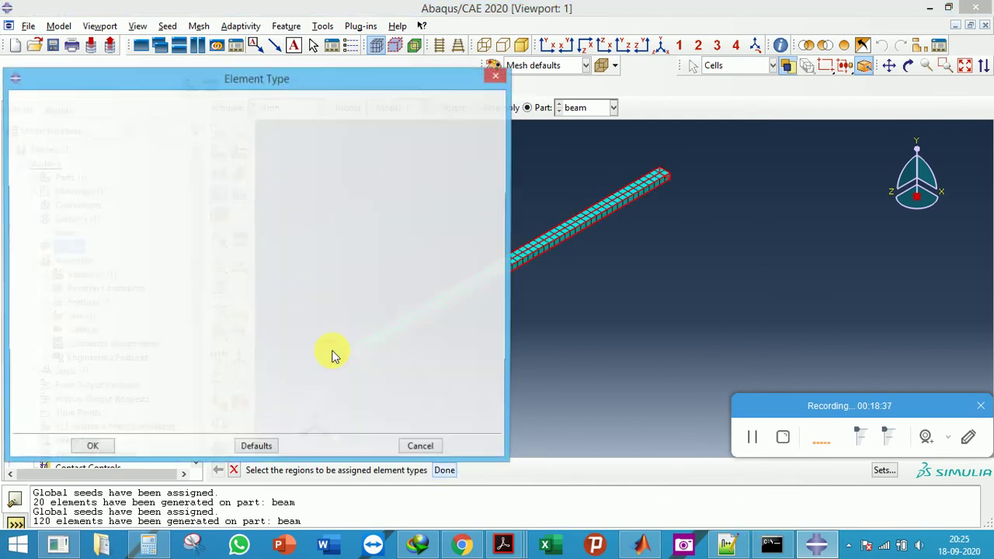
scroll(181, 148, down, 1)
scroll(181, 148, down, 9)
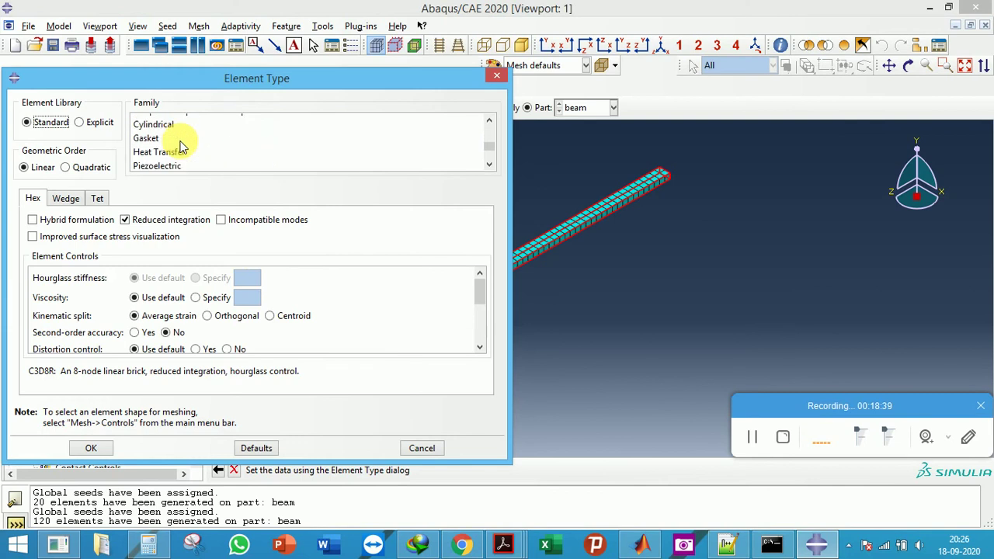
scroll(181, 155, up, 7)
scroll(181, 155, up, 3)
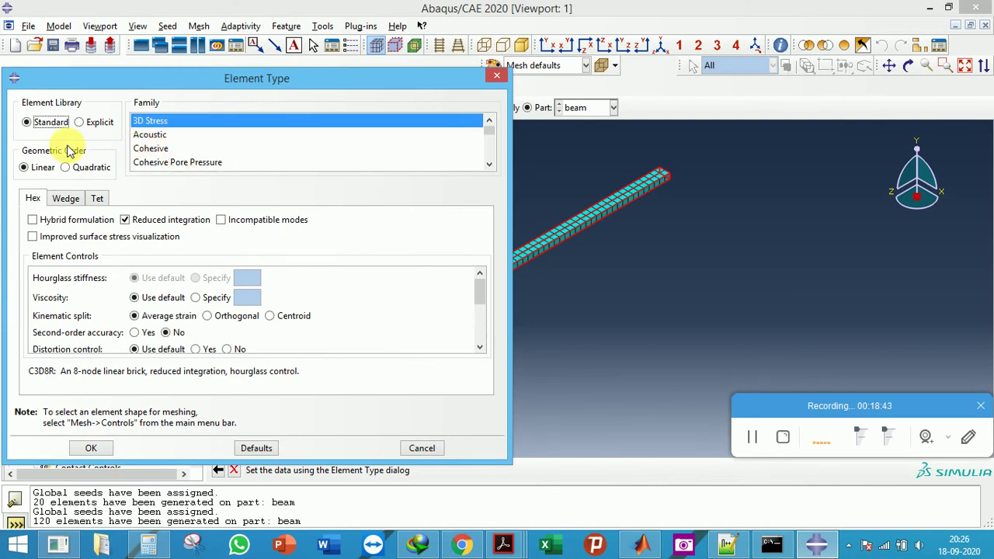
drag(122, 88, 169, 74)
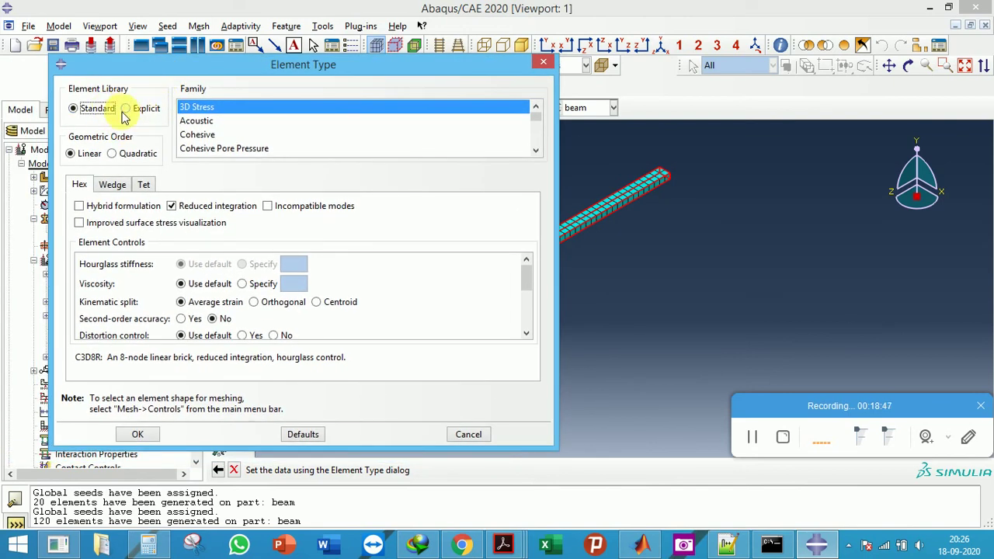
scroll(260, 149, down, 1)
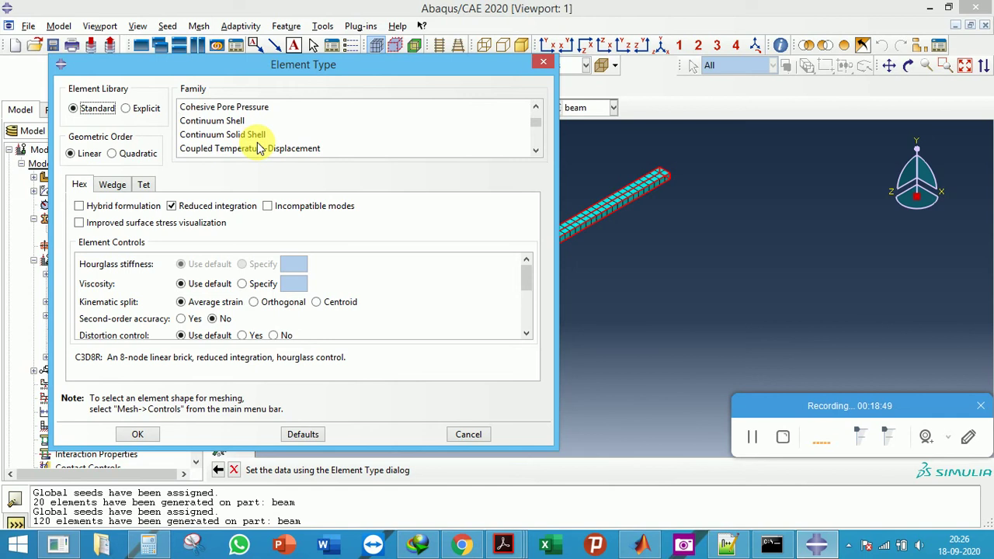
scroll(258, 148, down, 3)
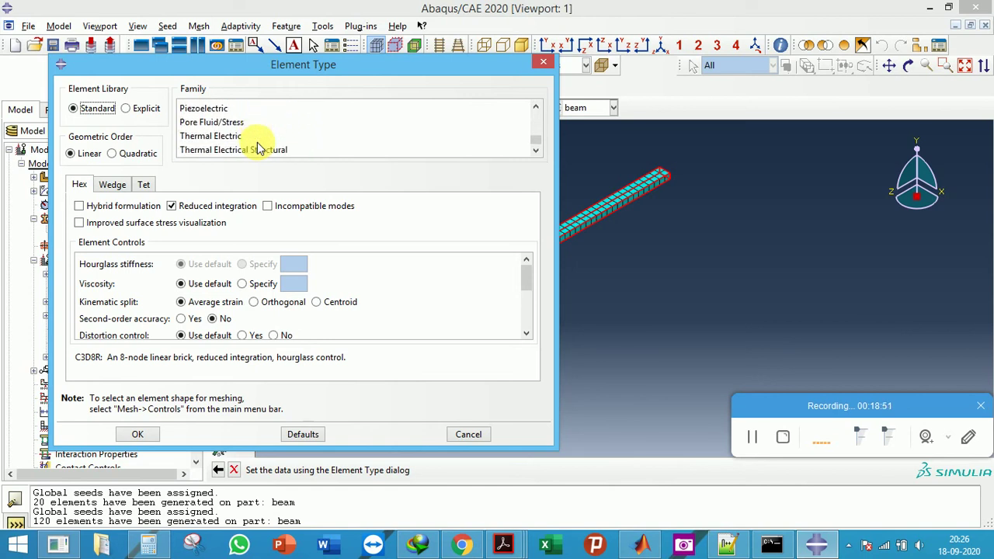
scroll(257, 142, up, 5)
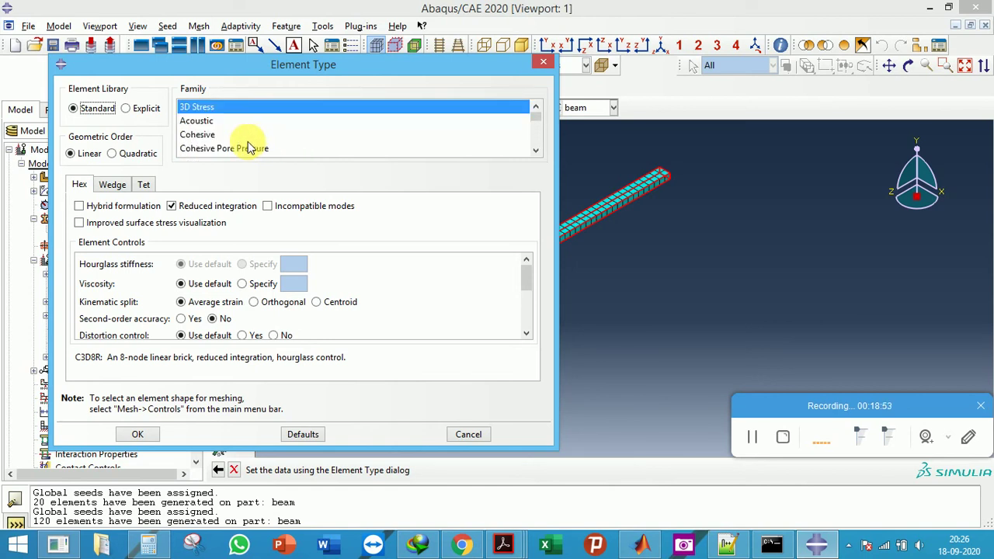
scroll(190, 136, down, 3)
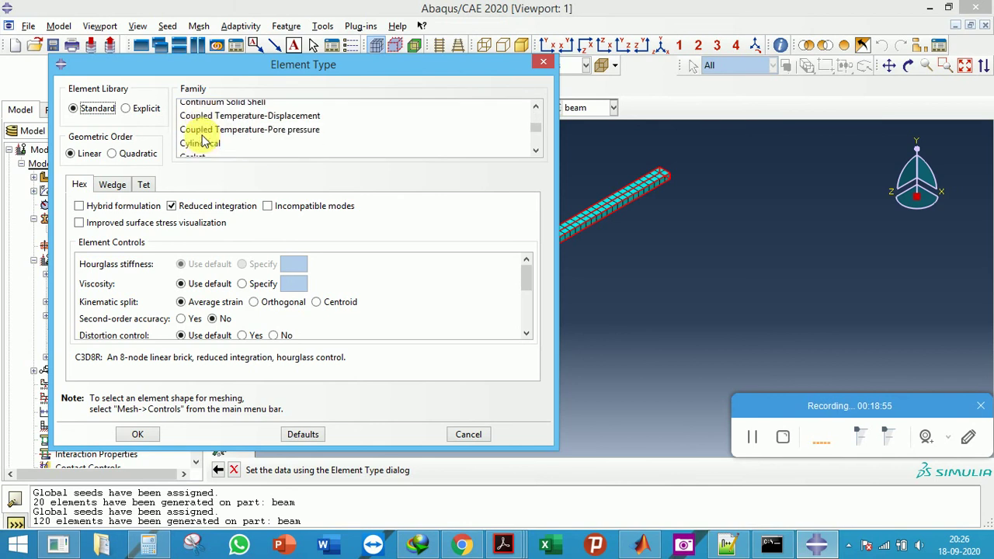
scroll(204, 139, up, 5)
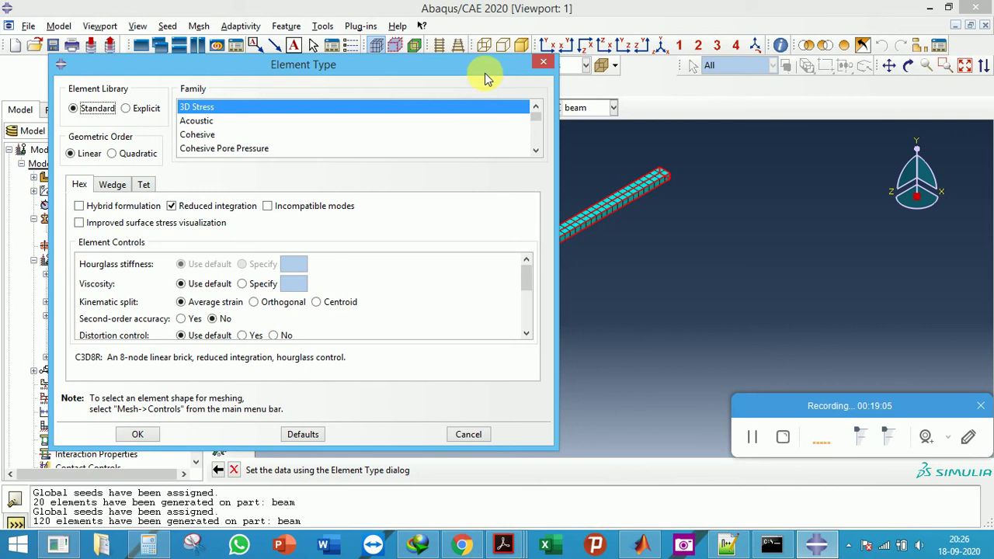
scroll(272, 136, down, 1)
scroll(271, 137, down, 7)
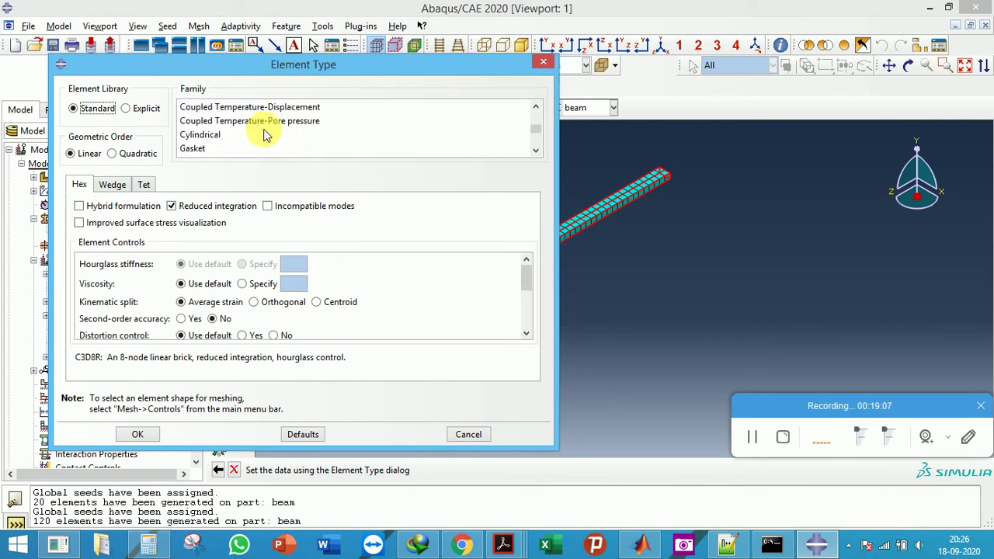
scroll(220, 133, up, 8)
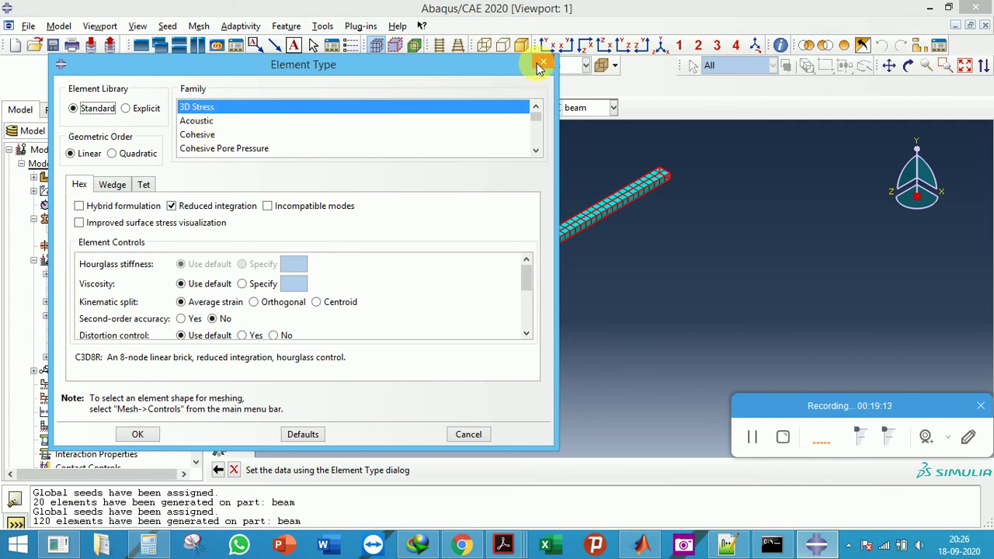
scroll(233, 124, down, 1)
scroll(231, 128, up, 1)
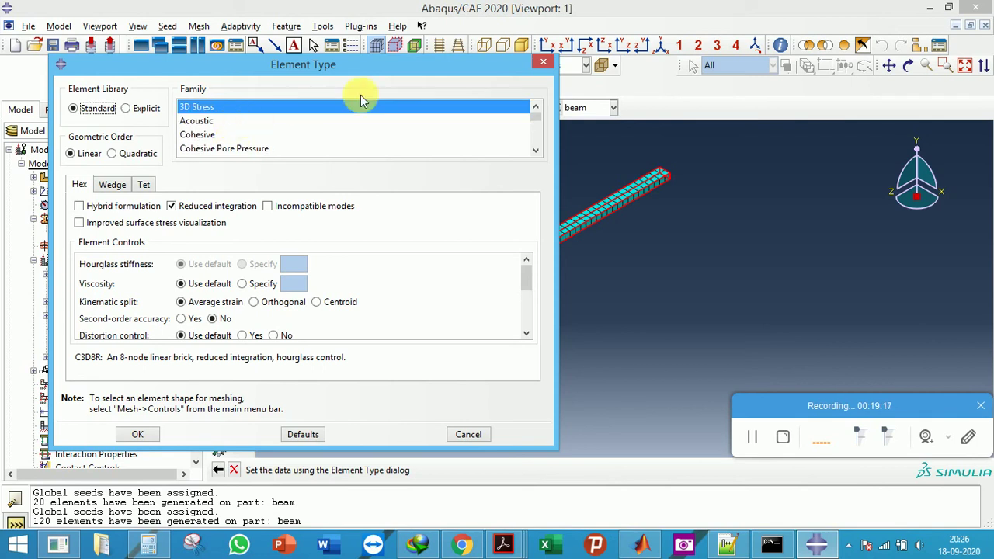
click(544, 61)
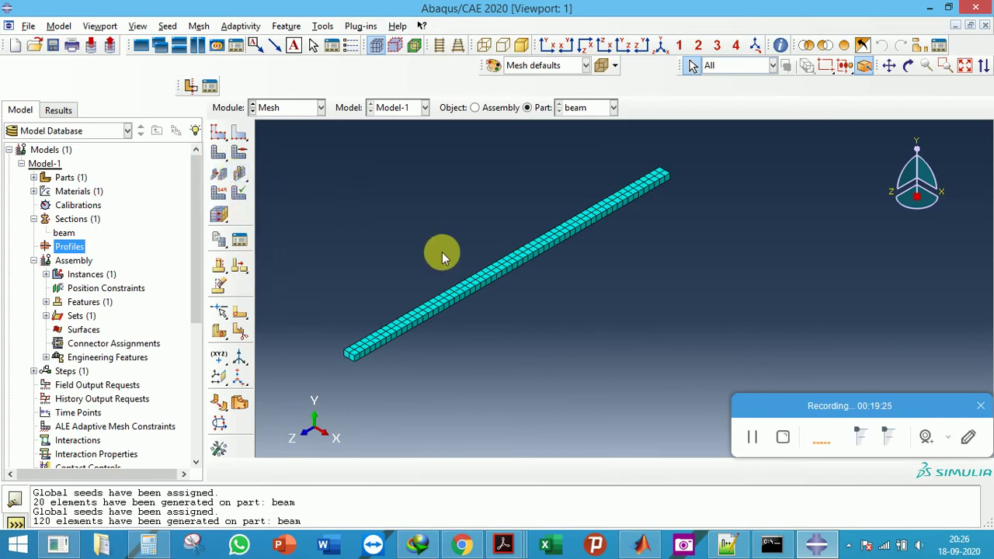
Review the inertia and crack types offered under the assembly's engineering features without creating either
scroll(359, 281, down, 1)
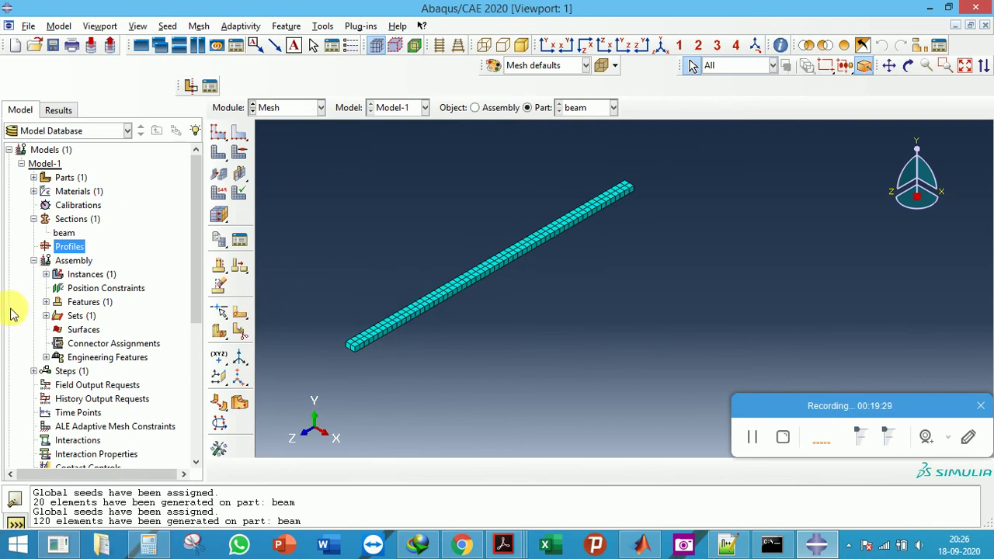
click(46, 358)
scroll(93, 374, down, 1)
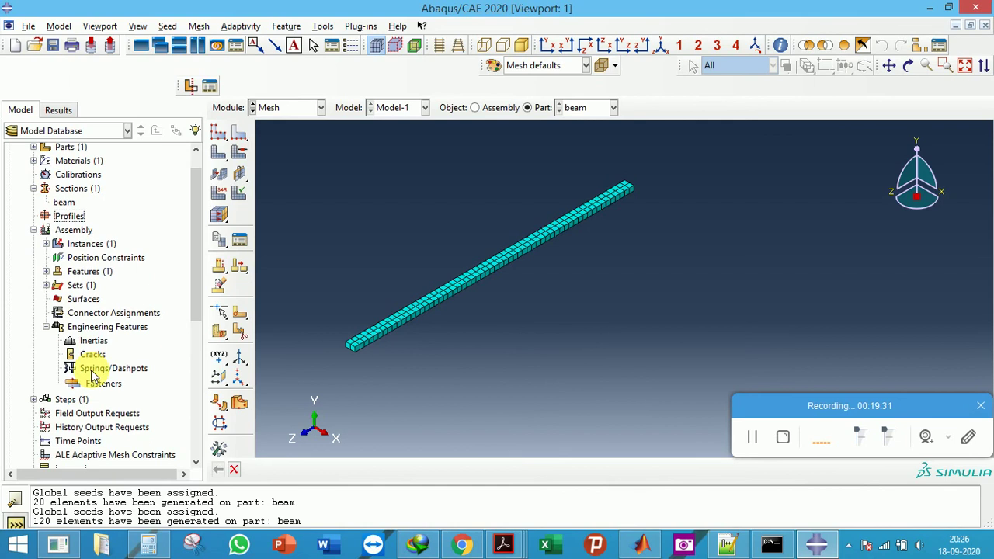
double_click(92, 331)
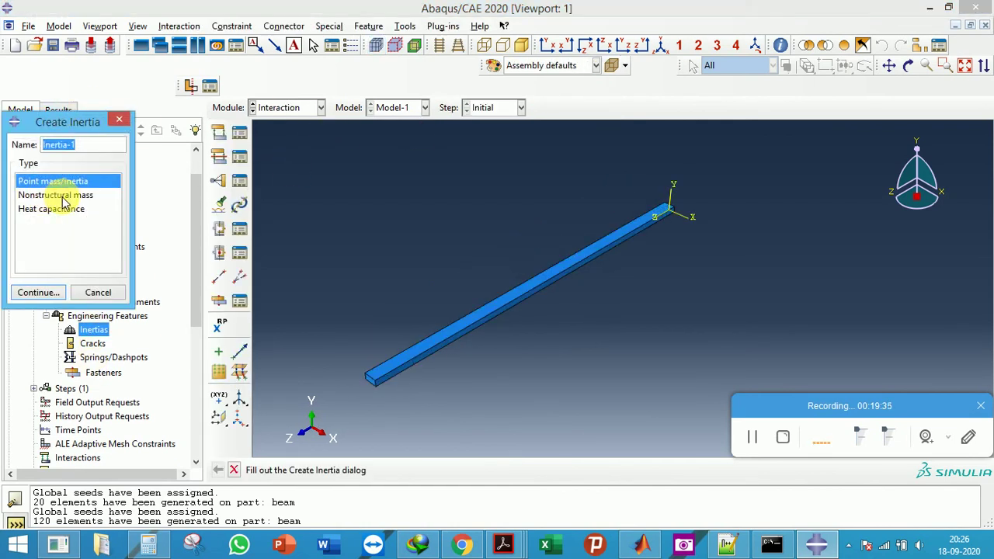
click(120, 122)
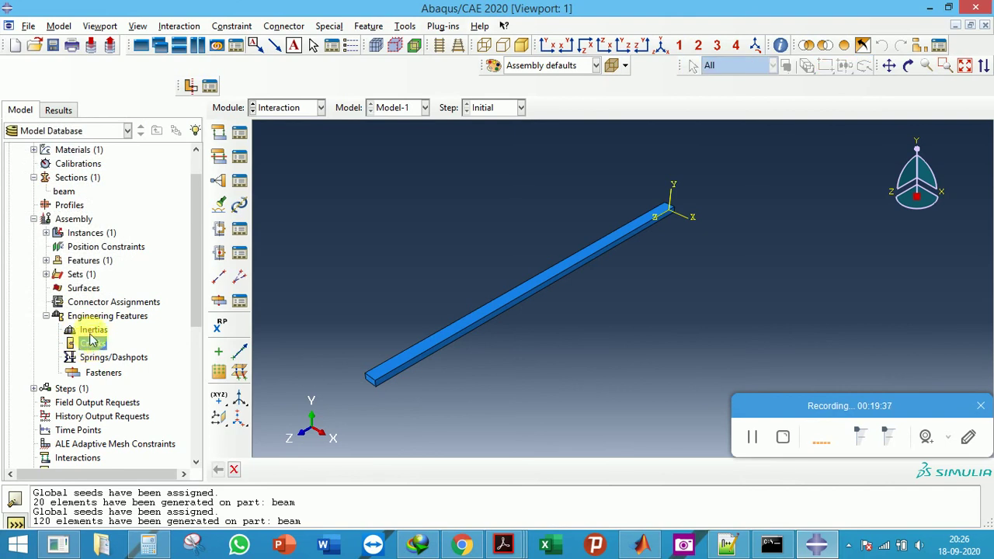
double_click(87, 344)
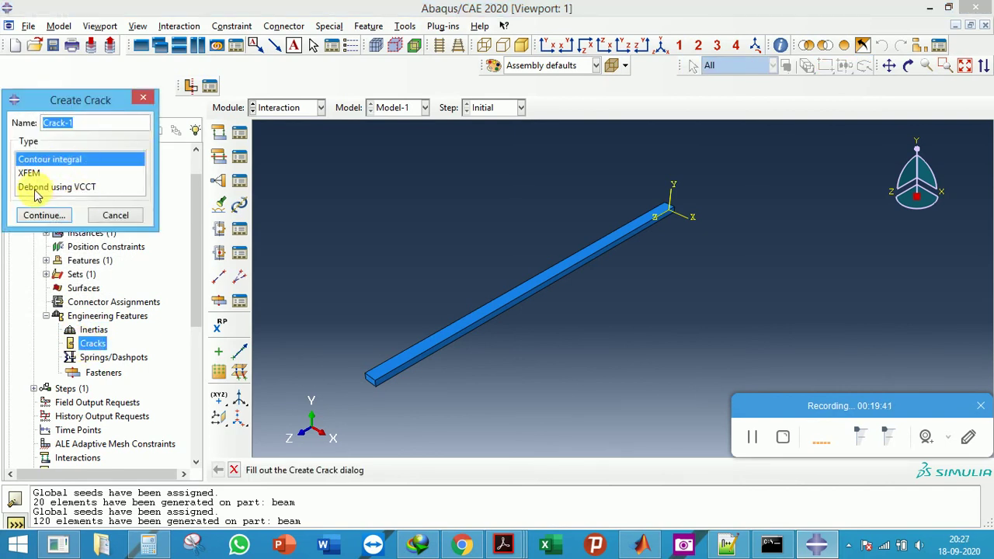
click(143, 97)
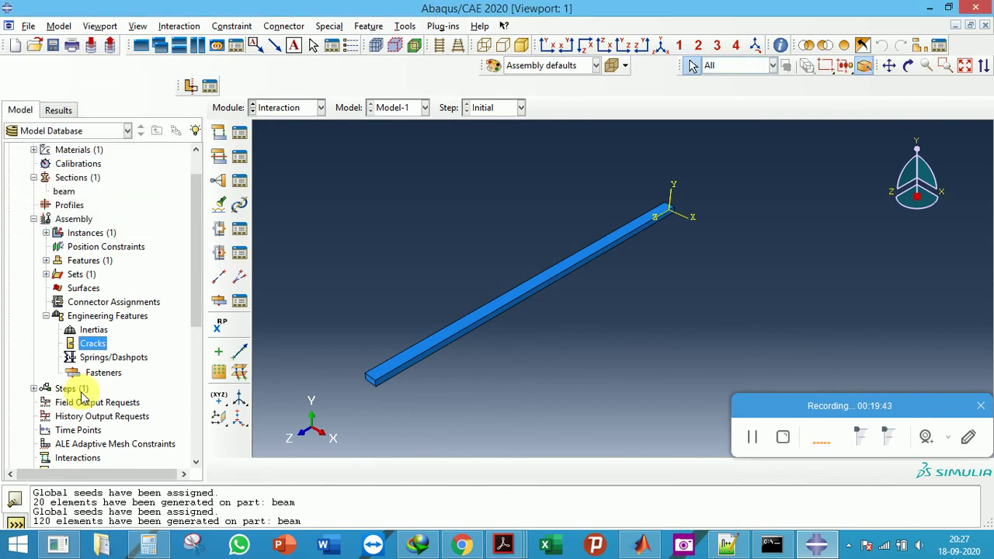
Review the springs/dashpots connectivity types, trying points to ground at the beam's near end, and leave without creating any
double_click(98, 360)
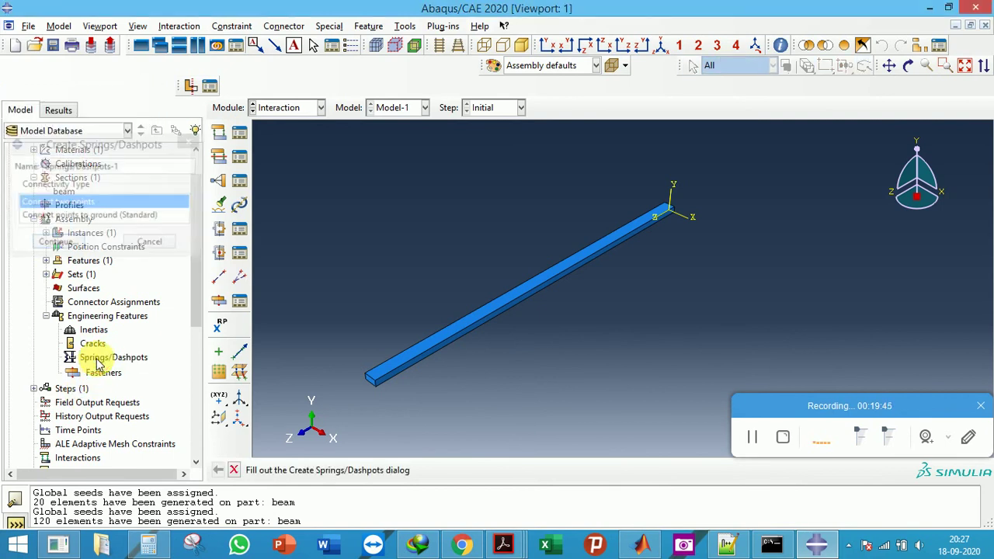
click(191, 138)
double_click(100, 354)
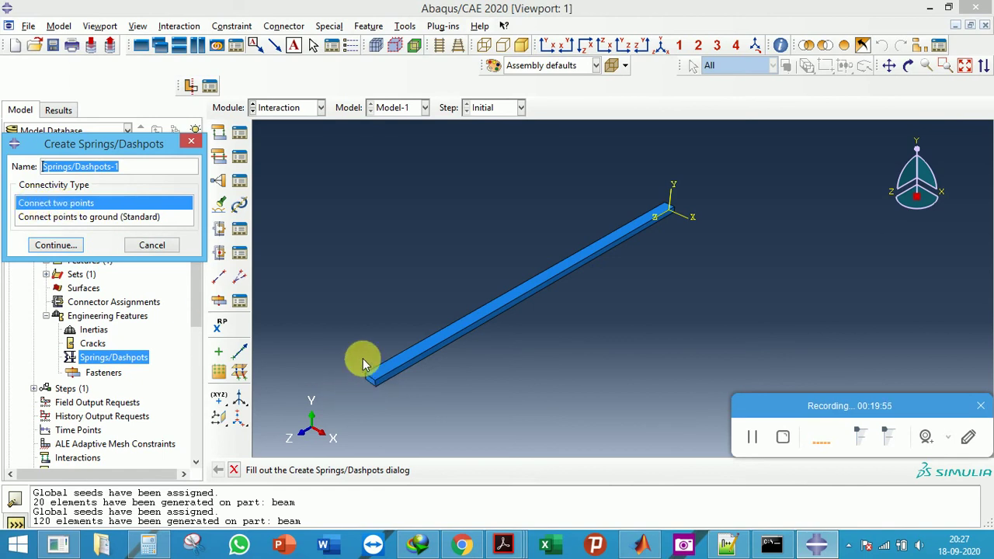
click(86, 216)
click(42, 243)
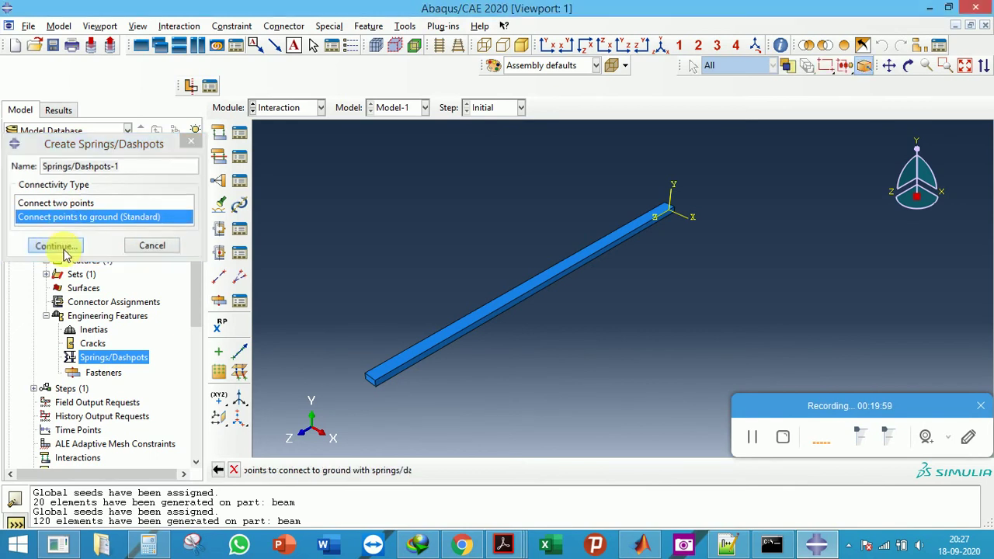
click(374, 386)
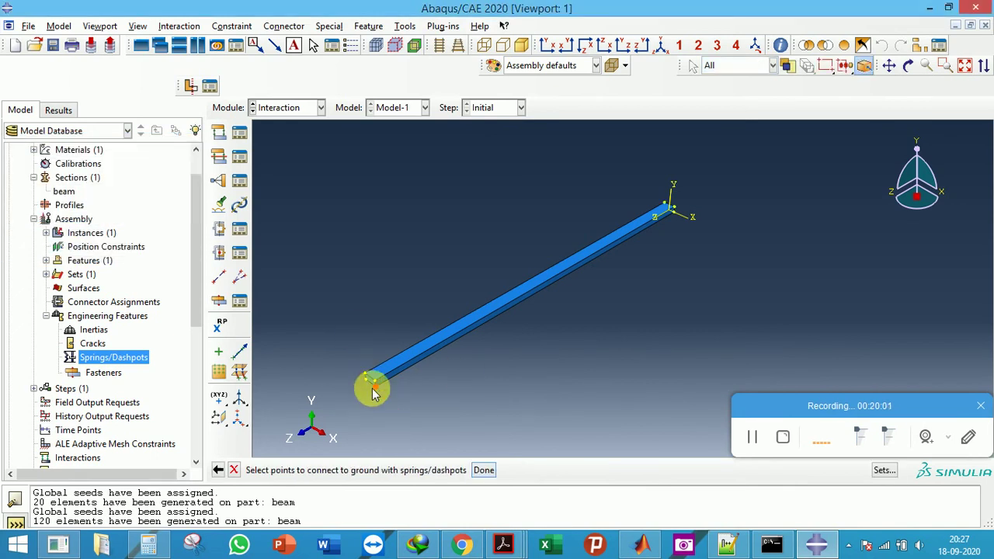
click(233, 470)
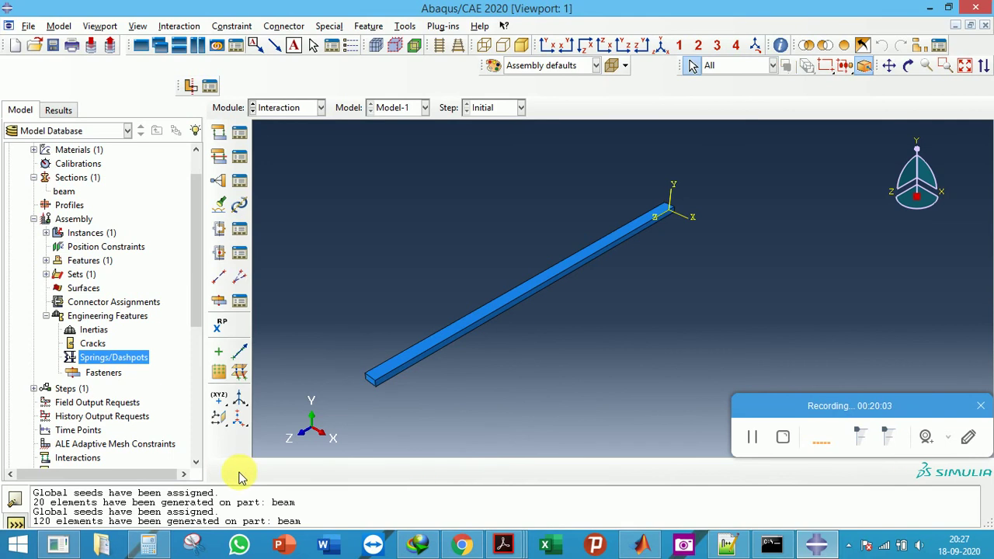
Switch to the Load module and check the managers for existing loads and boundary conditions
scroll(162, 284, down, 4)
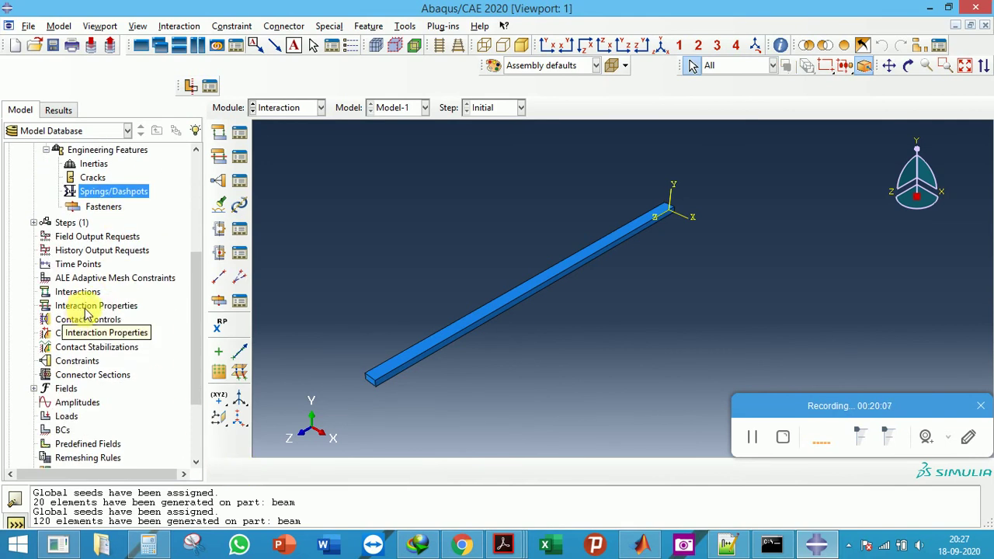
scroll(96, 260, up, 3)
scroll(95, 262, up, 2)
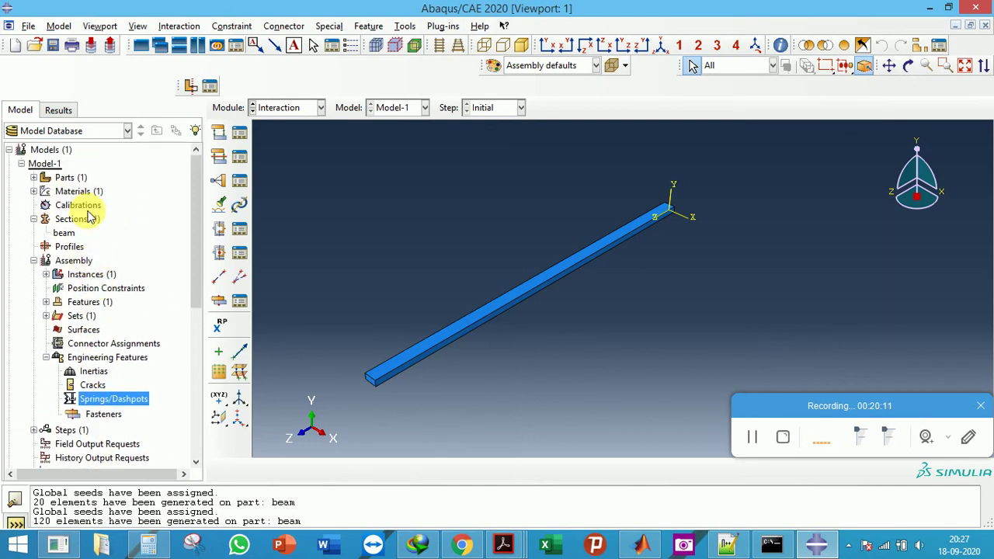
click(290, 109)
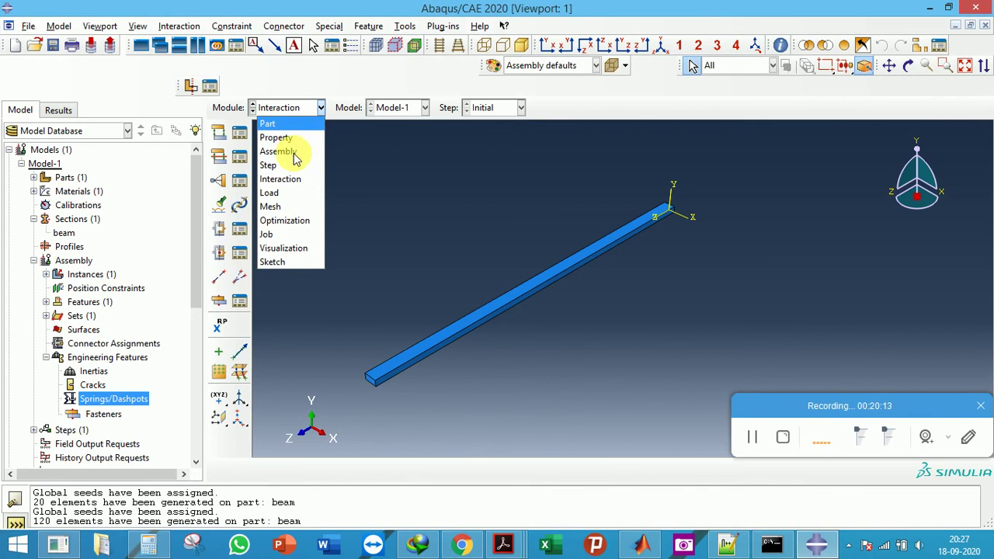
click(279, 194)
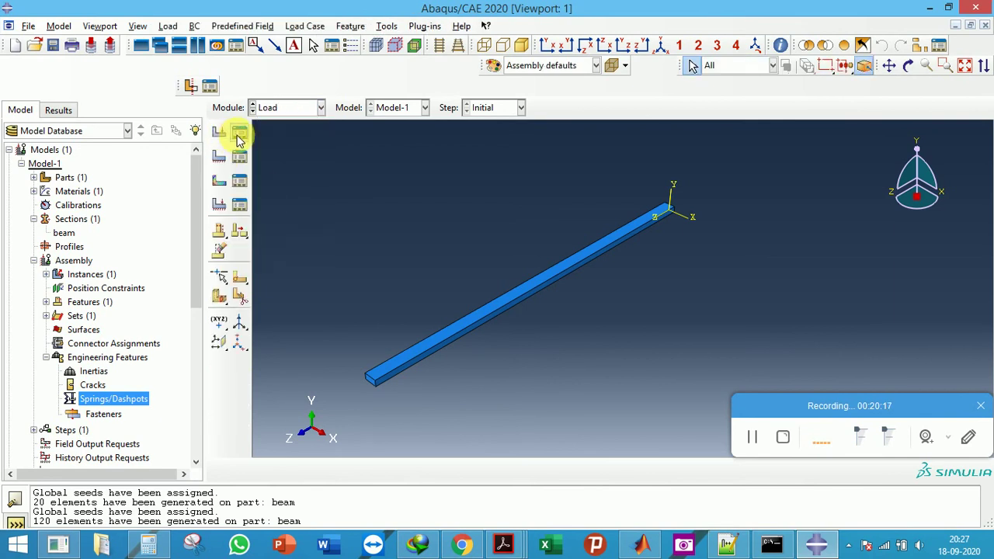
click(238, 137)
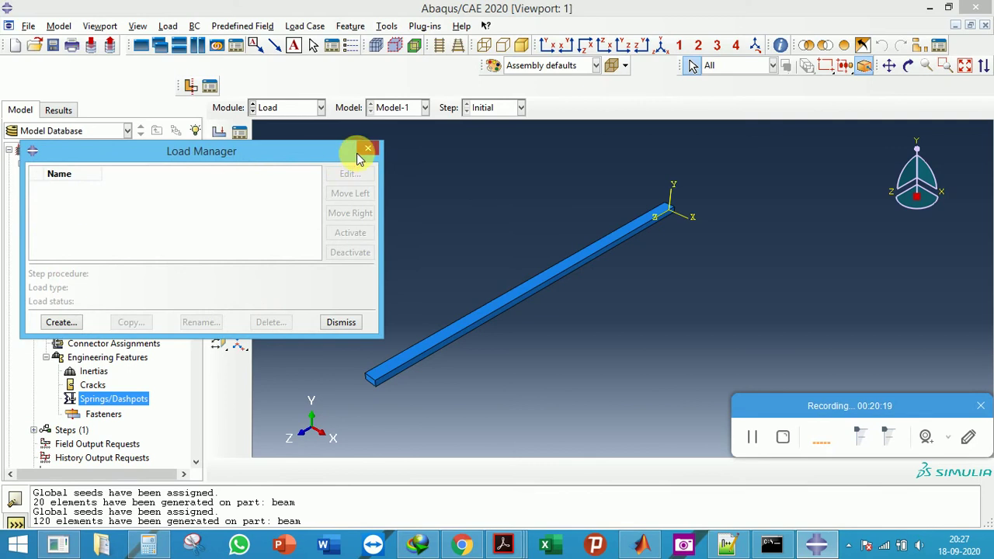
click(358, 152)
click(239, 158)
click(454, 136)
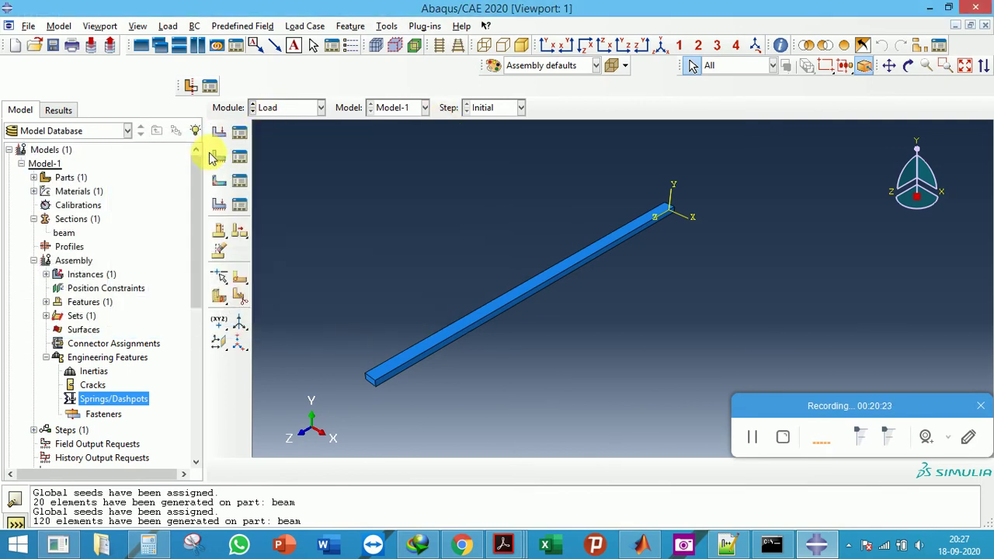
Start a mechanical boundary condition named static in the Initial step, using the Symmetry/Antisymmetry/Encastre type
click(219, 156)
click(70, 144)
click(69, 143)
key(shift+Tab)
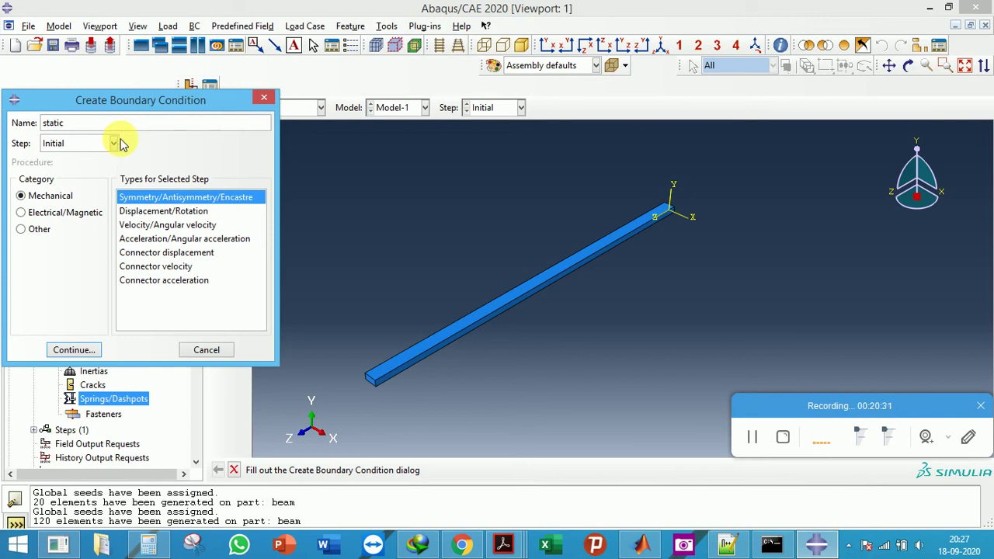
drag(64, 123, 58, 124)
click(62, 123)
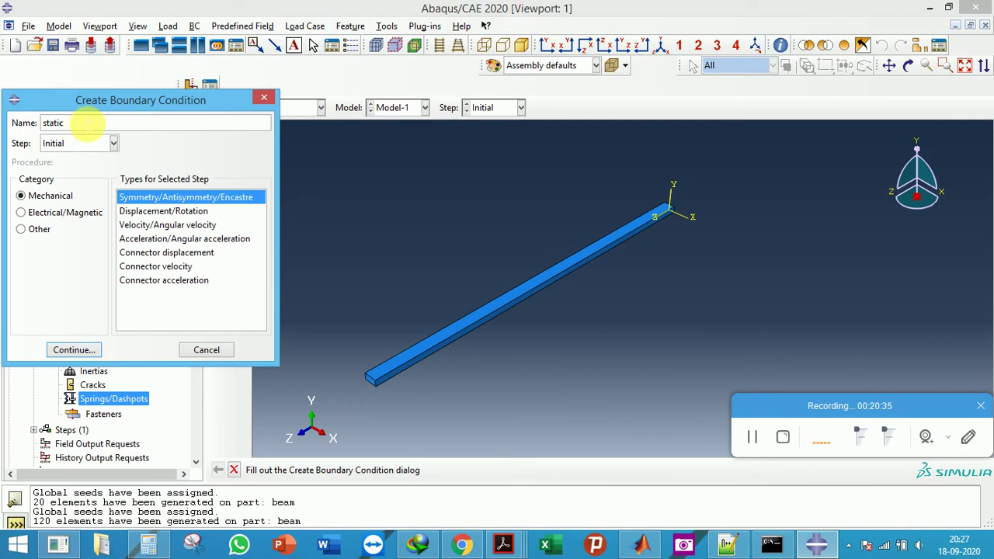
click(153, 210)
click(146, 198)
click(140, 211)
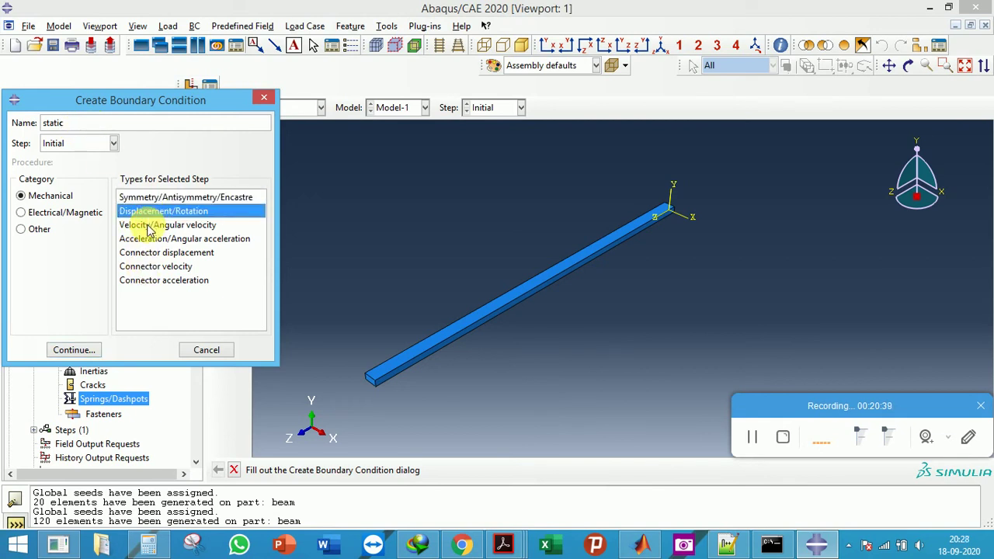
click(149, 226)
click(148, 239)
click(151, 197)
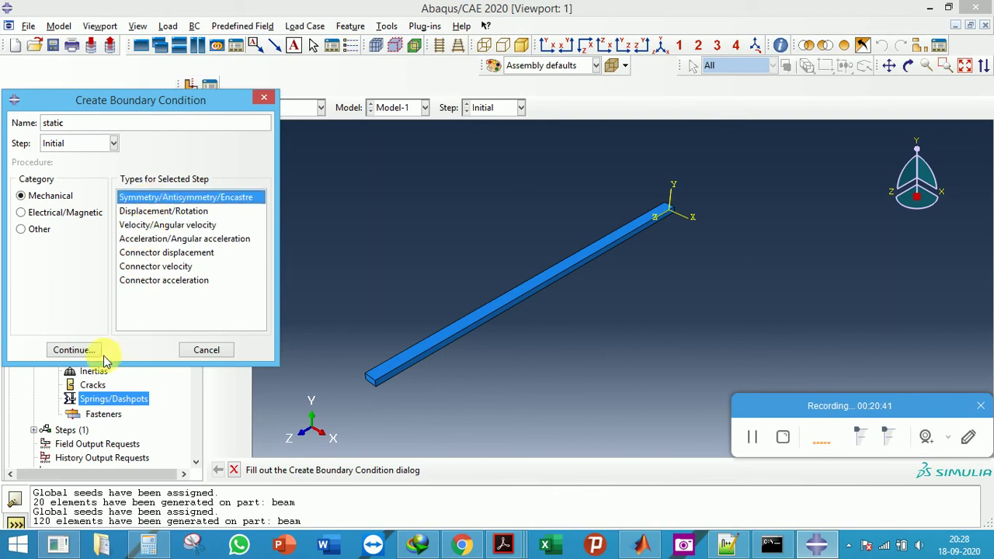
Assign the boundary condition to the beam's near end face and fix it as ENCASTRE
click(97, 351)
scroll(359, 393, up, 4)
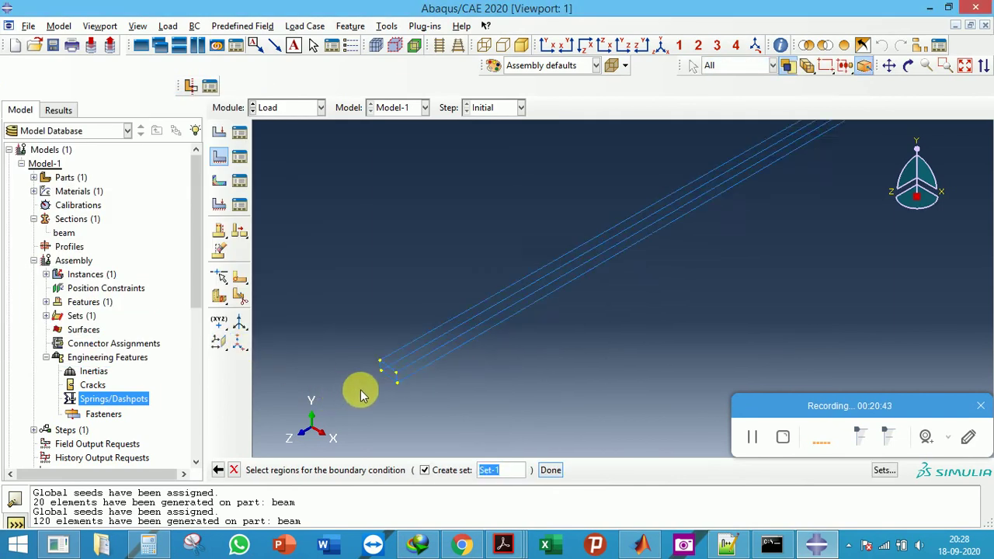
click(388, 376)
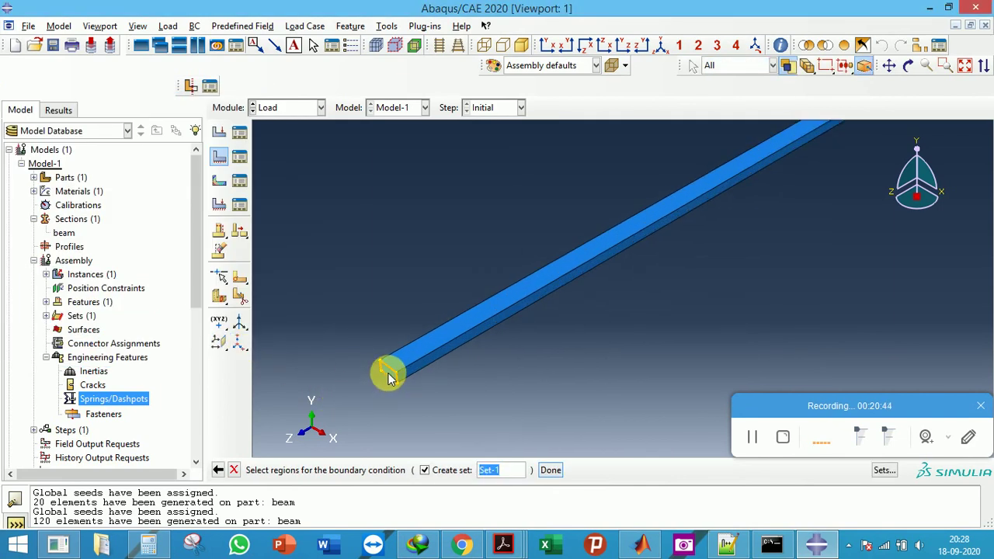
click(553, 476)
click(32, 308)
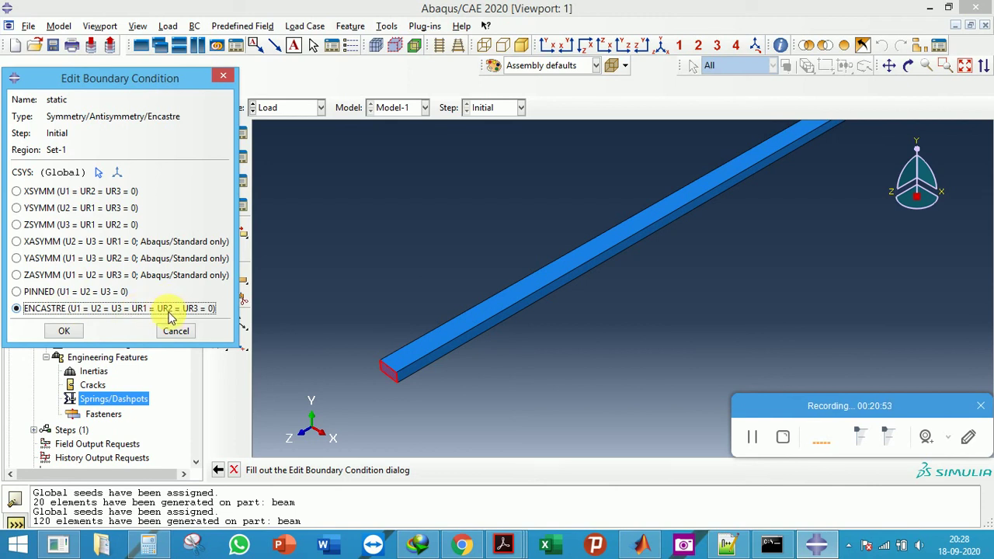
click(64, 330)
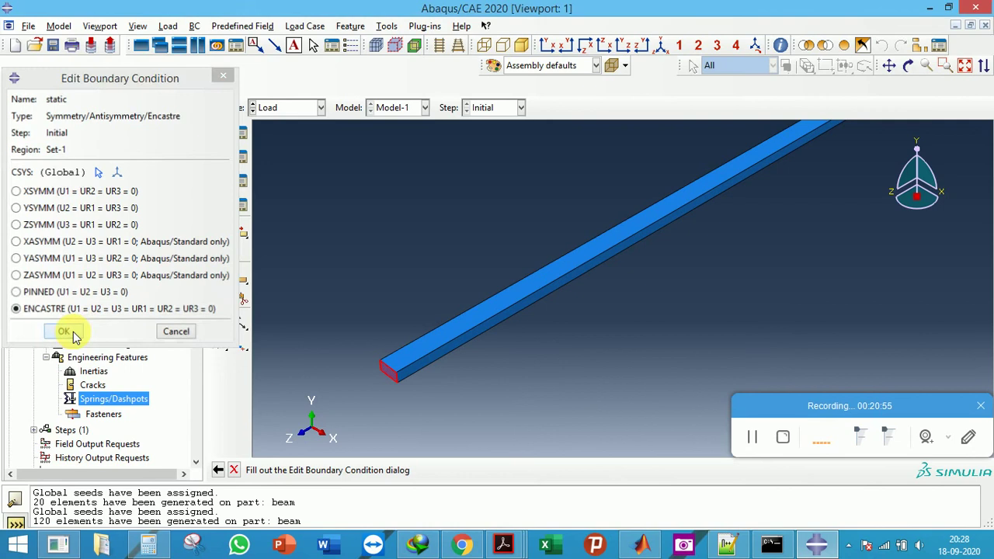
scroll(351, 347, down, 2)
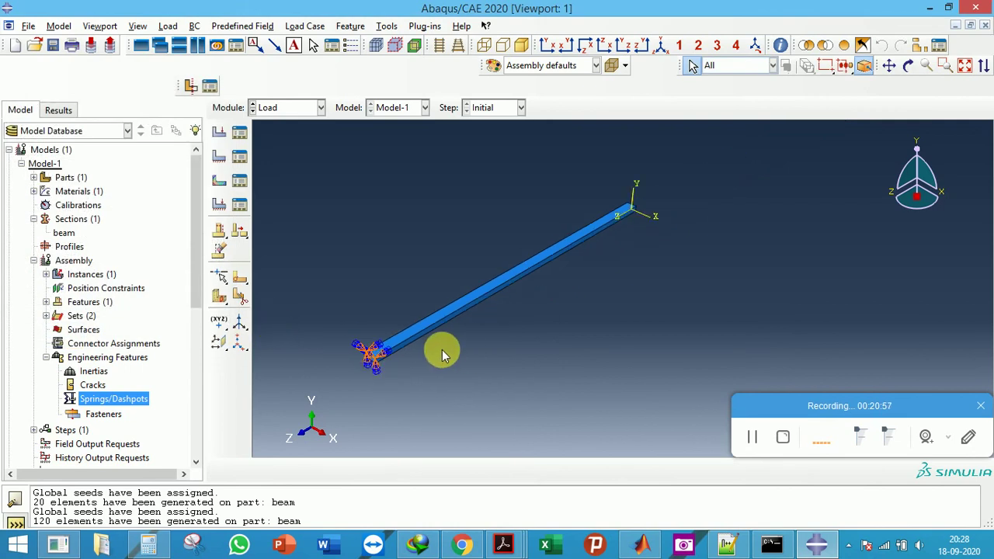
click(228, 144)
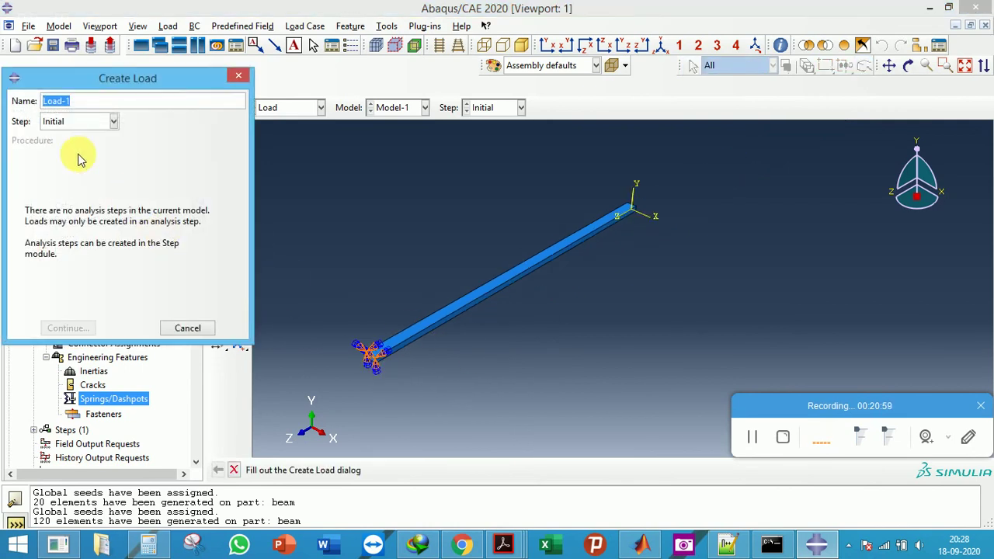
click(75, 124)
click(75, 124)
click(238, 75)
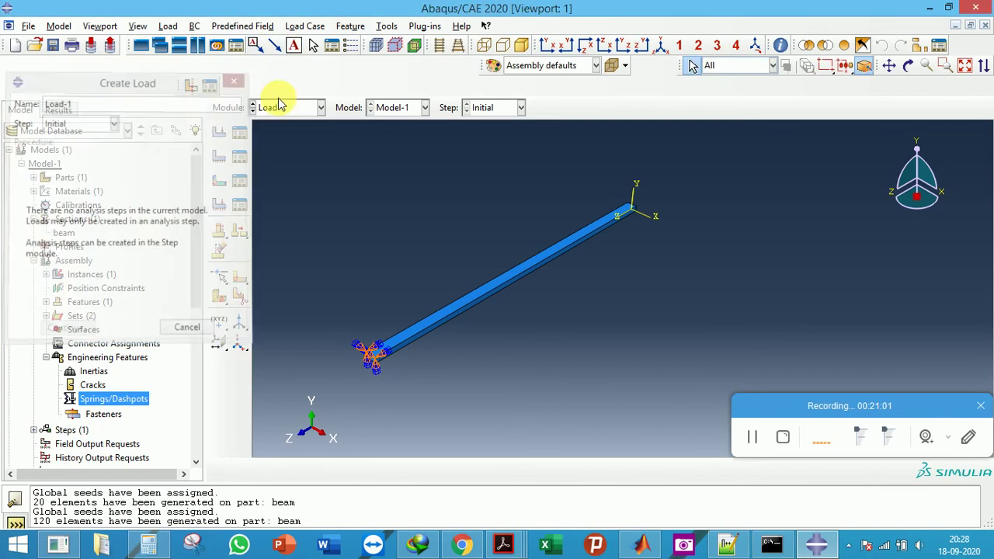
In the Step module, create a Static, General step named static after Initial, with a time period of 2
click(277, 106)
click(268, 166)
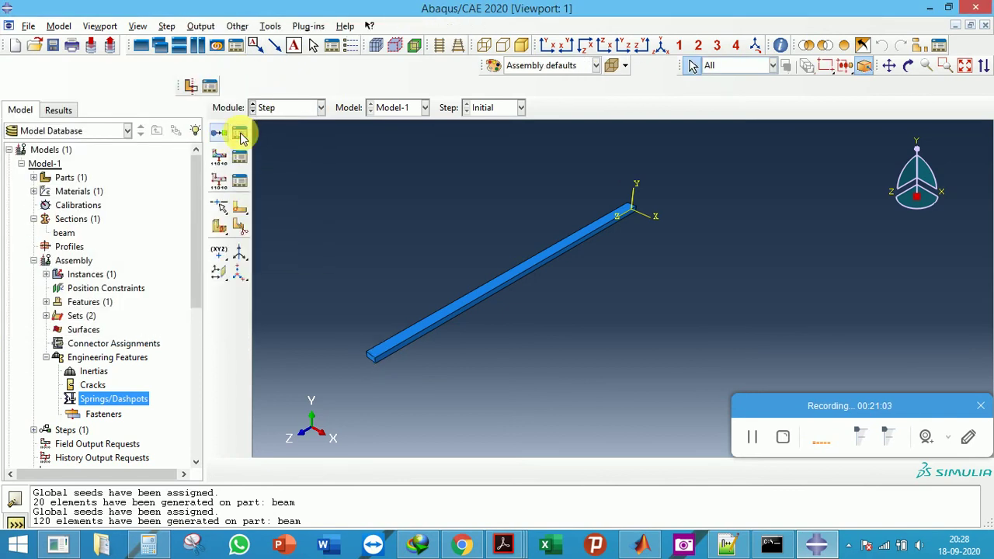
click(238, 133)
click(80, 339)
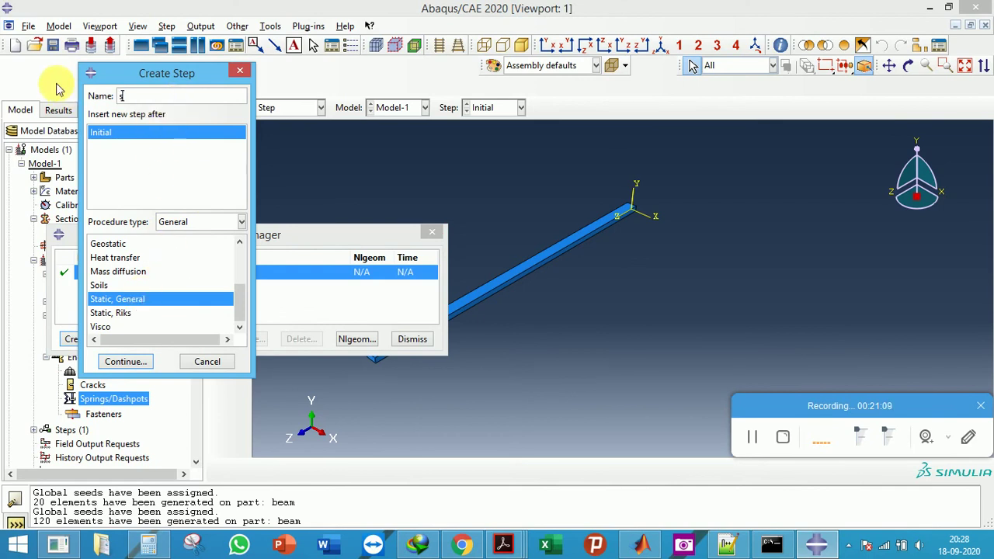
text(static)
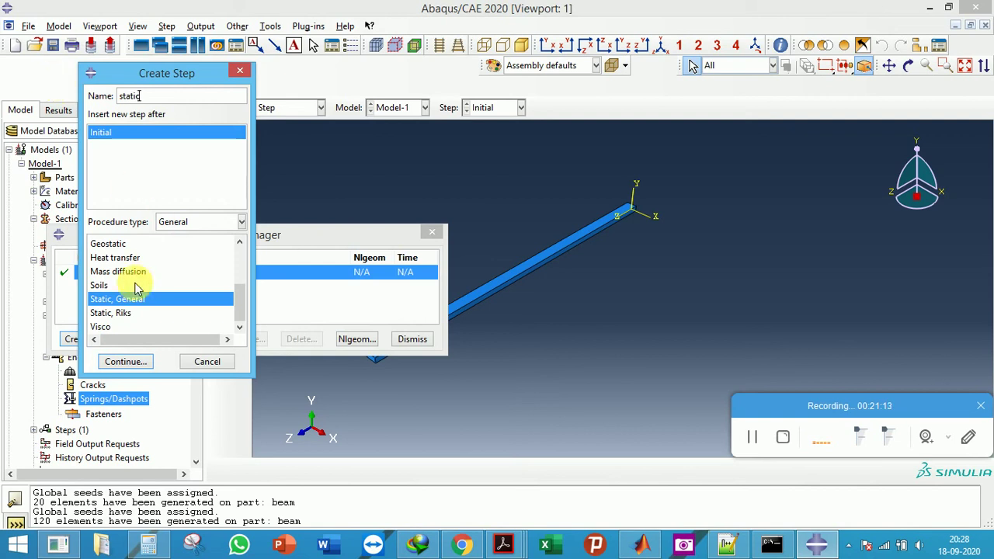
click(126, 362)
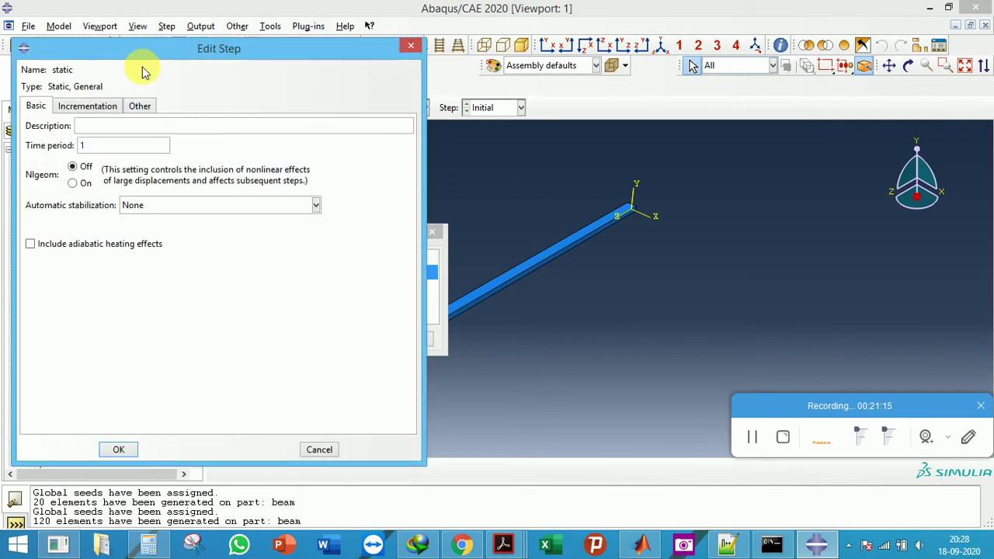
drag(143, 138, 96, 137)
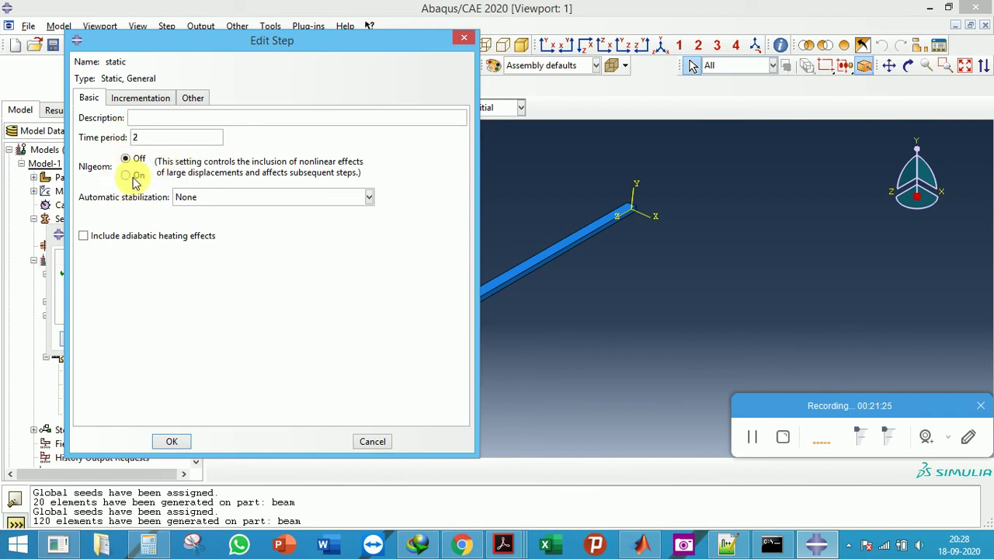
text(2)
Set the step's maximum number of increments to 100000 and its increment sizes to 0.01 initial, 2E-015 minimum and 0.1 maximum
click(134, 106)
click(95, 99)
click(129, 99)
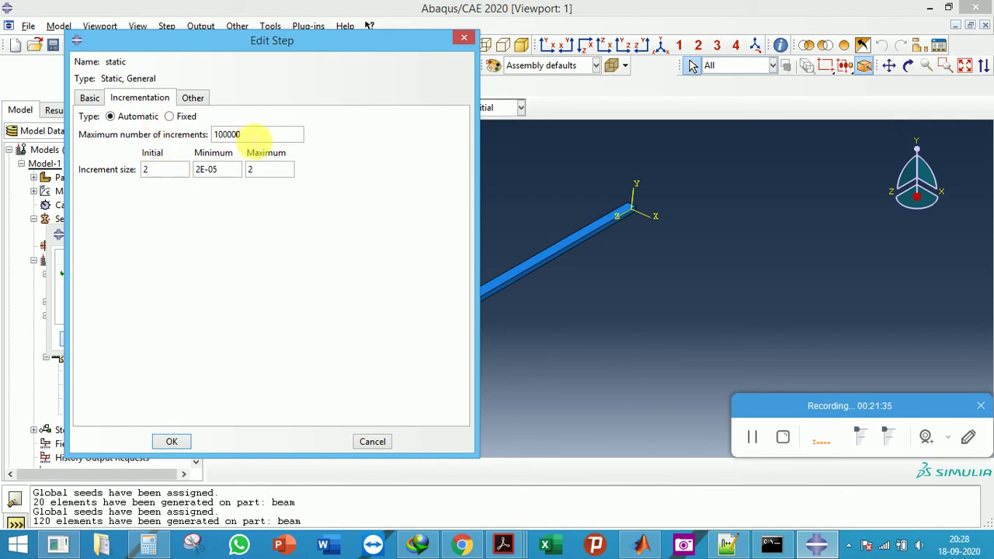
double_click(167, 169)
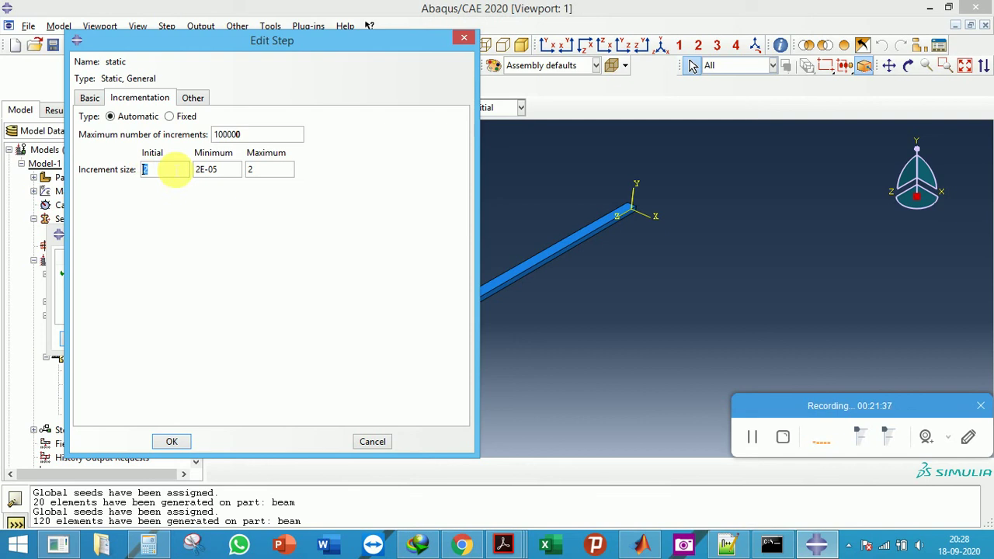
drag(166, 171, 155, 179)
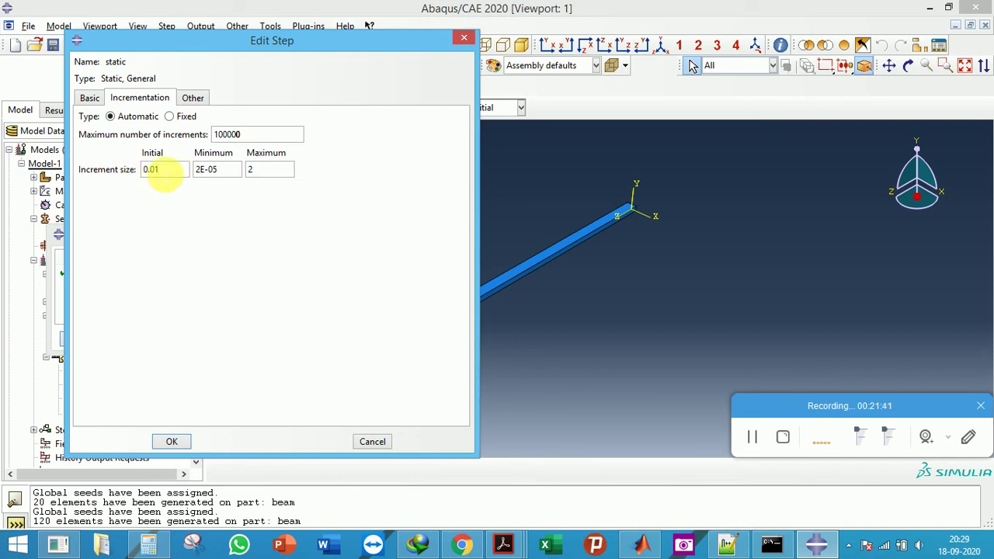
double_click(217, 174)
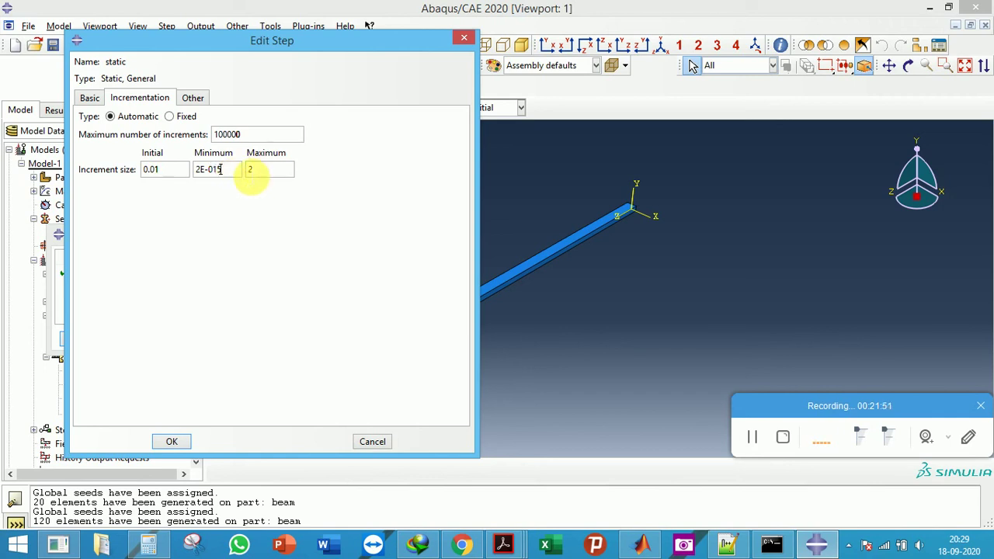
double_click(274, 174)
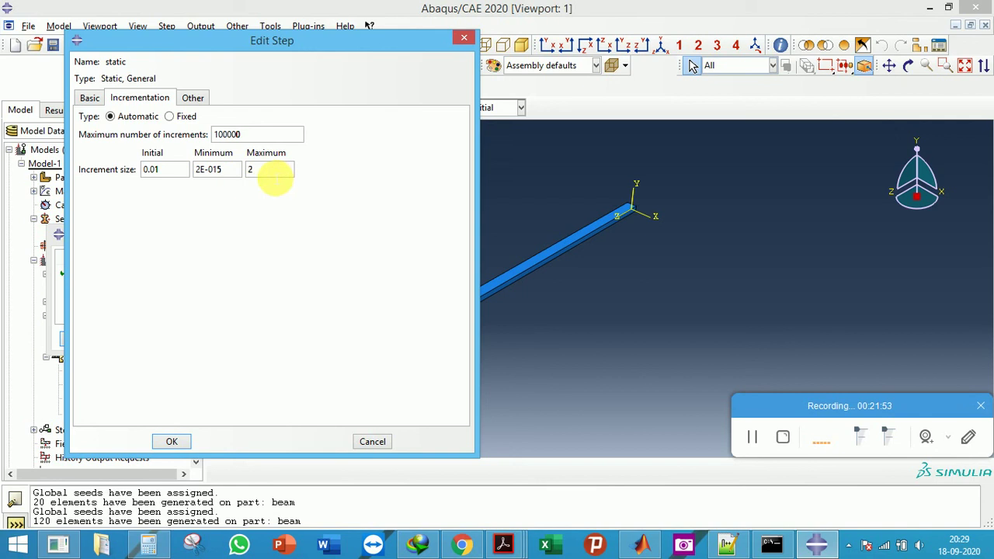
key(BackSpace)
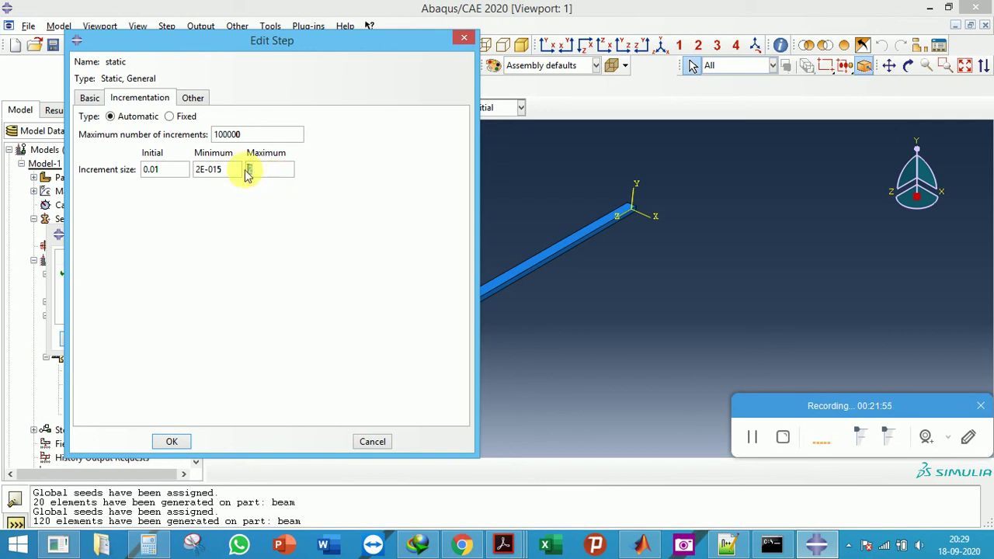
text(0.1)
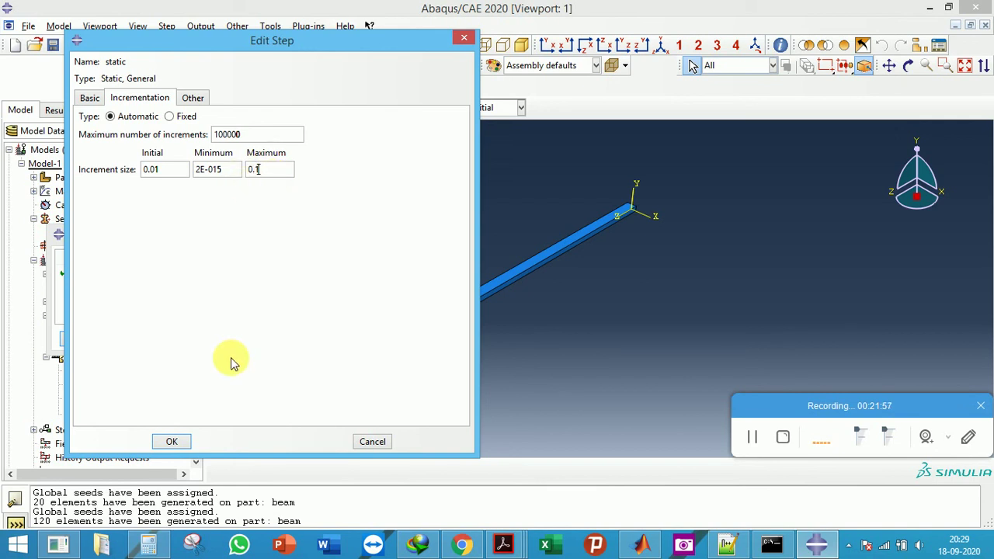
click(183, 445)
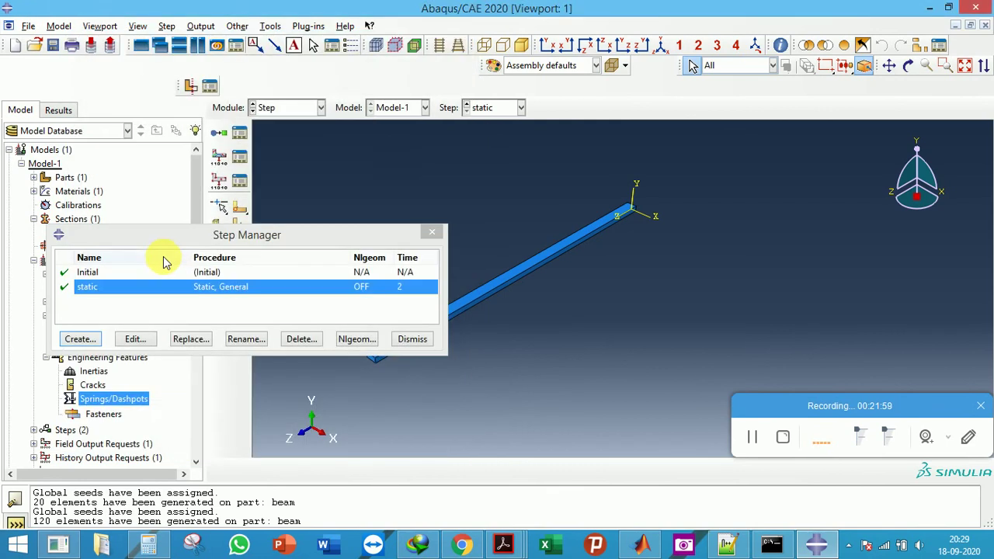
Review the basic settings of the static step and close the step editor and manager
click(152, 336)
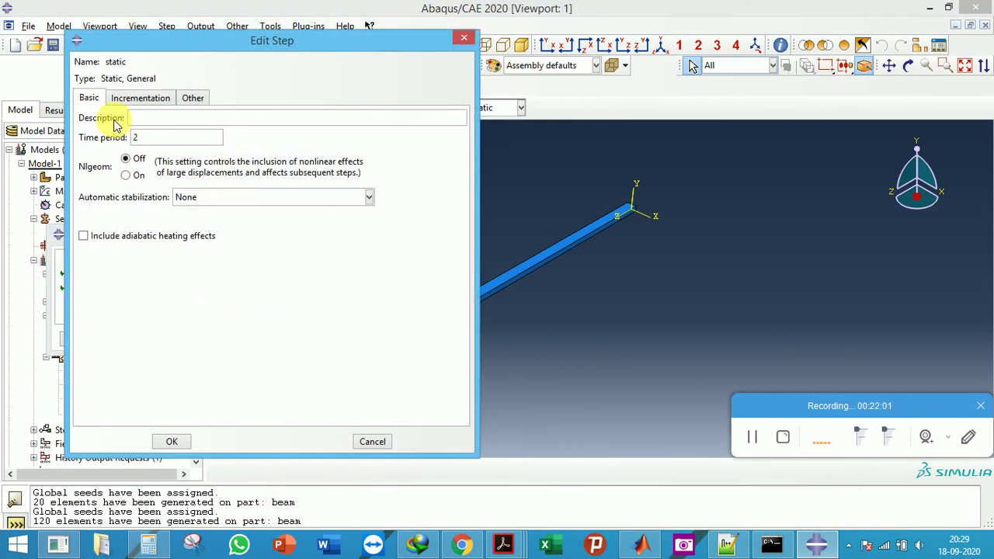
click(460, 40)
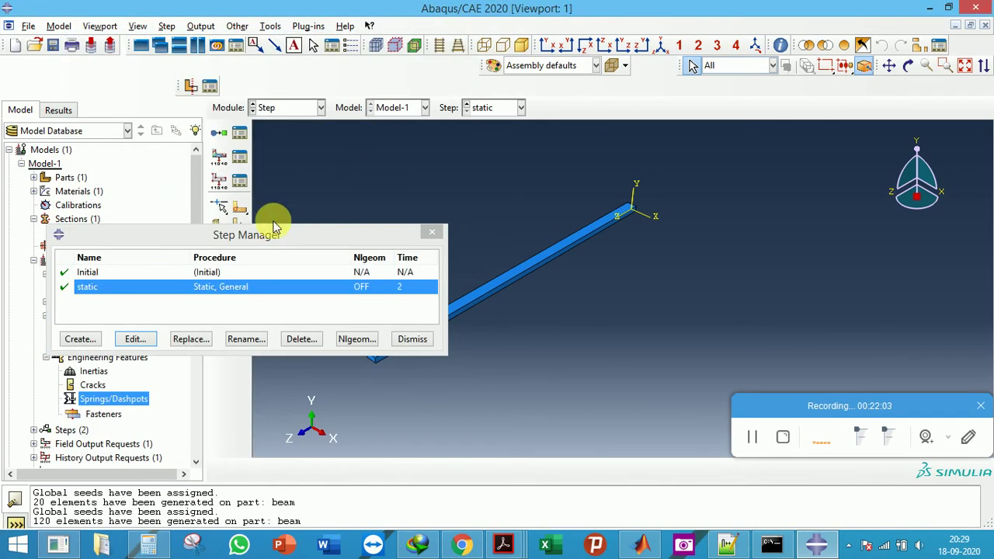
click(439, 231)
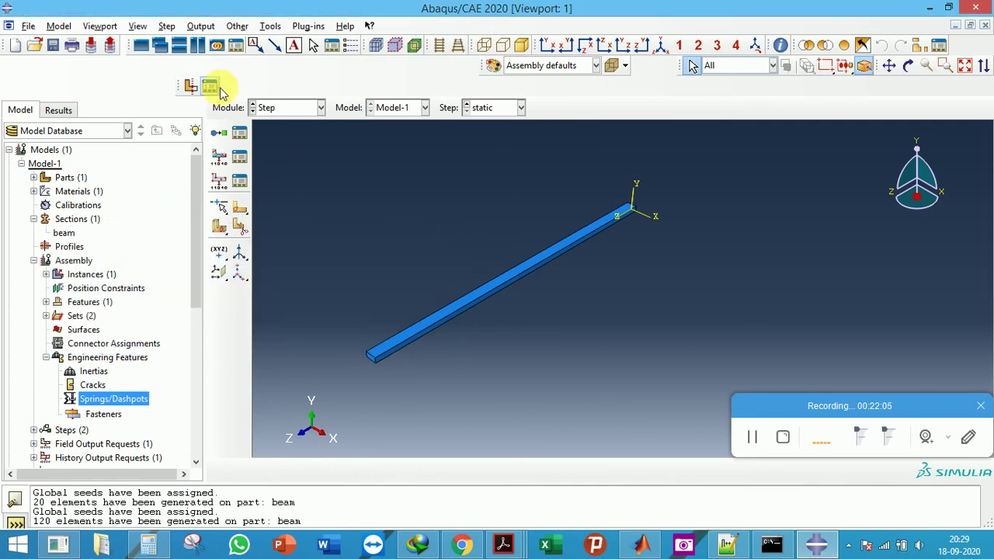
click(277, 109)
click(273, 189)
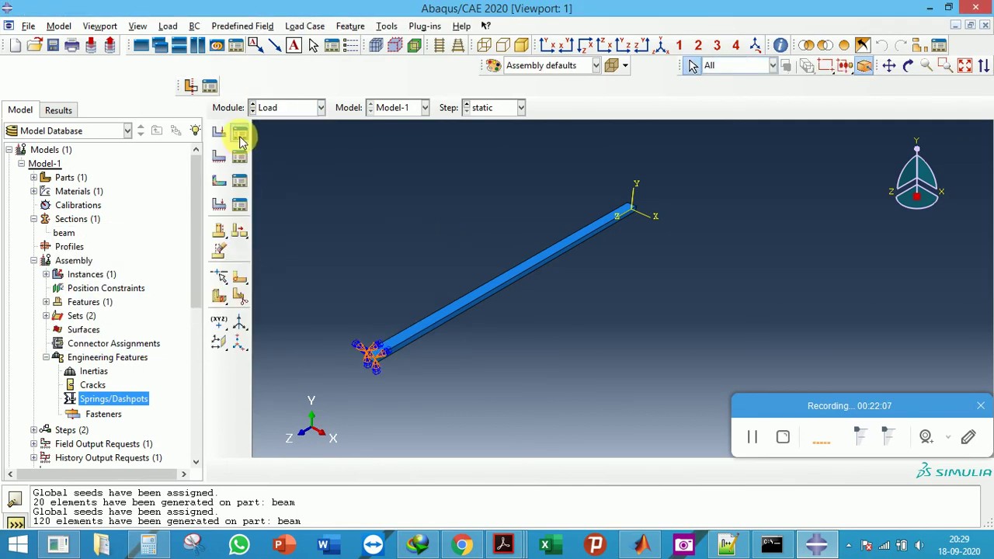
click(240, 132)
click(62, 323)
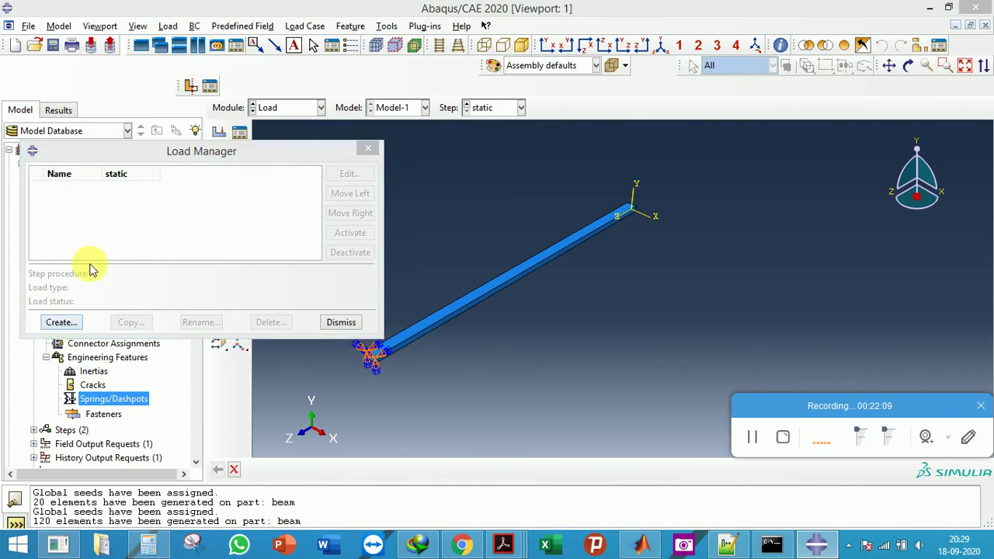
click(95, 123)
click(97, 124)
click(85, 124)
click(75, 140)
click(78, 122)
click(78, 122)
scroll(82, 124, down, 1)
click(82, 125)
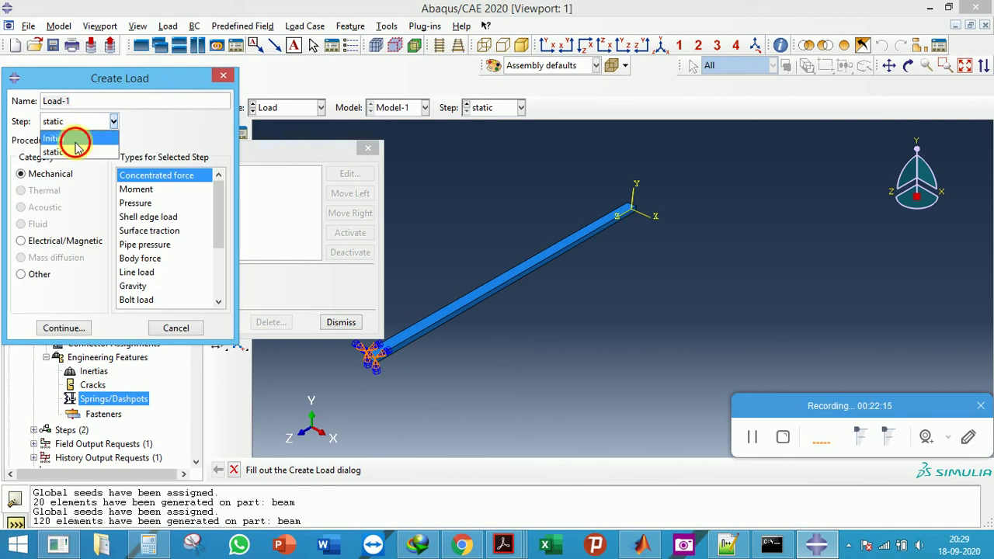
click(75, 138)
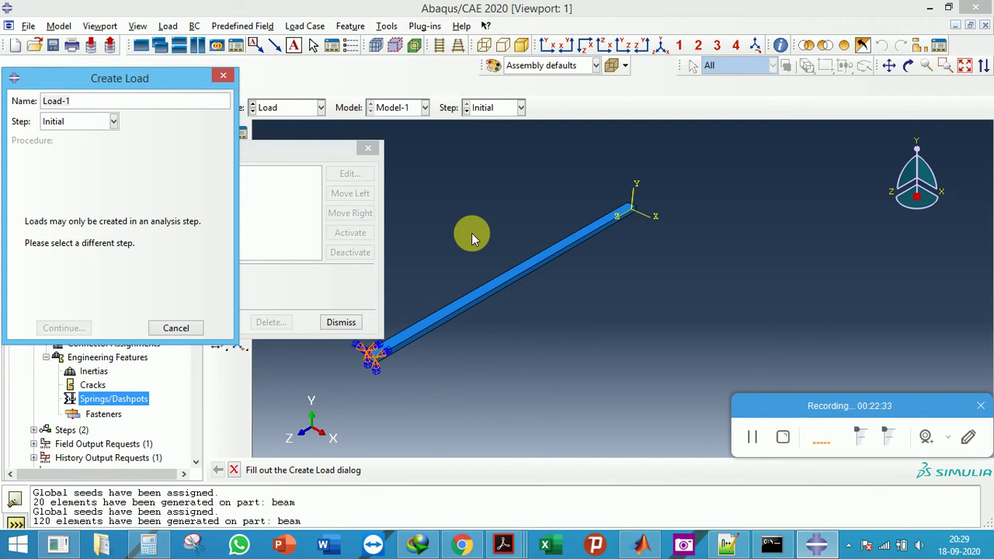
click(222, 75)
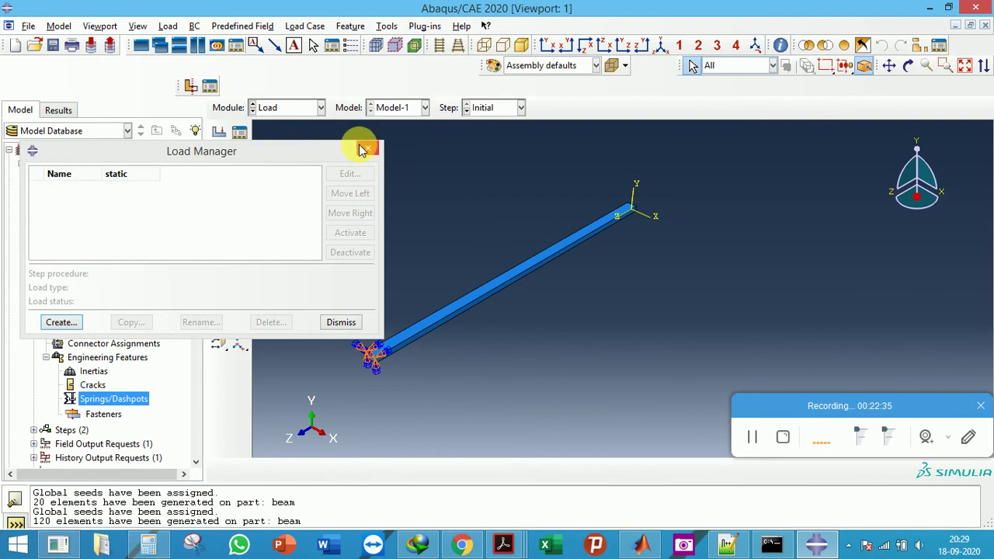
click(362, 149)
Examine the static boundary condition's definition and its status in the Initial and static steps
click(238, 161)
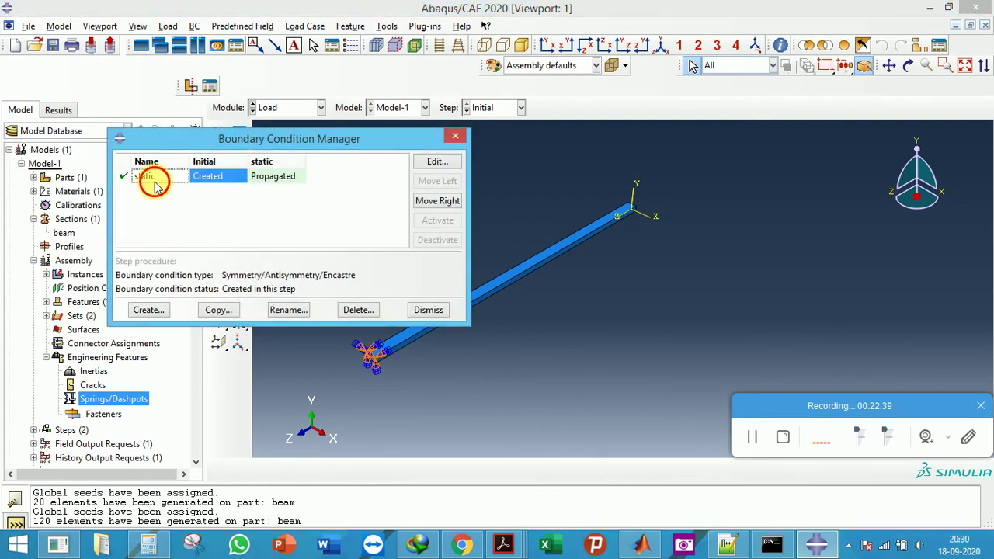
click(437, 162)
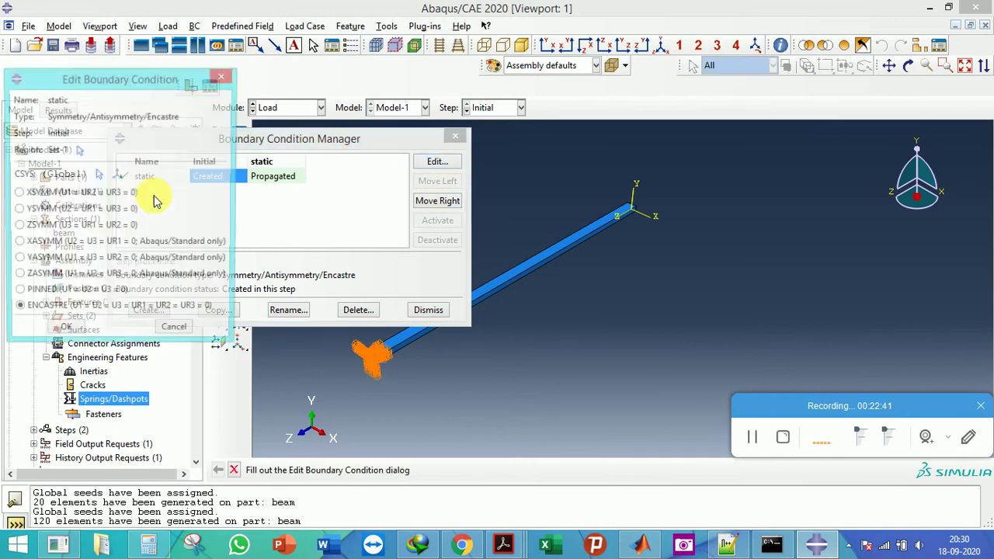
click(221, 77)
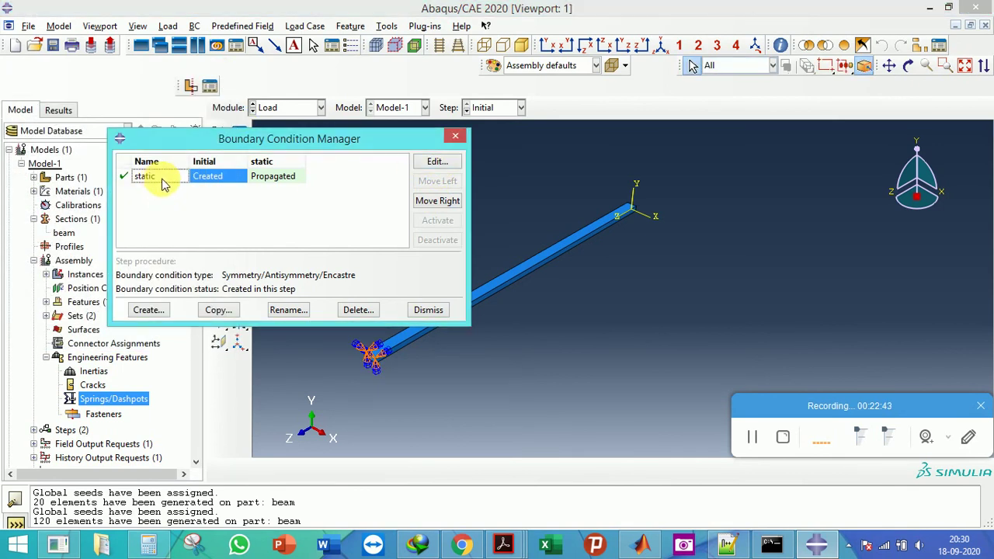
click(438, 162)
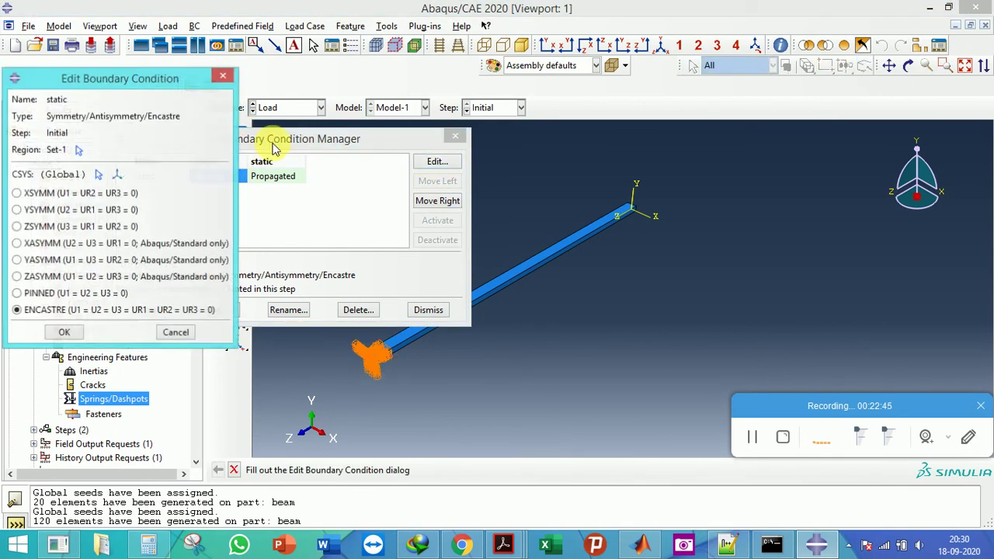
click(221, 76)
drag(397, 135, 345, 68)
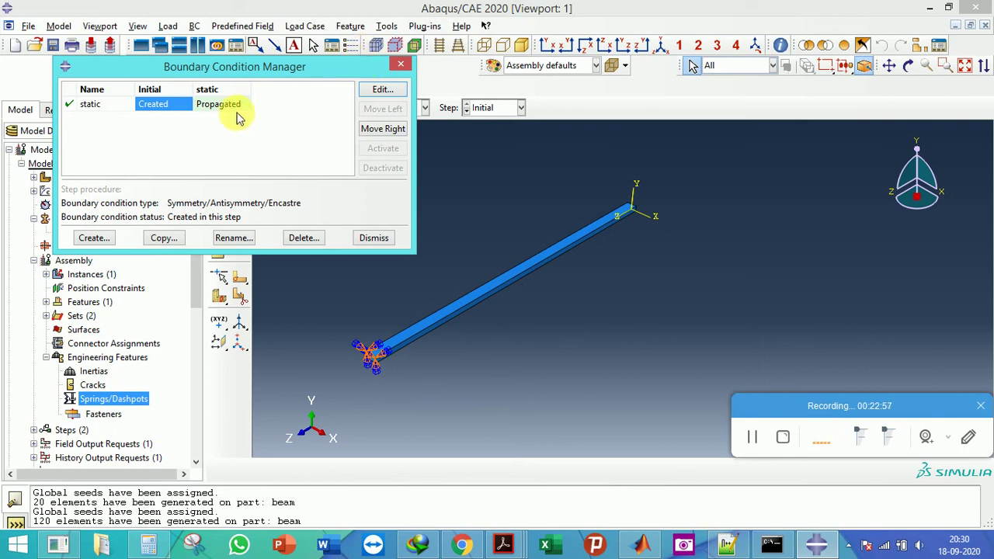
click(397, 68)
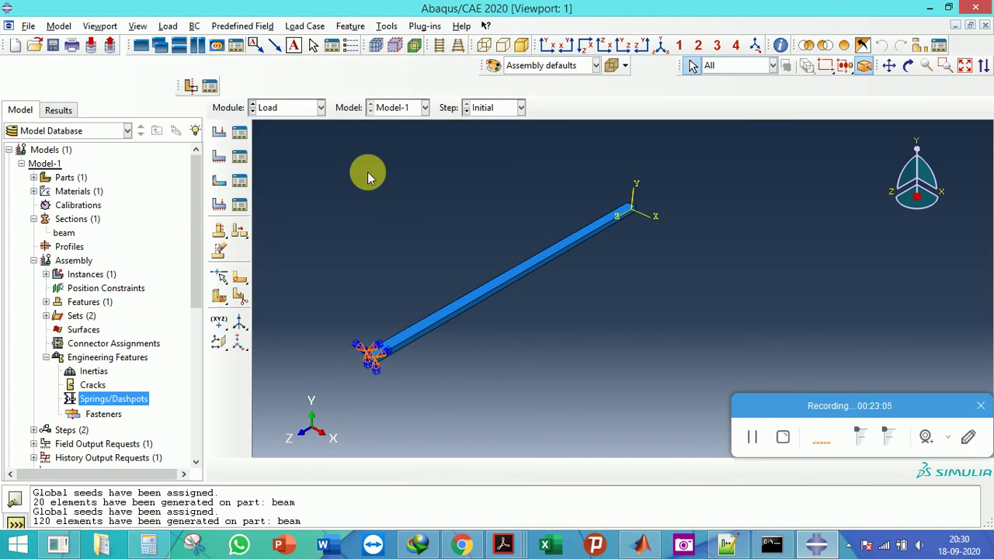
In the Load module, start a mechanical concentrated force load in the static step
click(288, 108)
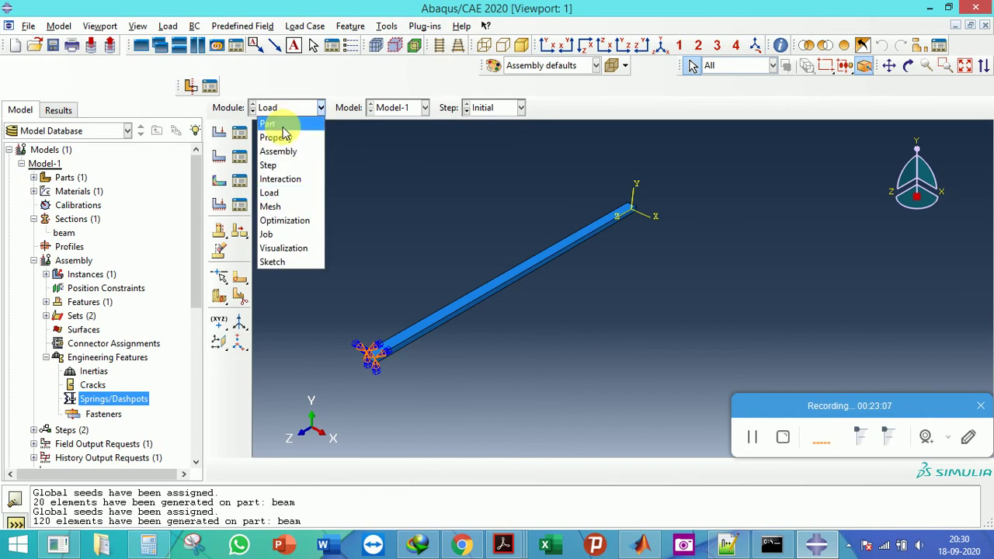
click(273, 194)
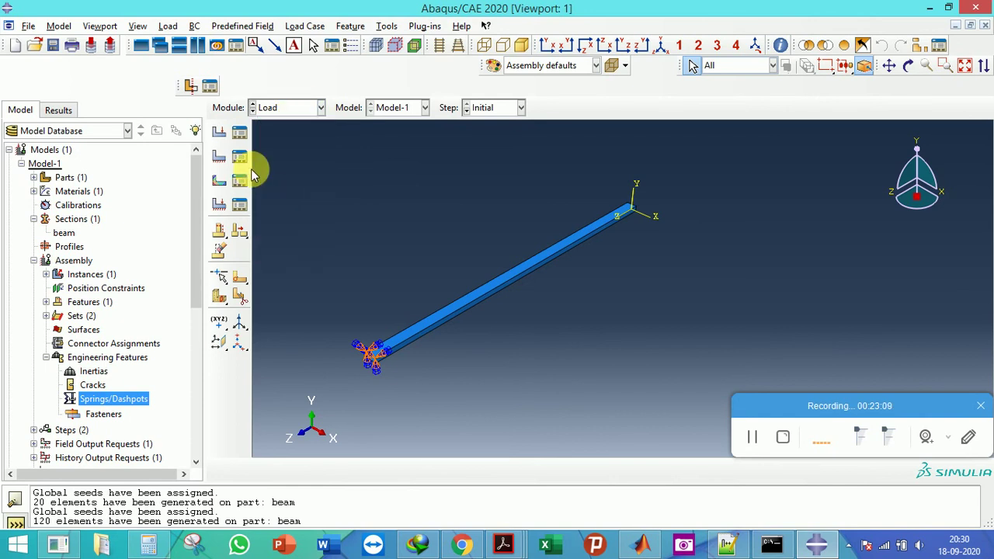
click(238, 134)
click(59, 321)
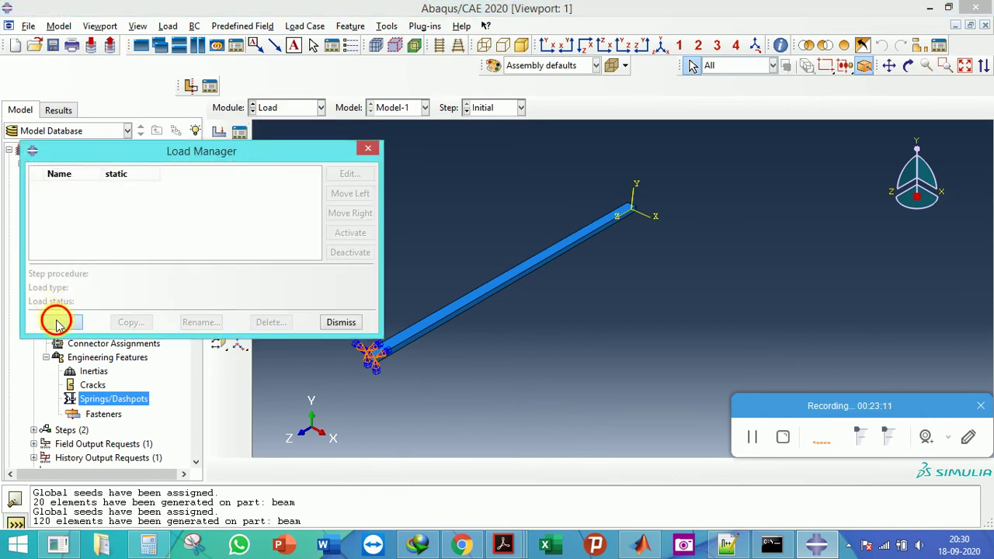
click(77, 124)
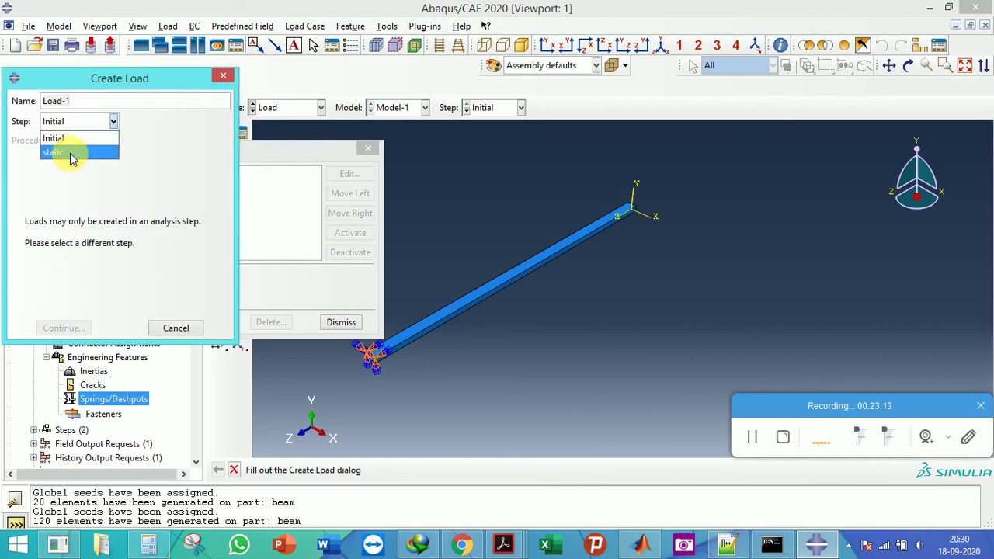
click(73, 151)
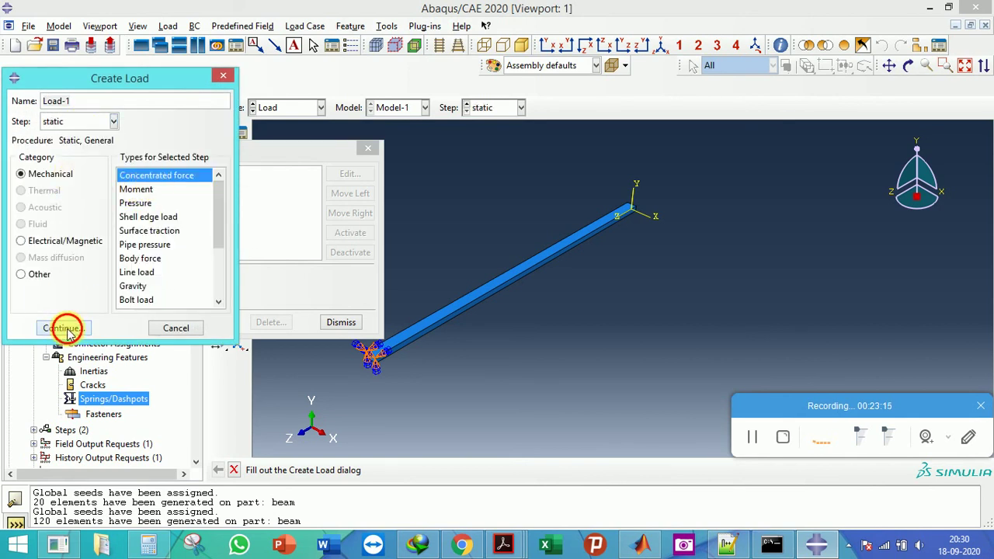
click(64, 327)
Apply the concentrated force to the two upper corner points of the beam's far free end with CF2 set to -50
click(625, 205)
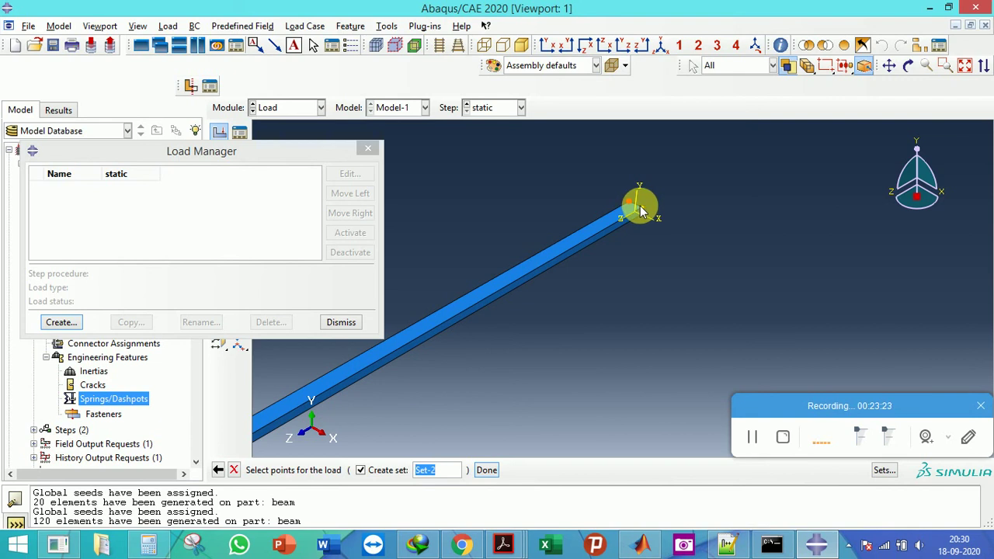
click(642, 211)
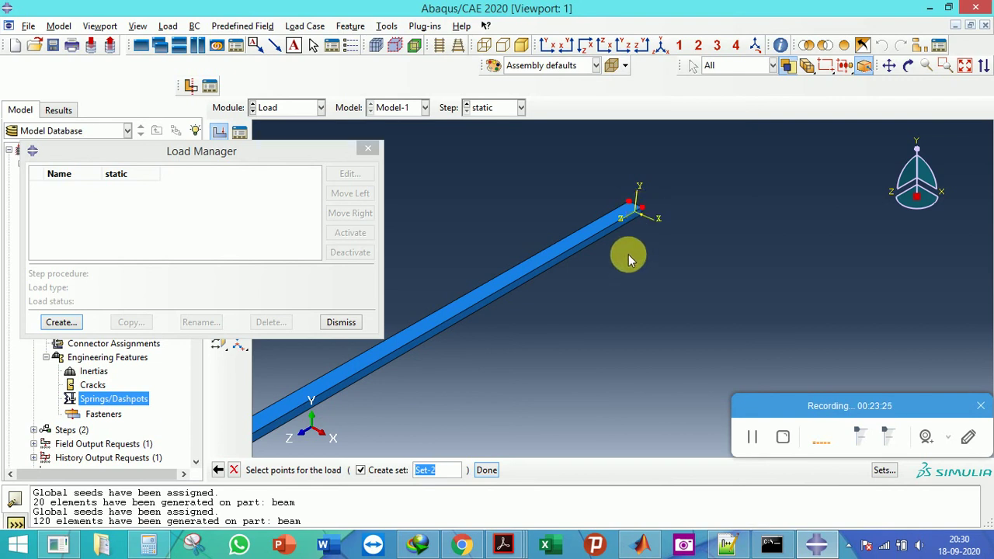
click(486, 470)
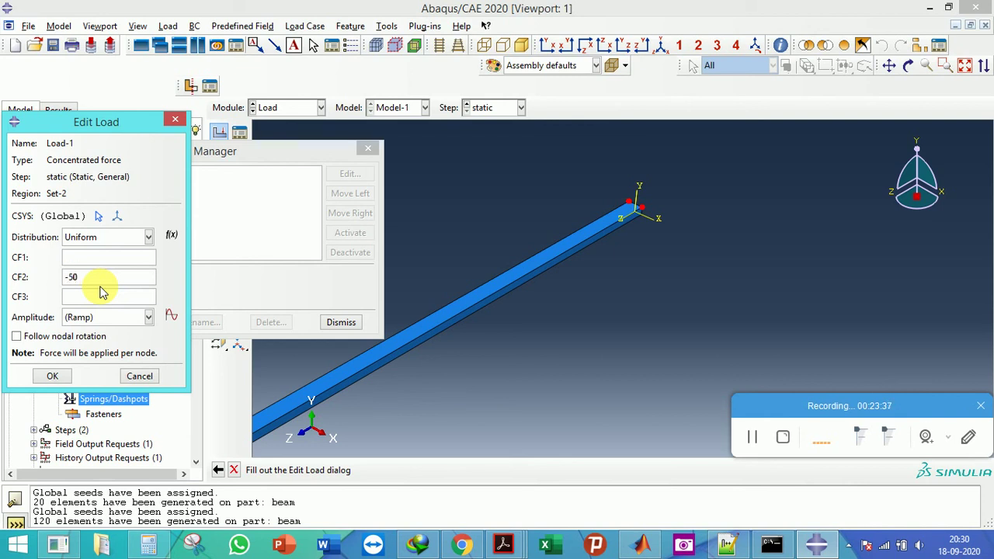
click(43, 377)
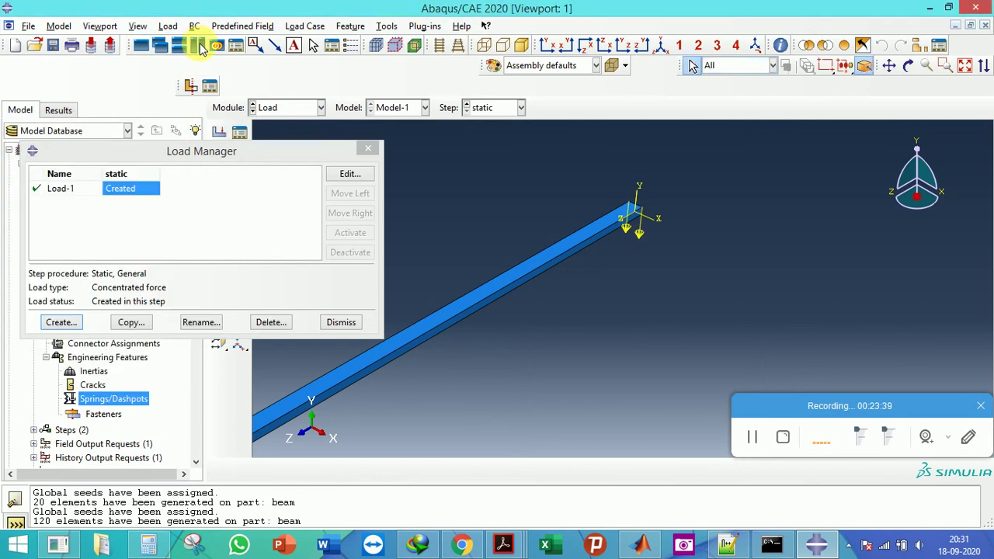
scroll(699, 248, down, 3)
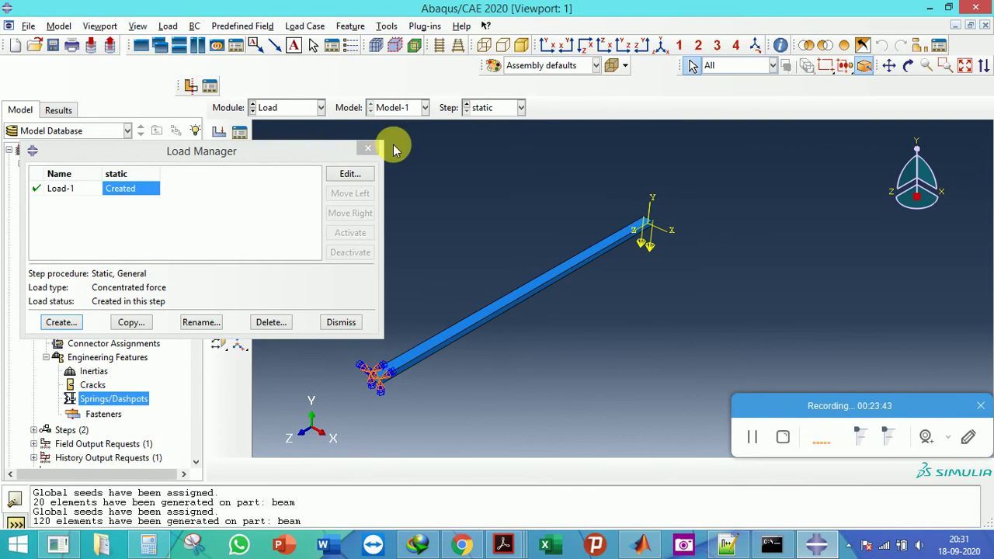
click(369, 149)
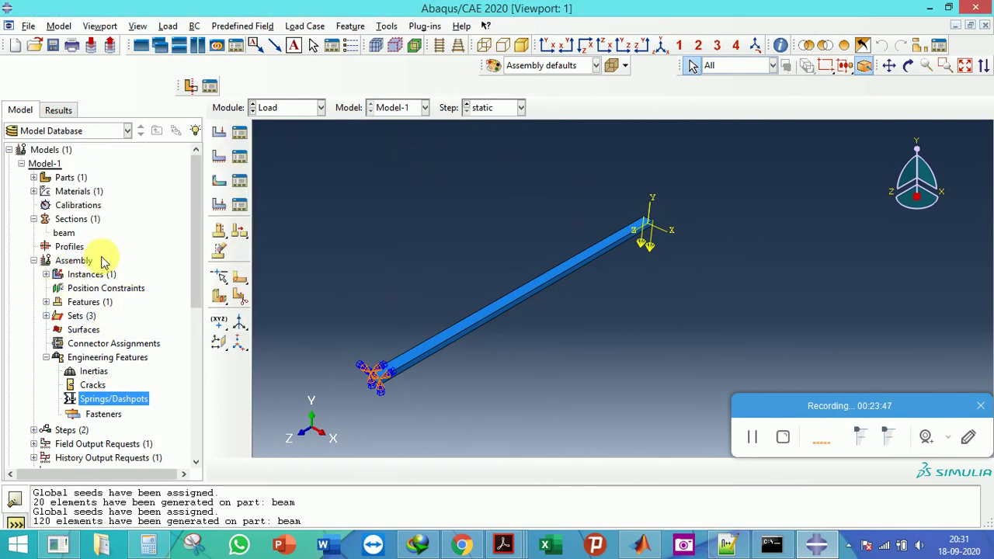
In the Job module, create a new analysis job for Model-1
click(276, 108)
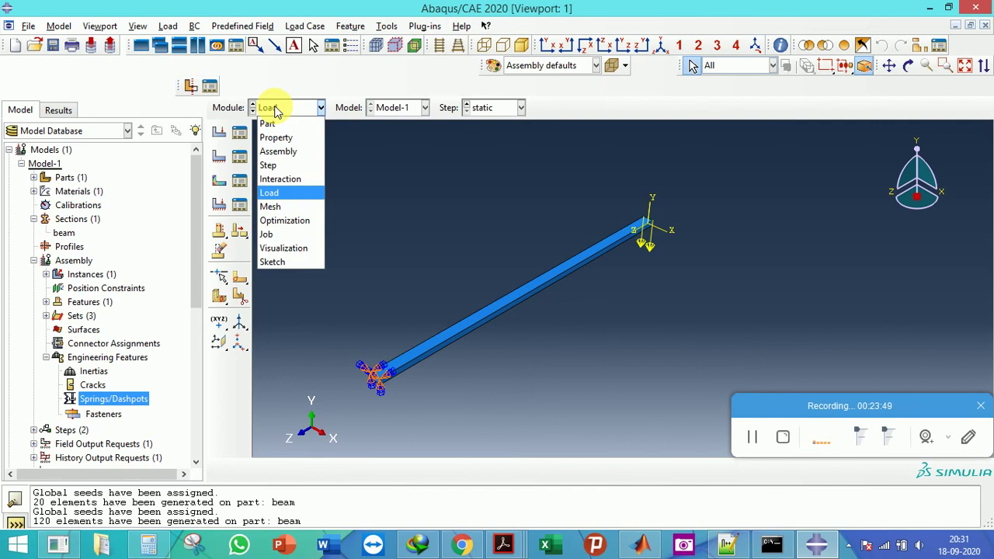
click(276, 234)
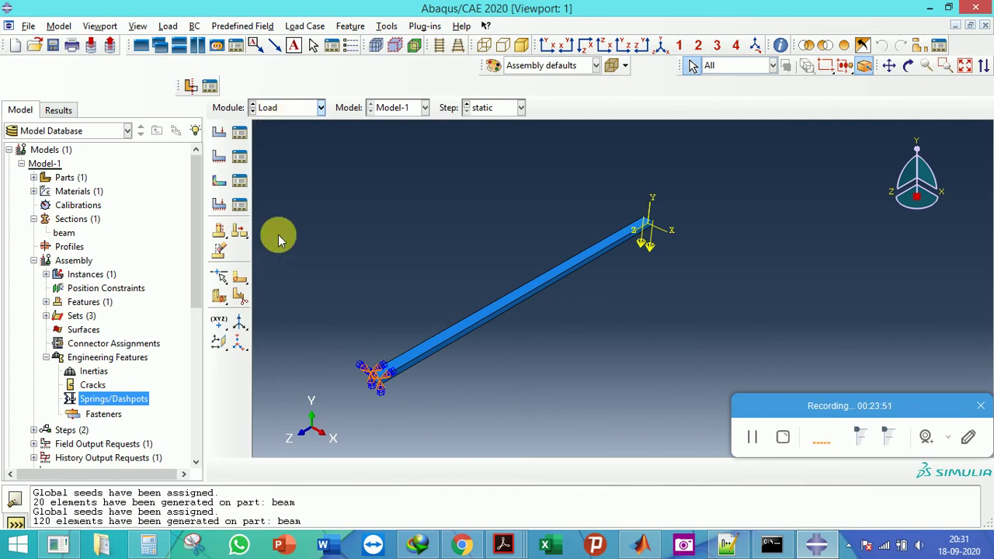
scroll(59, 351, down, 7)
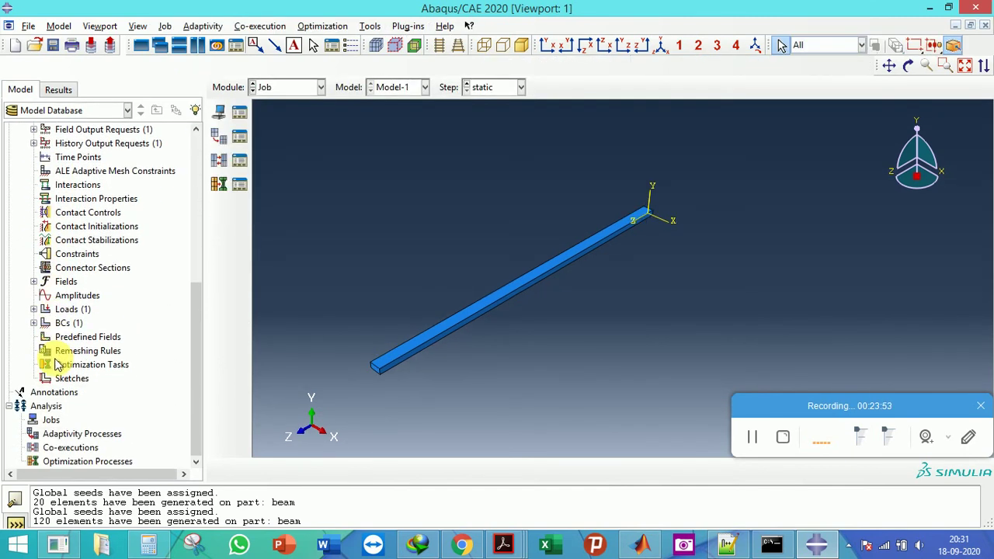
double_click(48, 420)
click(39, 289)
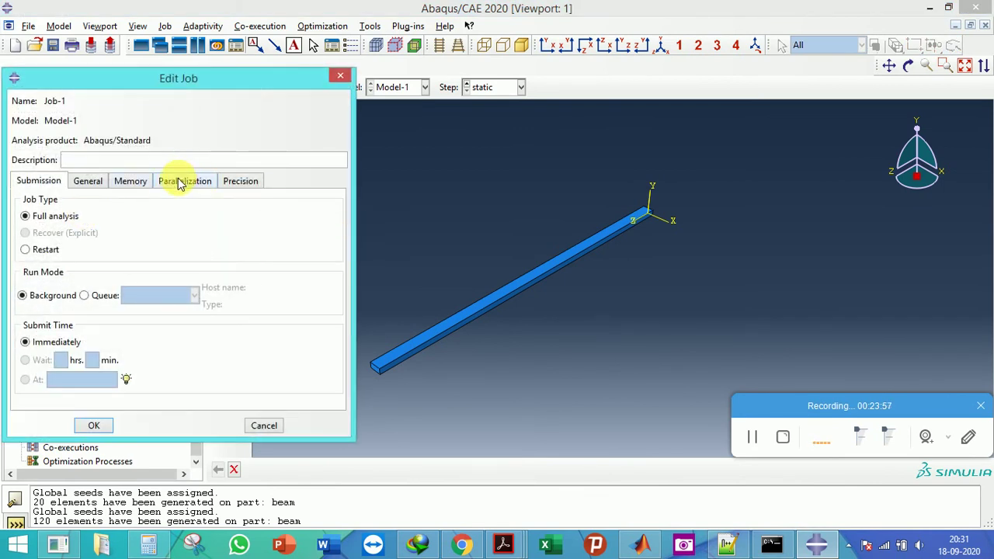
Enable multiple processors for the job with 2 processors and accept the job settings
click(178, 182)
click(39, 187)
click(183, 181)
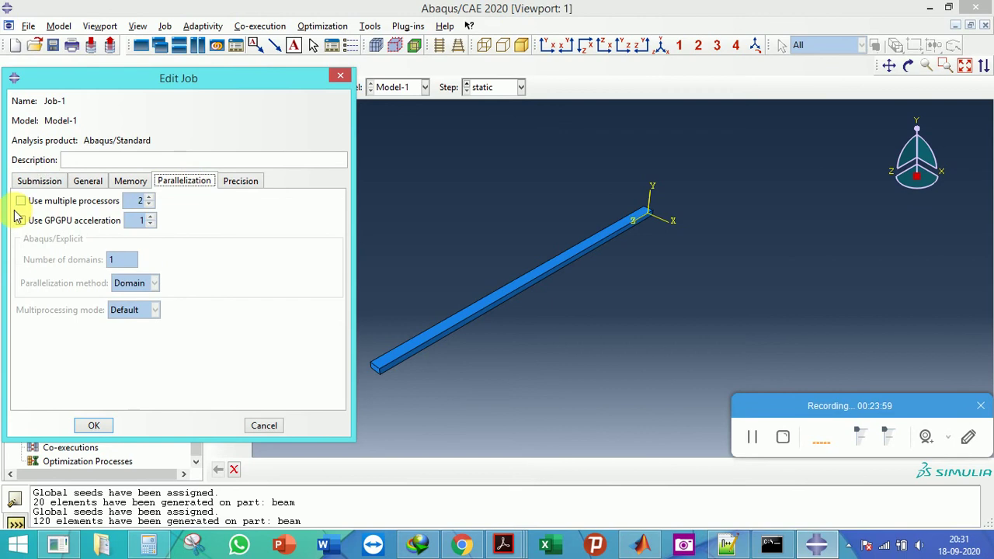
click(20, 201)
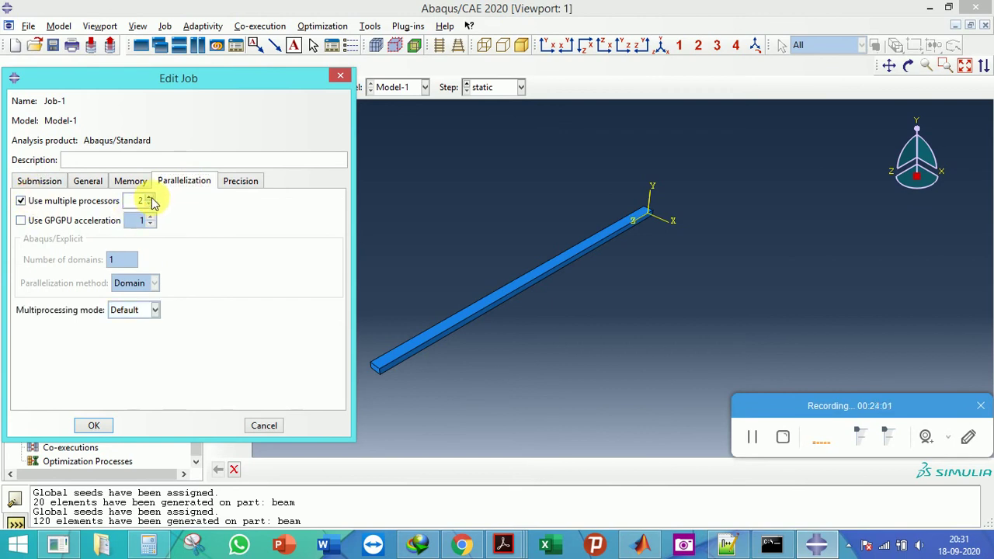
click(47, 183)
click(94, 427)
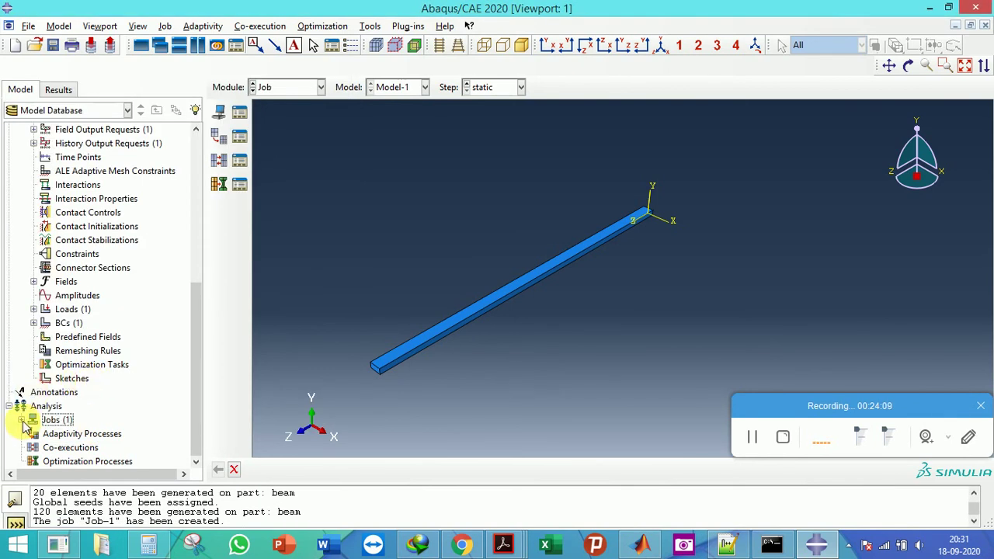
Submit Job-1 for analysis and open its job monitor
click(22, 420)
right_click(53, 436)
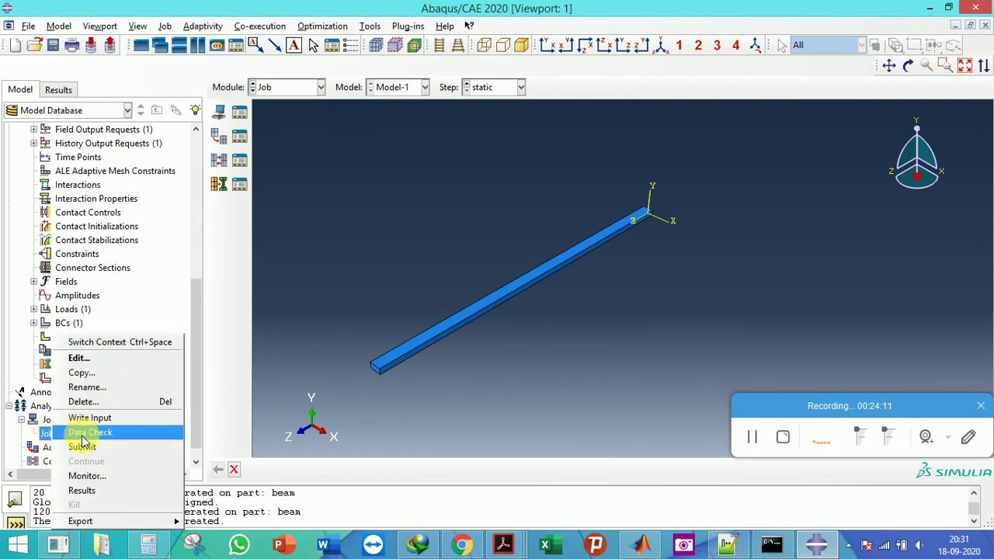
key(Escape)
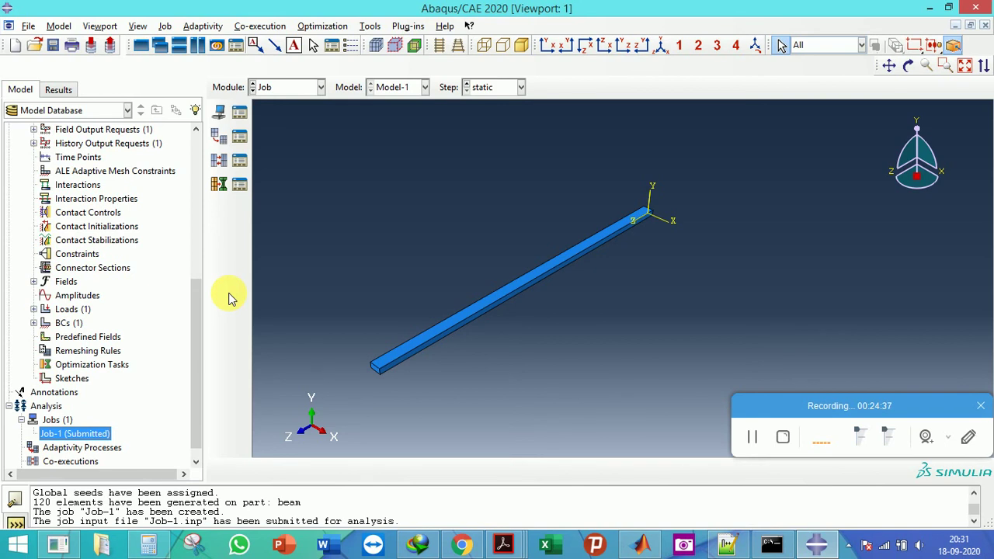
right_click(83, 436)
click(117, 476)
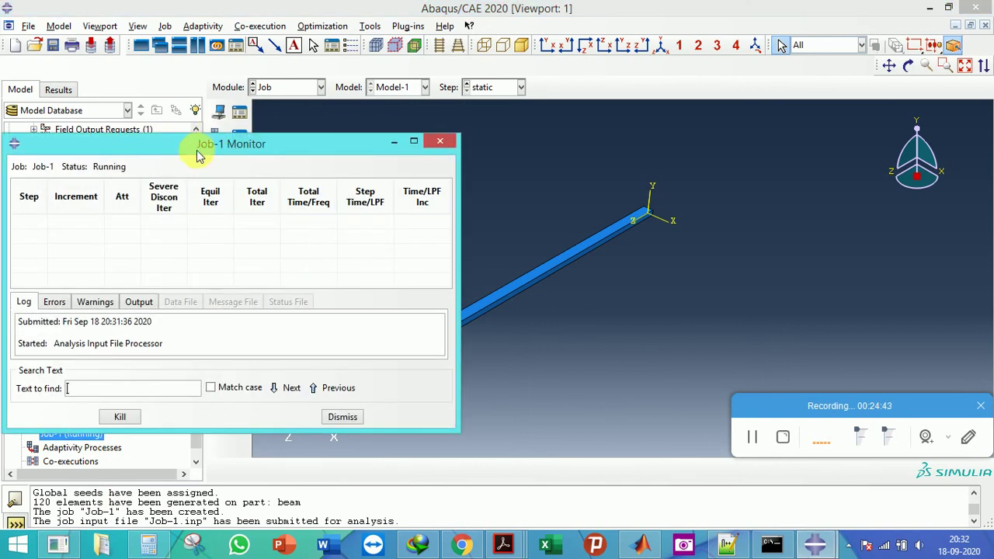
Reposition and enlarge the Job-1 monitor, then check its warnings and log while the analysis runs
drag(218, 156, 342, 168)
ctrl+alt+middle_drag(714, 226, 776, 228)
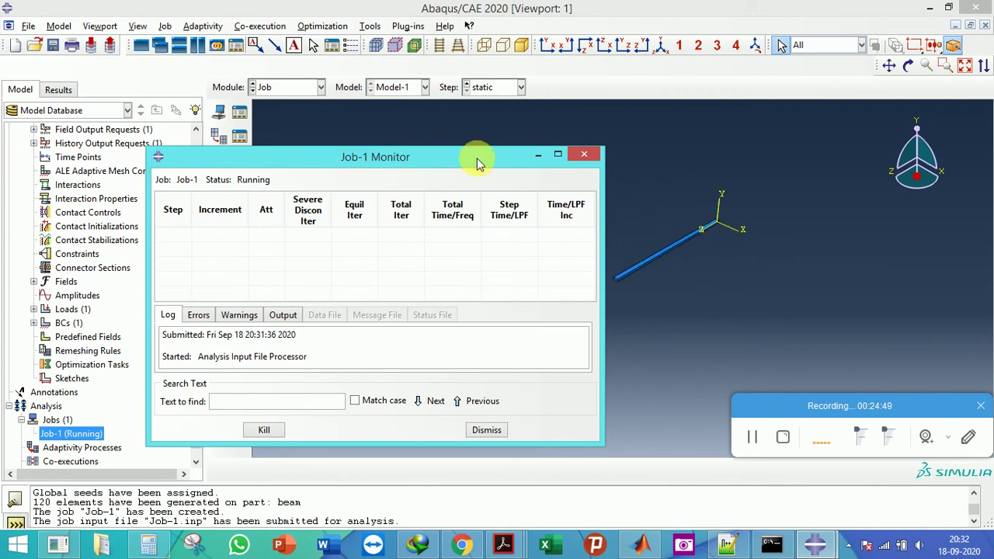
drag(447, 164, 527, 123)
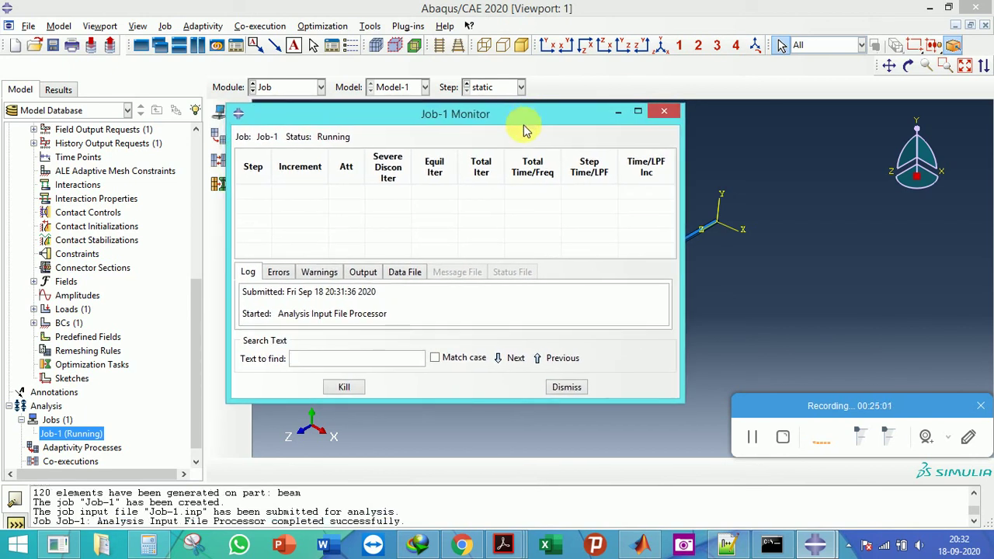
drag(469, 412, 473, 460)
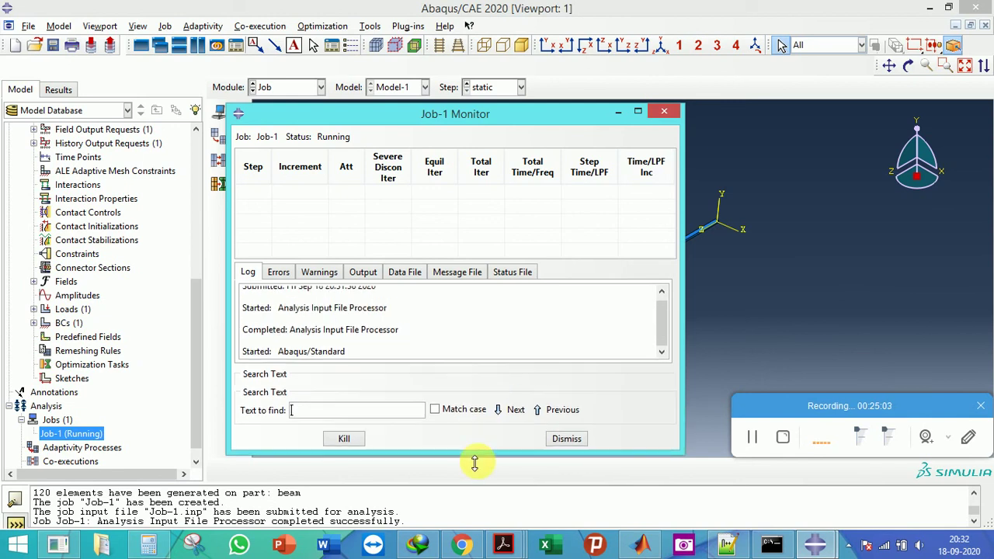
click(325, 274)
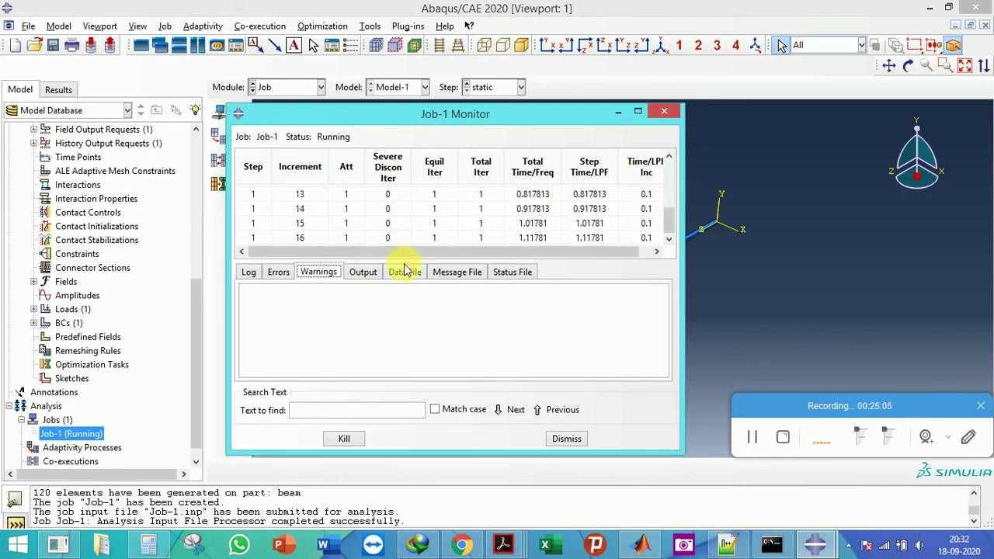
click(249, 274)
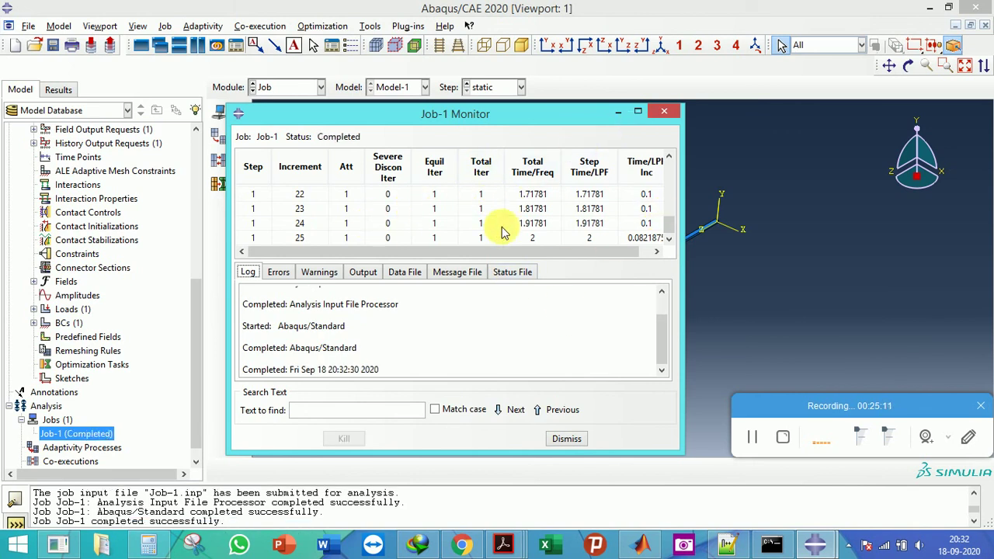
Examine the total time and step time of the increments in the Job-1 monitor
scroll(443, 215, up, 7)
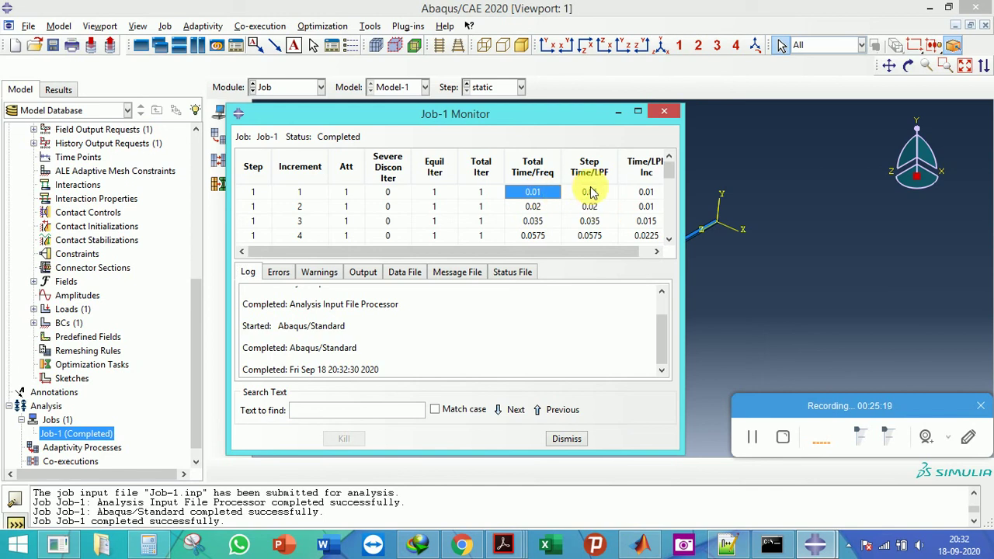
scroll(546, 217, down, 1)
scroll(545, 217, down, 1)
scroll(543, 210, up, 2)
click(536, 193)
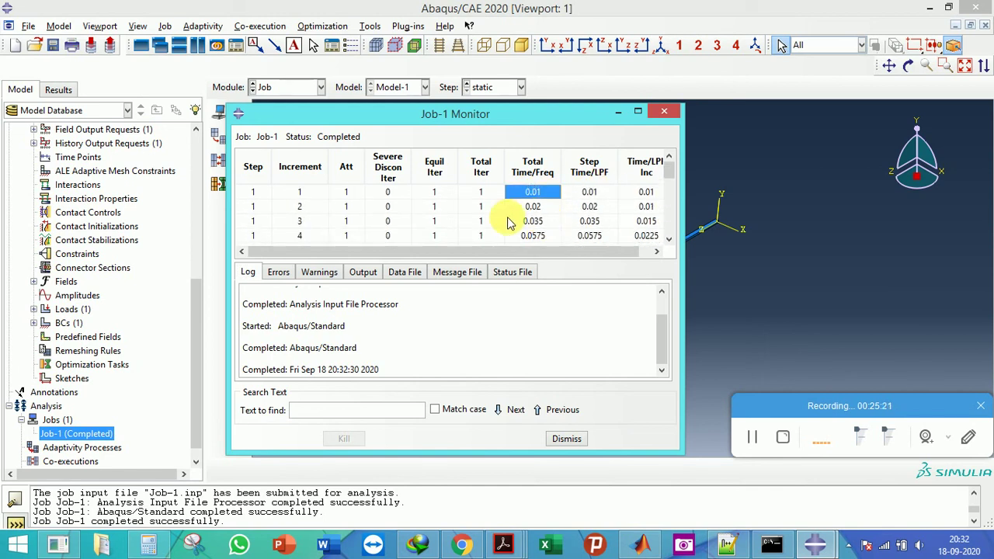
click(589, 192)
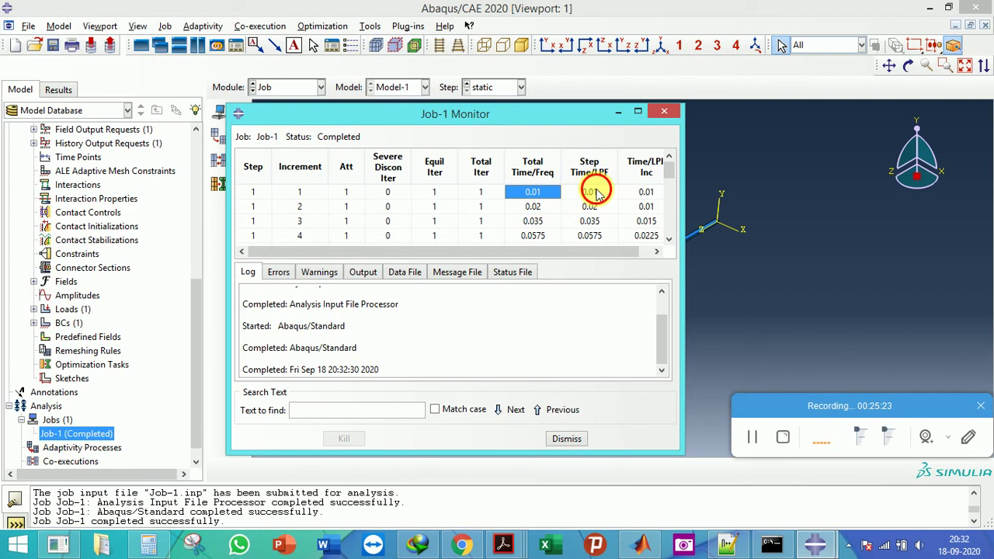
scroll(531, 233, down, 1)
scroll(530, 233, down, 7)
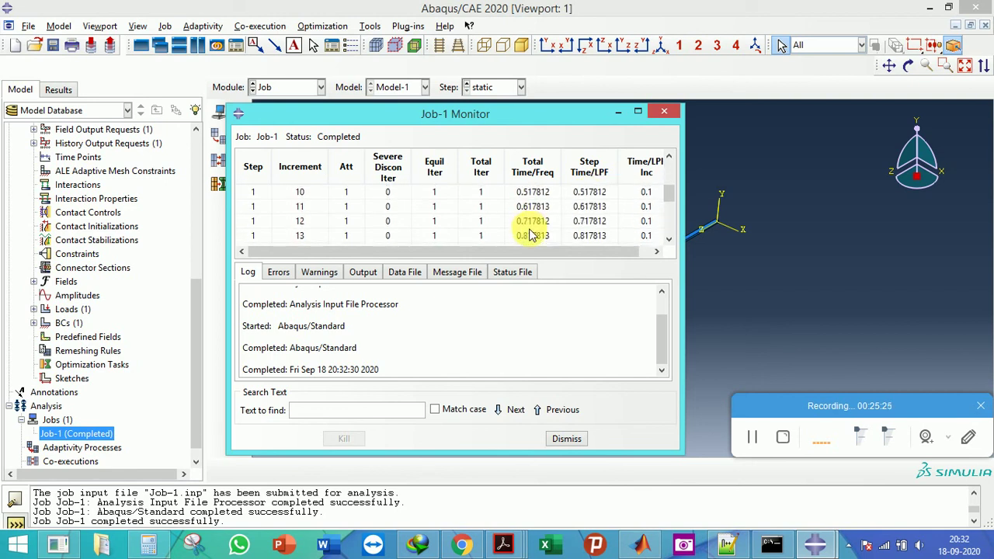
scroll(531, 233, up, 7)
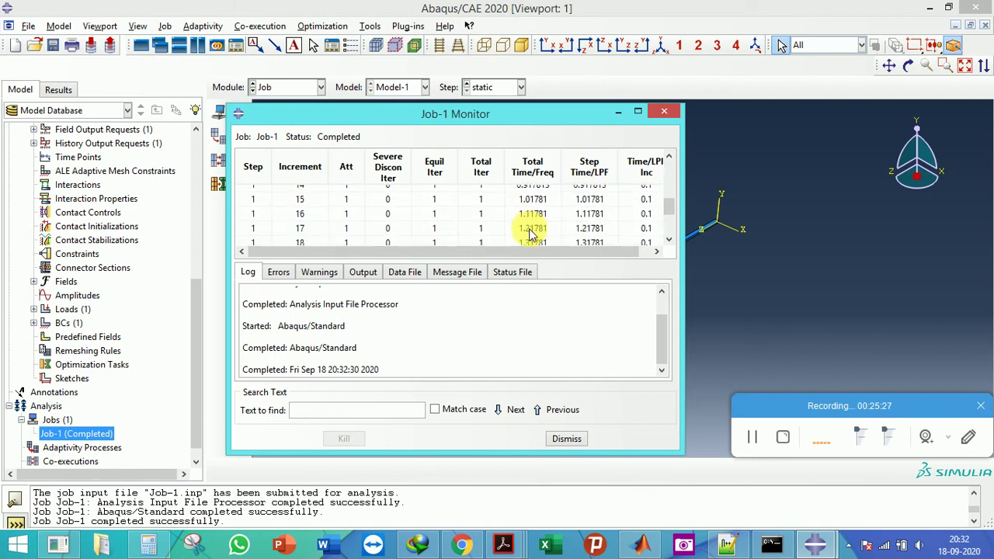
Widen the Job-1 monitor, examine the time increment size across all increments, and close the monitor
drag(692, 206, 851, 206)
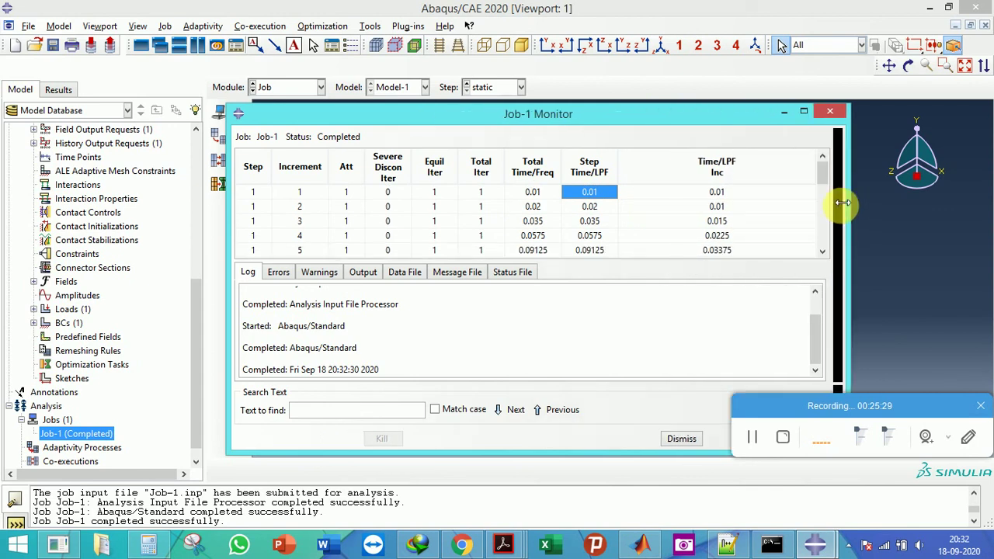
click(737, 192)
scroll(714, 220, down, 6)
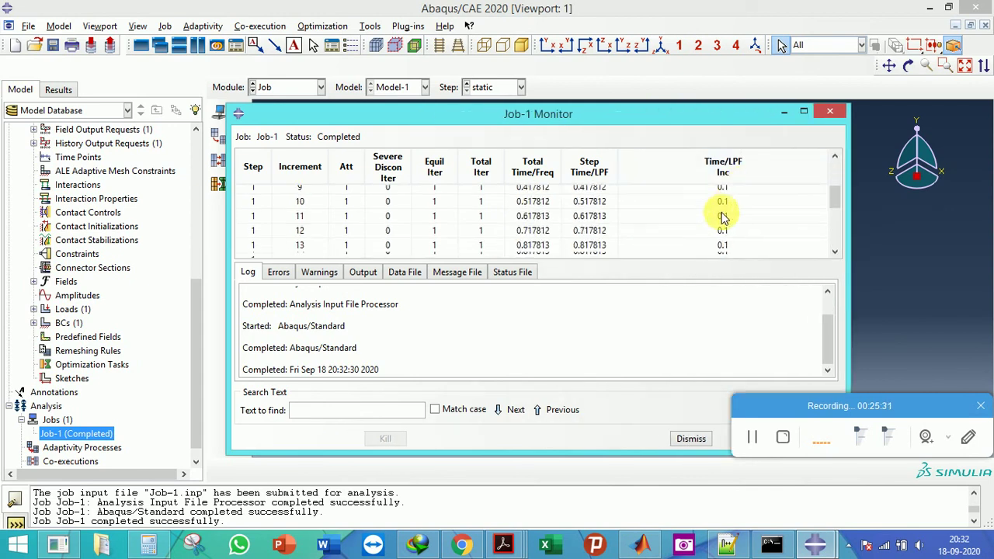
scroll(726, 219, down, 1)
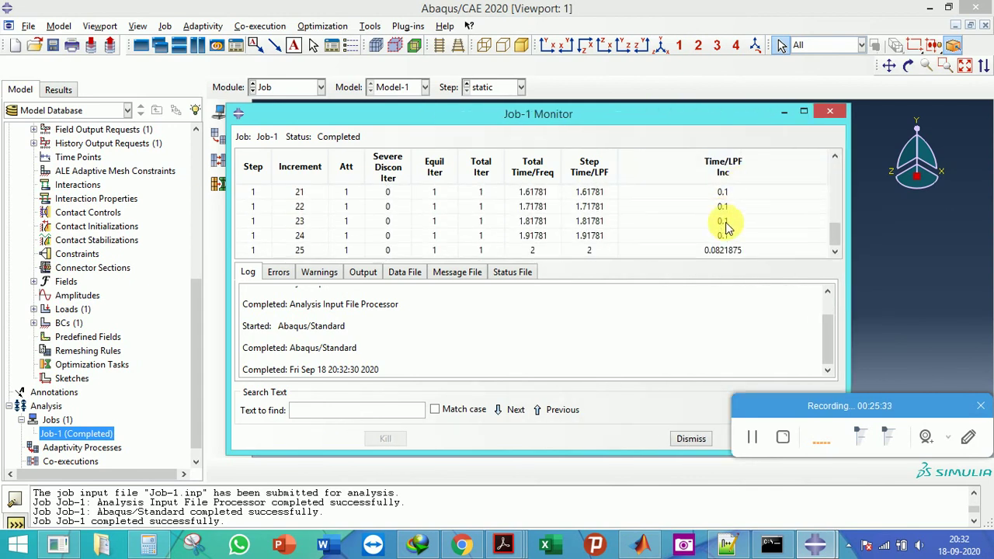
drag(728, 240, 727, 192)
scroll(728, 211, up, 5)
scroll(728, 212, down, 1)
click(727, 206)
scroll(728, 207, up, 3)
scroll(726, 203, down, 3)
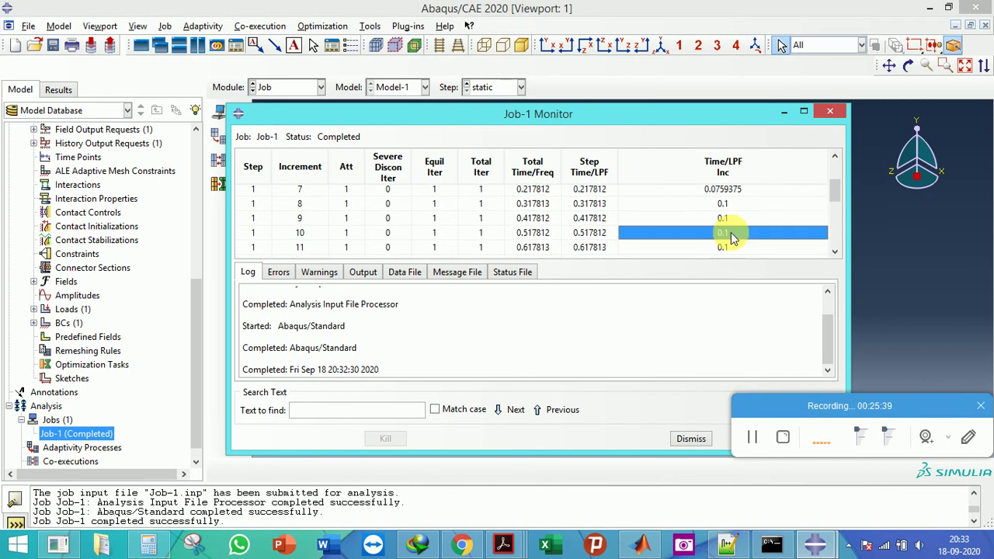
click(725, 196)
scroll(724, 214, up, 2)
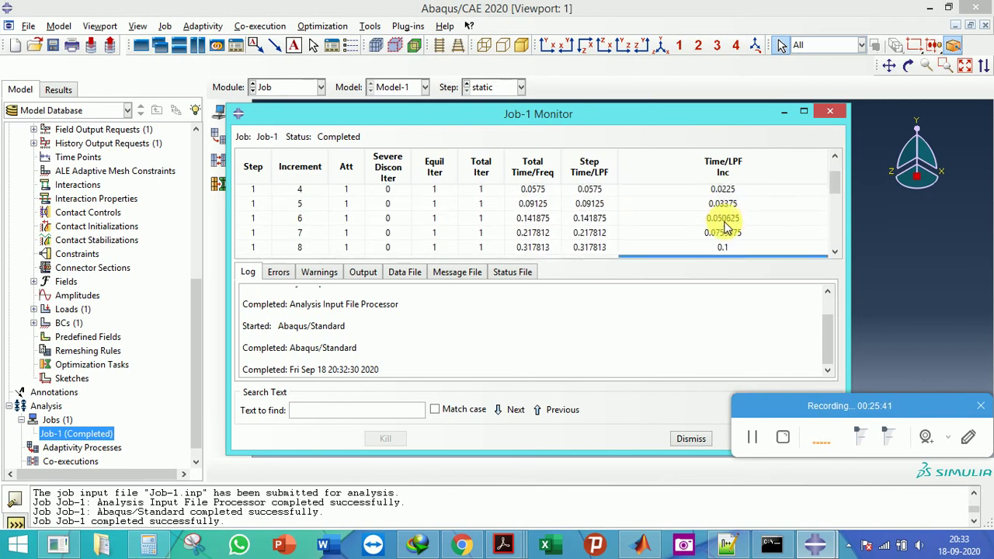
scroll(723, 226, down, 5)
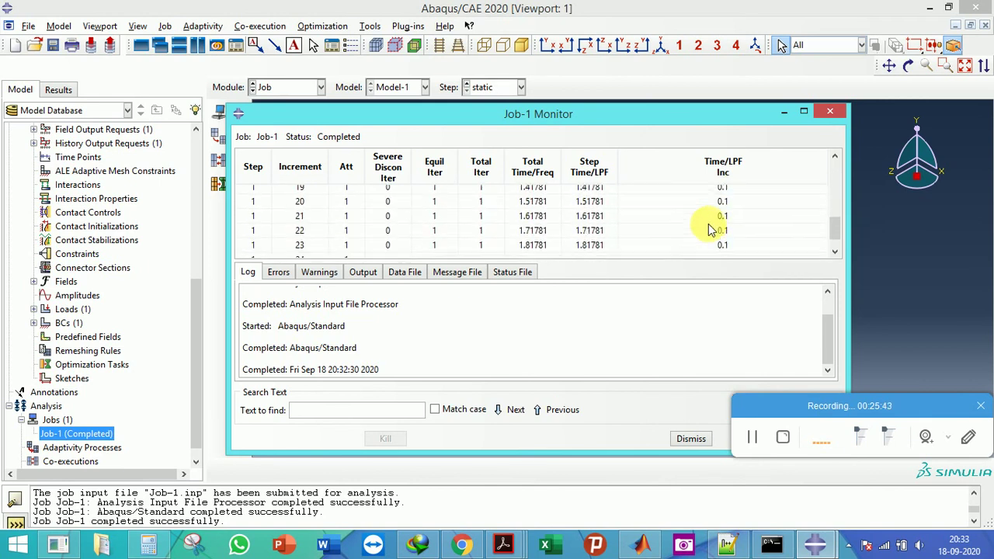
scroll(708, 229, up, 5)
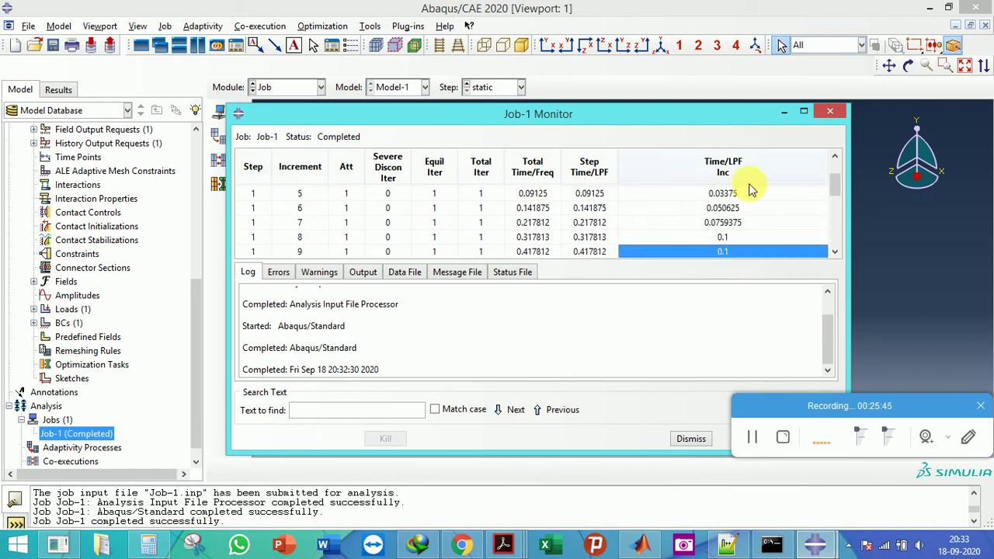
click(836, 114)
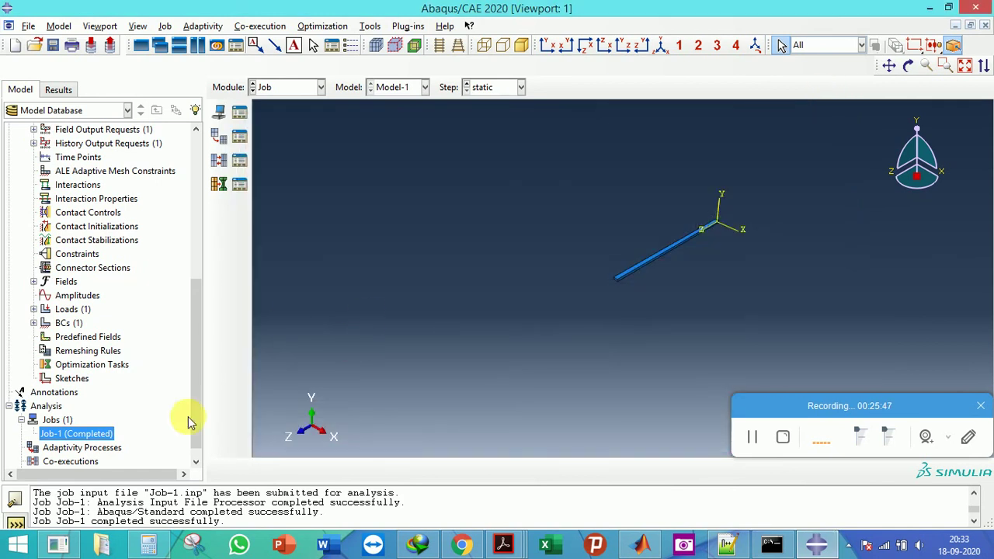
Open the results of Job-1 and plot contours on the deformed beam
right_click(91, 434)
click(119, 492)
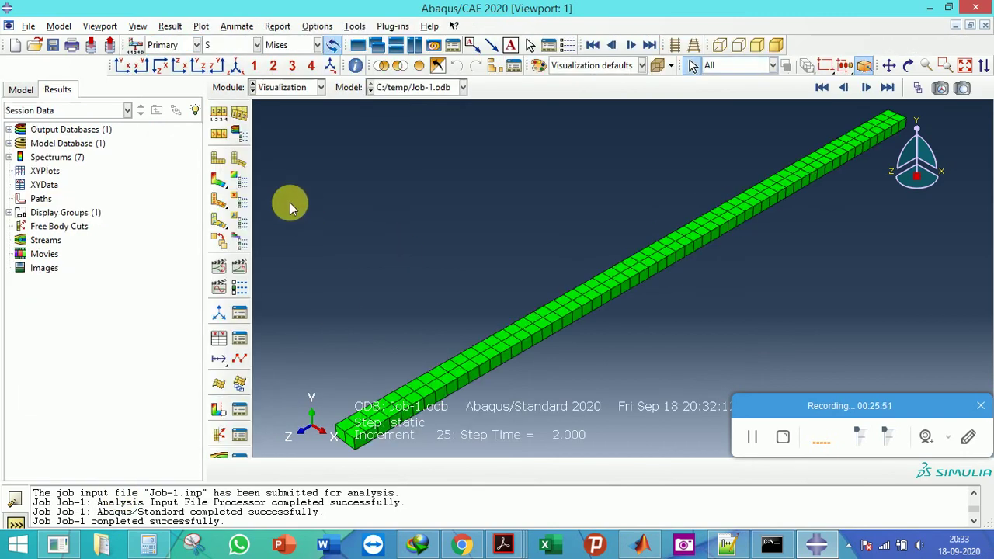
click(222, 179)
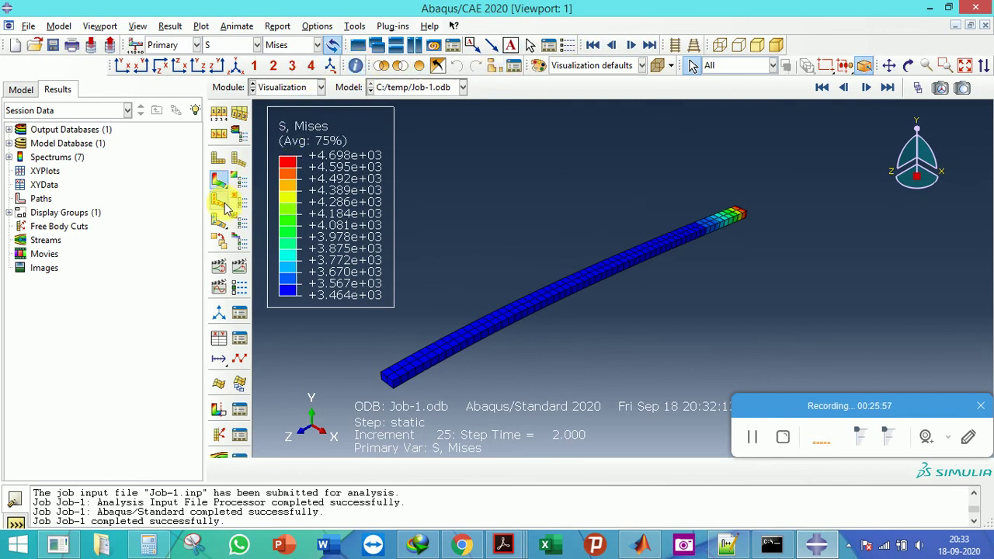
Set the contoured field output to displacement U with component U2
click(227, 44)
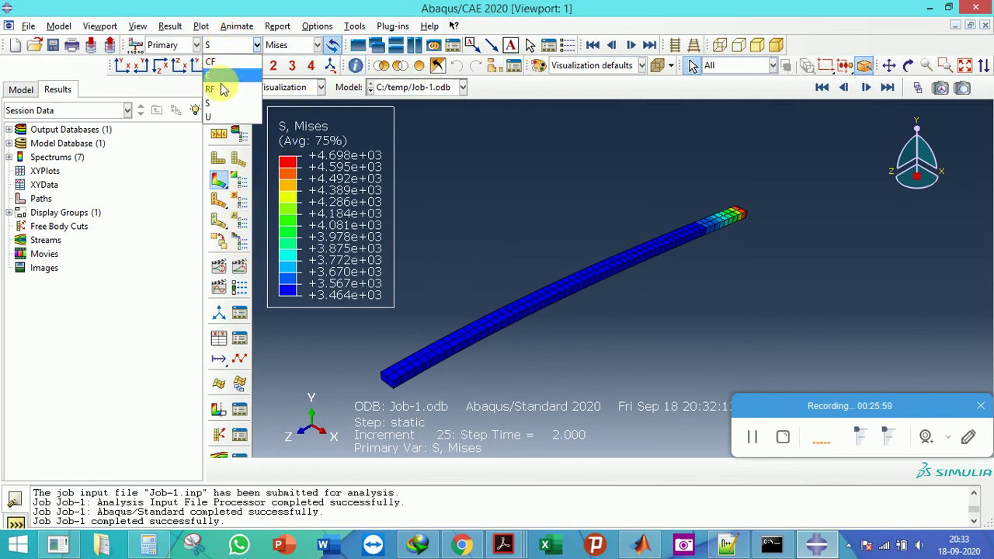
click(220, 117)
click(291, 48)
click(294, 98)
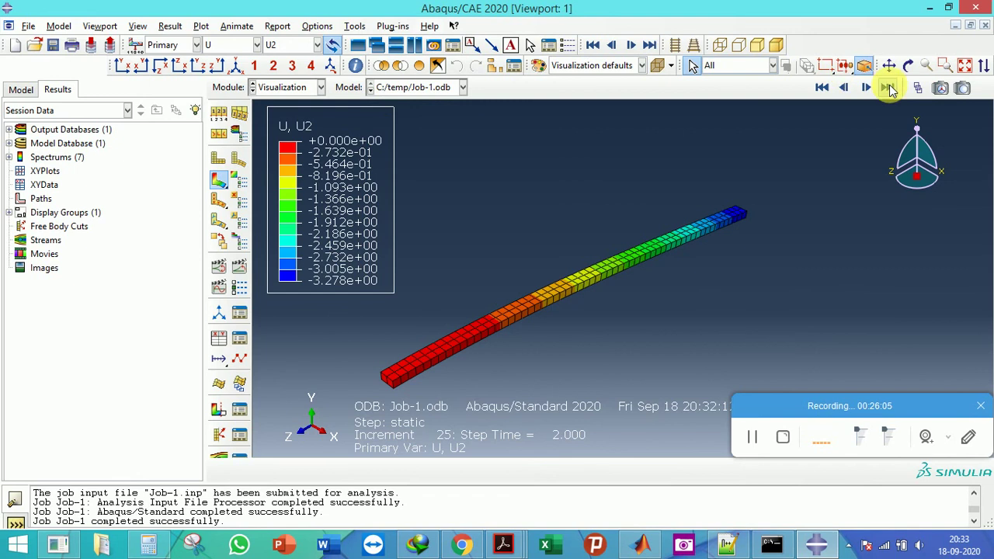
Animate the U2 time history and set the scale factor/harmonic relative scaling to Full cycle
click(241, 267)
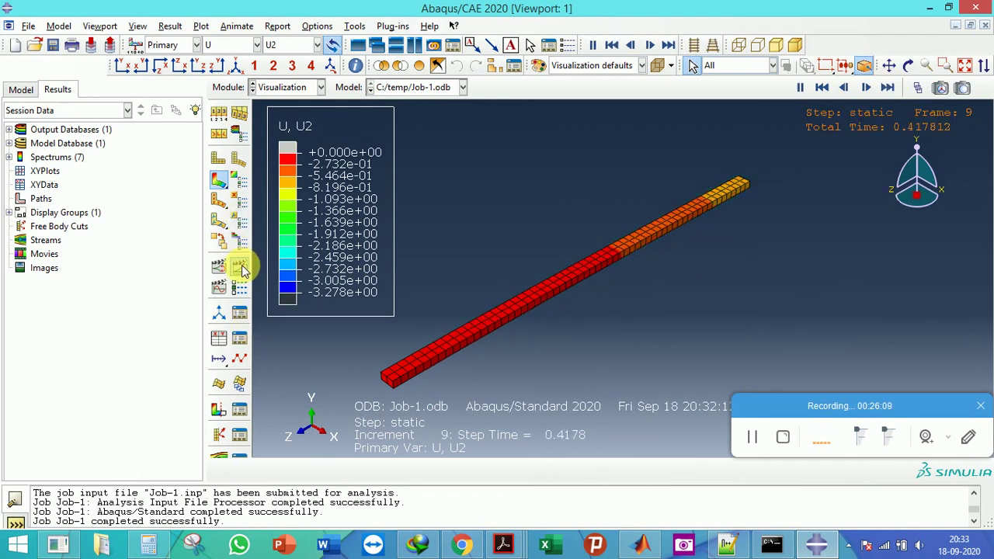
click(239, 288)
click(159, 217)
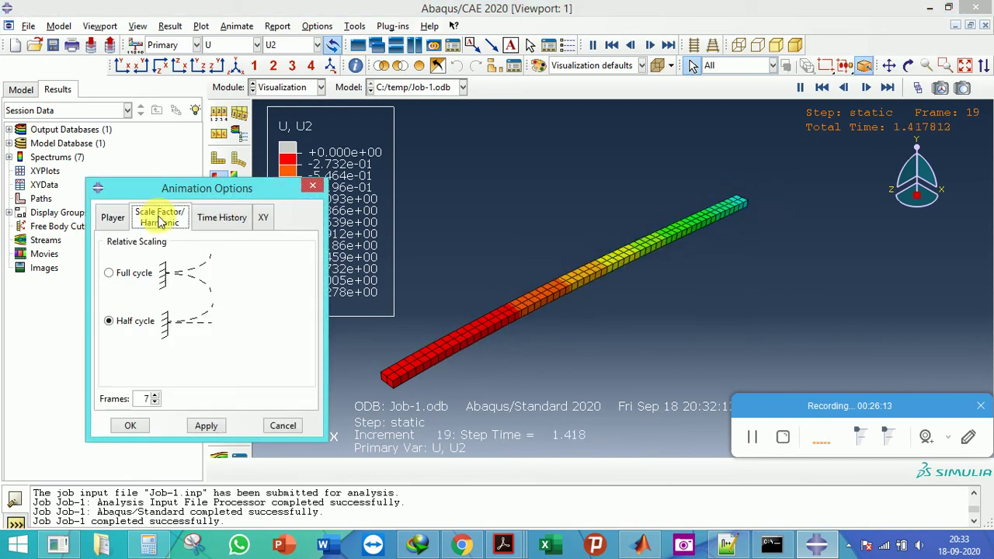
click(114, 275)
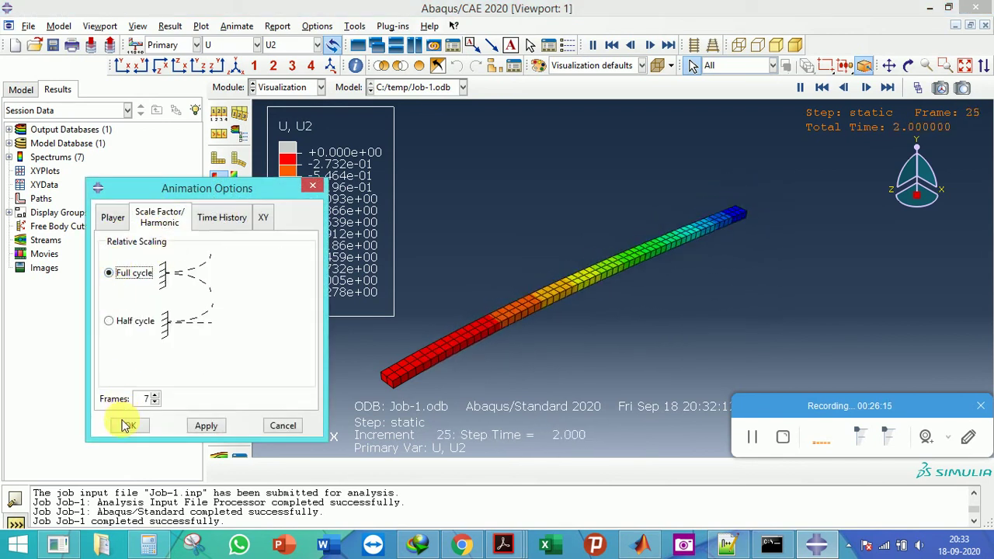
click(128, 425)
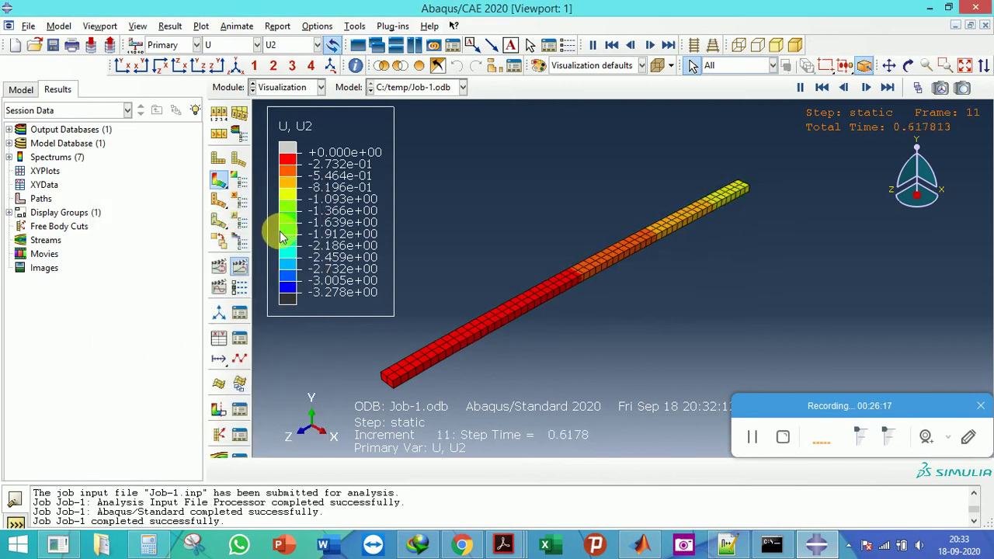
Try the harmonic animation with full-cycle scaling, then replay the time history animation of the beam's U2 displacement
click(241, 267)
click(241, 268)
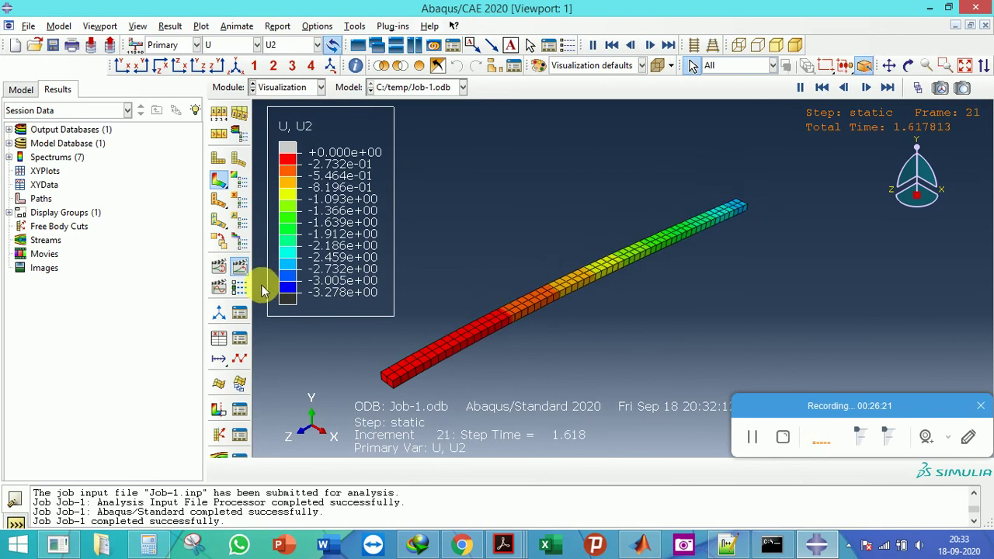
click(220, 288)
click(223, 289)
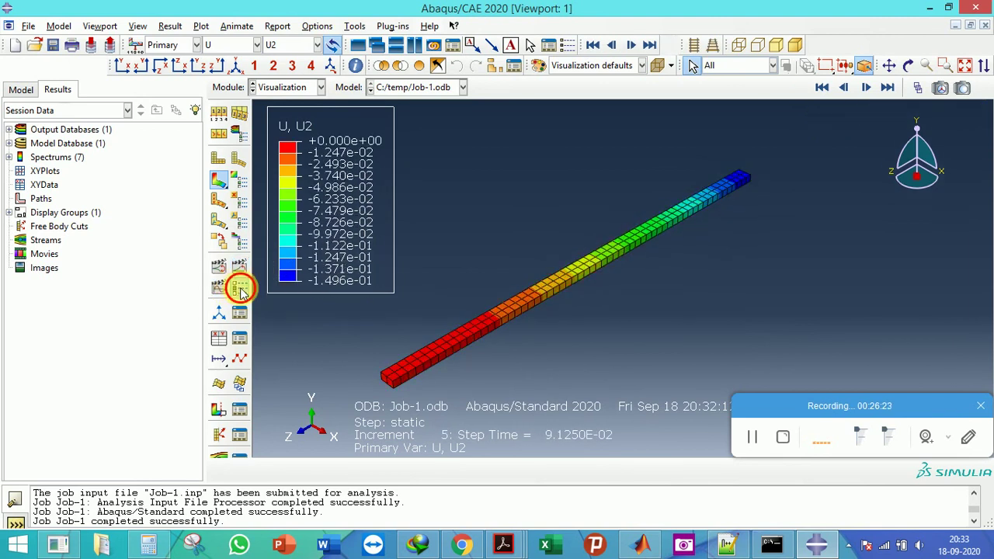
click(240, 287)
click(162, 219)
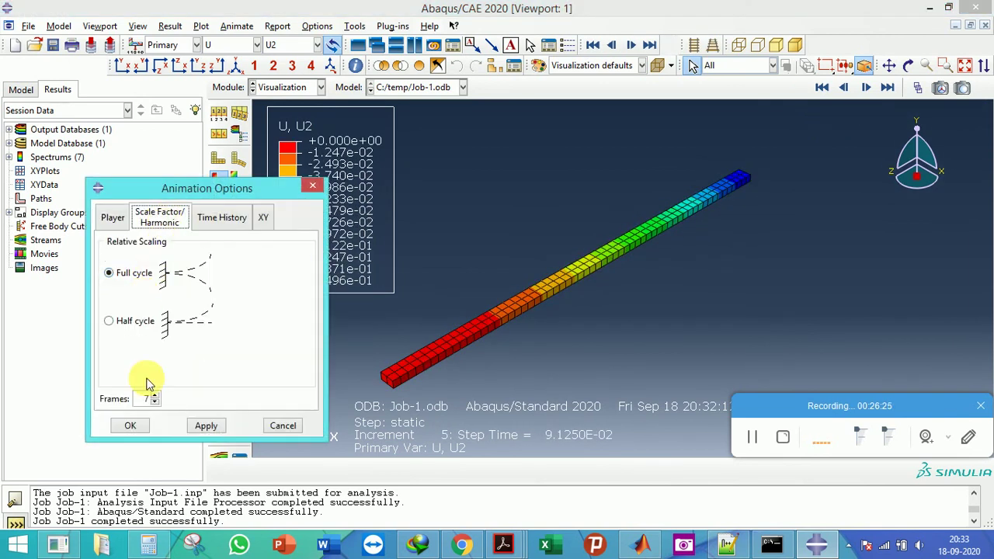
click(134, 424)
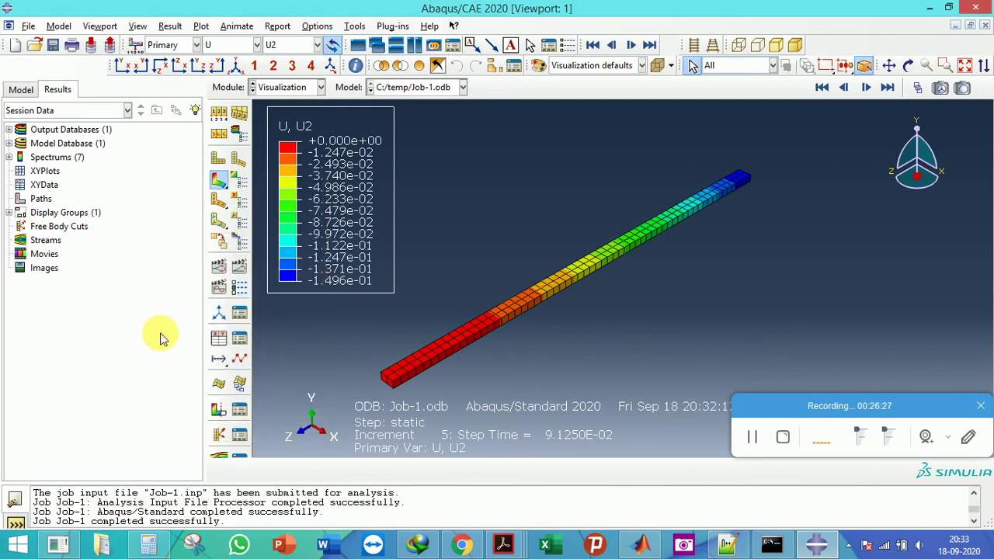
click(241, 266)
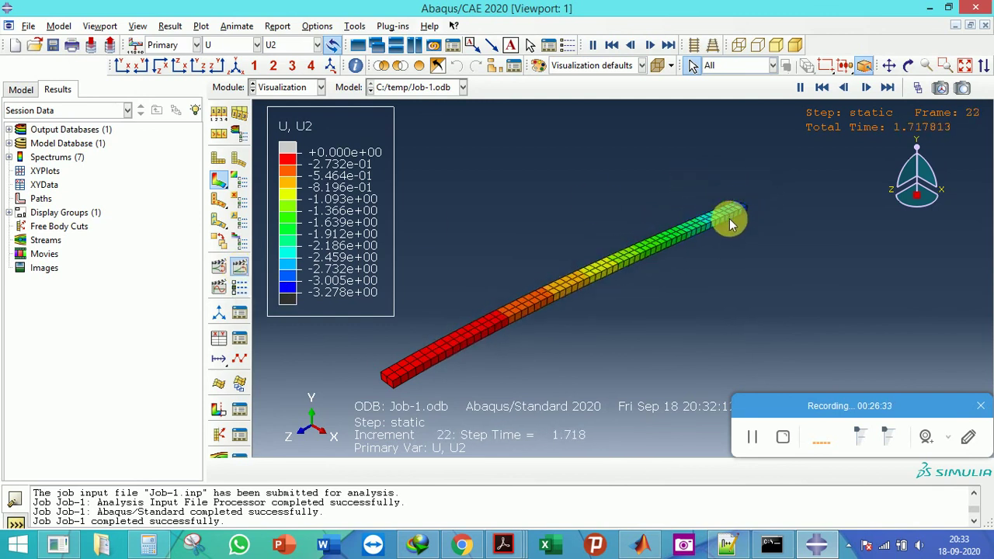
Return to the Step module of Model-1 and set the static step's time period to 10
click(21, 90)
click(284, 92)
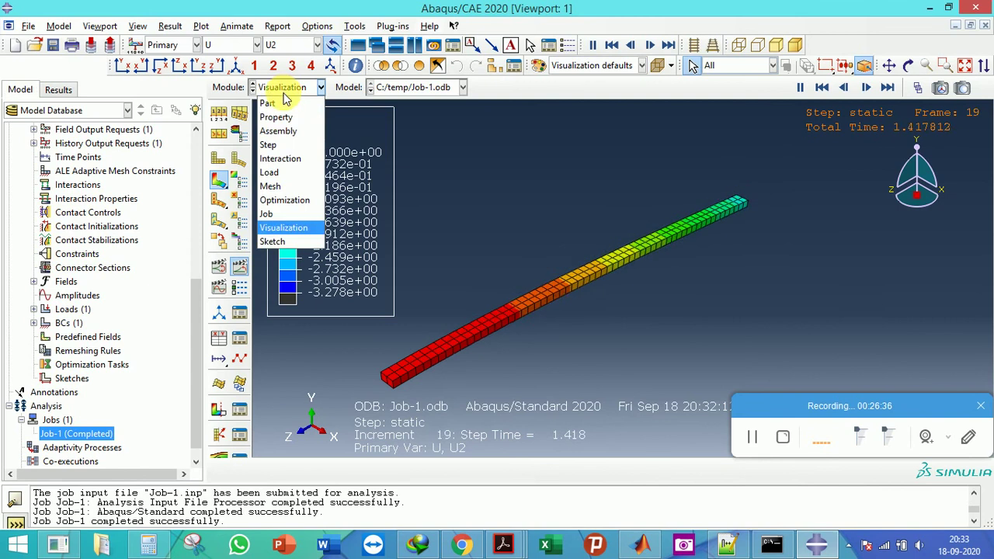
click(280, 170)
click(286, 107)
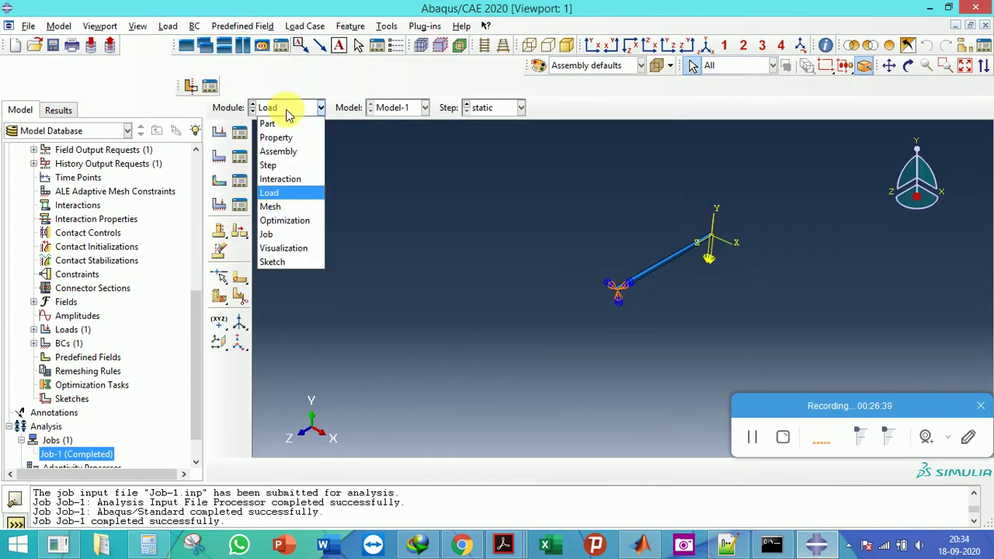
click(277, 168)
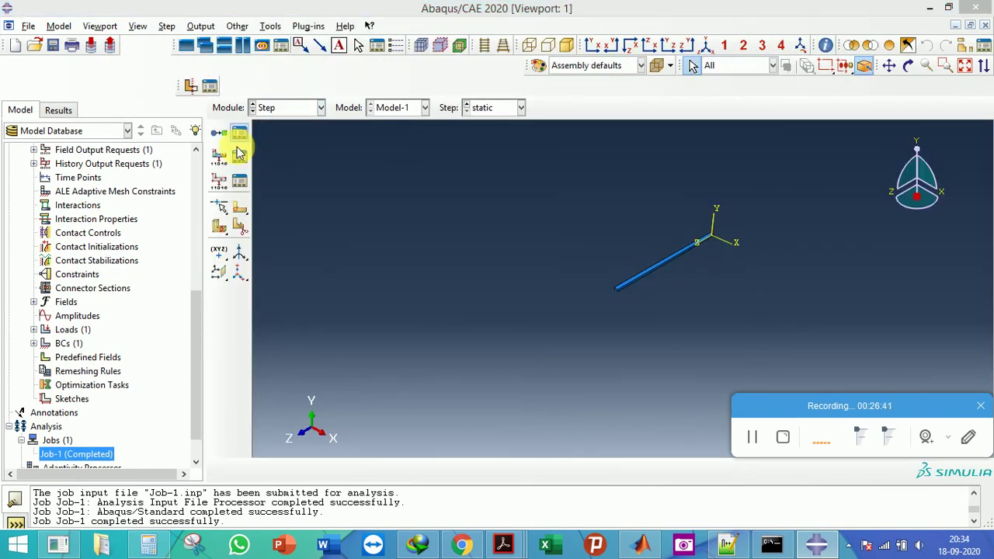
click(240, 133)
click(133, 340)
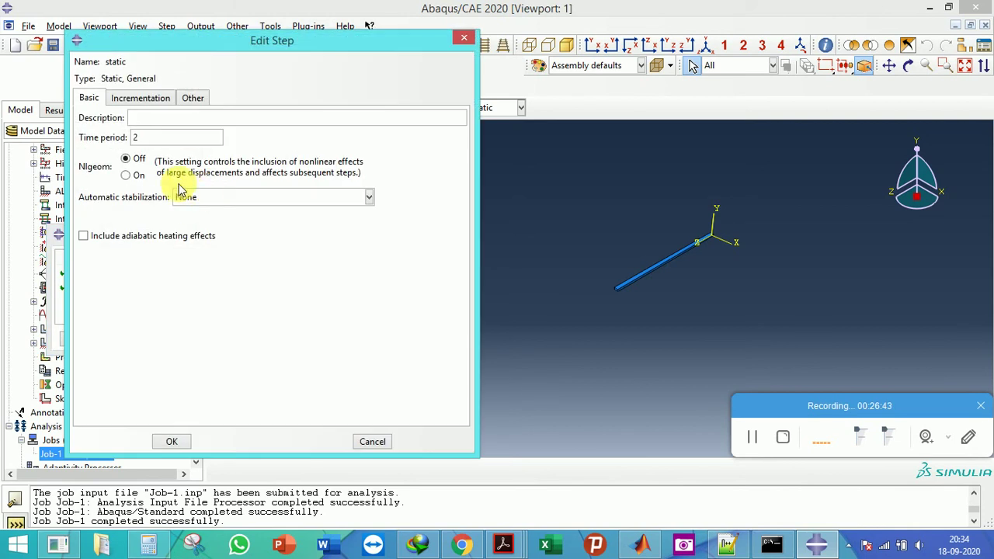
double_click(174, 138)
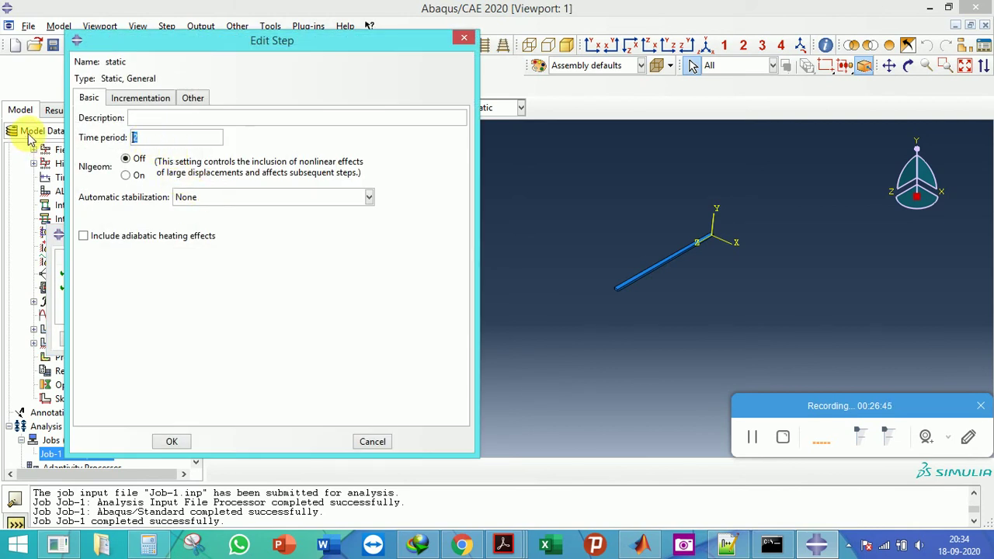
text(10)
click(163, 446)
click(435, 229)
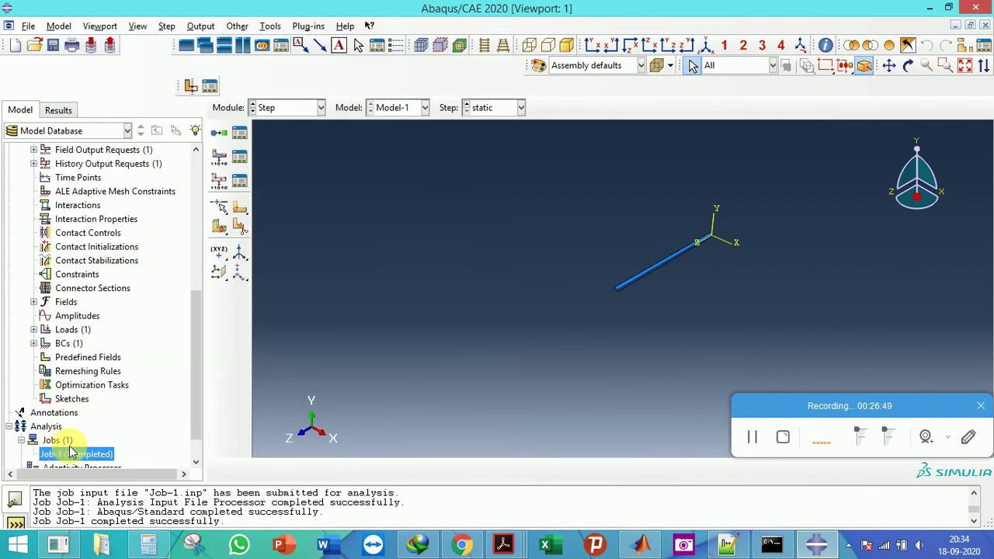
Resubmit Job-1 for analysis, overwriting its existing job files
right_click(70, 452)
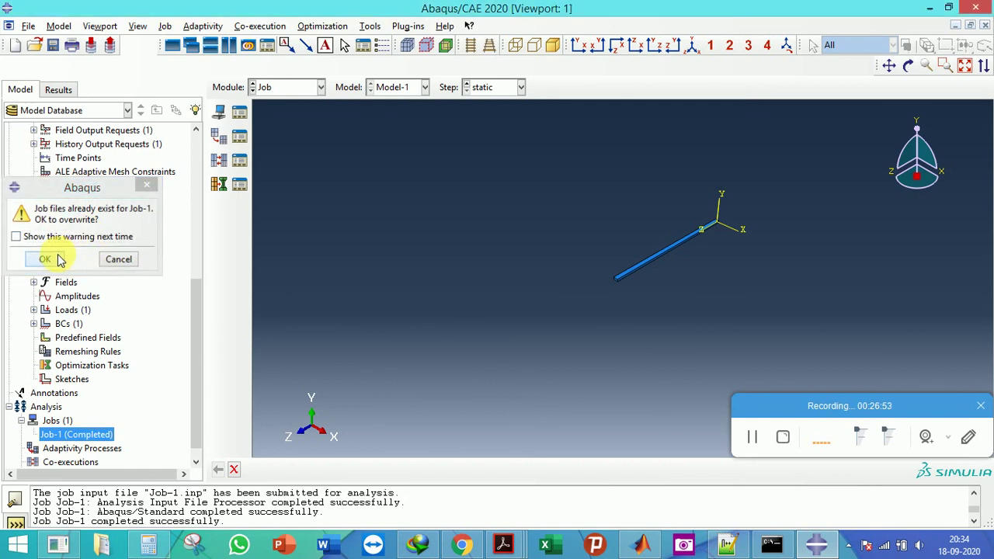
click(56, 259)
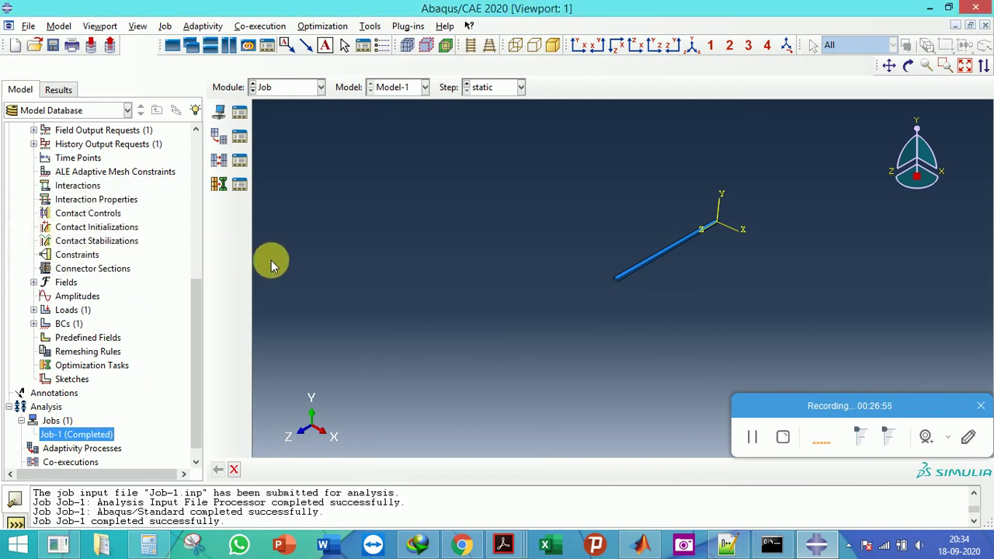
right_click(87, 438)
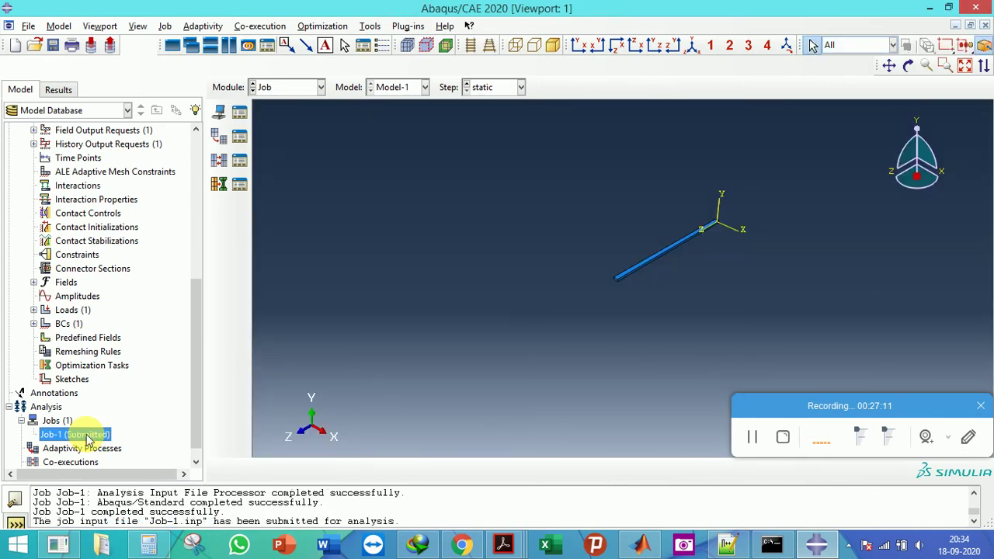
Monitor the Job-1 run until Abaqus/Standard completes, and close the monitor
right_click(87, 437)
click(129, 477)
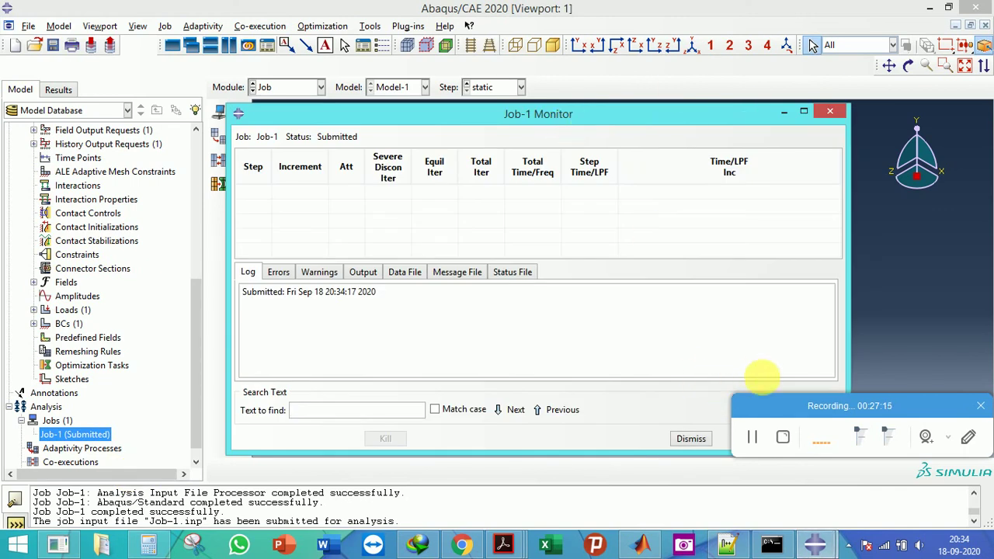
drag(772, 406, 675, 485)
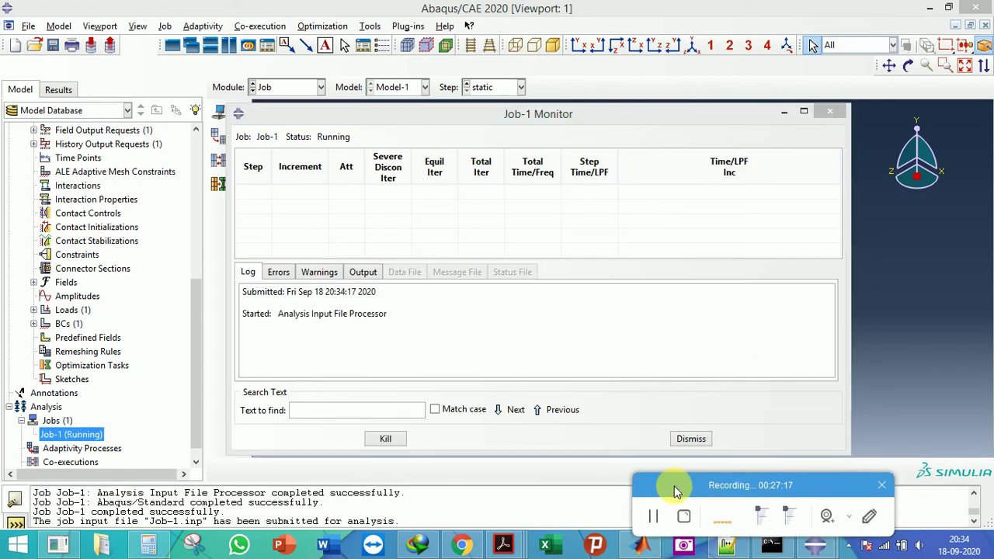
drag(615, 115, 655, 122)
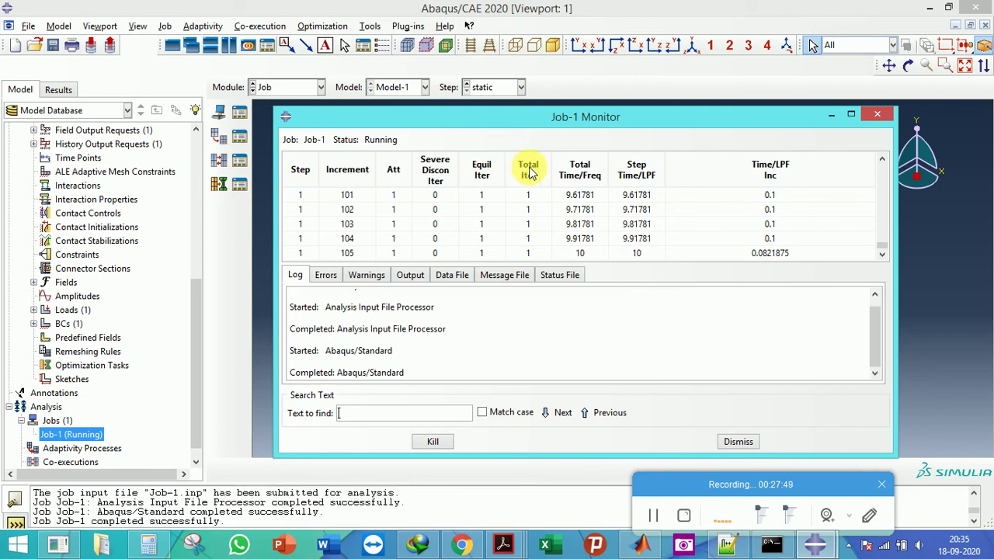
click(734, 442)
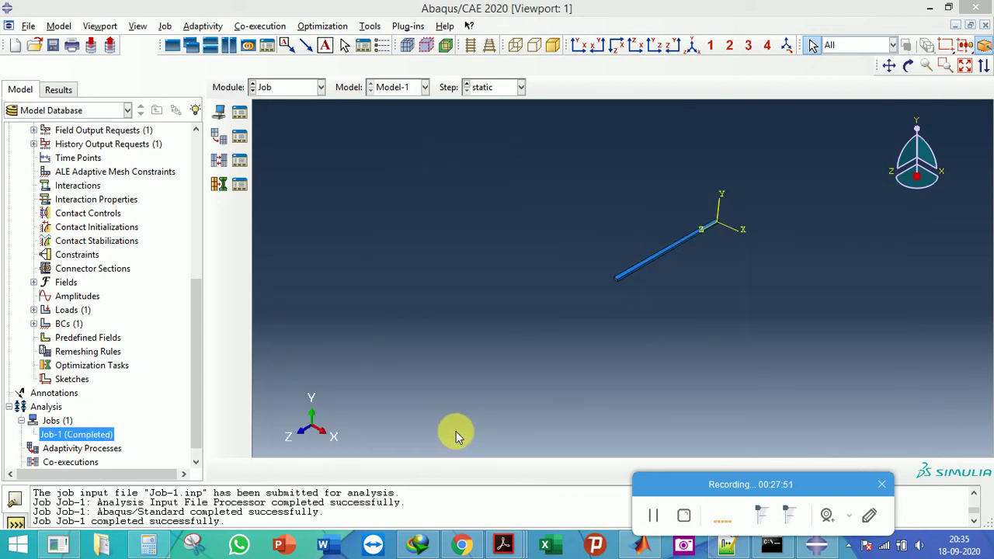
Open the new Job-1 results and plot displacement U, component U2, as contours on the deformed beam
right_click(76, 439)
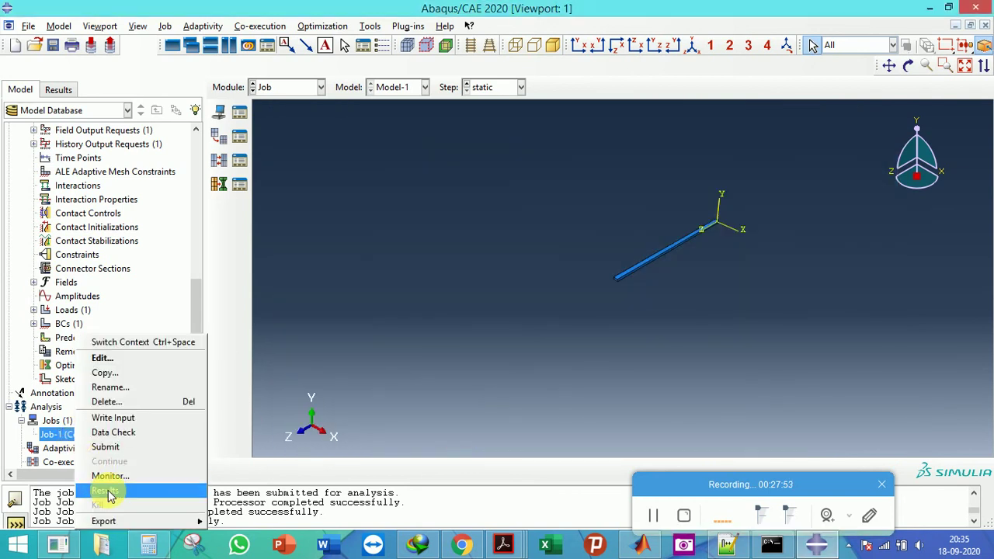
click(113, 495)
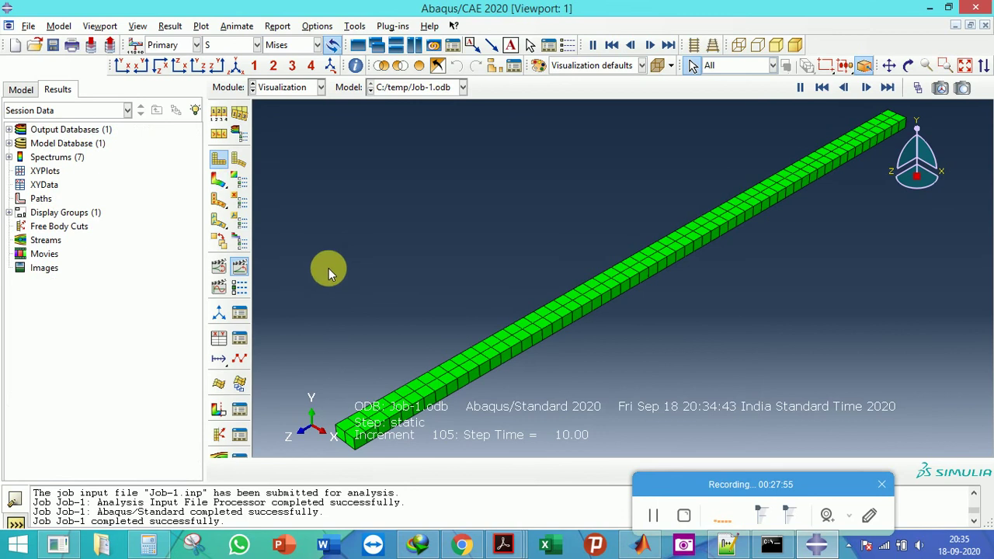
click(220, 182)
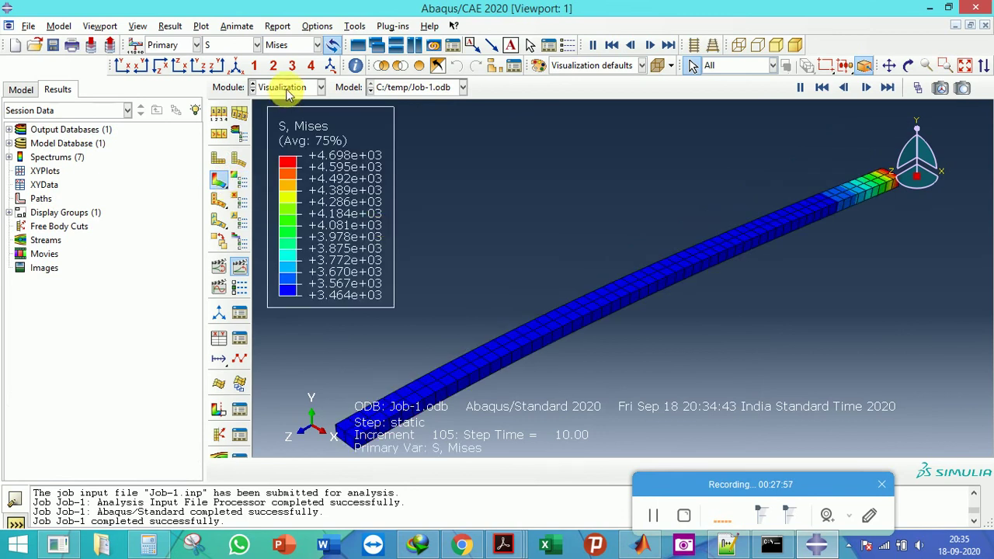
click(255, 45)
click(230, 115)
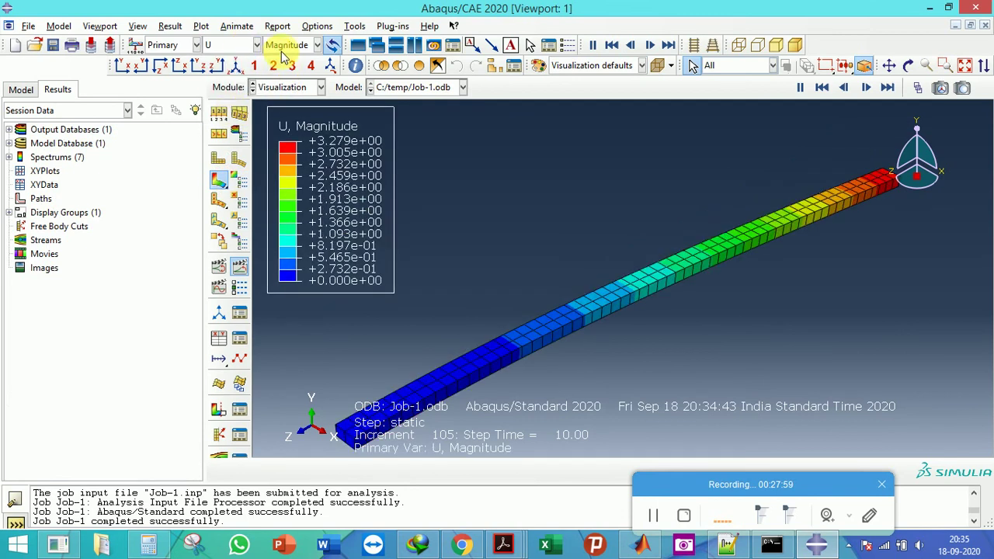
click(283, 48)
click(271, 89)
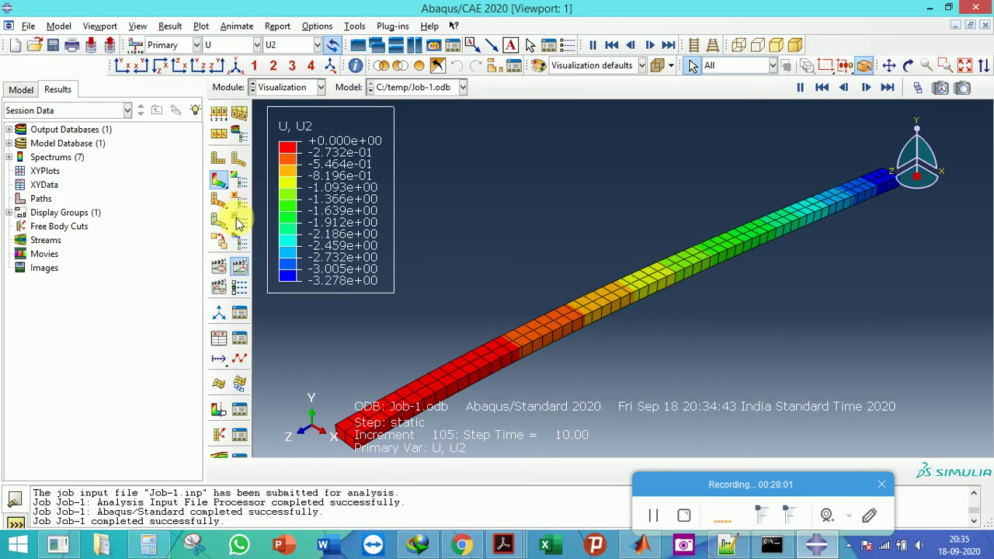
Animate the beam's U2 time history and slightly slow the animation frame rate, keeping Loop mode
click(239, 266)
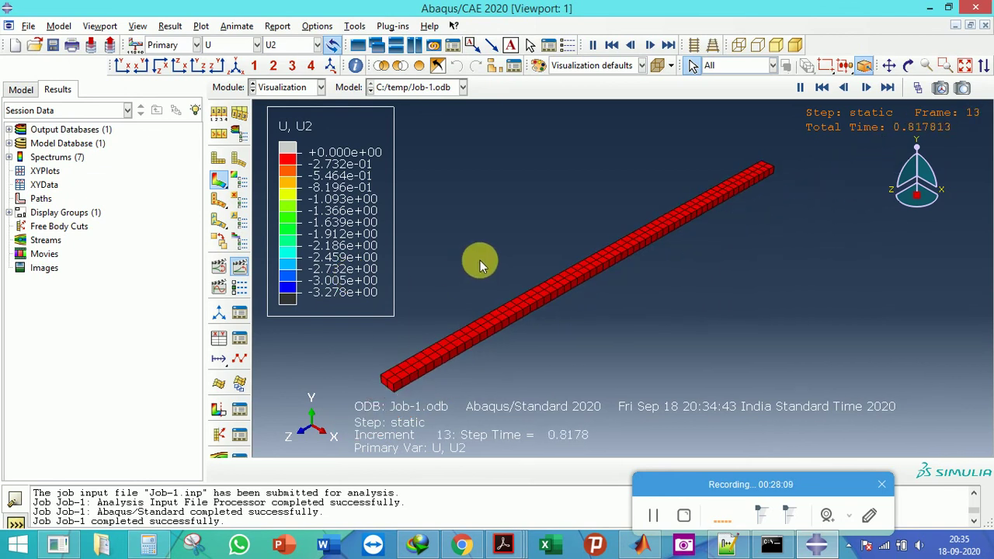
click(243, 291)
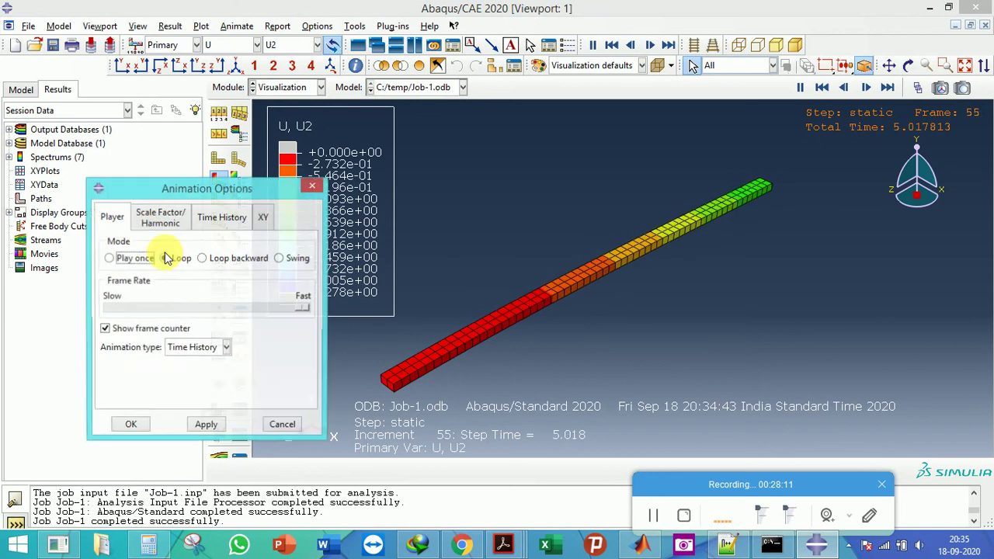
click(160, 217)
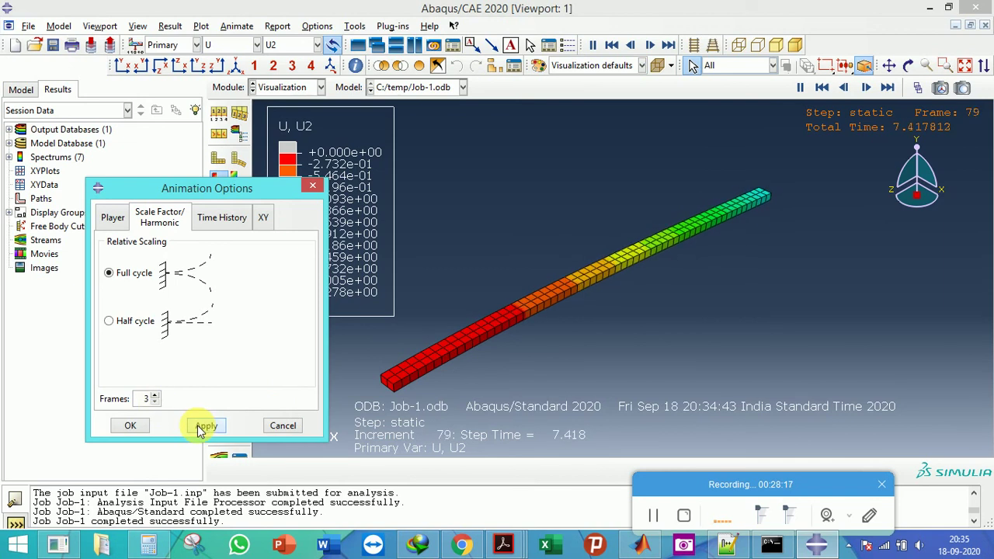
click(113, 218)
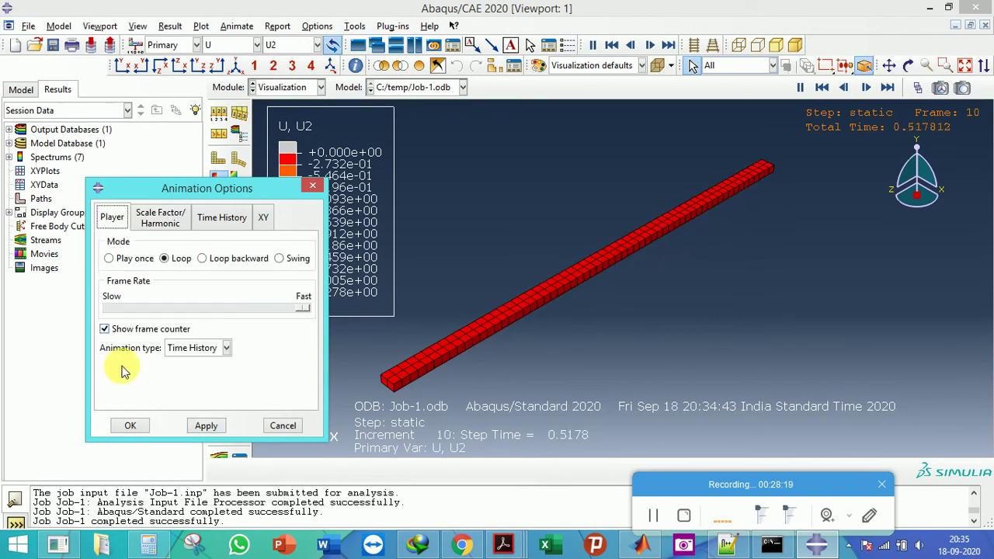
drag(304, 307, 283, 309)
click(129, 426)
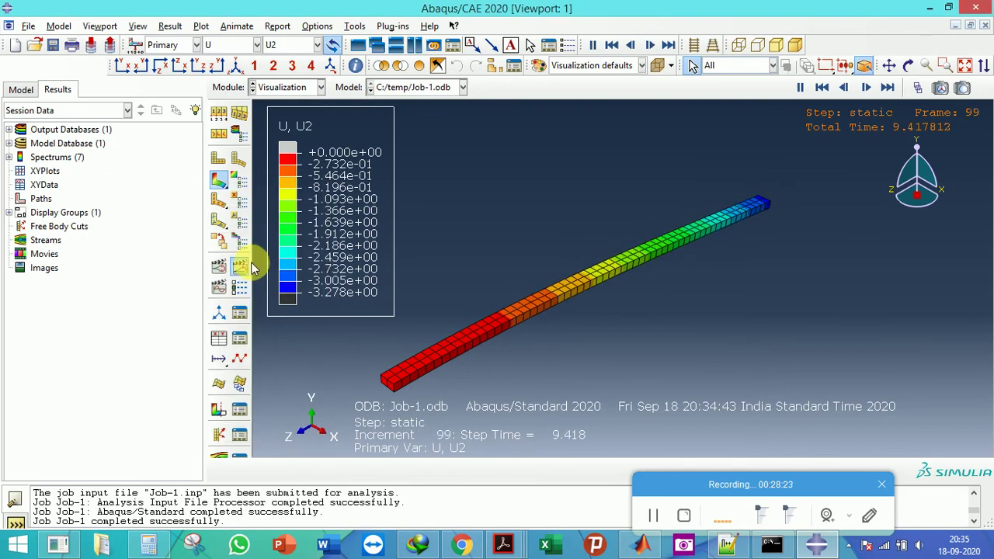
click(239, 271)
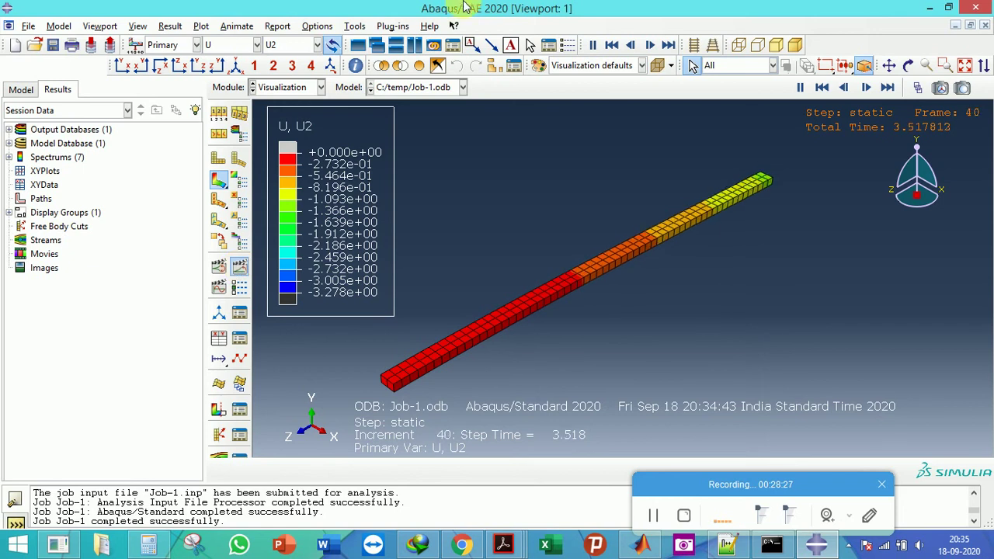
Cycle the animated beam through the standard views and settle on the Z-Y side view along its length
click(121, 66)
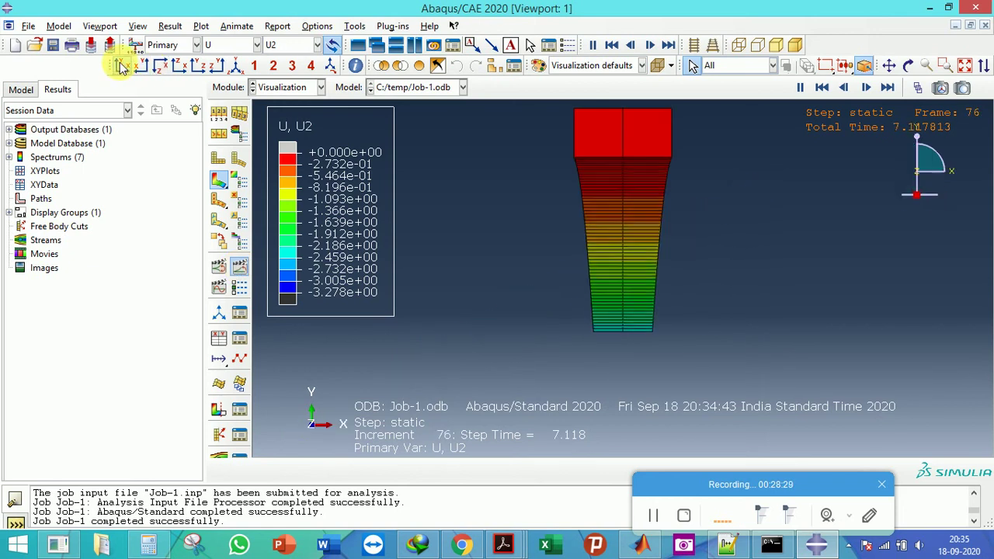
click(180, 66)
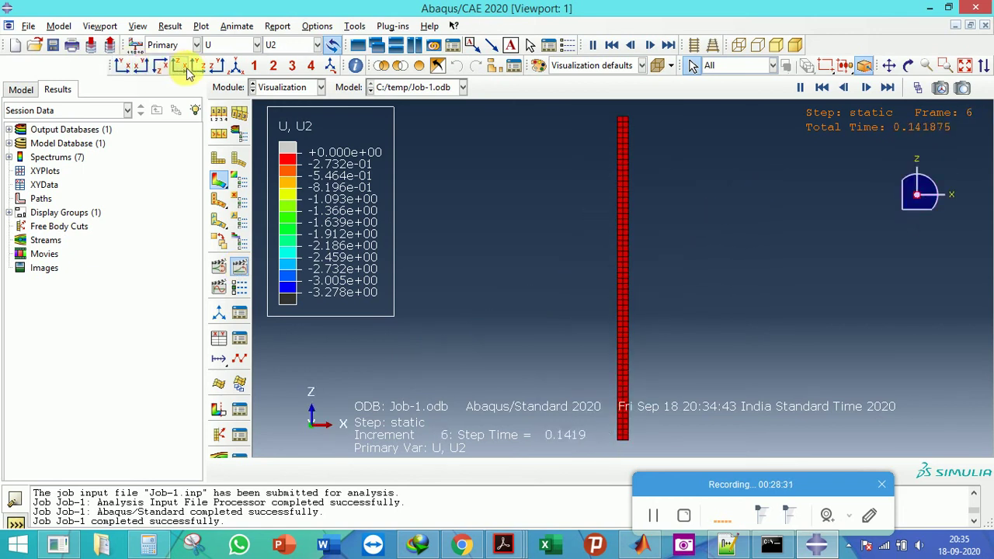
click(197, 67)
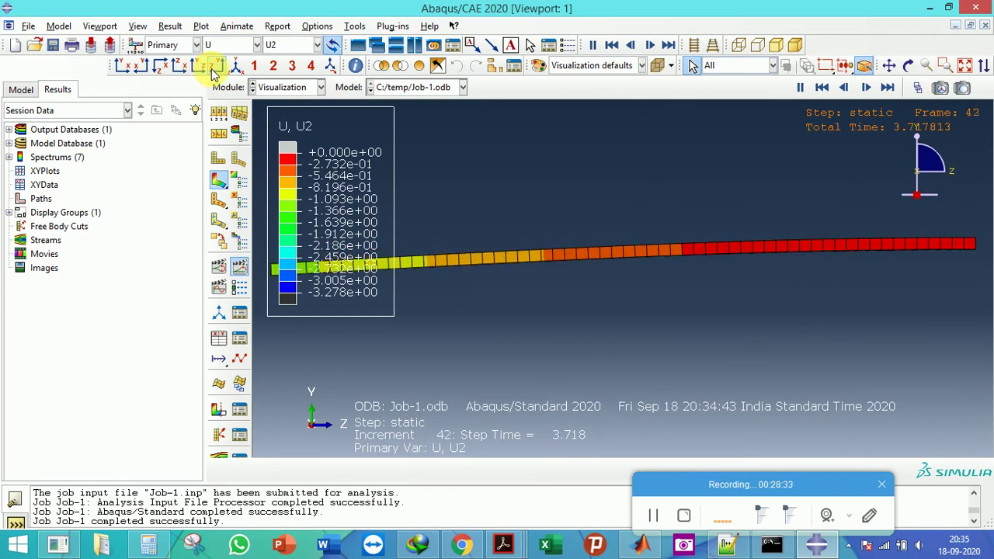
click(215, 66)
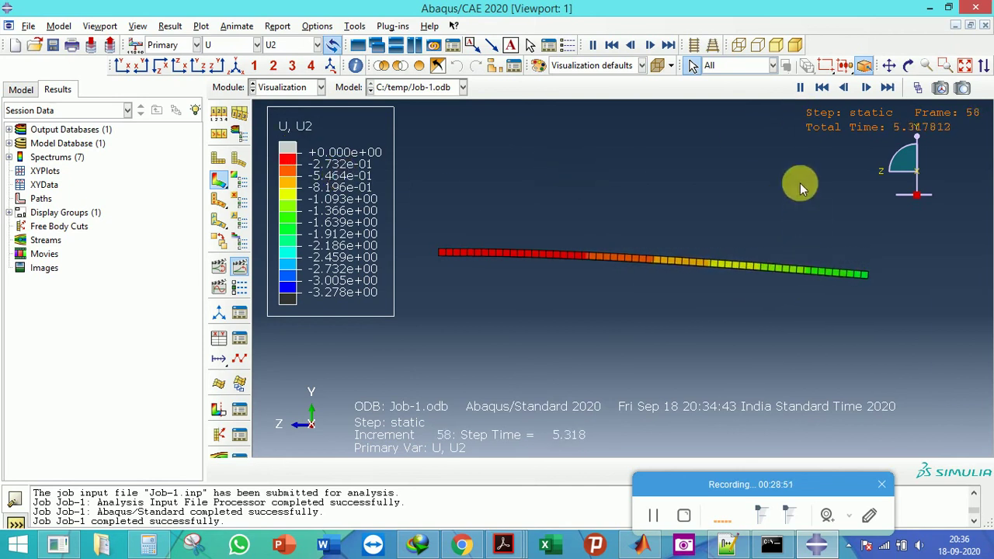
Stop the time history animation and set a uniform deformation scale factor of 1 in the common plot options
click(238, 269)
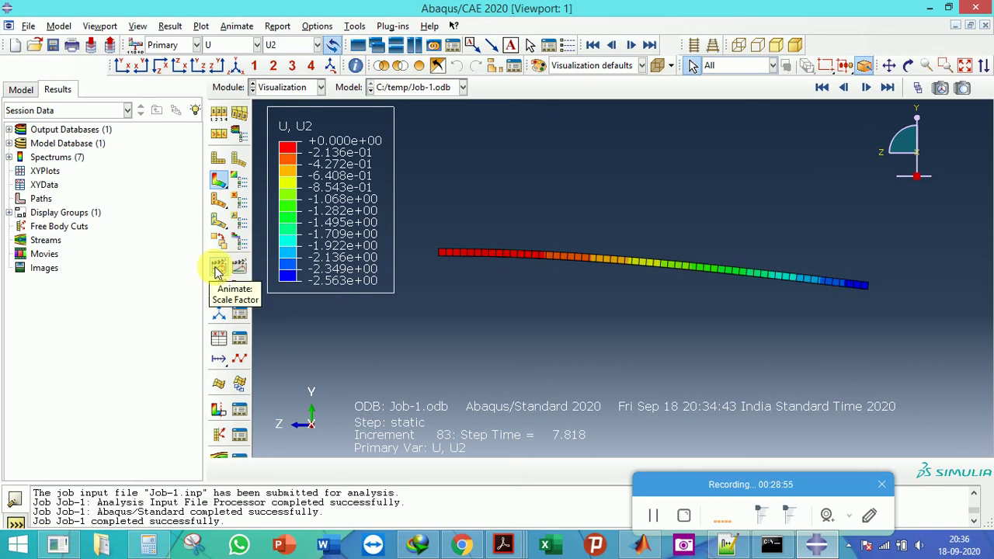
click(219, 113)
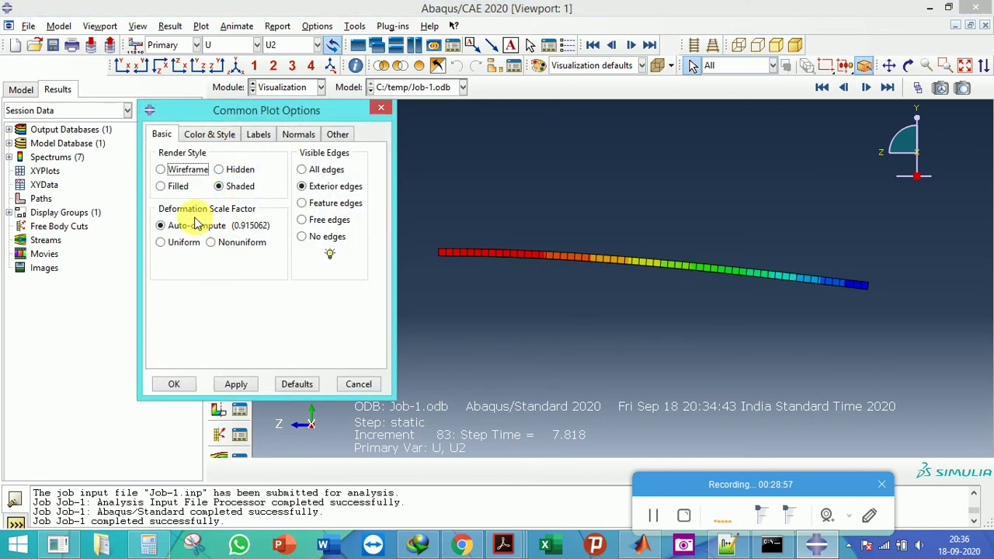
click(170, 242)
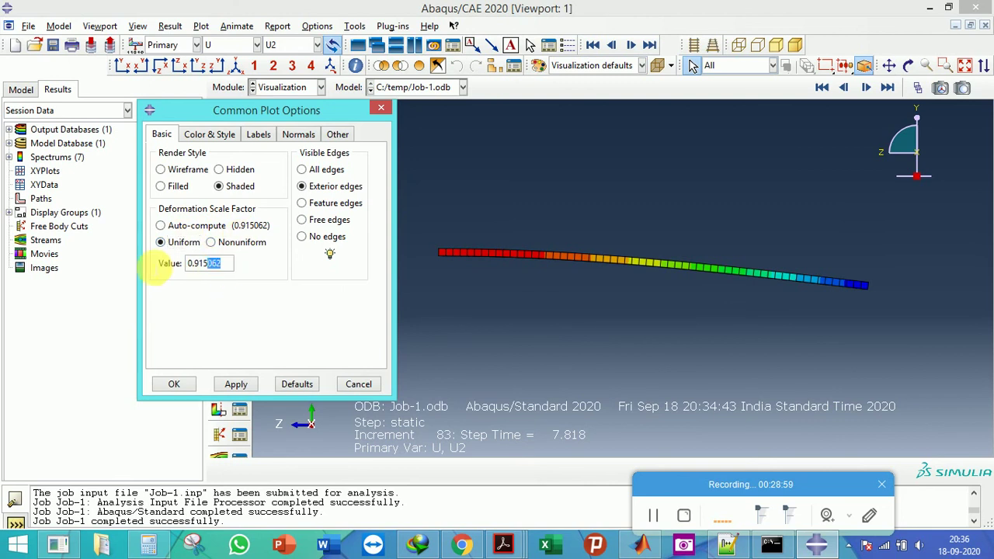
drag(221, 263, 109, 267)
text(1)
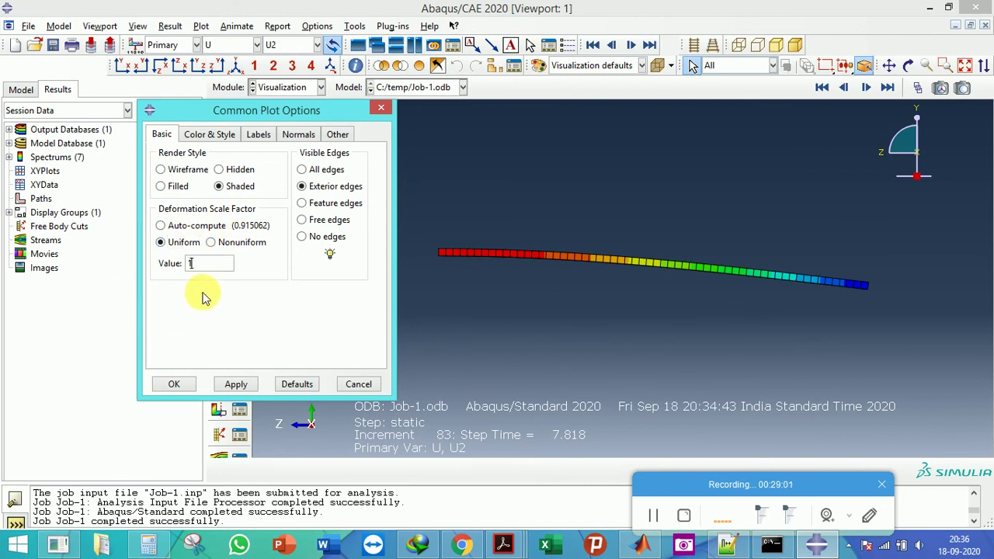
click(174, 384)
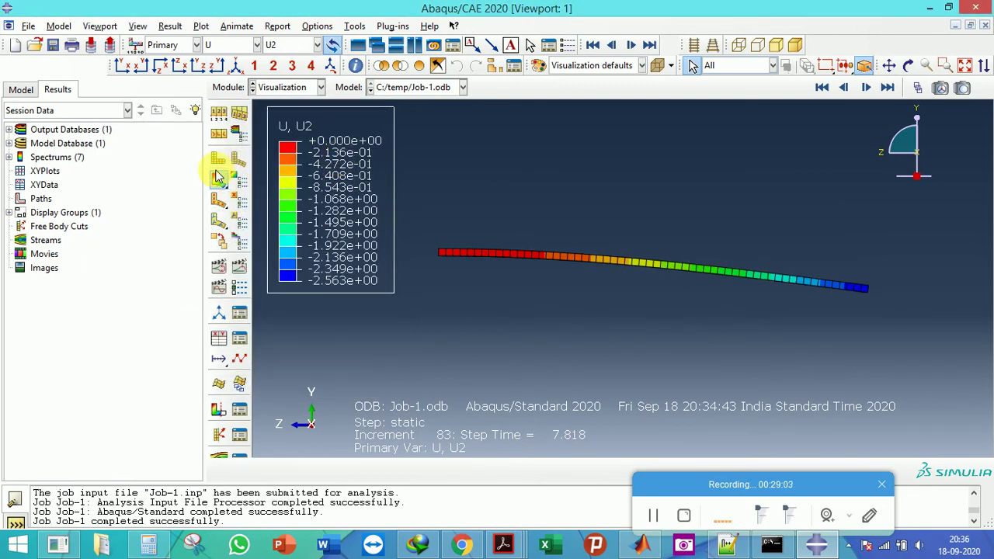
Compare the undeformed shape with the deformed U2 contours, and restart the time history animation
click(219, 160)
click(218, 182)
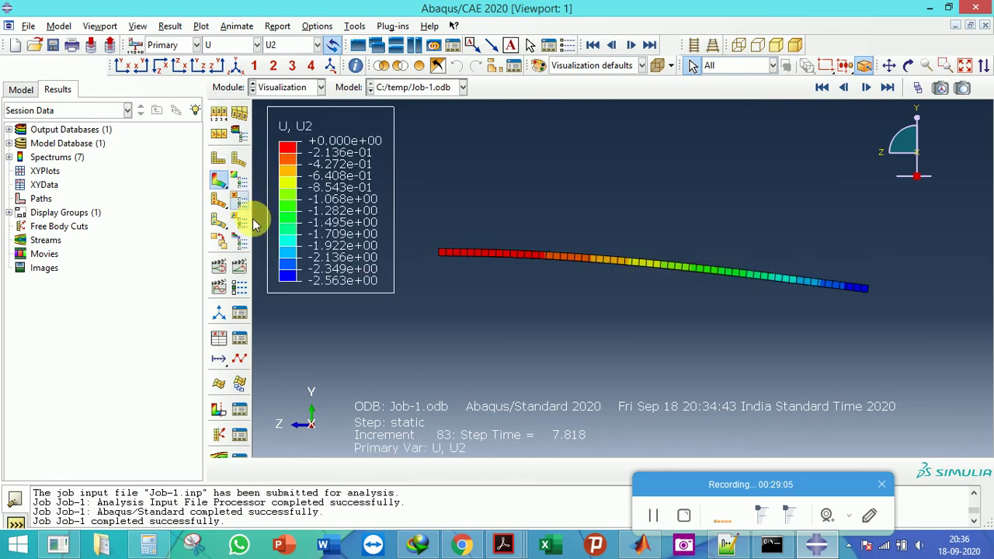
click(222, 163)
click(218, 180)
click(233, 260)
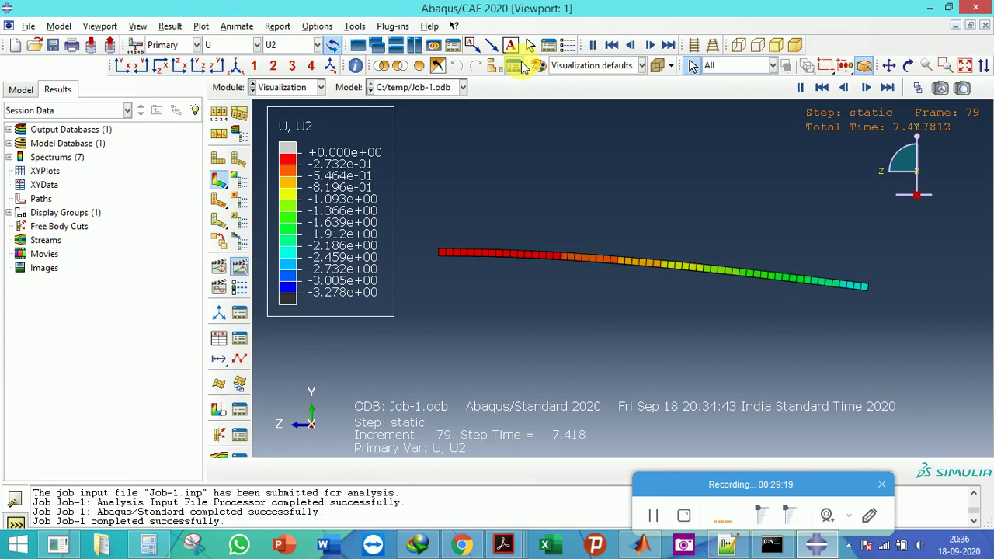
Show the animated beam in the isometric view, zoomed out slightly, and look over the static step's frame list
click(233, 67)
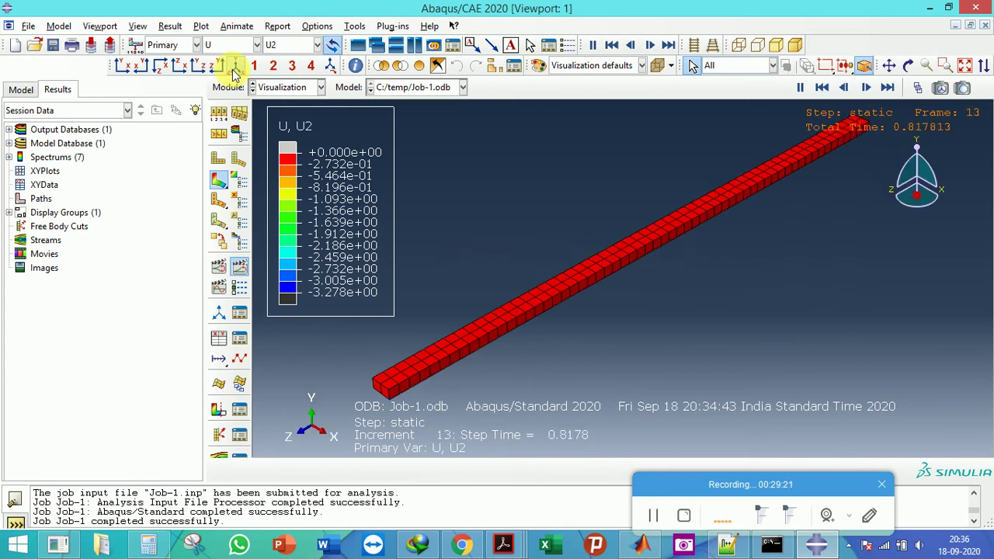
ctrl+alt+drag(511, 310, 496, 311)
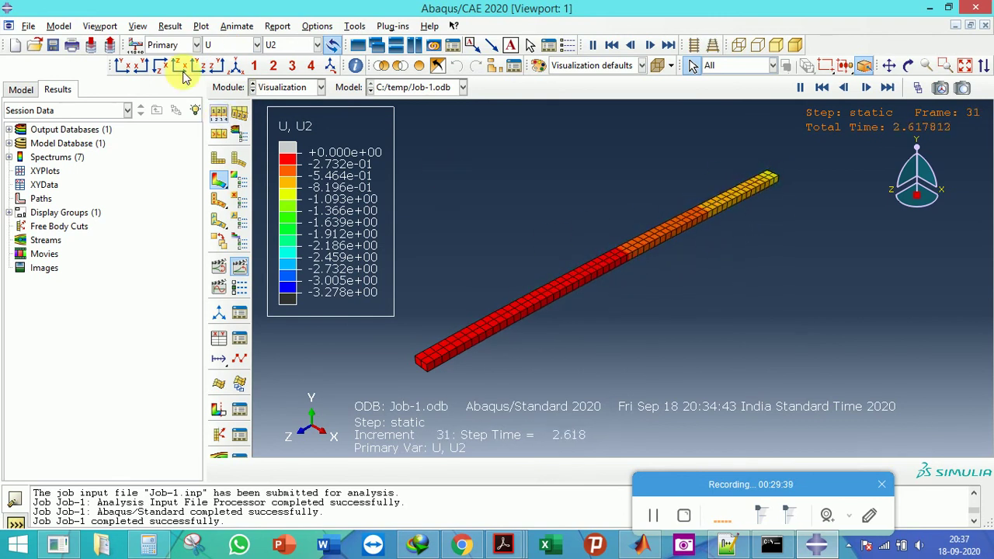
click(138, 27)
mouse_move(170, 28)
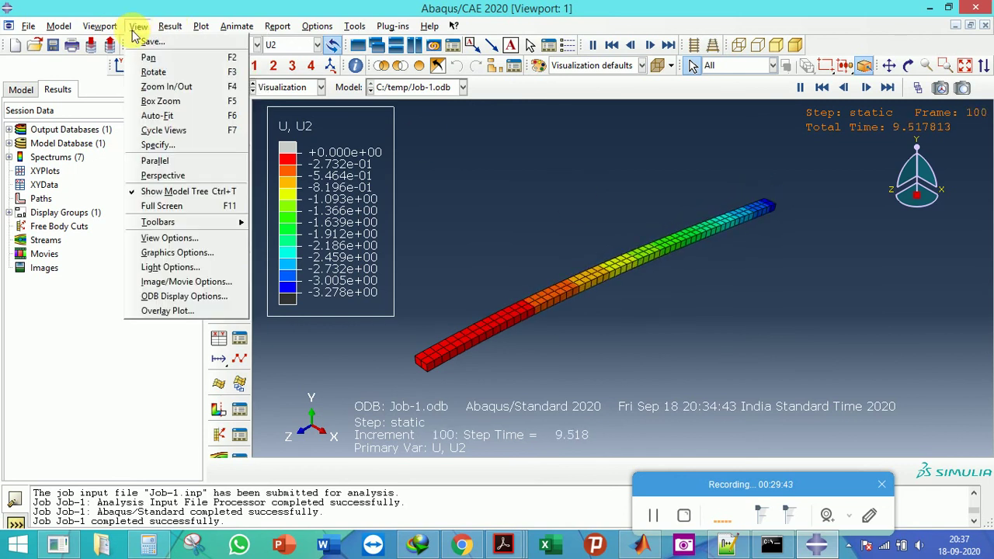
click(175, 33)
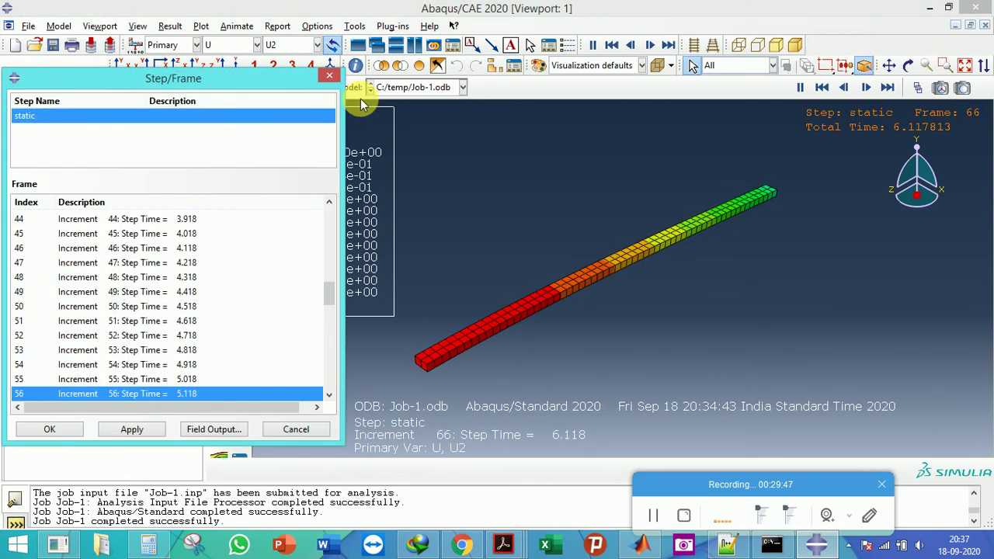
click(332, 74)
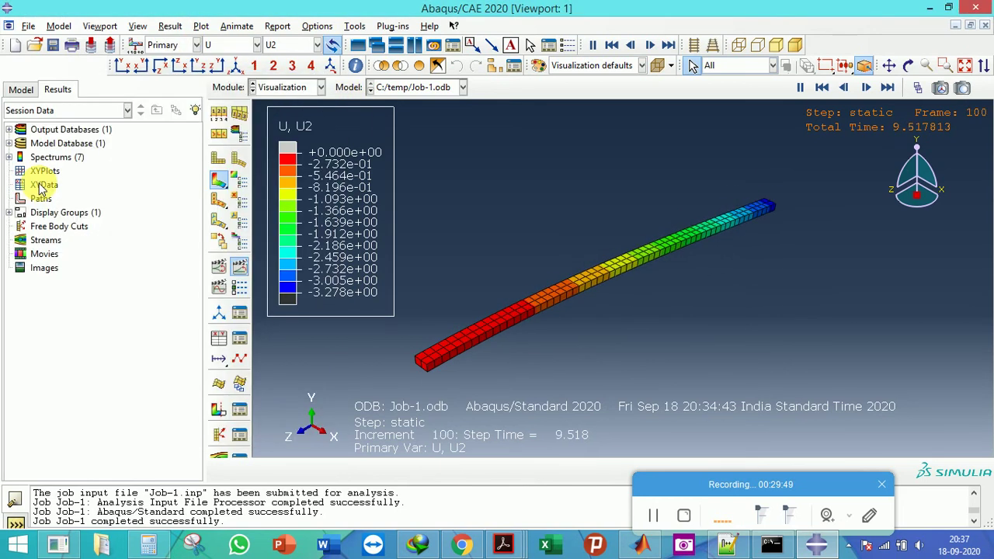
Start creating XY data with ODB field output as the source
double_click(42, 185)
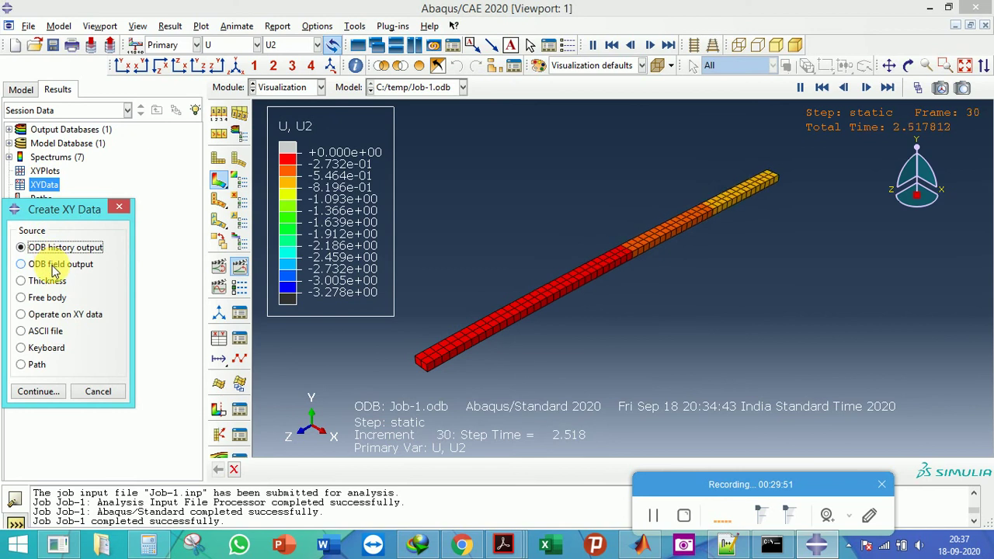
click(51, 265)
click(38, 392)
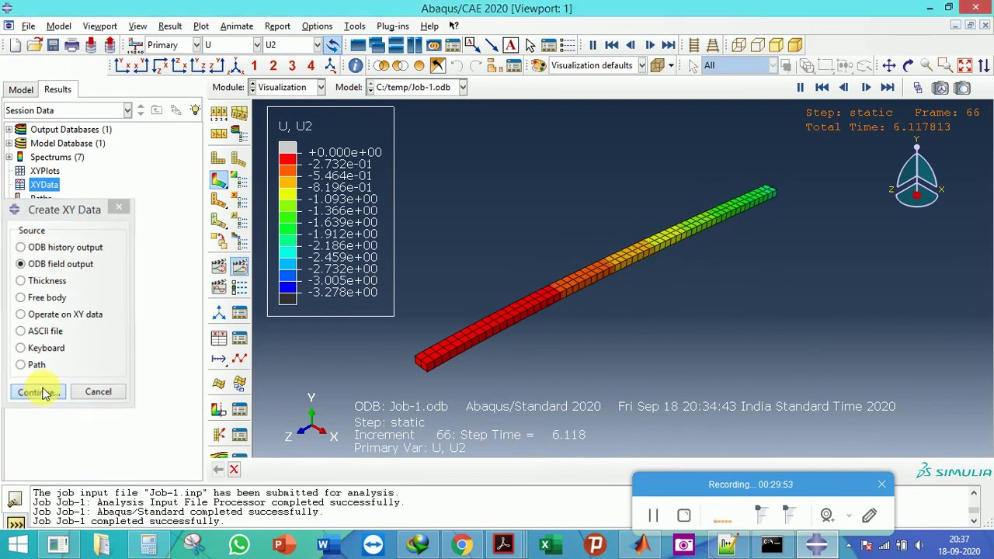
drag(211, 102, 219, 99)
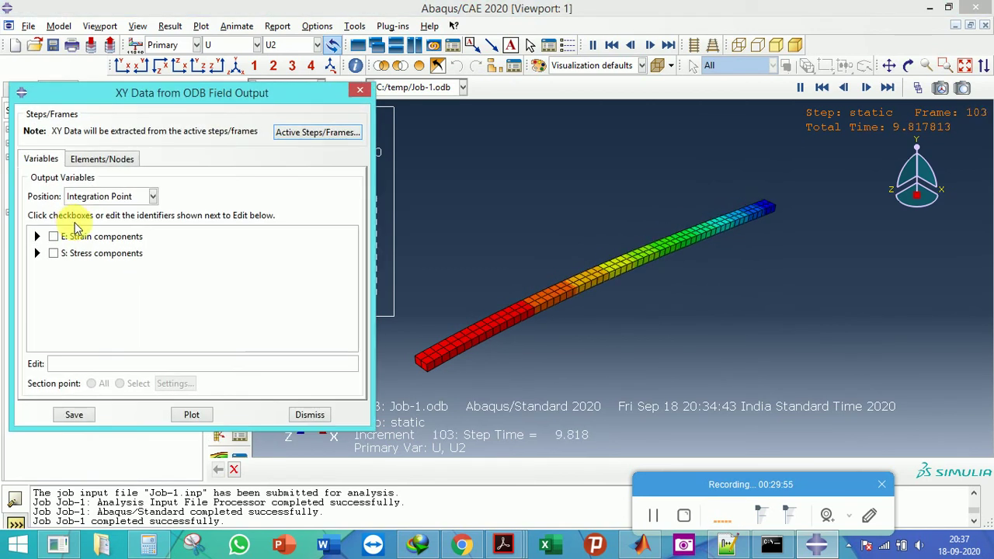
Set the output position to Unique Nodal and choose the U2 spatial displacement component as the variable to extract
click(87, 197)
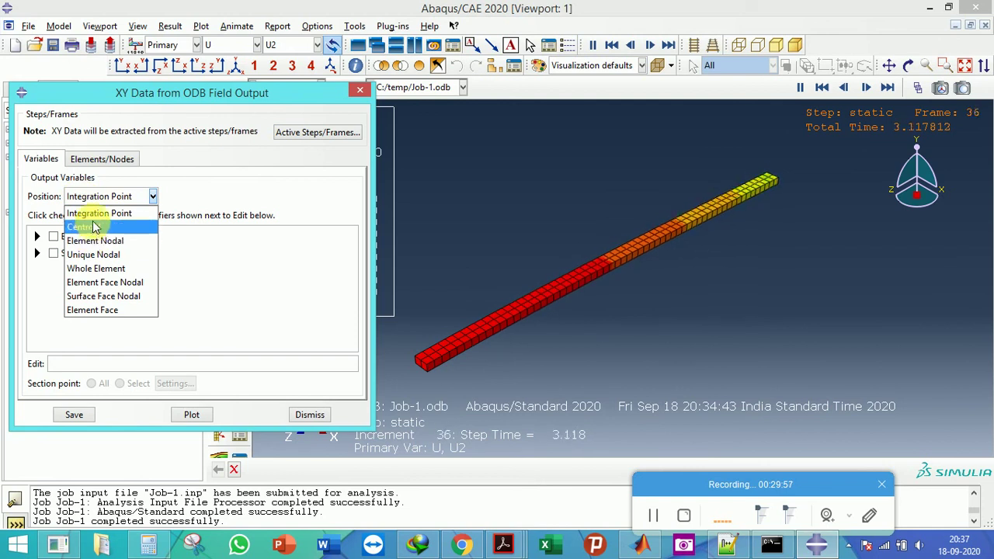
click(97, 216)
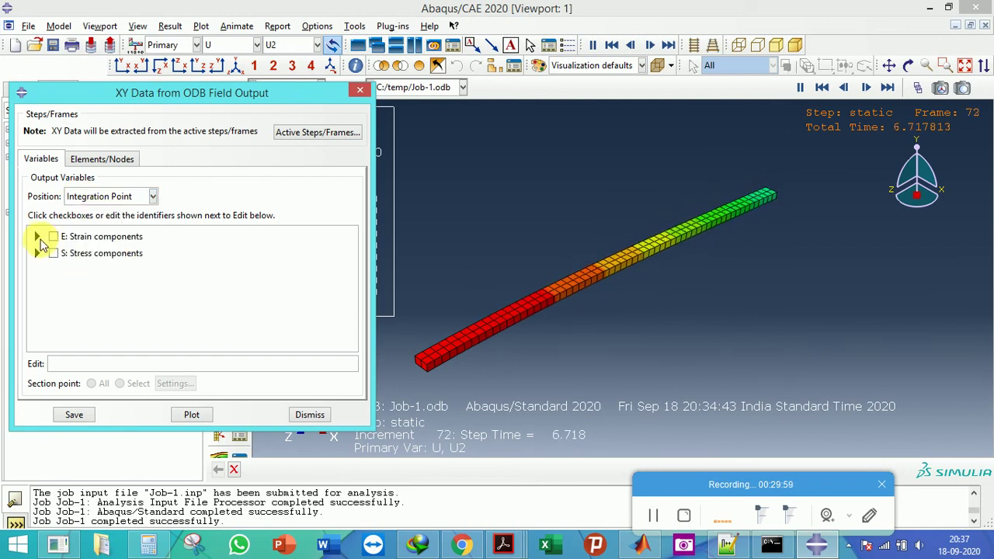
click(107, 200)
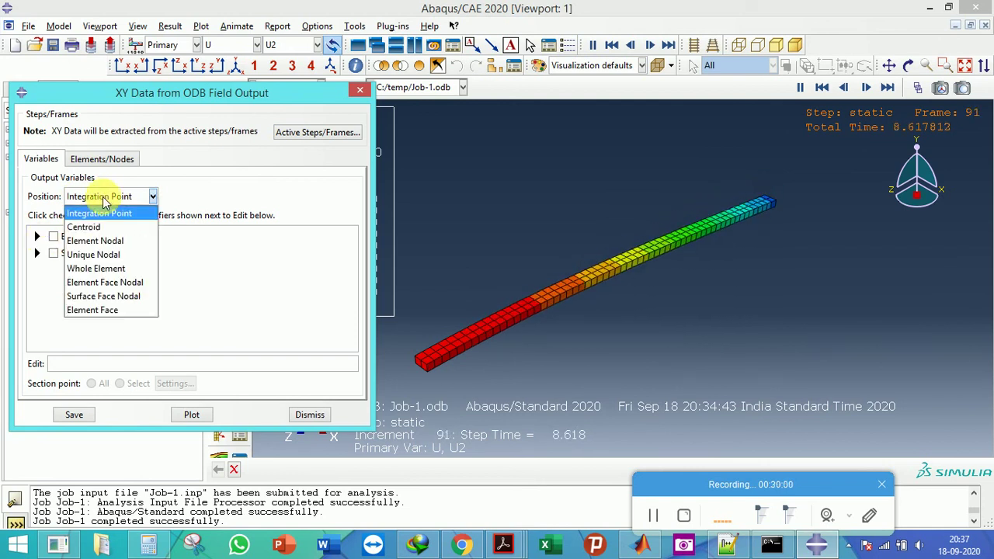
click(104, 255)
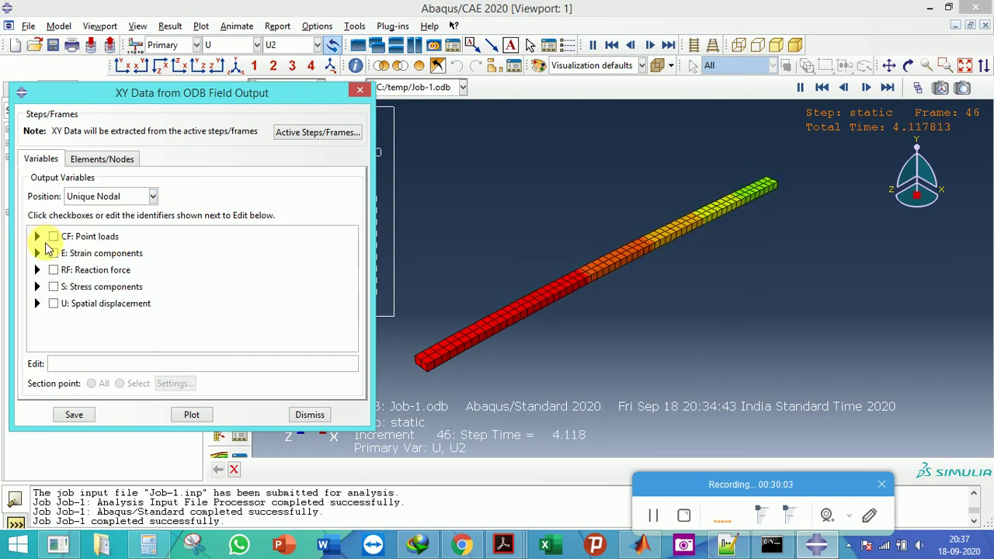
click(92, 204)
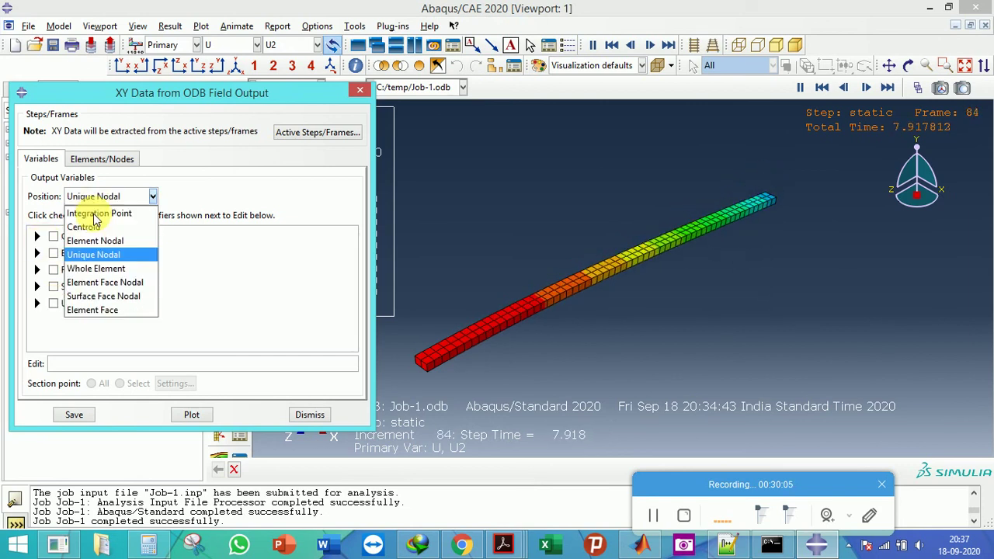
click(98, 241)
click(104, 203)
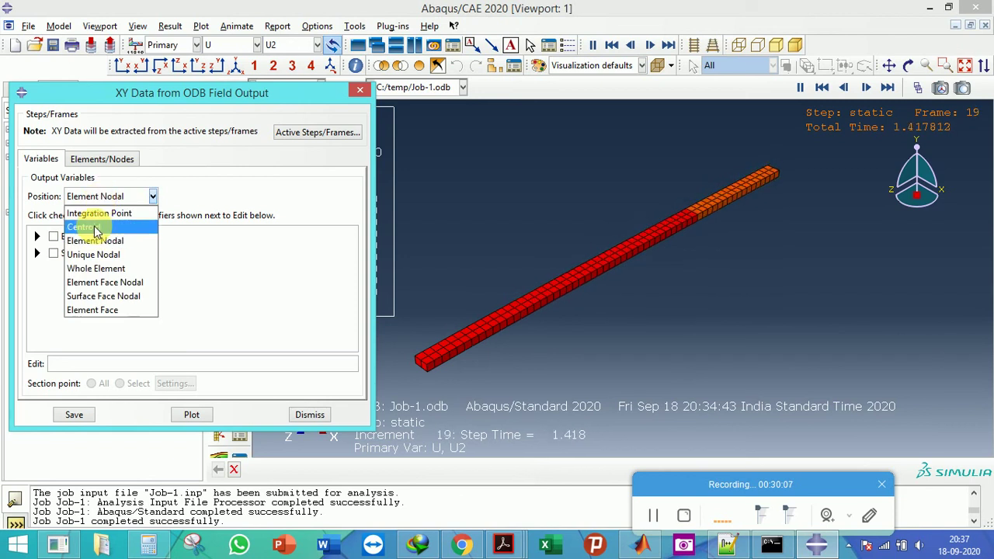
click(97, 256)
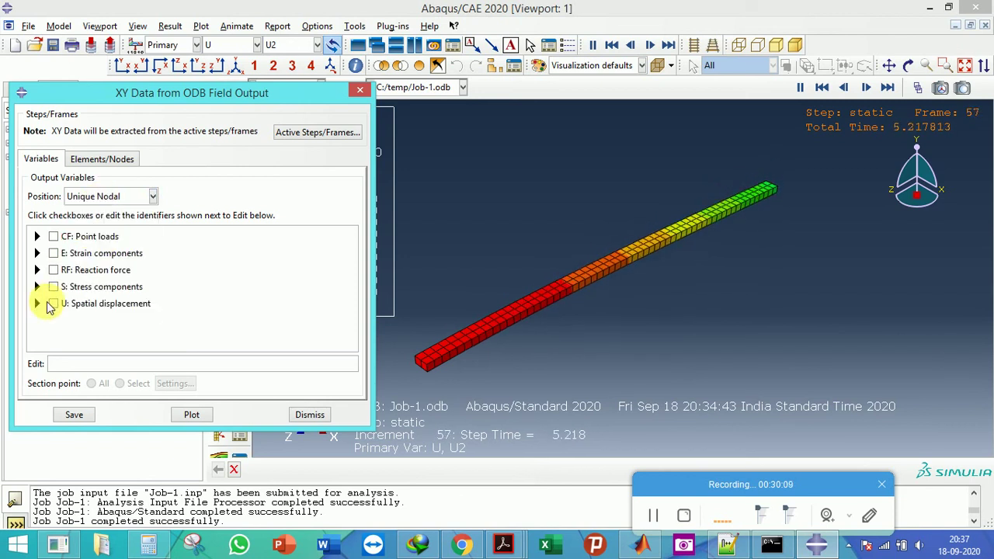
click(38, 304)
click(69, 327)
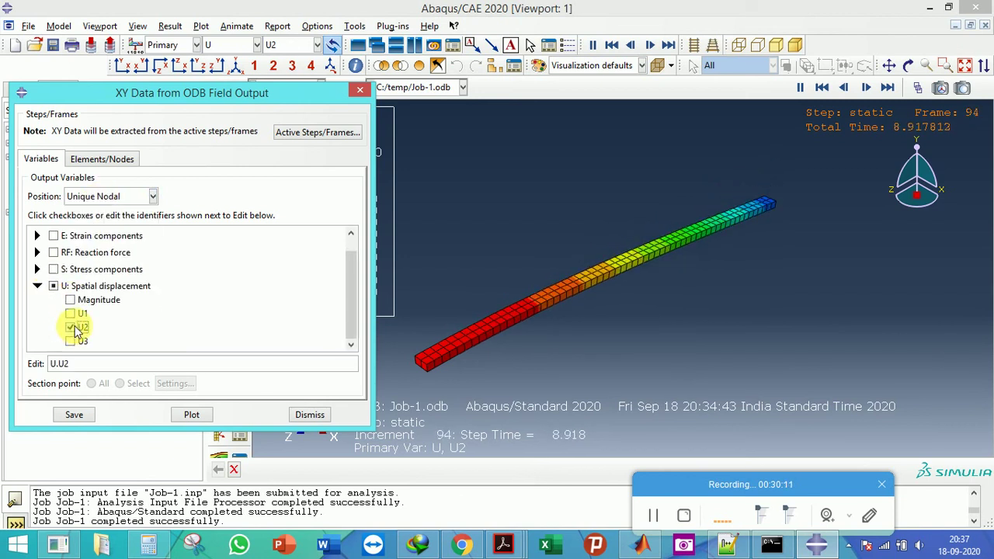
Pick the upper corner node at the beam's free end for the extraction and highlight it in the viewport
click(101, 159)
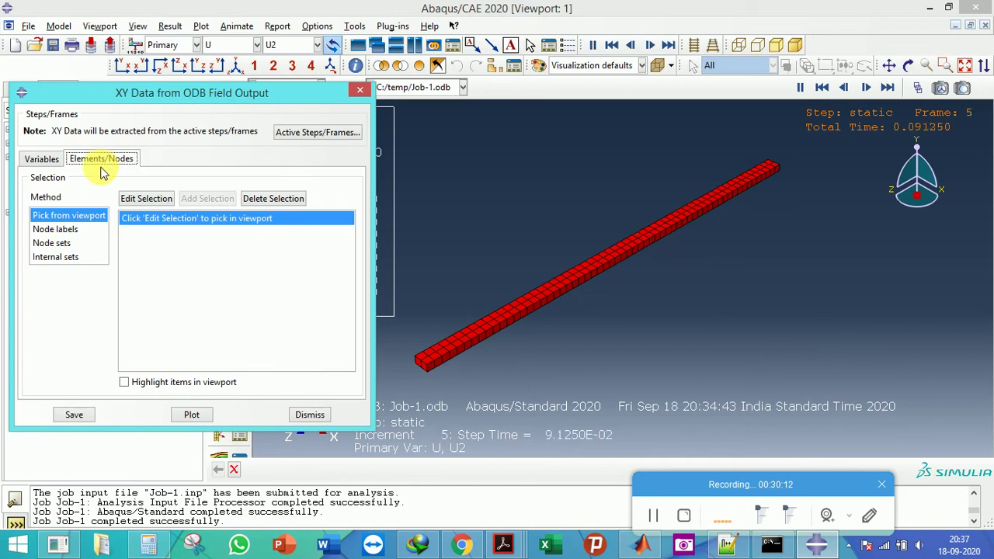
click(144, 198)
drag(322, 98, 336, 152)
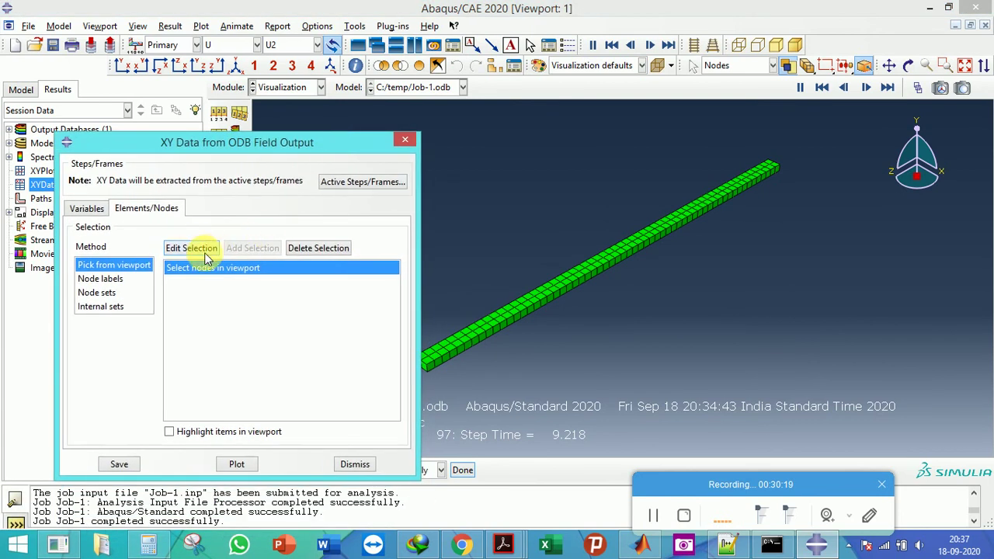
click(779, 164)
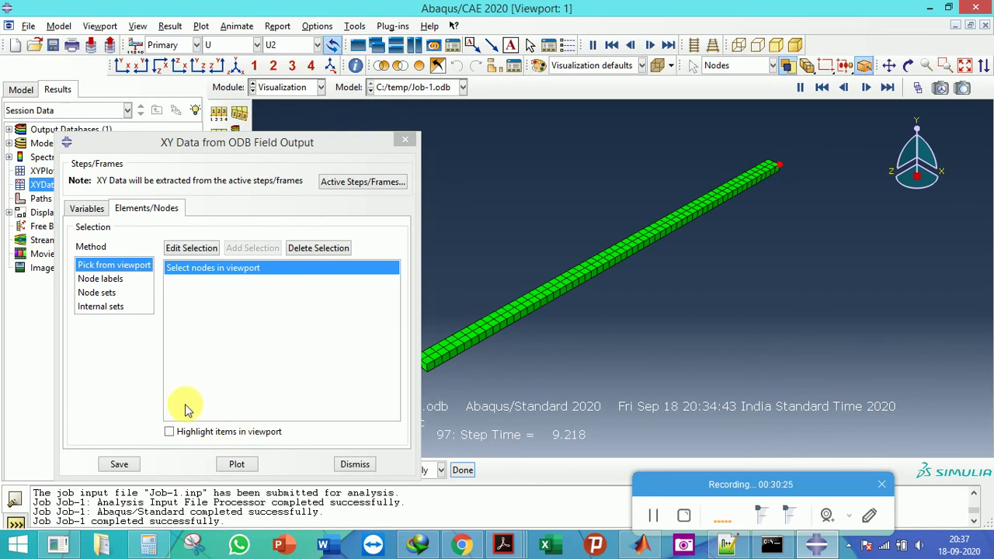
click(208, 272)
middle_click(764, 171)
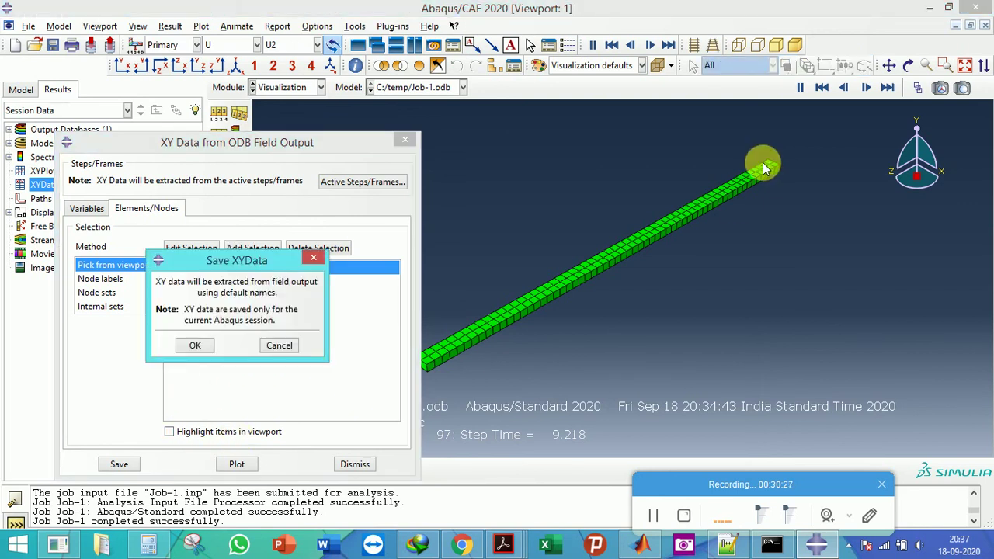
click(280, 346)
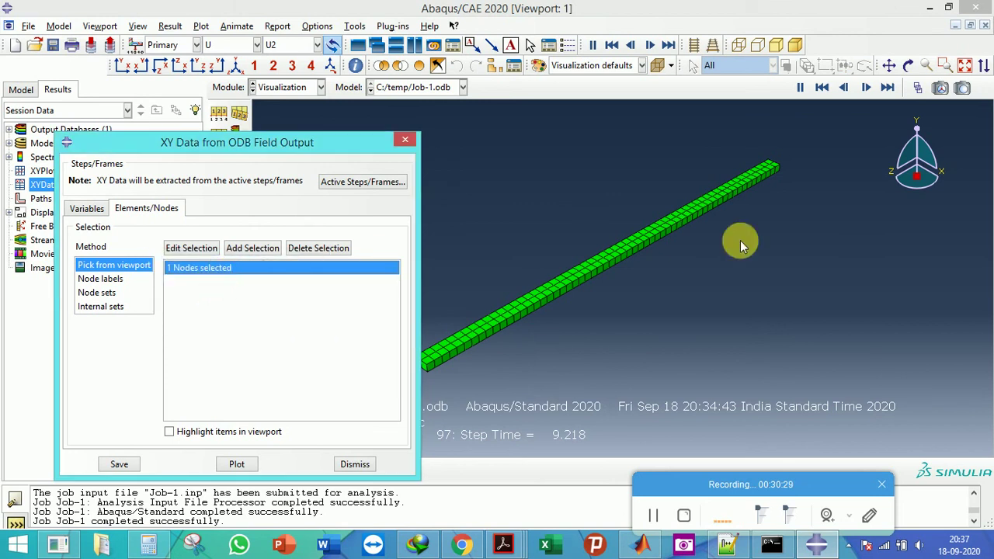
click(169, 432)
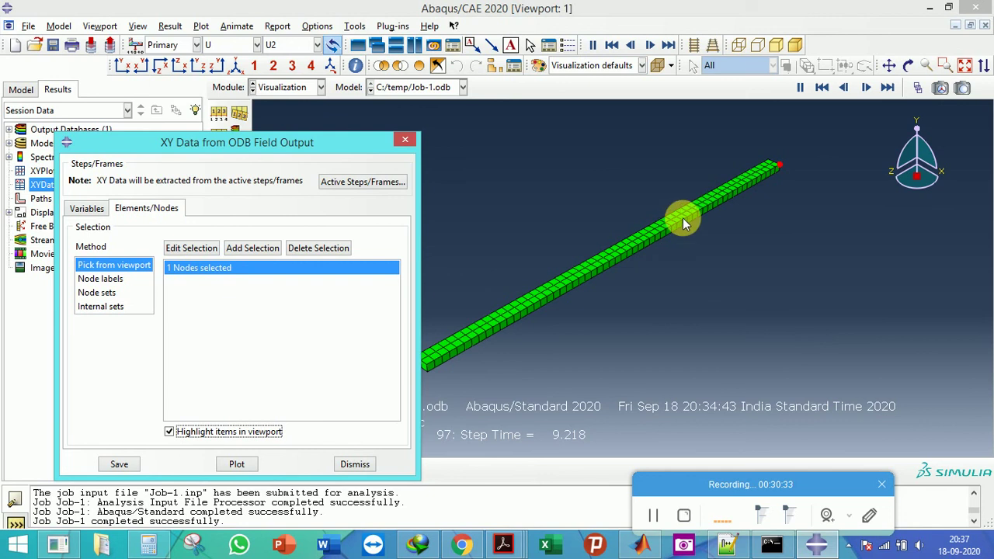
click(200, 268)
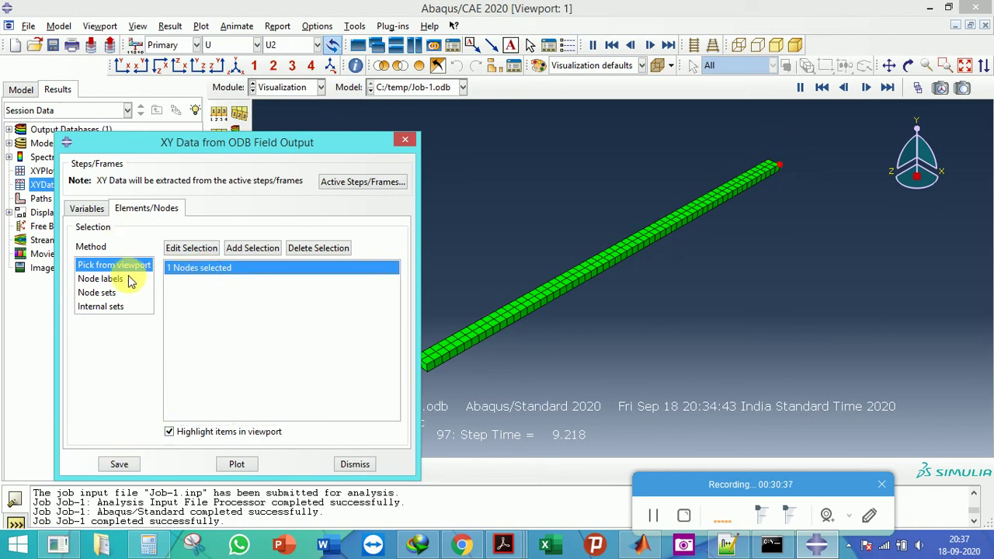
Check the active steps and frames, and plot the picked node's U2 displacement against time
click(330, 182)
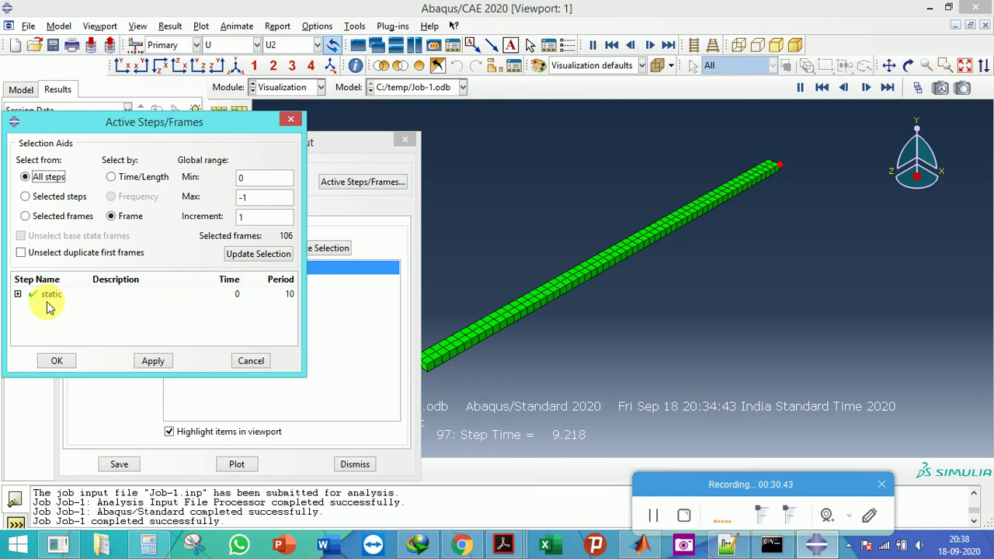
click(291, 118)
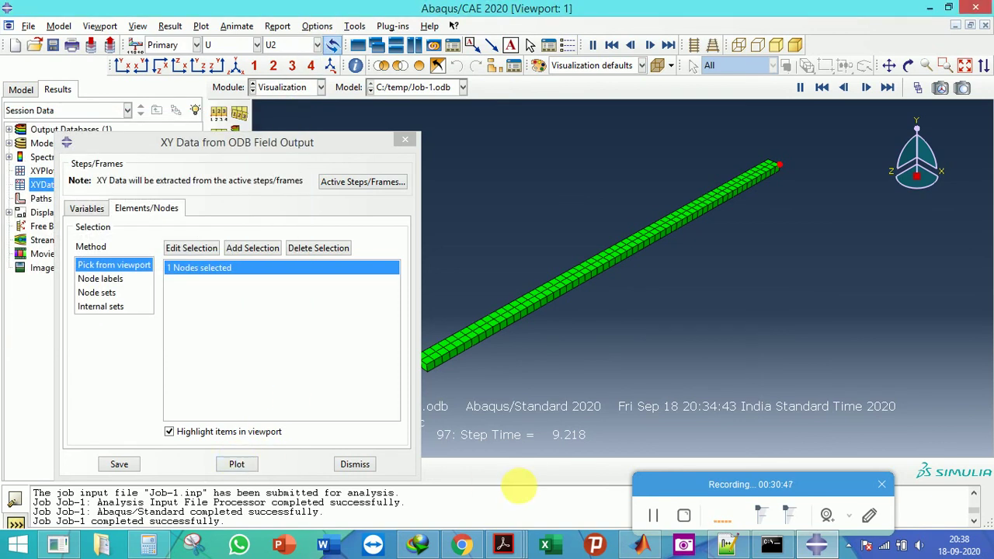
click(653, 515)
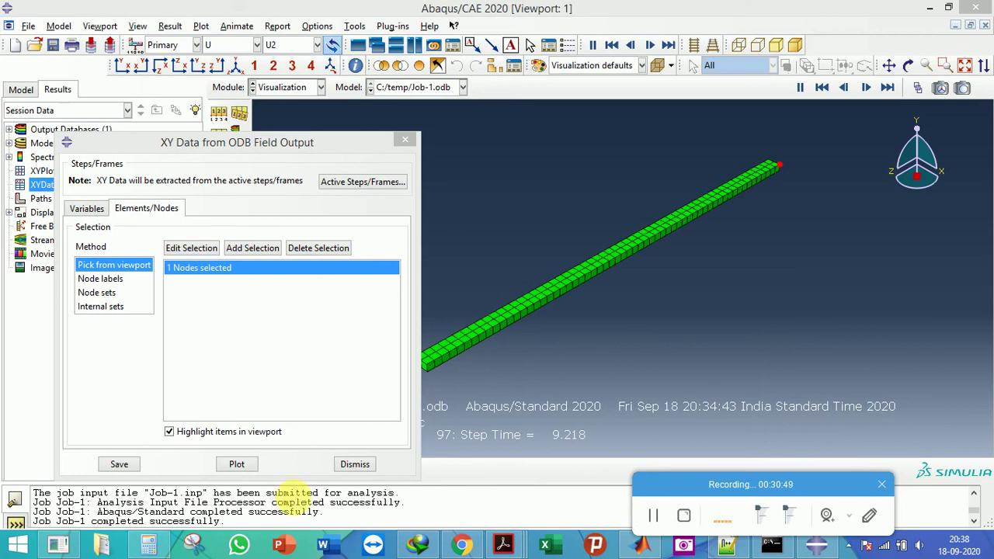
click(237, 464)
click(237, 464)
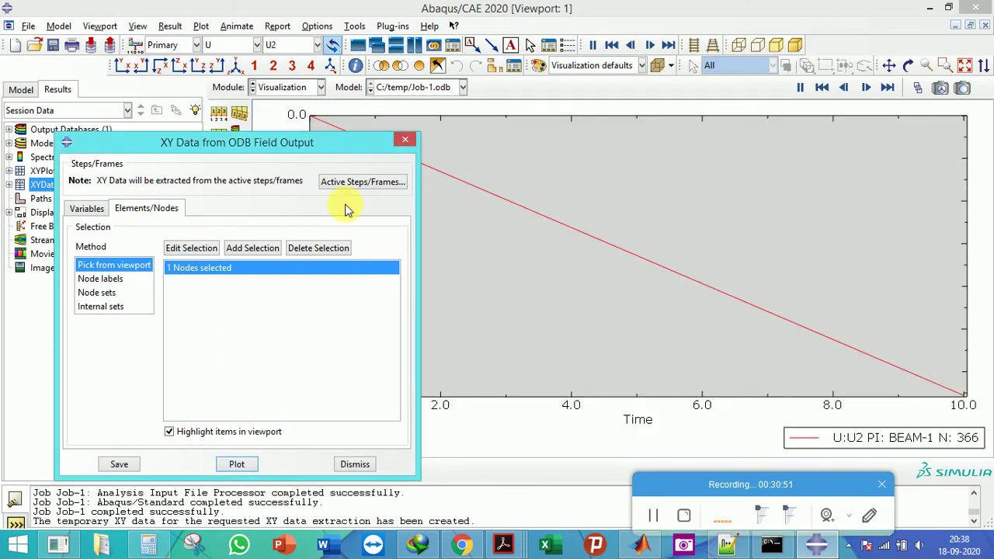
Move the XY data dialog clear of the plot and examine the displacement-time curve and its axis values
drag(320, 142, 248, 433)
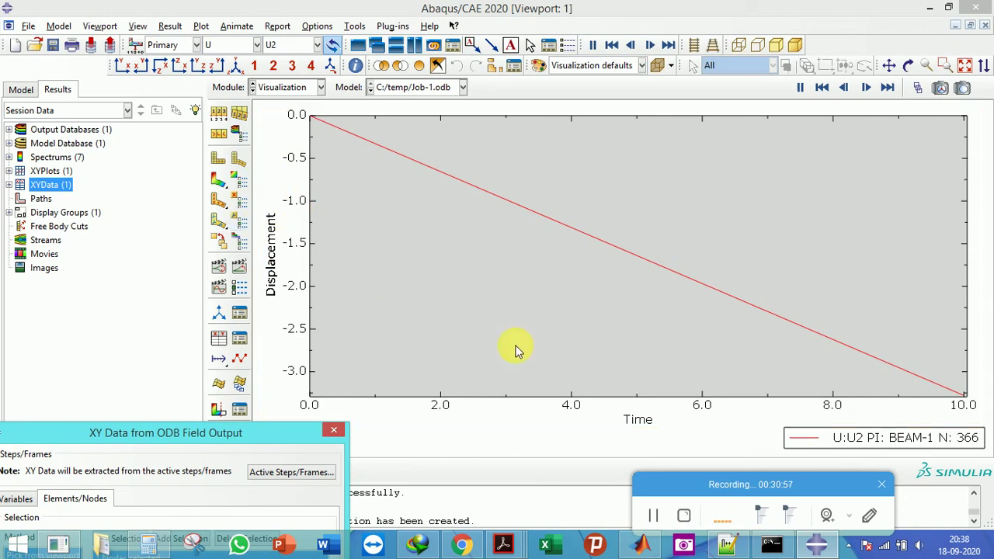
click(970, 410)
click(289, 188)
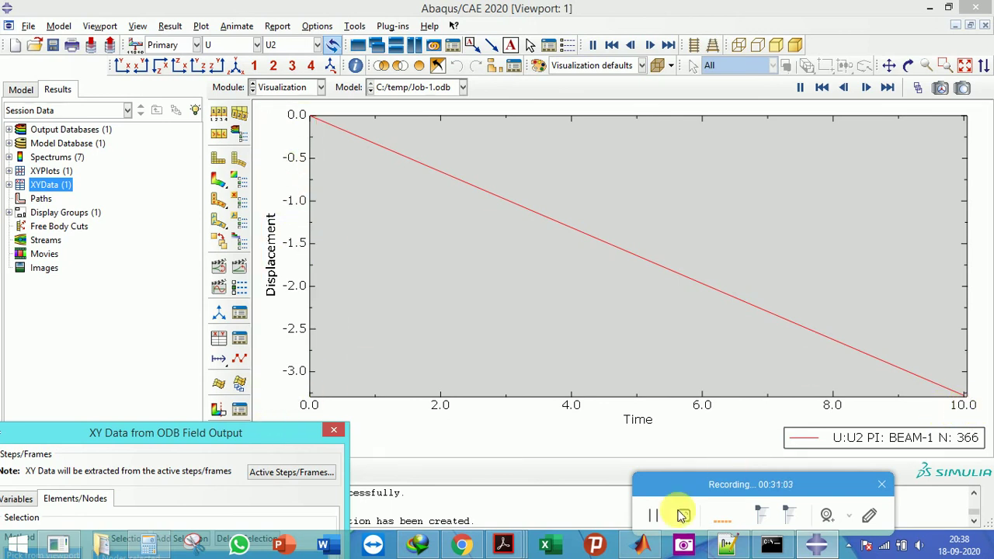
click(653, 515)
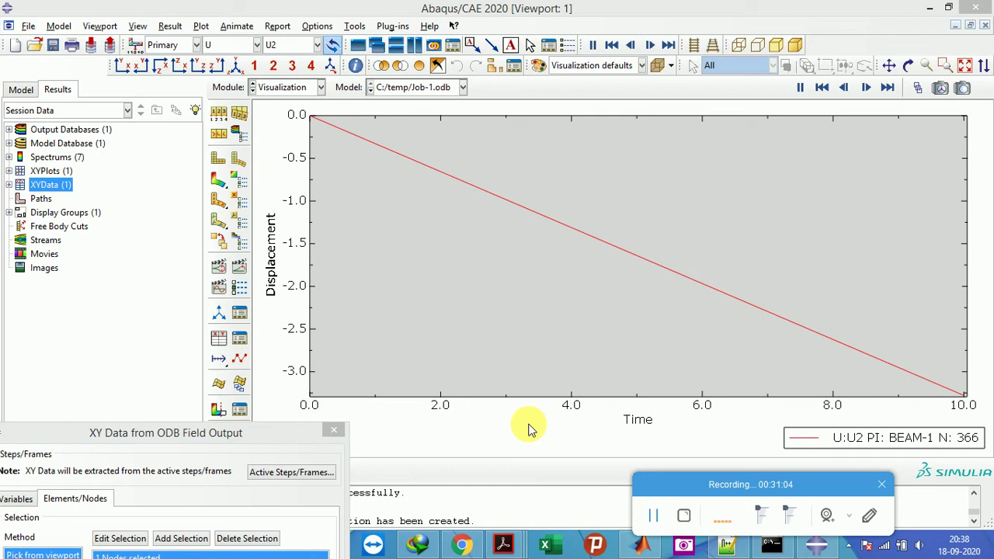
drag(244, 433, 316, 219)
drag(280, 266, 366, 399)
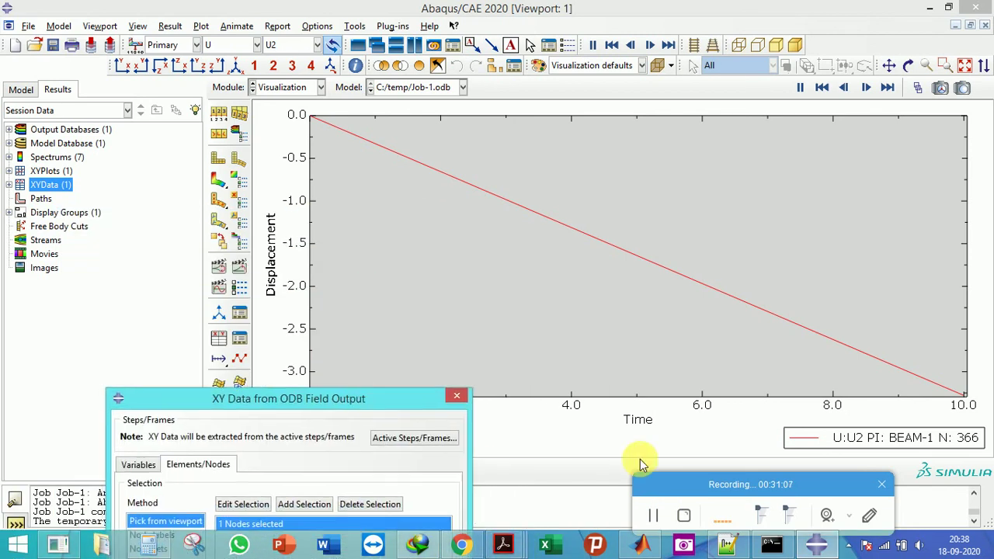
drag(688, 477, 673, 390)
drag(675, 262, 675, 236)
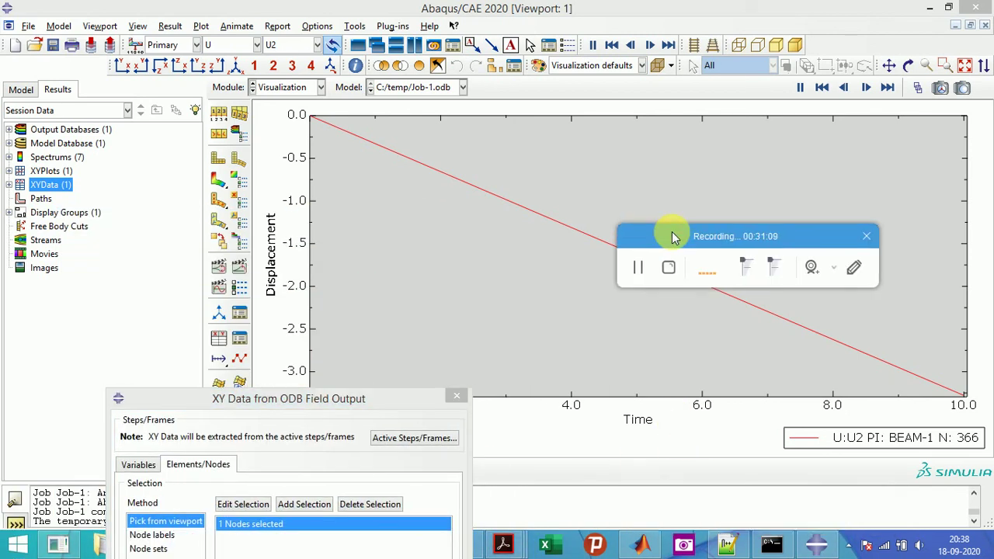